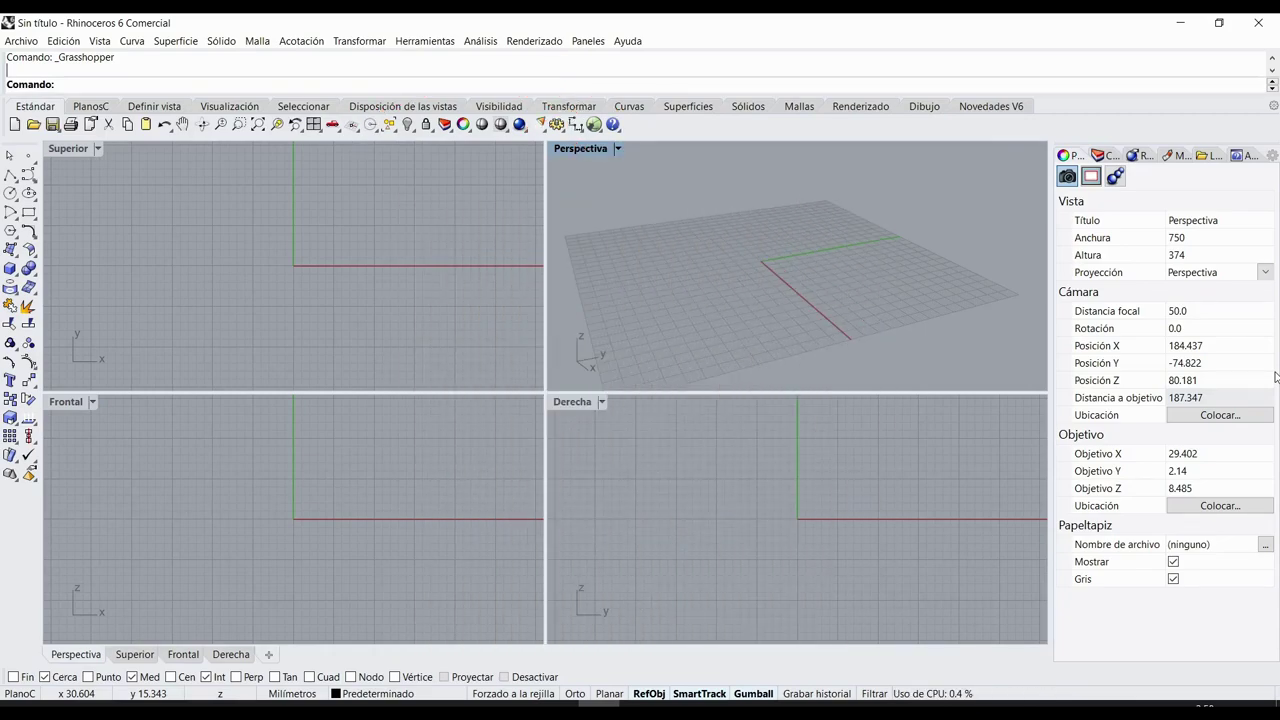
- Maximize the Perspective viewport and frame the construction grid
double_click(583, 149)
mouse_move(510, 350)
right_mouse_down()
mouse_move(490, 359)
mouse_move(507, 333)
right_mouse_up()
scroll(497, 361, "down", 6)
scroll(499, 300, "up", 4)
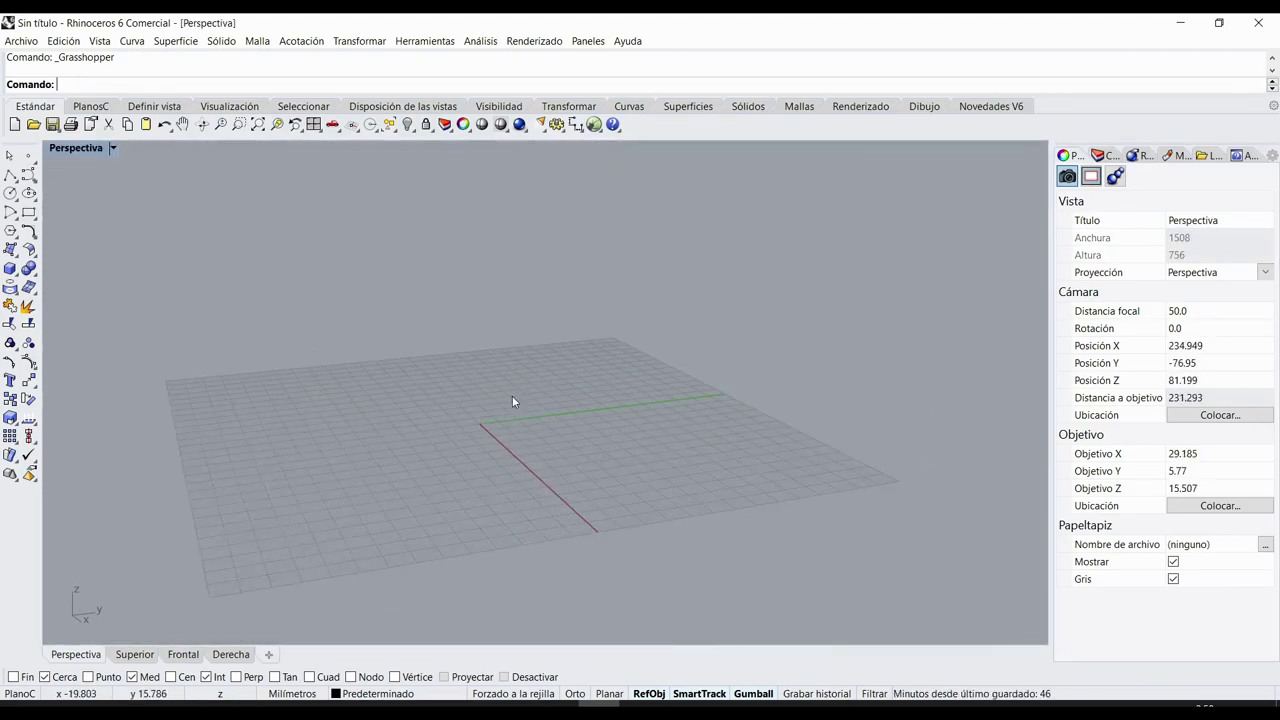
- Open the Grasshopper editor with its empty canvas ready for a new definition
left_click(594, 124)
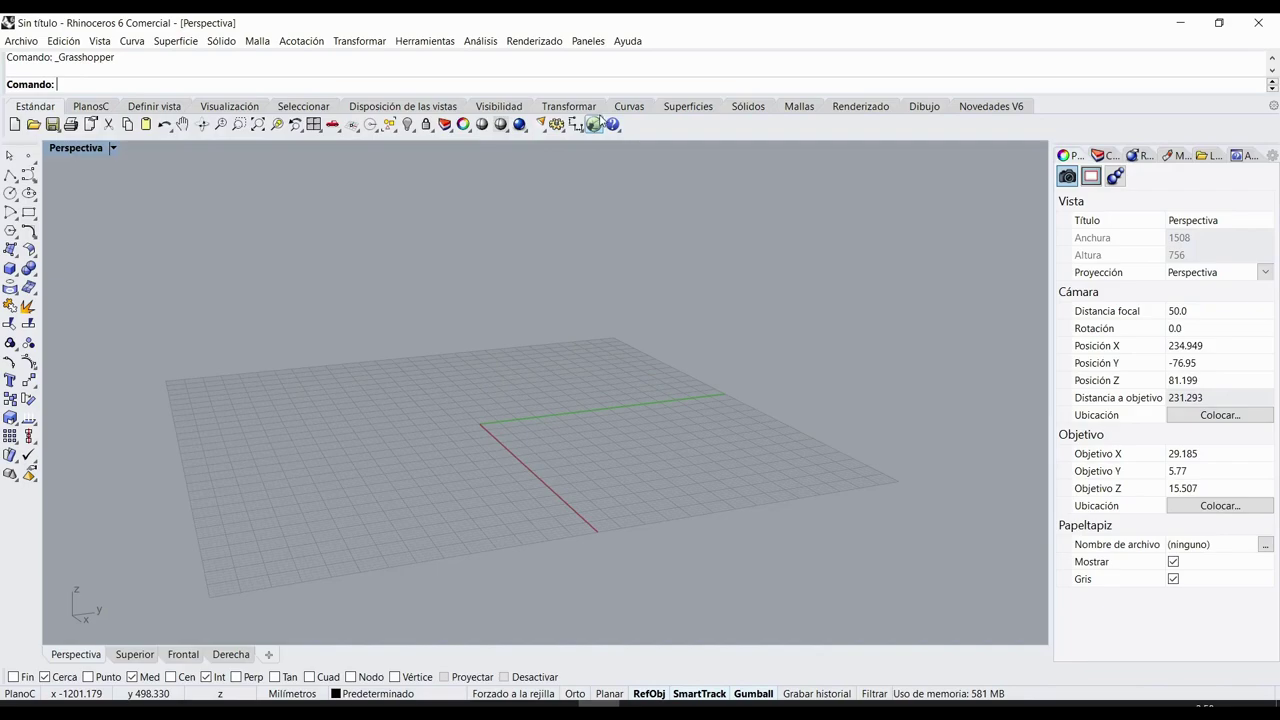
scroll(863, 468, "down", 5)
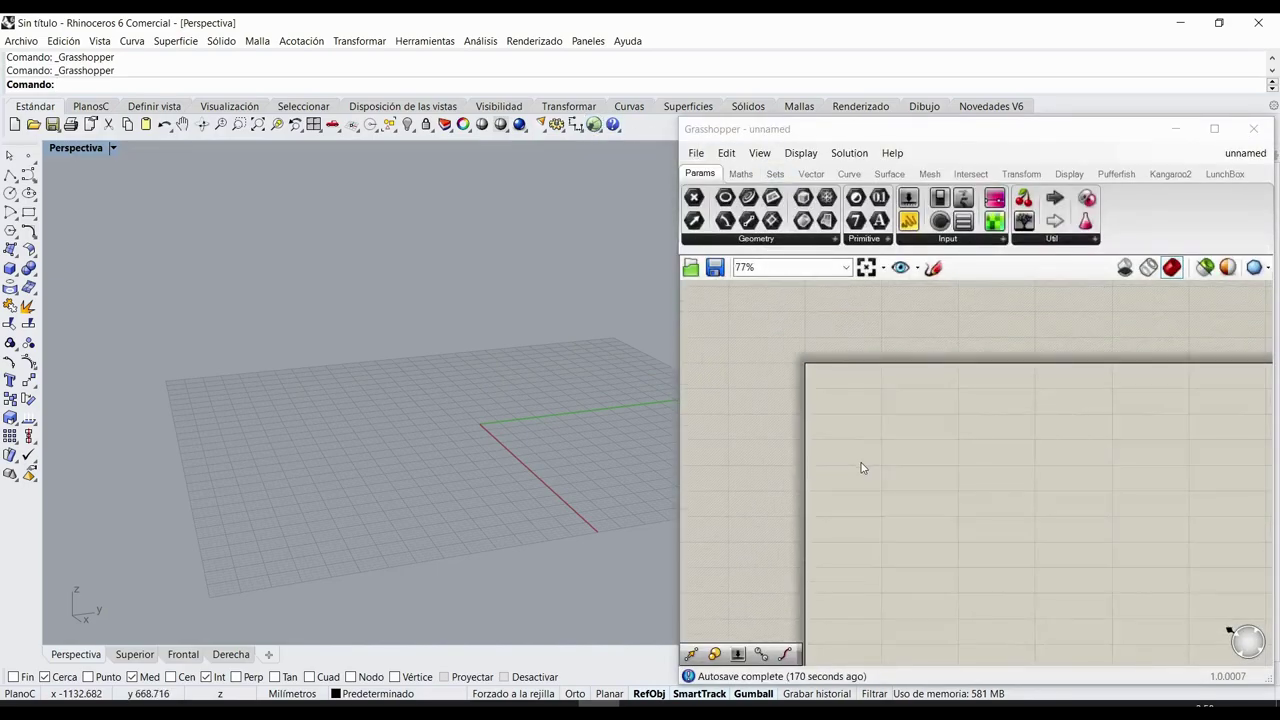
scroll(817, 388, "up", 1)
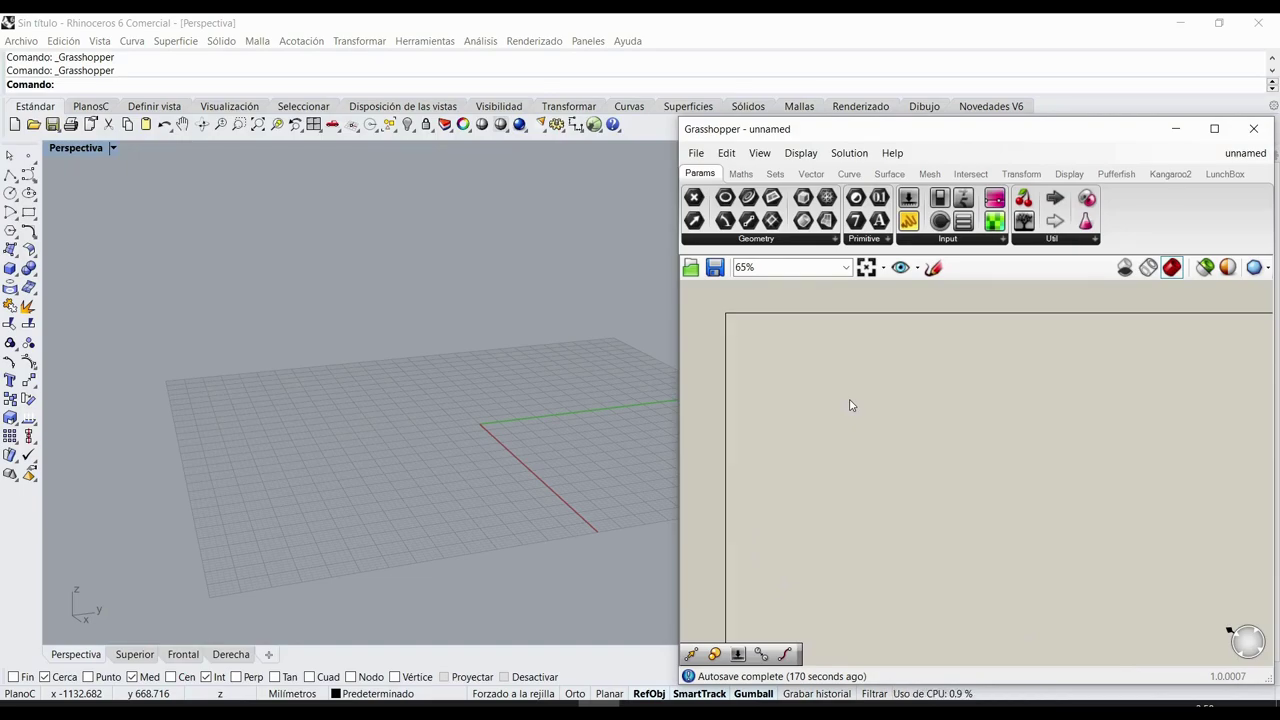
- Add the curve-creating Circle component, with plane and radius inputs, to the Grasshopper canvas
double_click(850, 400)
type("circ")
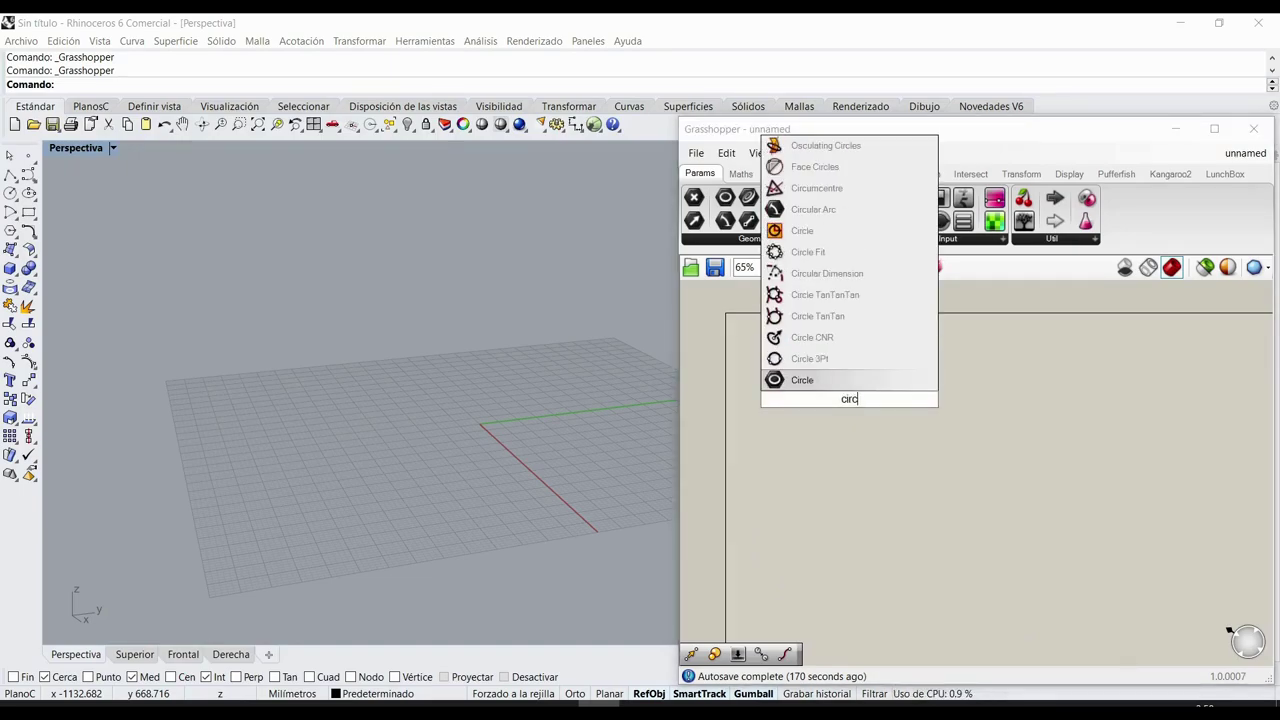
type("le")
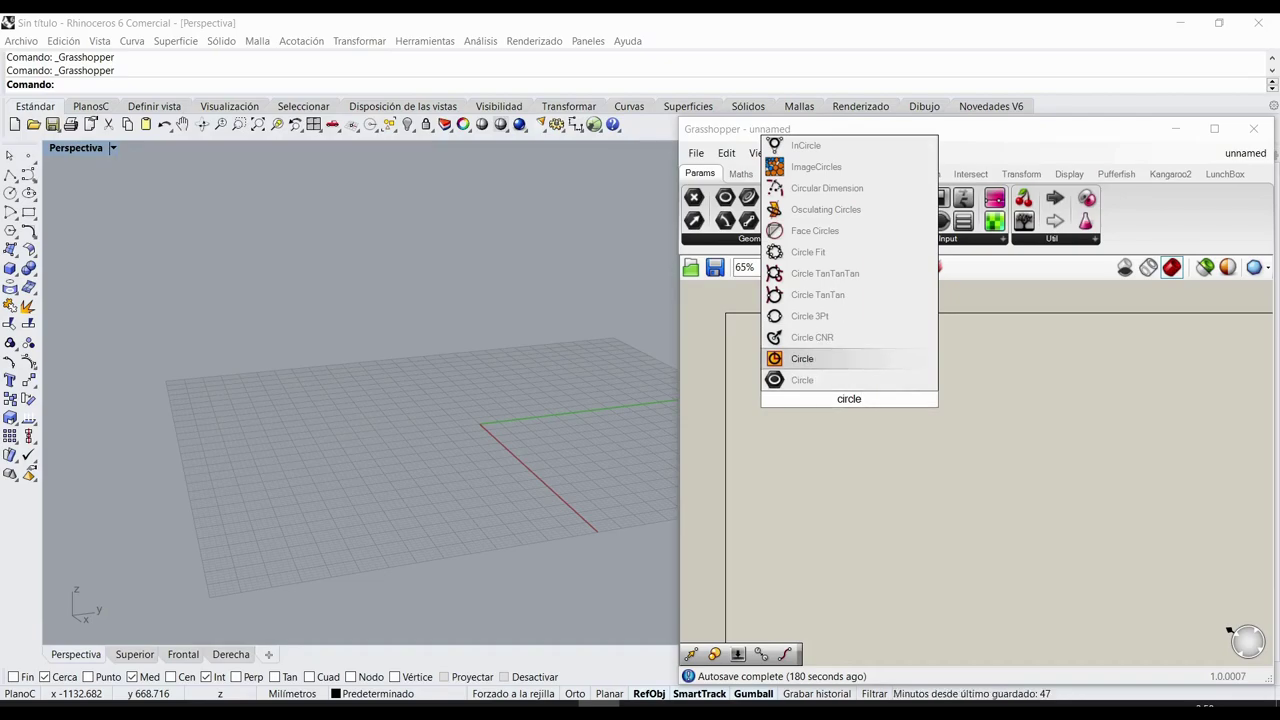
key("Return")
scroll(502, 412, "up", 3)
scroll(469, 429, "up", 3)
scroll(821, 370, "up", 3)
left_click_drag(900, 450, 931, 414)
scroll(931, 414, "up", 2)
- Add a number slider with the value 30 and connect it to the Circle's radius input
left_click(867, 484)
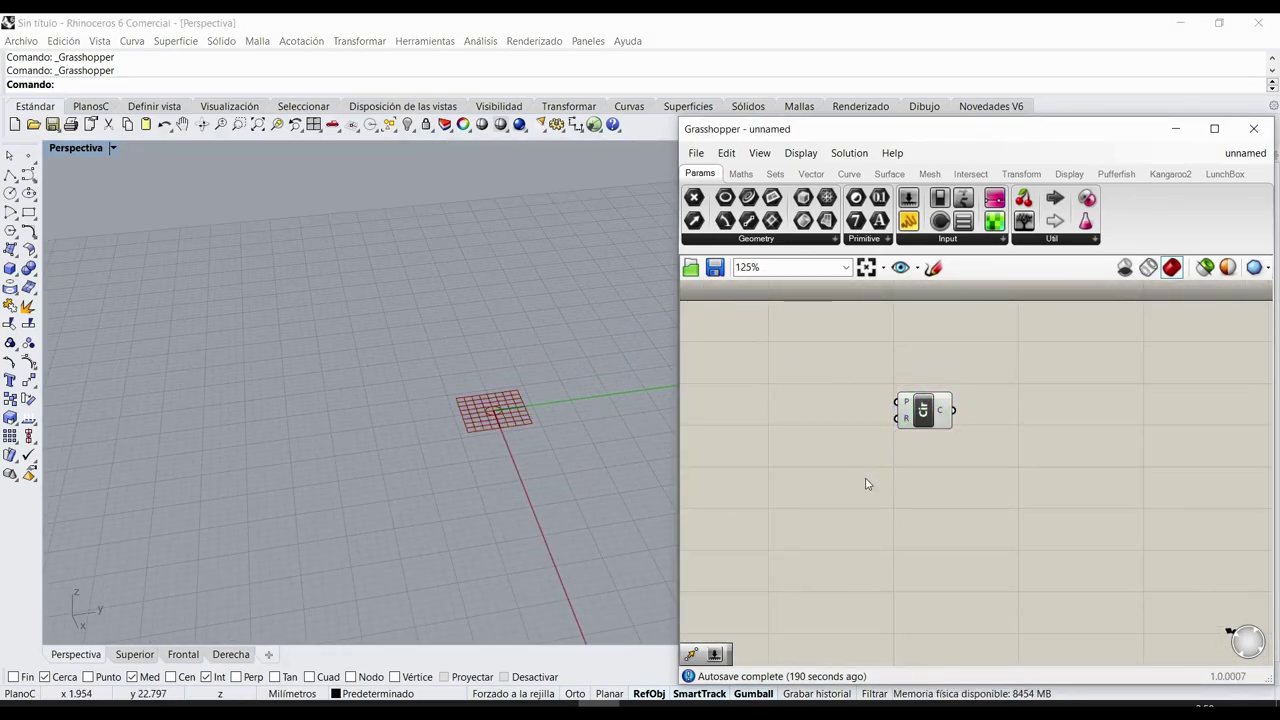
double_click(867, 484)
type("30")
key("Return")
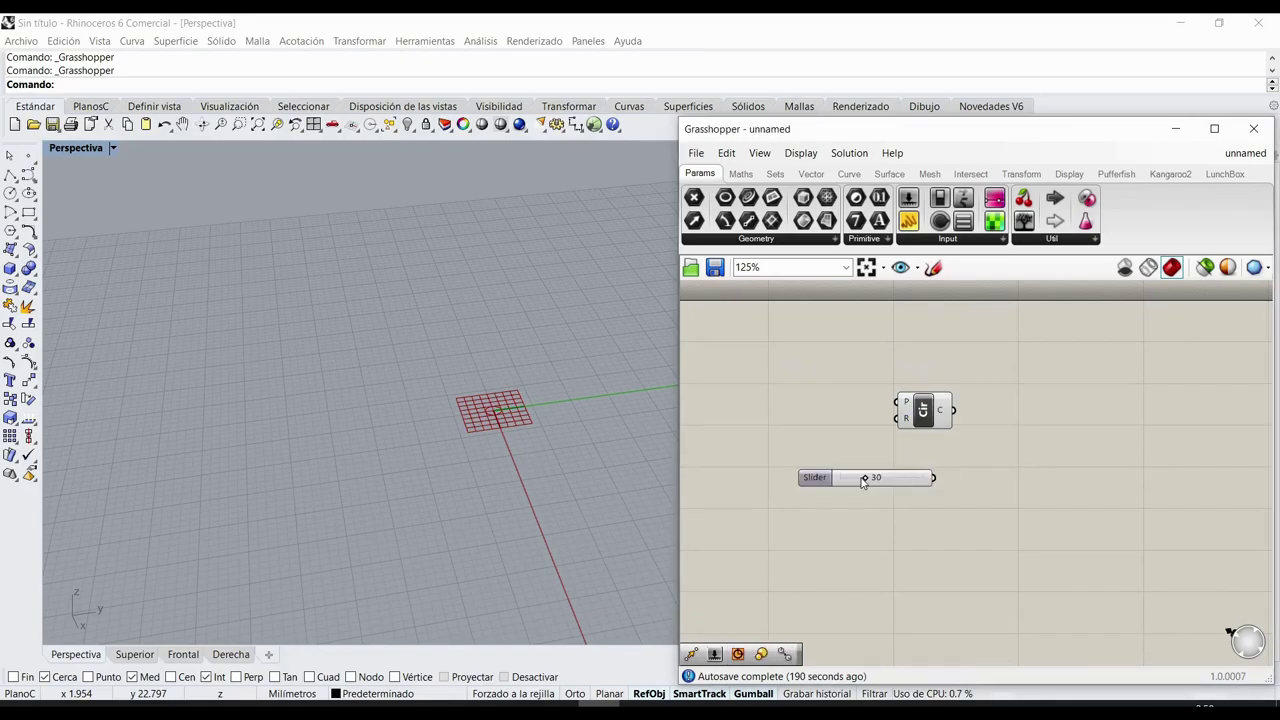
right_click_drag(820, 418, 869, 418)
left_click_drag(943, 485, 945, 415)
left_click_drag(837, 408, 831, 413)
- Name the radius slider "Radio" and set its value to 25
double_click(790, 412)
left_click(811, 285)
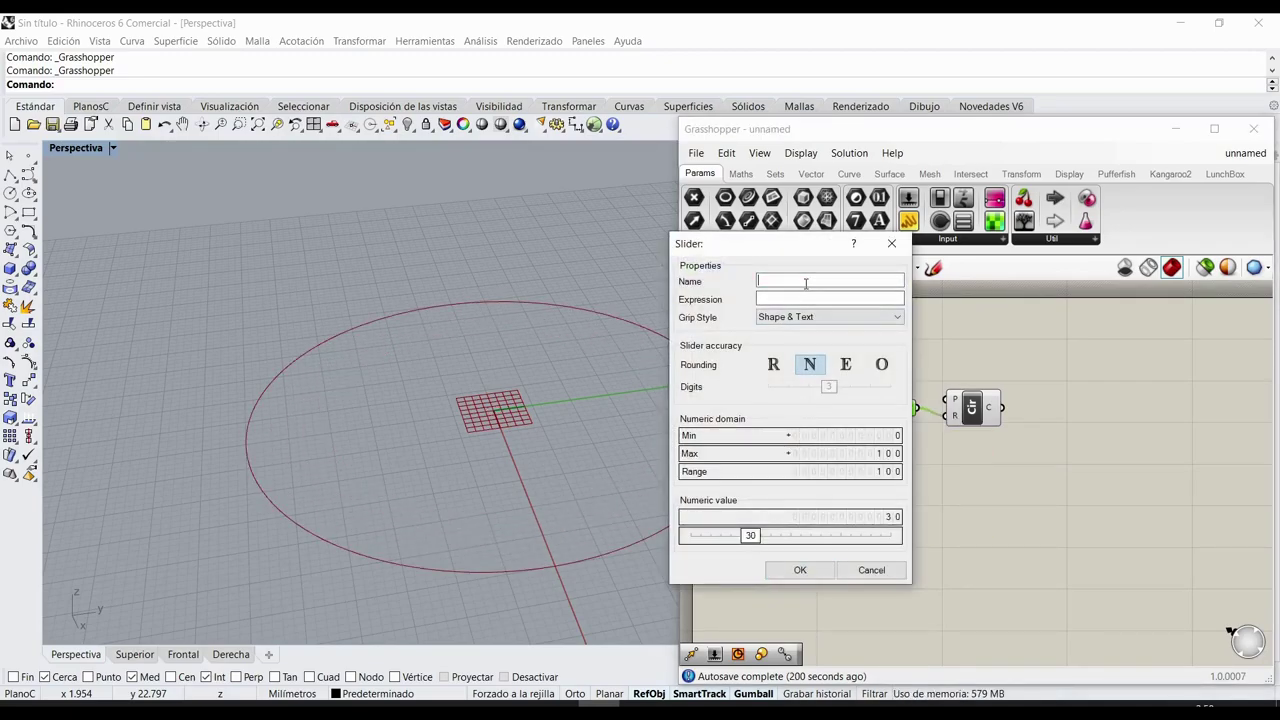
type("Radio")
left_click(800, 570)
left_click_drag(866, 401, 825, 418)
- Add a Move component and connect the Circle output to its geometry input
scroll(948, 482, "down", 1)
right_click_drag(948, 482, 843, 480)
left_click(913, 484)
double_click(927, 484)
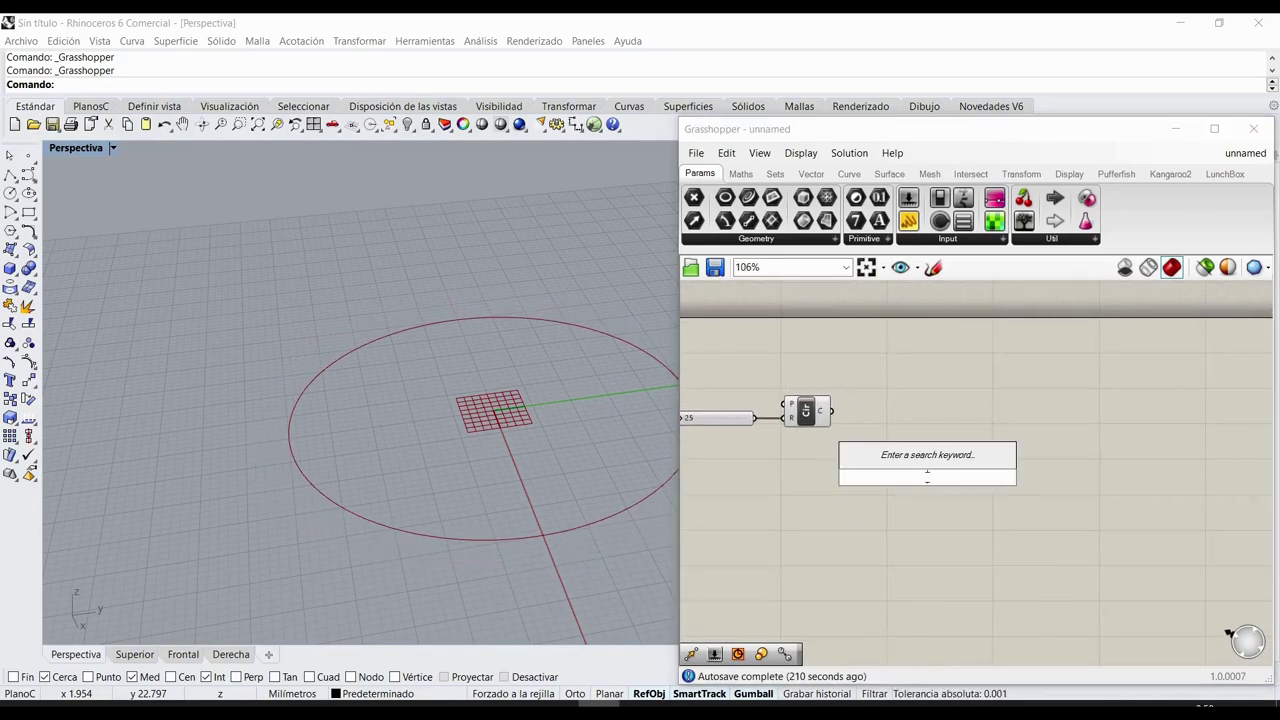
type("move")
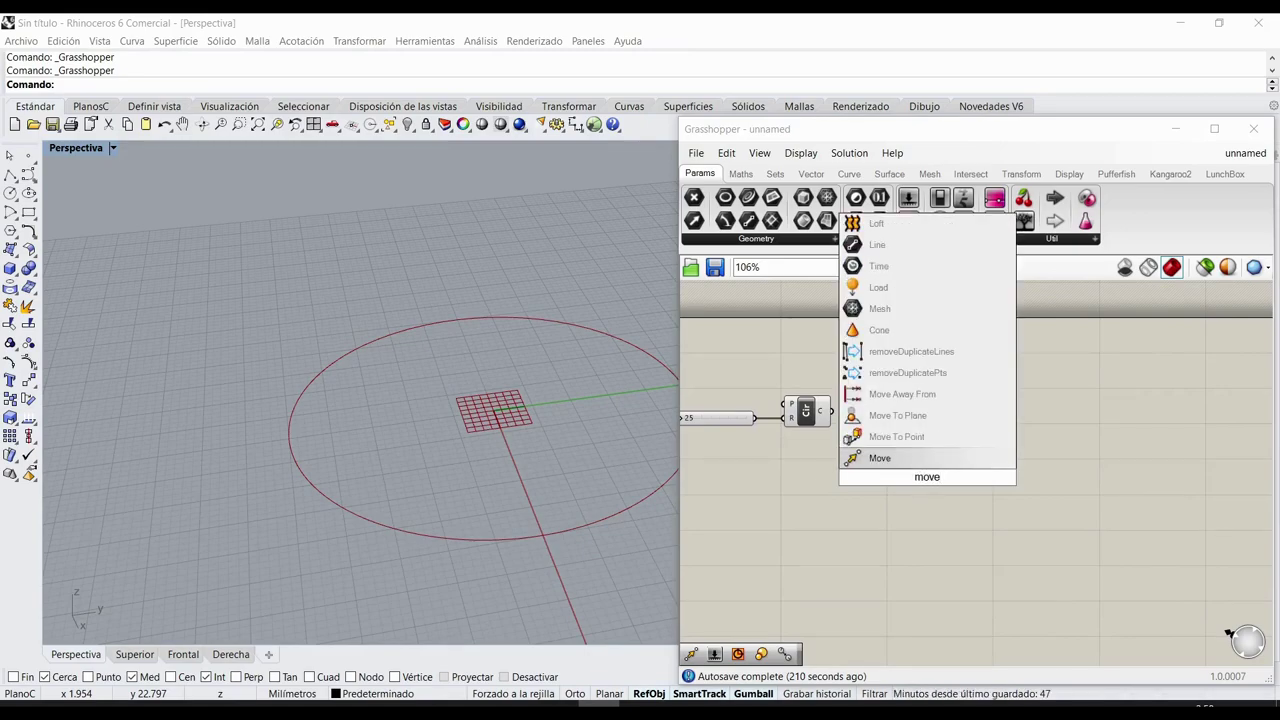
key("Return")
left_click_drag(926, 482, 907, 413)
key("ctrl+z")
- Add a Unit Z vector below the Circle and connect it to the Move component's translation input
double_click(910, 476)
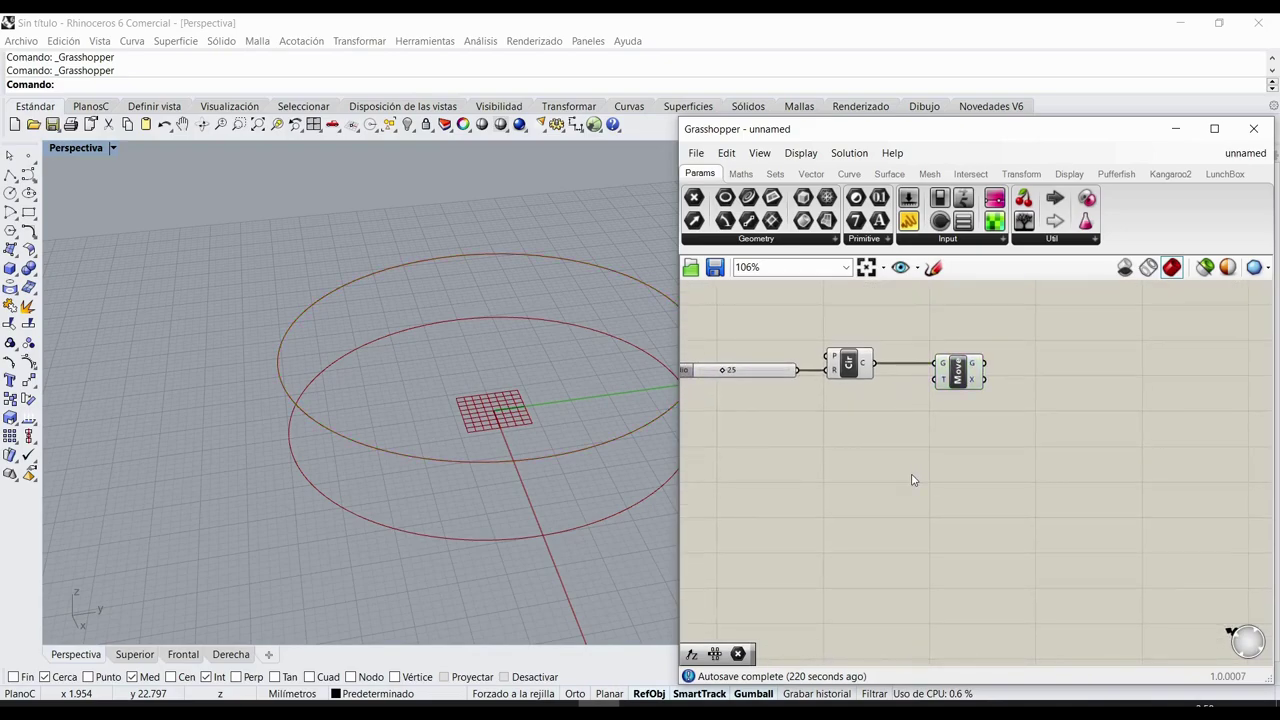
type("z")
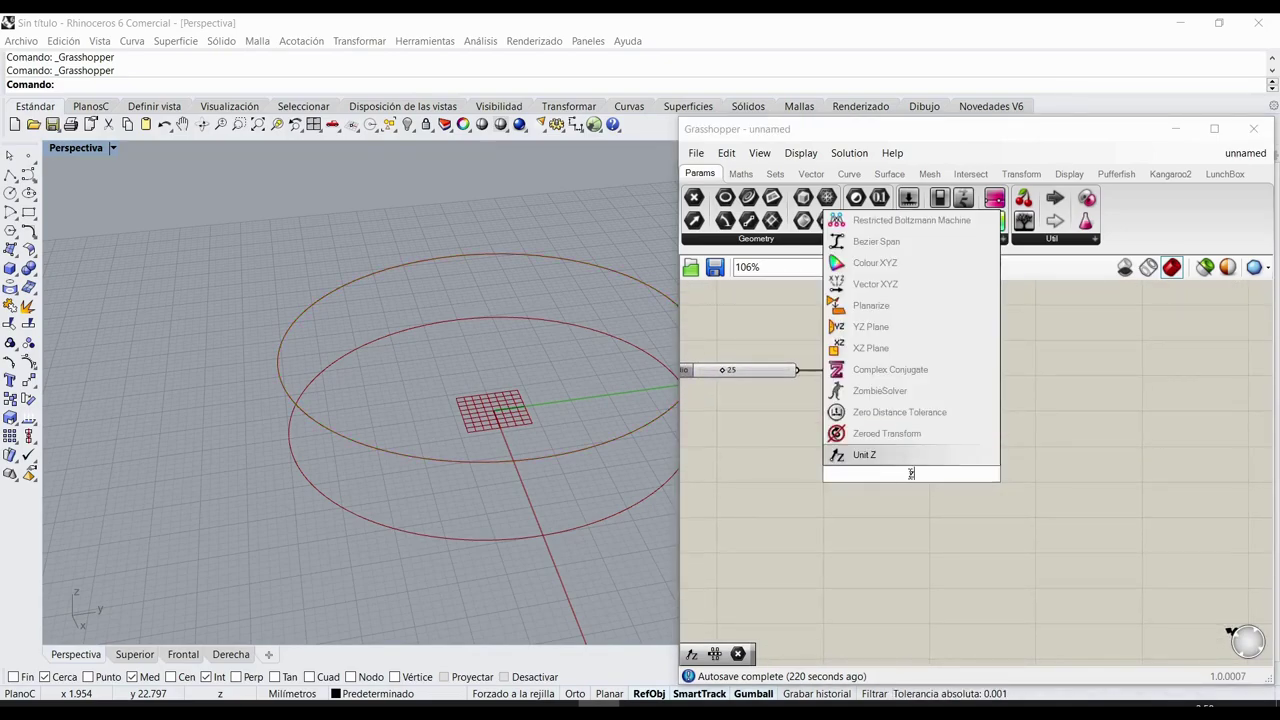
key("Return")
mouse_move(893, 470)
left_mouse_down()
mouse_move(865, 421)
mouse_move(942, 394)
left_mouse_up()
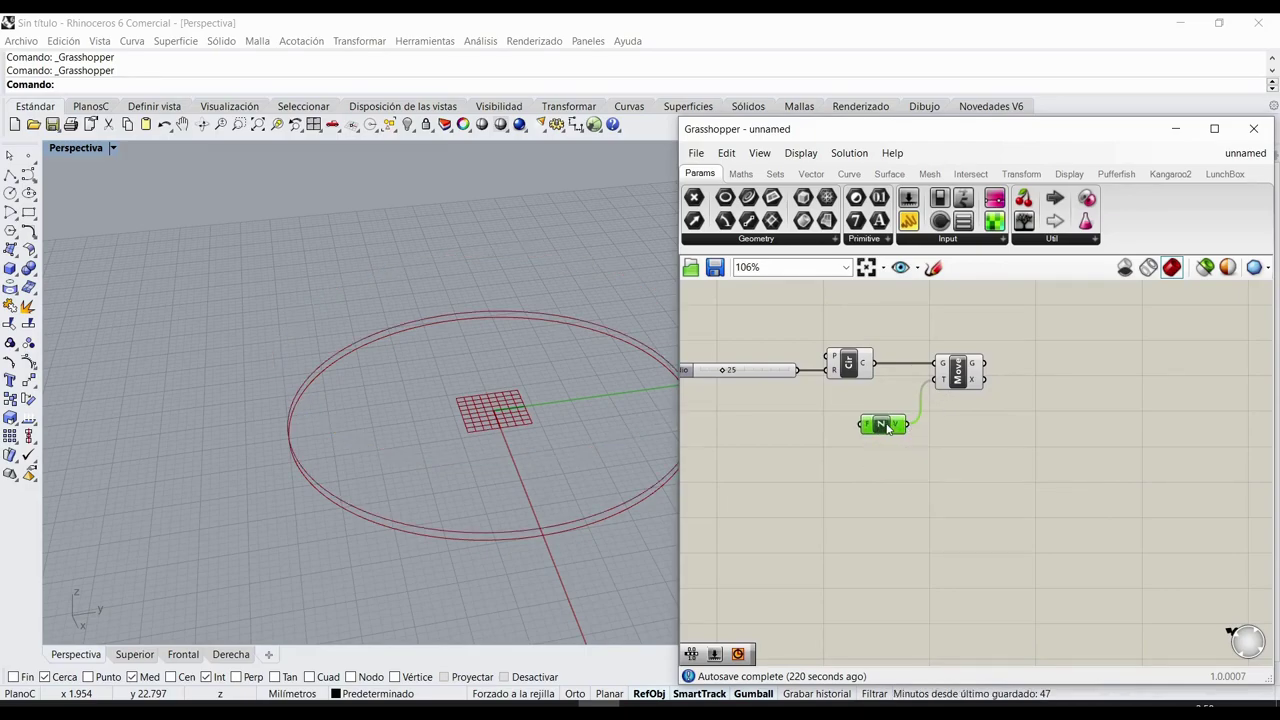
right_click_drag(867, 482, 959, 462)
left_click_drag(970, 408, 975, 424)
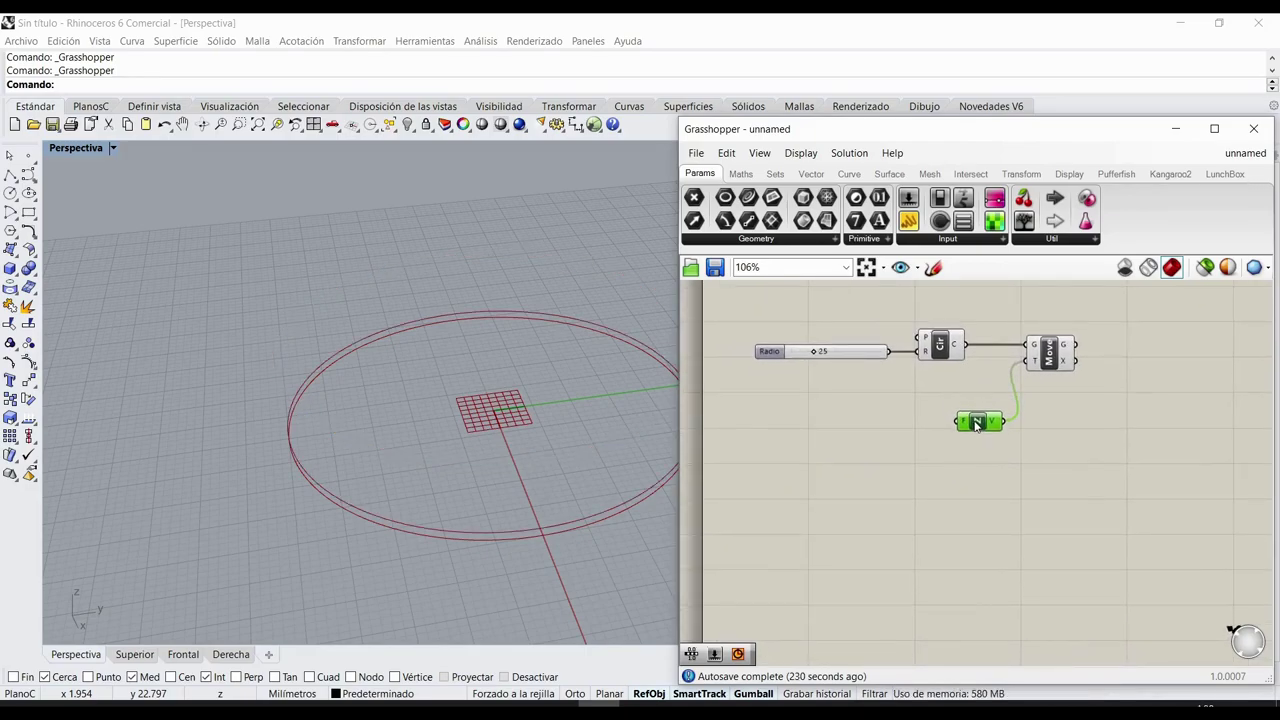
- Add a Range component, connect its output to the Unit Z factor, and shift the Radio slider away from the Circle
double_click(957, 517)
type("range")
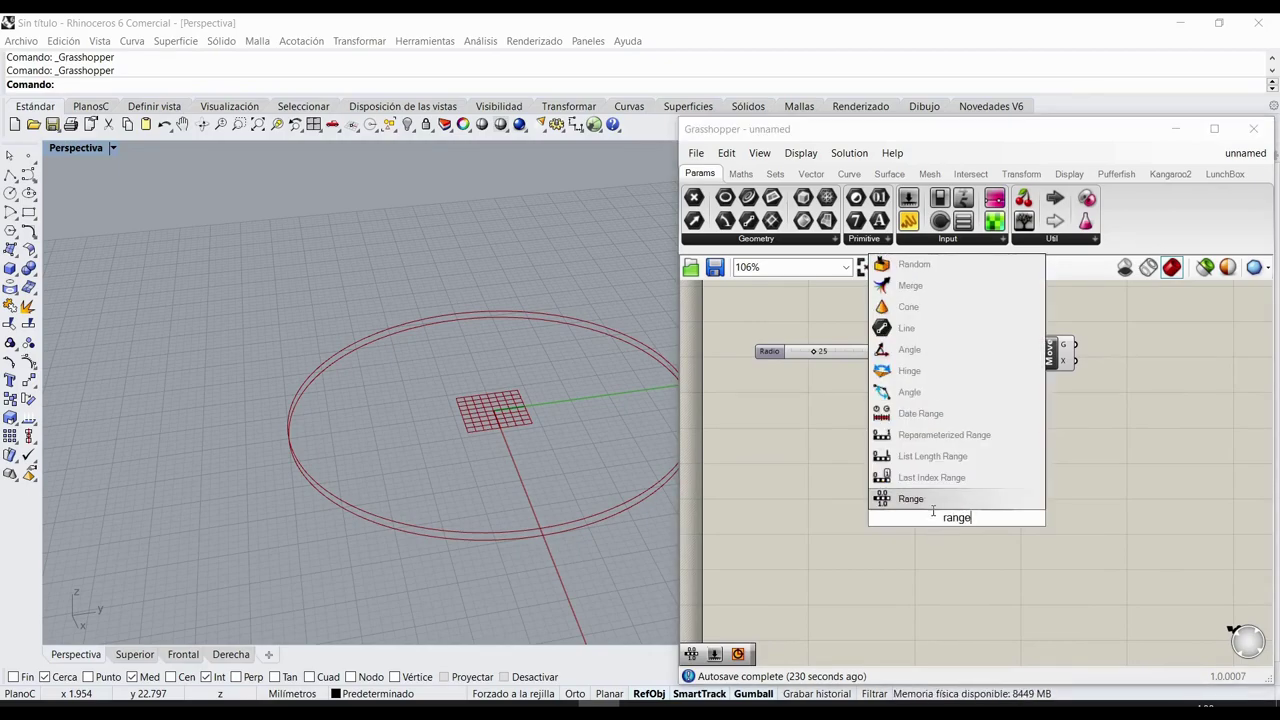
left_click(929, 500)
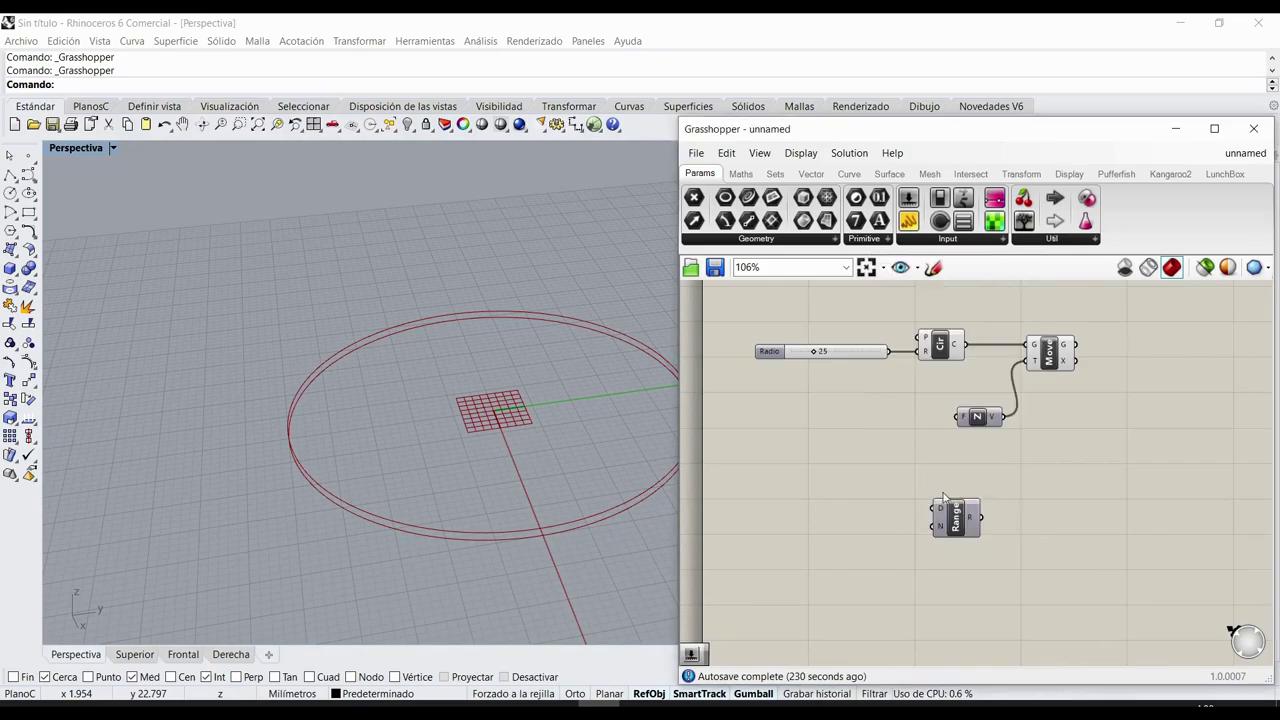
left_click_drag(955, 520, 919, 425)
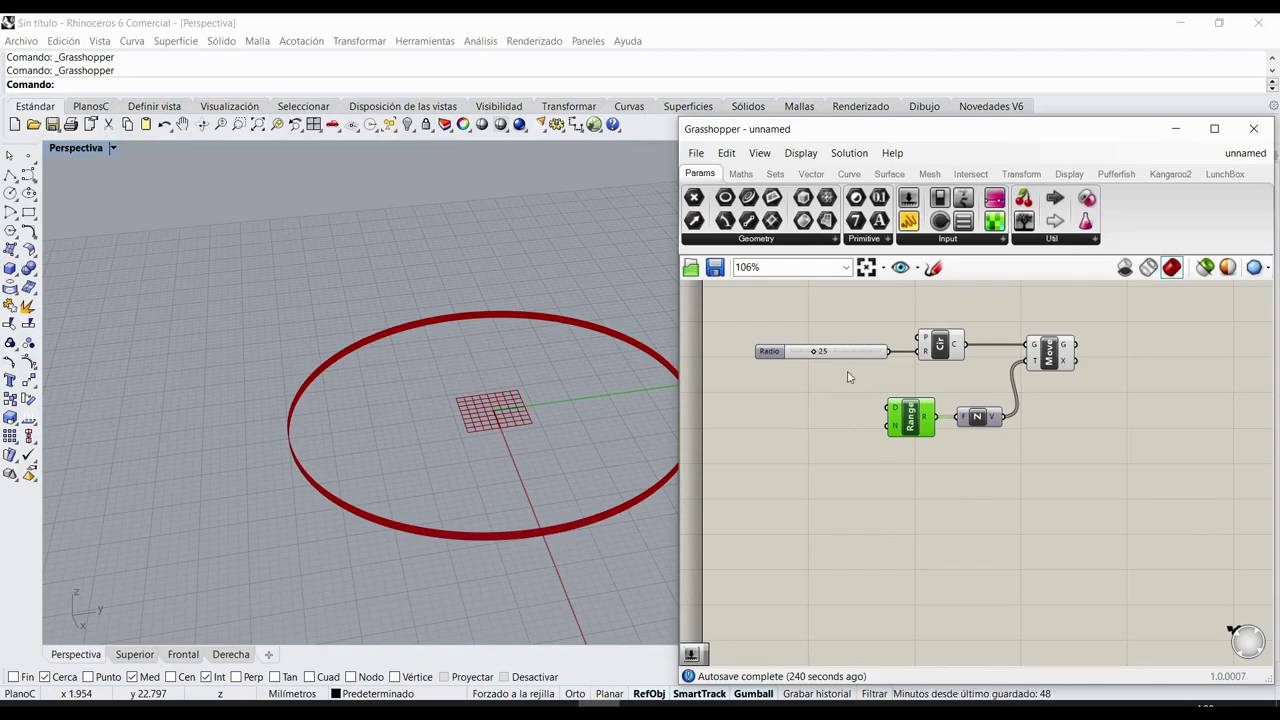
left_click_drag(856, 360, 820, 357)
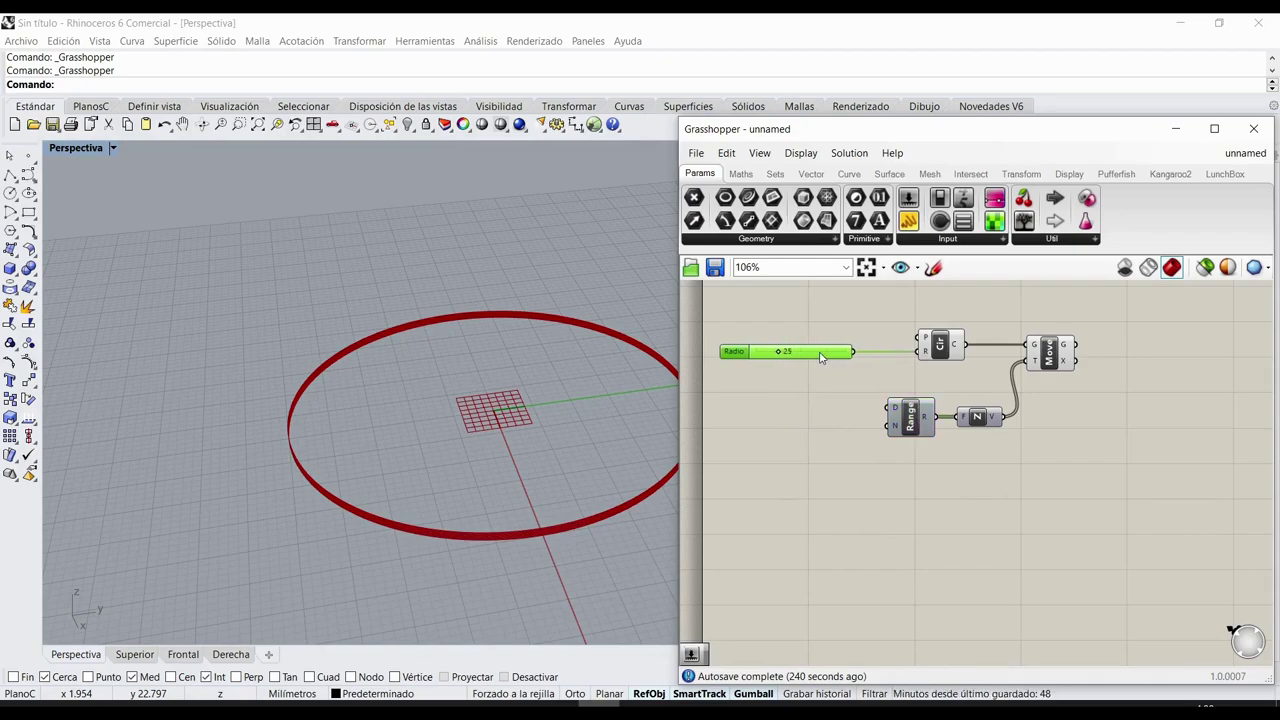
- Add a number slider with the value 180 and connect it to the Range's domain input
double_click(817, 470)
type("180")
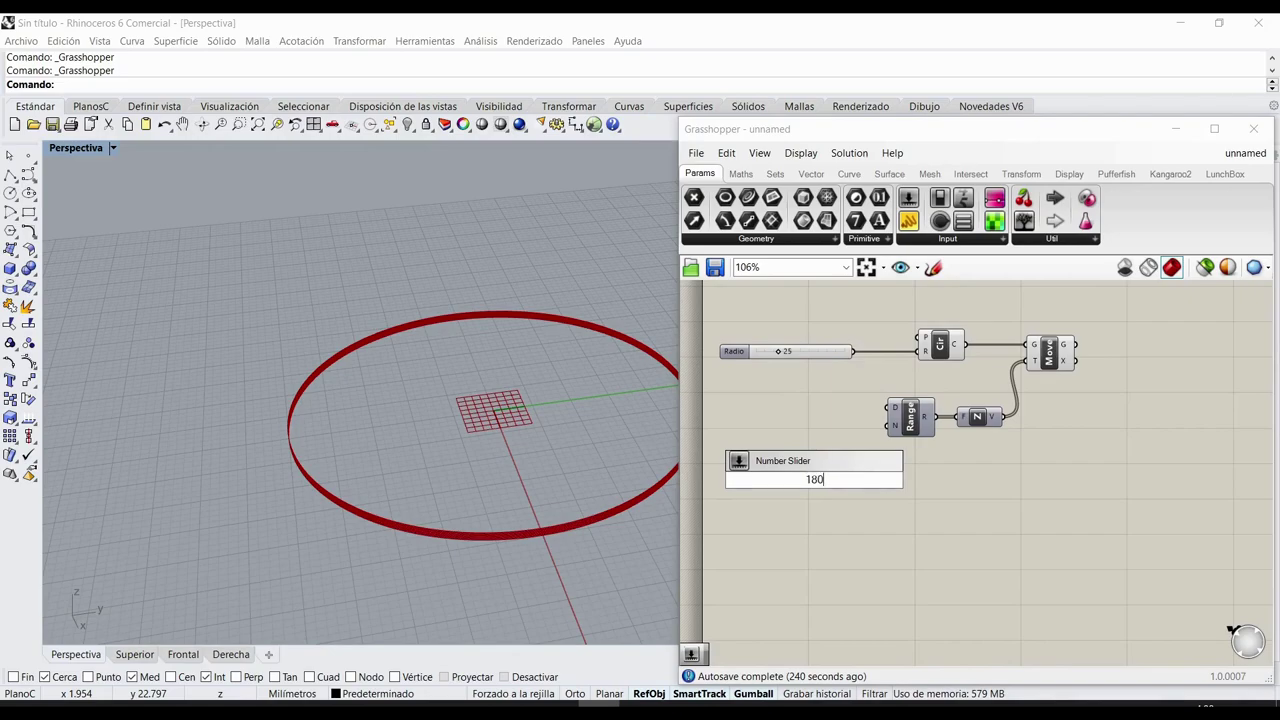
key("Return")
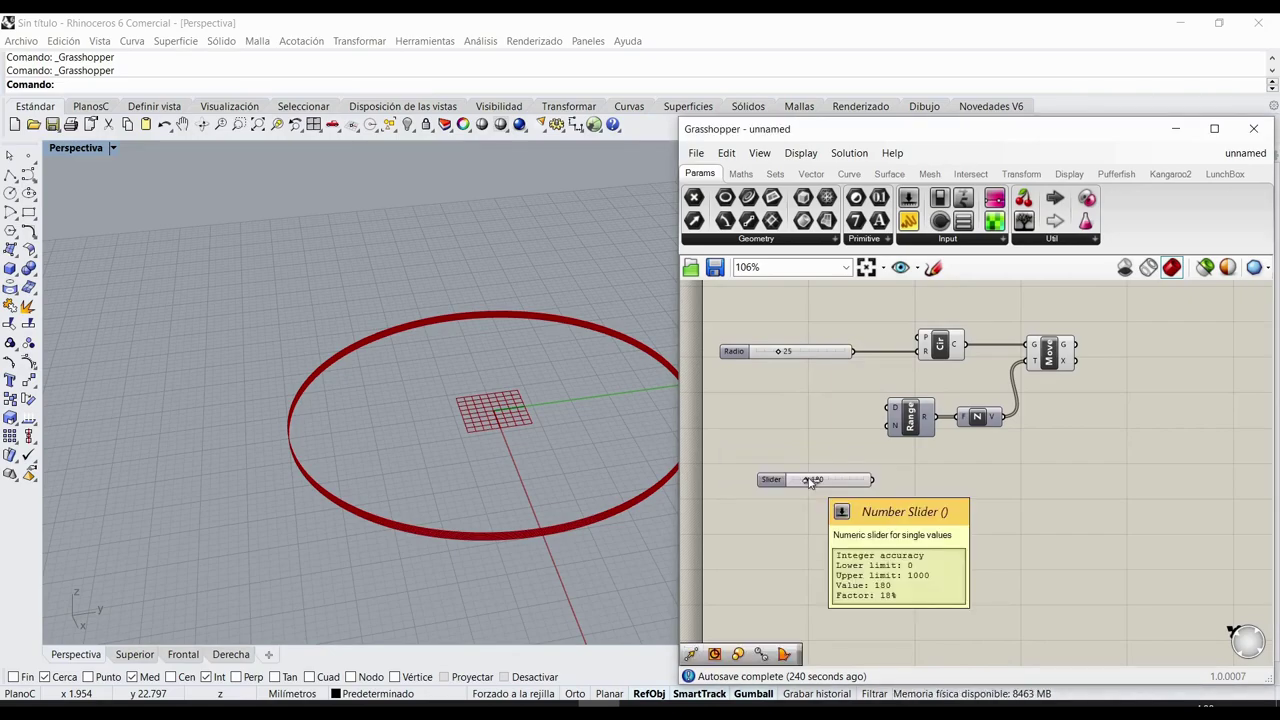
left_click_drag(774, 478, 734, 400)
left_click_drag(835, 397, 892, 408)
left_click_drag(754, 399, 767, 411)
- Align the left edges of the Radio and Domain sliders
left_click_drag(792, 308, 756, 430)
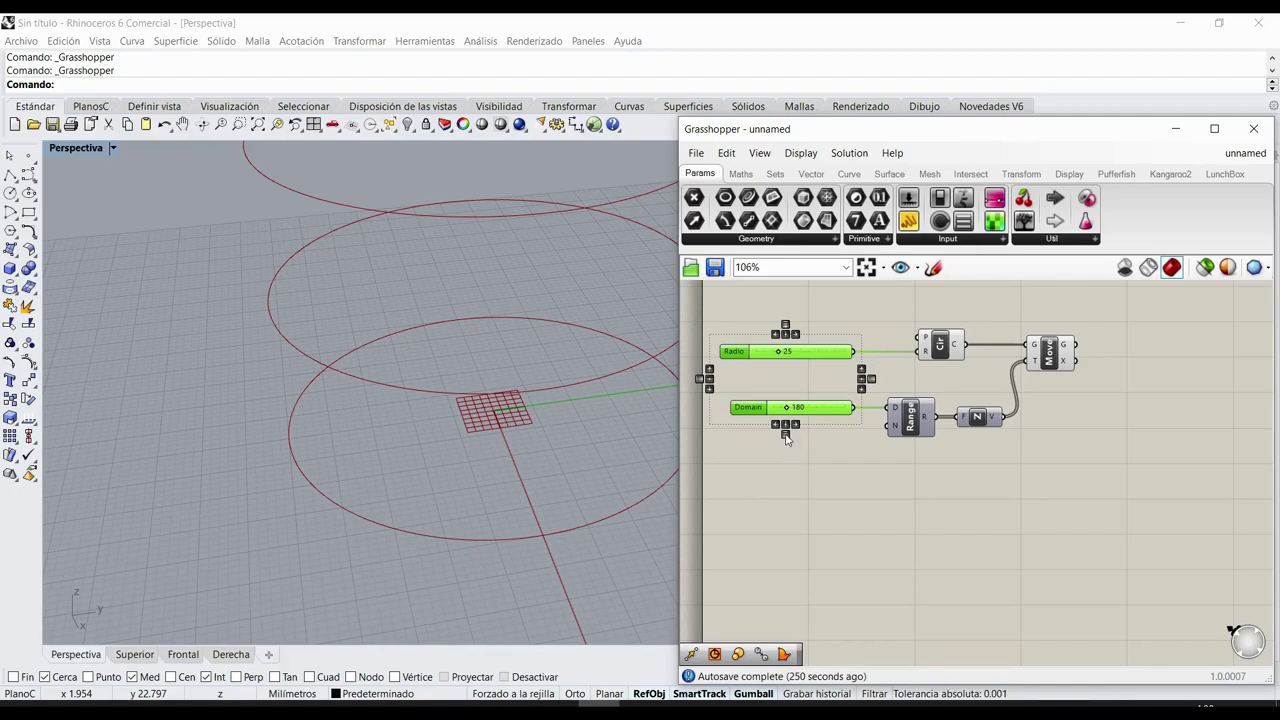
left_click(776, 425)
left_click(793, 381)
- Add a number slider with the value 40 and connect it to the Range's steps input
scroll(699, 380, "down", 1)
scroll(583, 358, "down", 10)
scroll(582, 357, "down", 3)
mouse_move(582, 357)
right_mouse_down("shift")
mouse_move(564, 449)
mouse_move(570, 366)
right_mouse_up("shift")
scroll(564, 449, "down", 3)
scroll(570, 366, "up", 5)
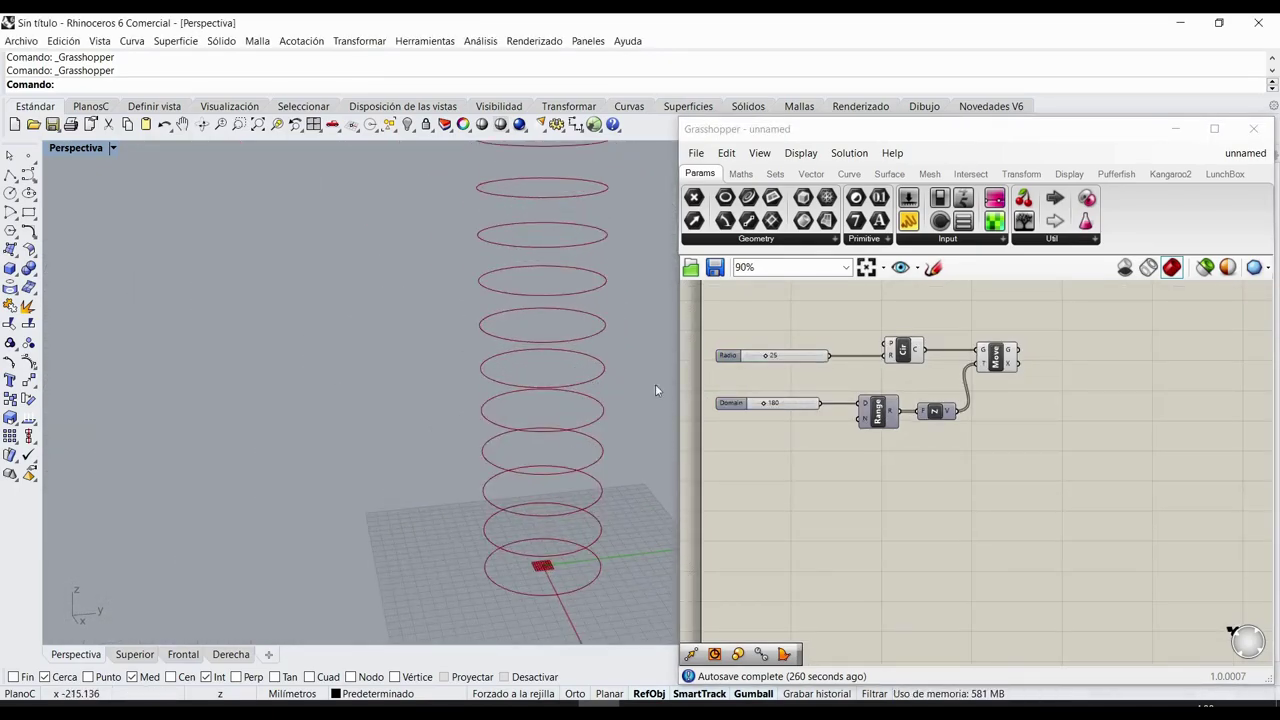
scroll(760, 362, "up", 3)
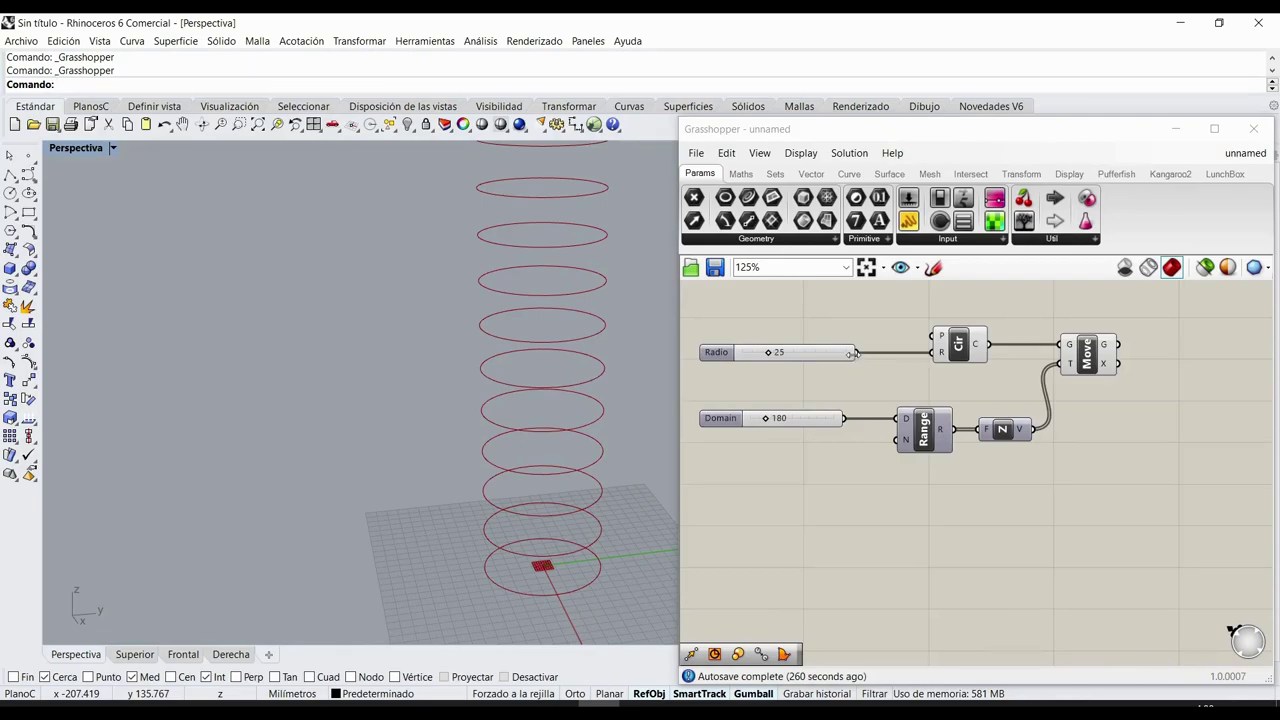
double_click(827, 487)
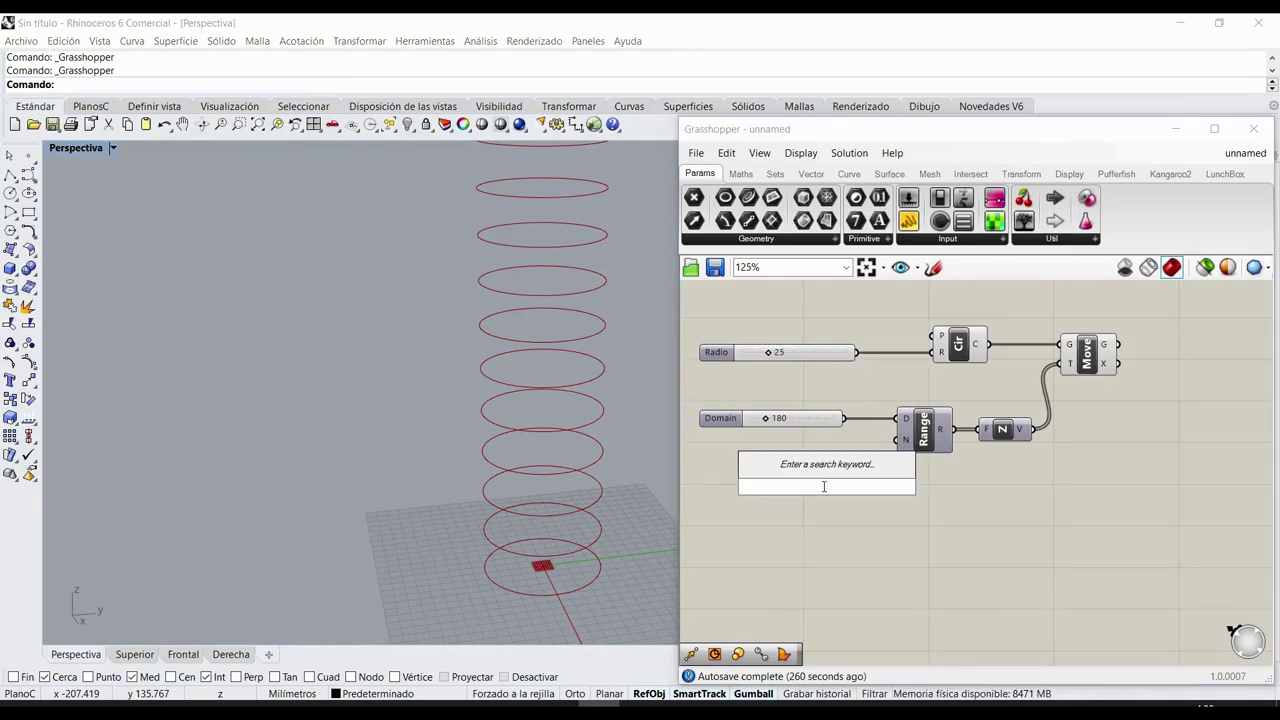
type("40")
key("Return")
left_click_drag(776, 485, 721, 456)
left_click_drag(843, 462, 897, 440)
- Space the Radio, Domain and Steps sliders evenly in height and align their right edges
left_click_drag(826, 330, 778, 488)
left_click(777, 486)
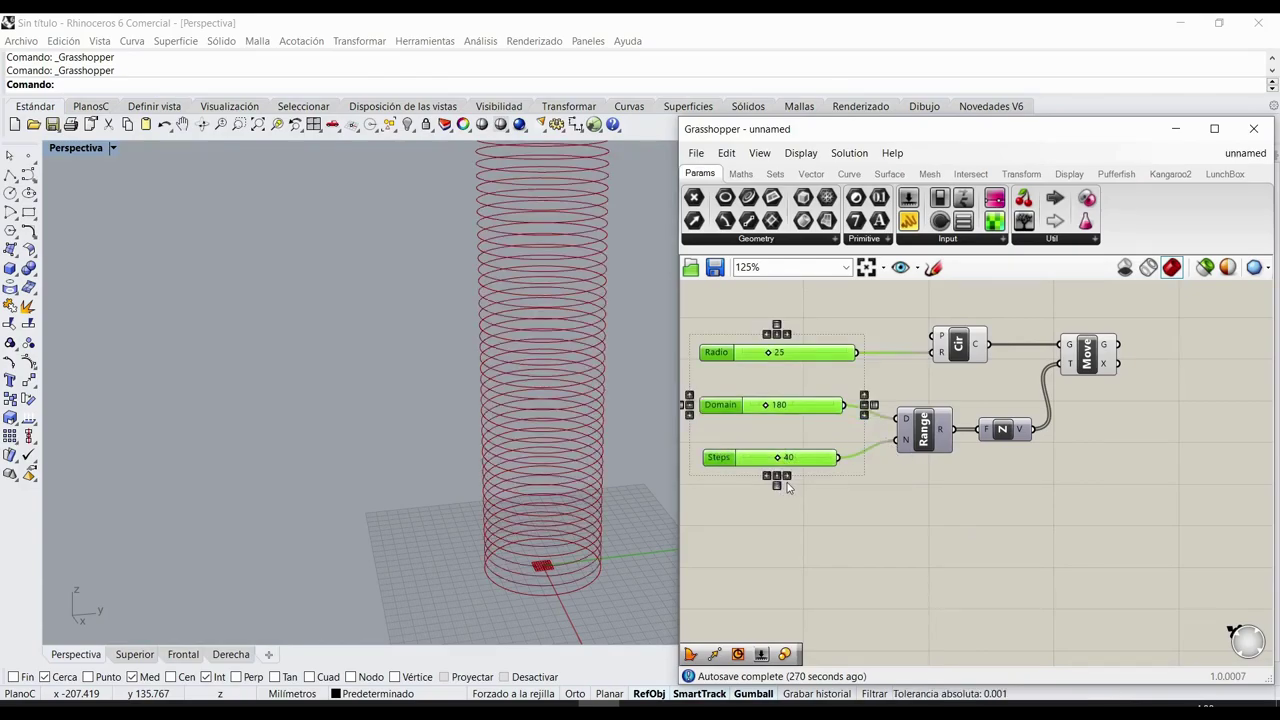
left_click(787, 476)
left_click(855, 480)
- Rename the Range's domain slider "Altura Edificio"
scroll(583, 380, "down", 4)
right_click_drag(583, 380, 574, 417)
scroll(574, 417, "up", 2)
double_click(740, 406)
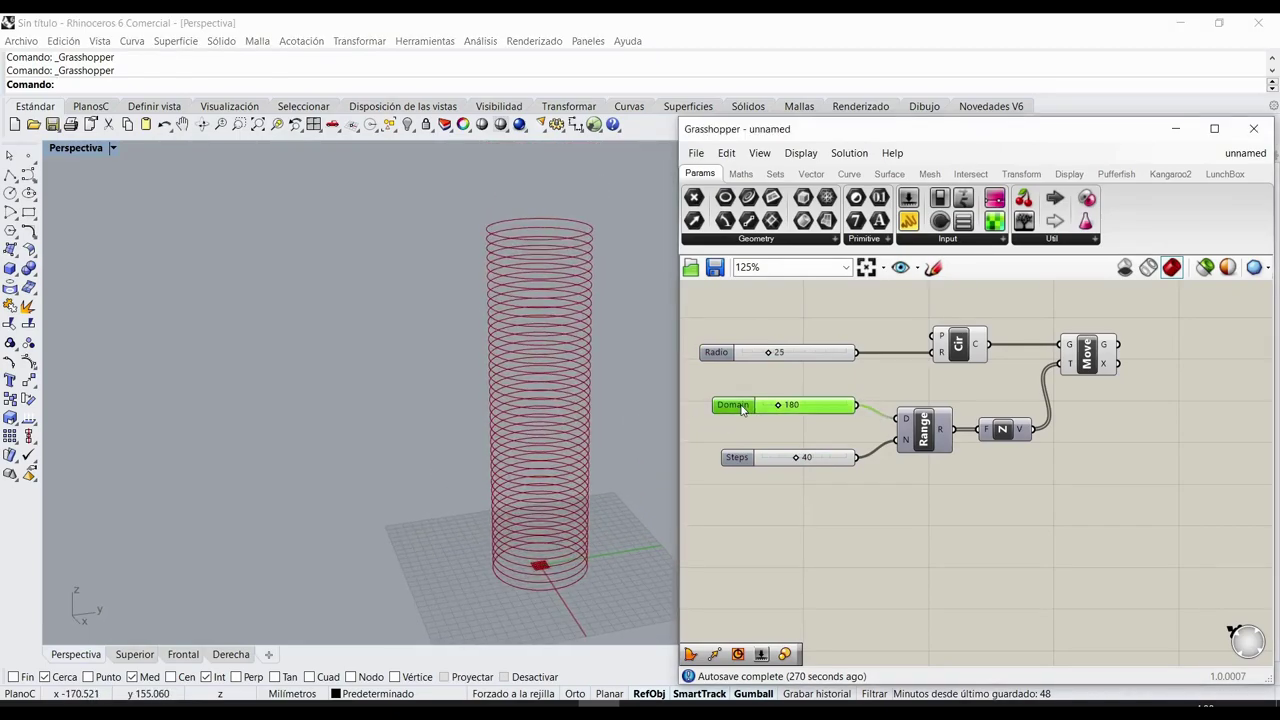
left_click(736, 273)
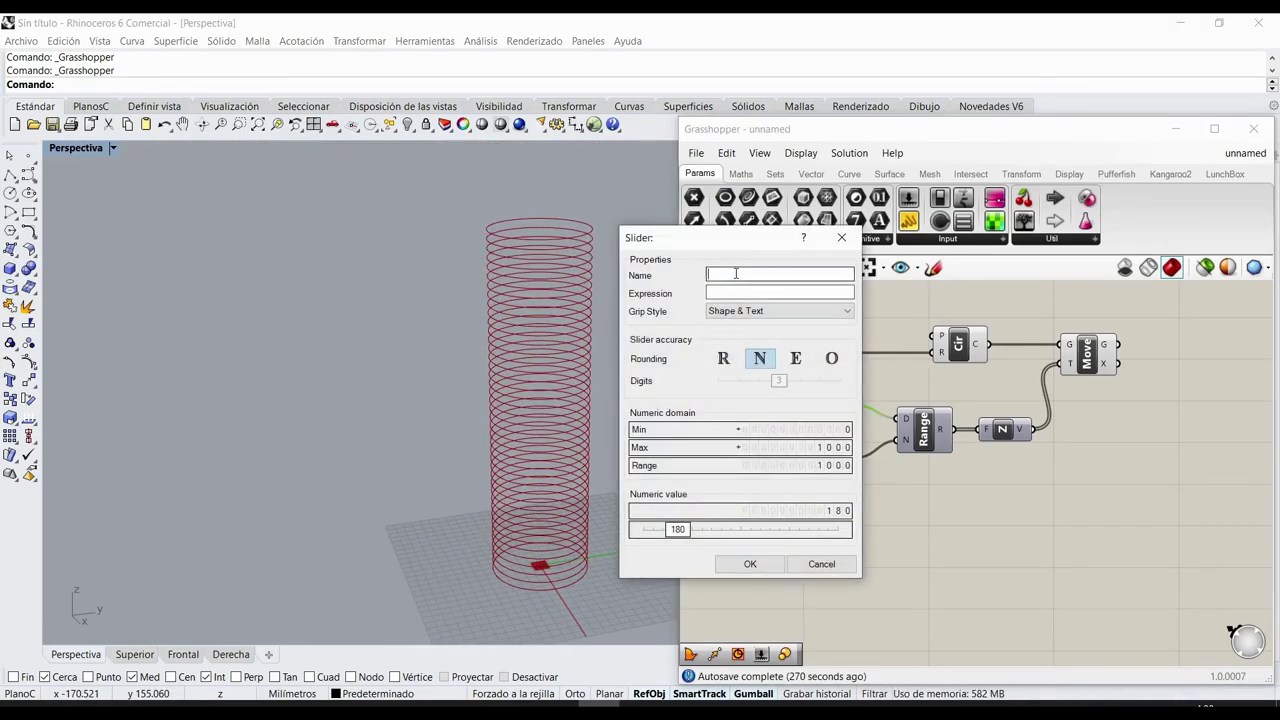
type("Alt")
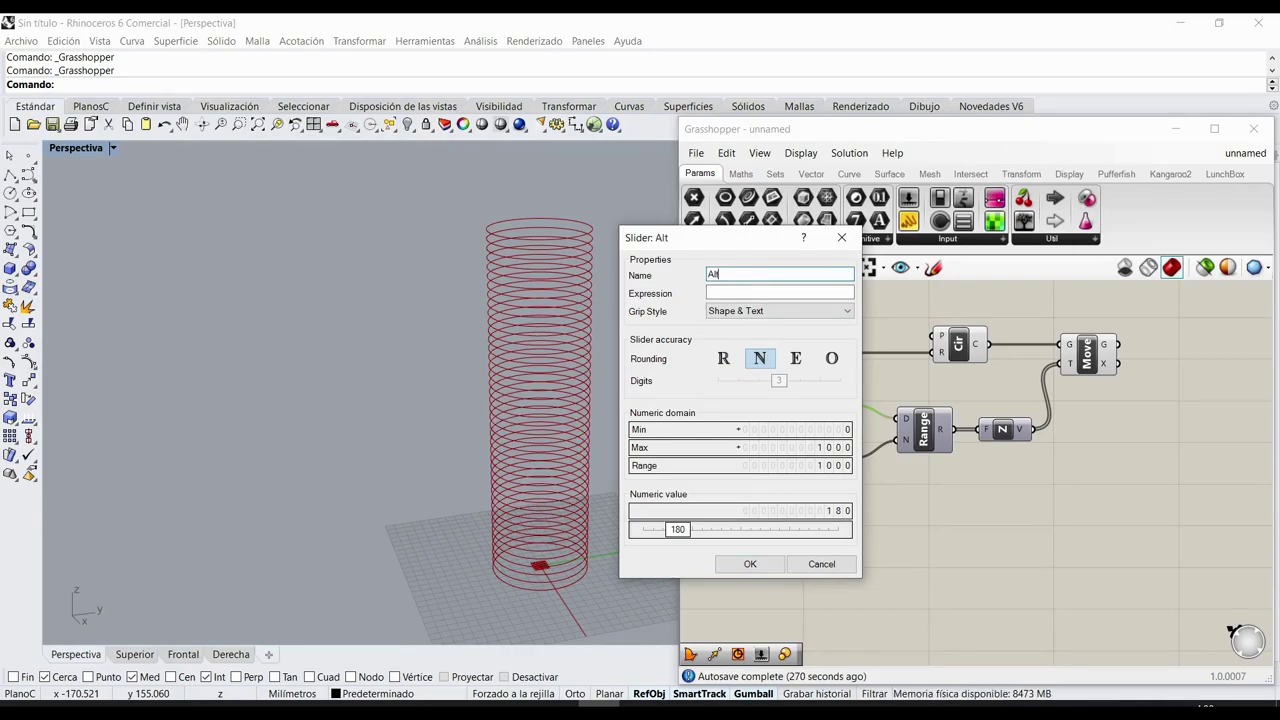
type("ura Edificio")
left_click(750, 564)
- Rename the Range's steps slider "N Pisos"
double_click(742, 460)
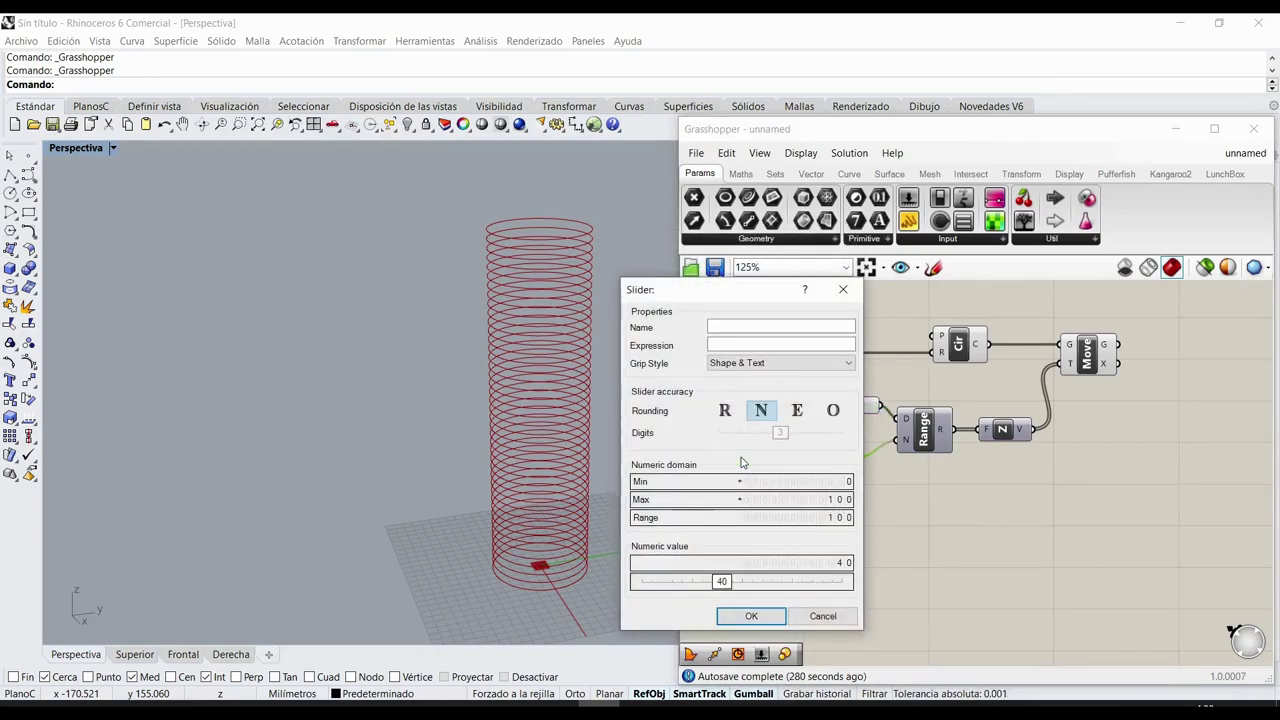
left_click(780, 327)
type("n")
key("BackSpace")
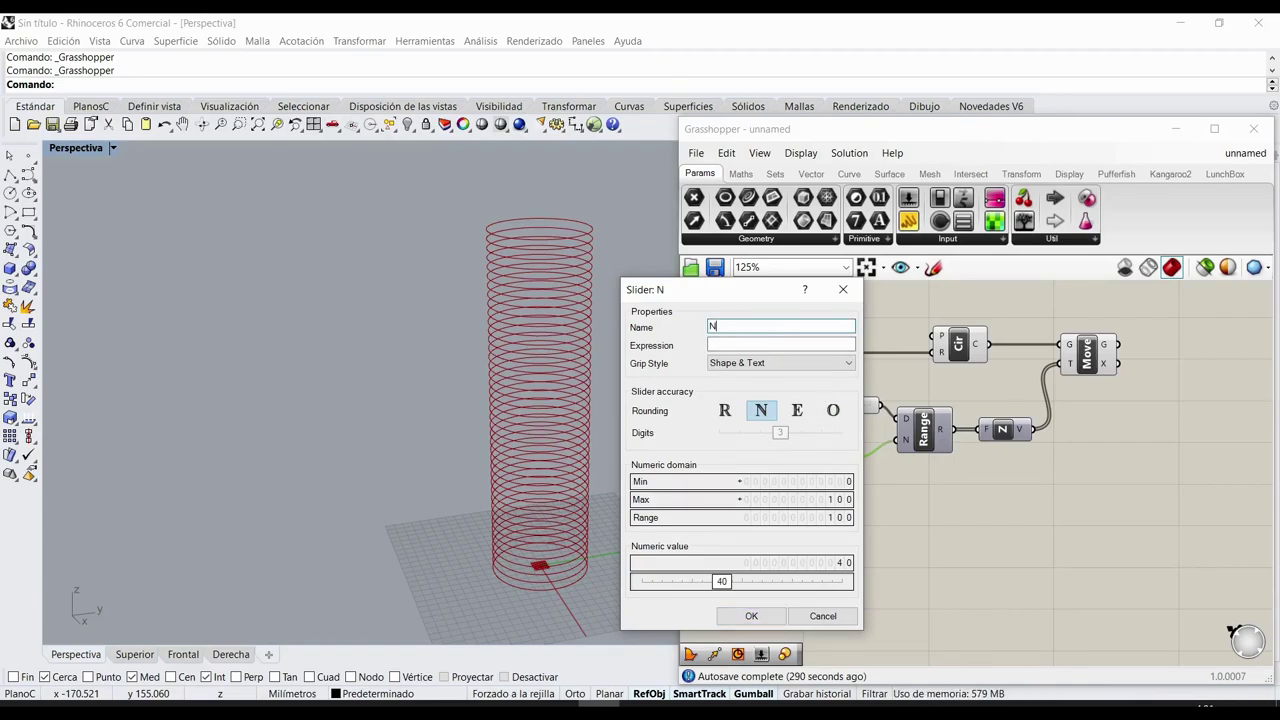
type("N Pisos")
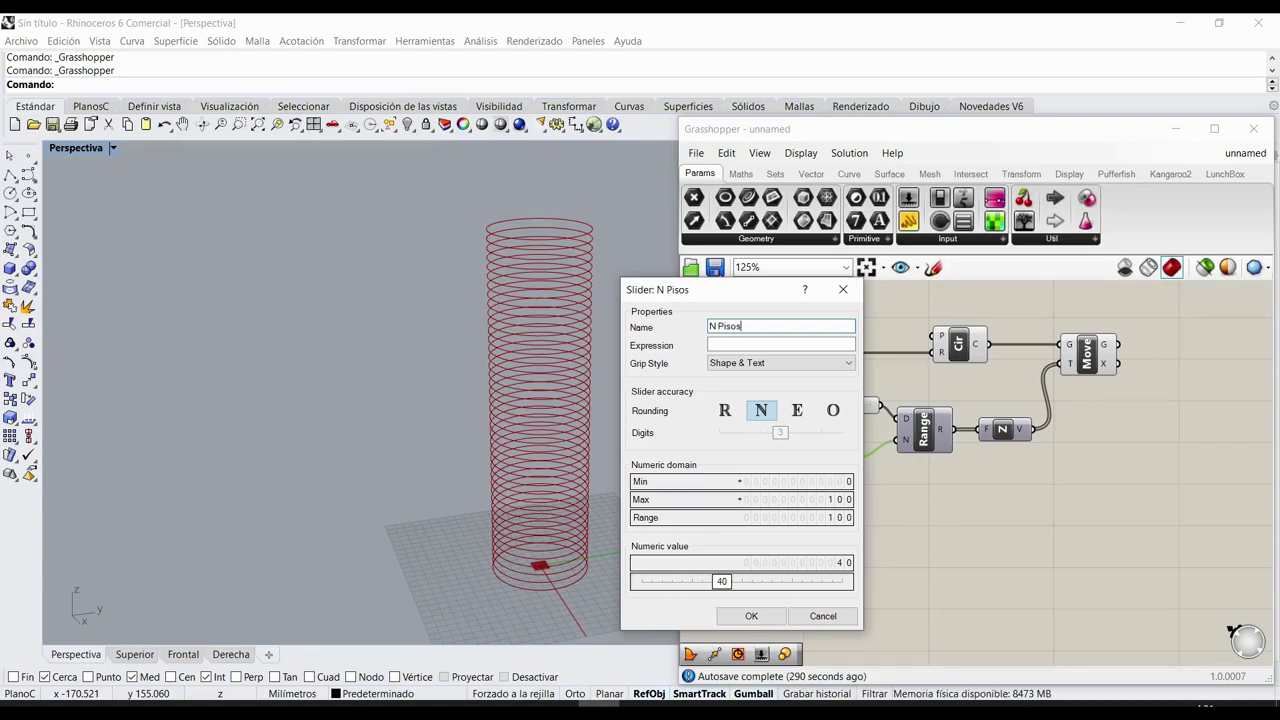
left_click(751, 616)
left_click(801, 493)
- Align the left edges of the Radio, Altura Edificio and N Pisos sliders
left_click_drag(840, 376, 771, 424)
left_click_drag(807, 323, 762, 501)
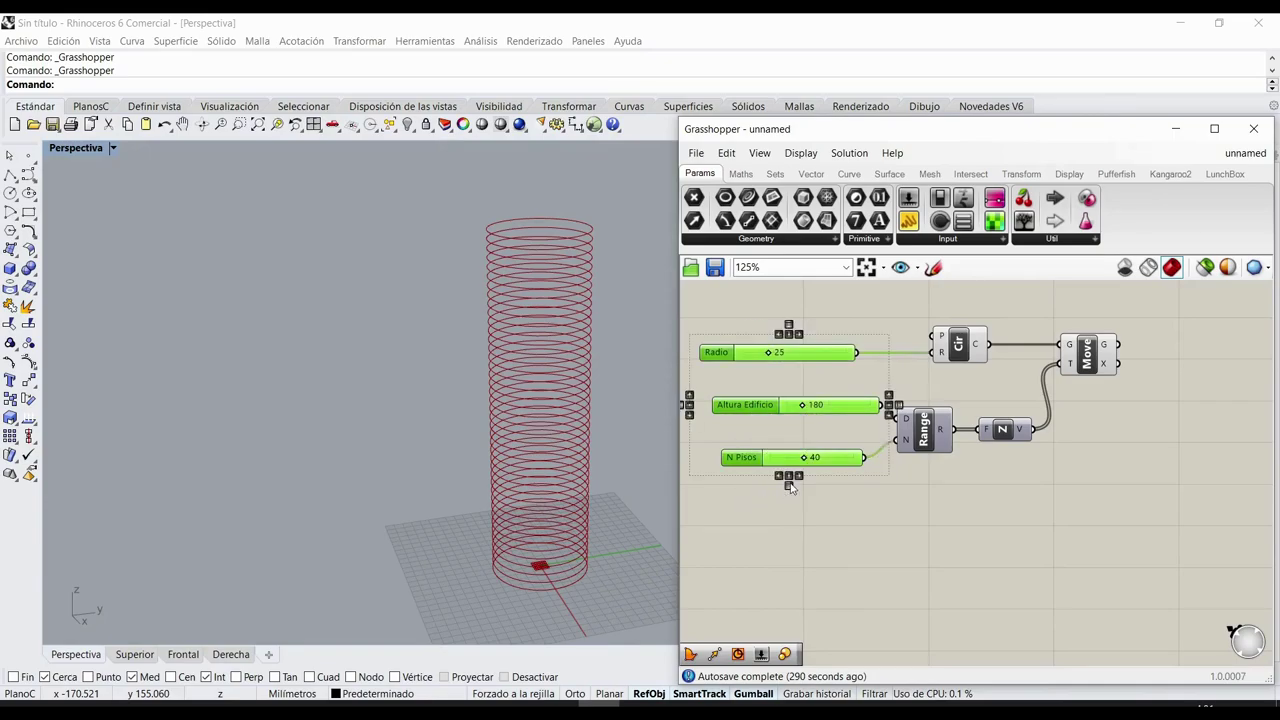
left_click(779, 476)
left_click(797, 512)
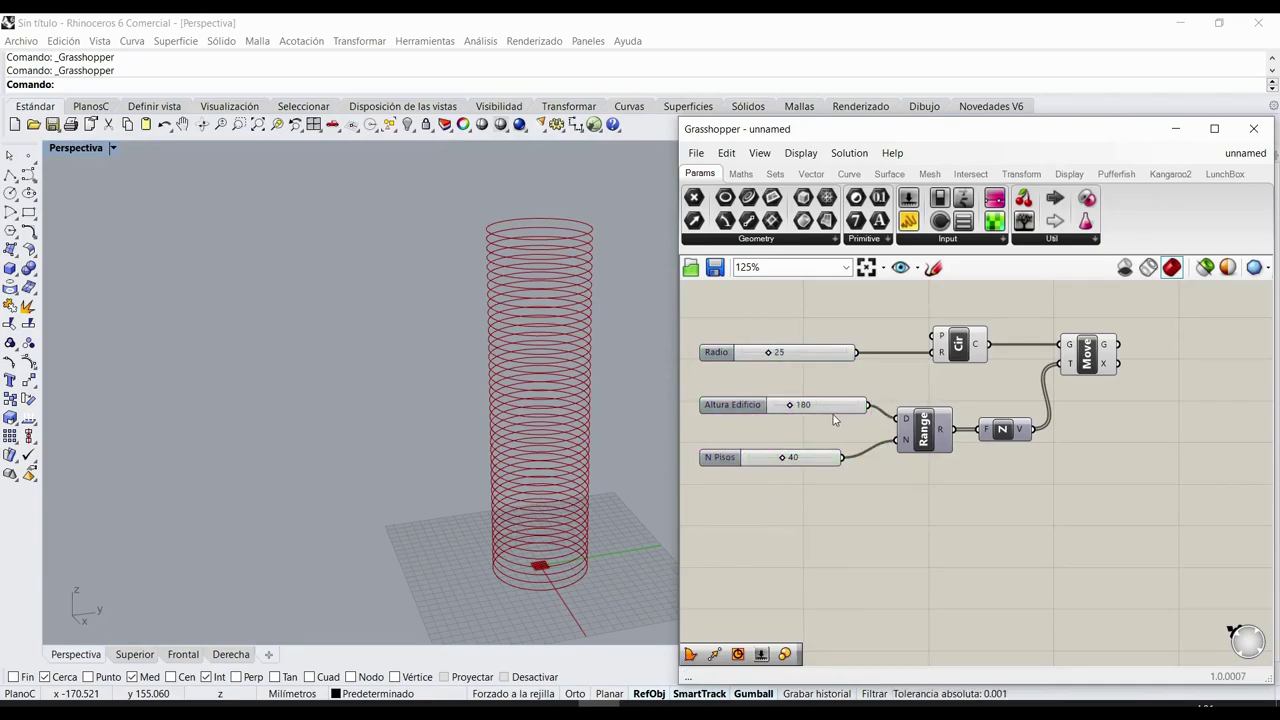
- Lower the Altura Edificio slider level with the Range's domain input and left-align it with N Pisos
left_click_drag(838, 408, 769, 490)
left_click(770, 479)
left_click(826, 494)
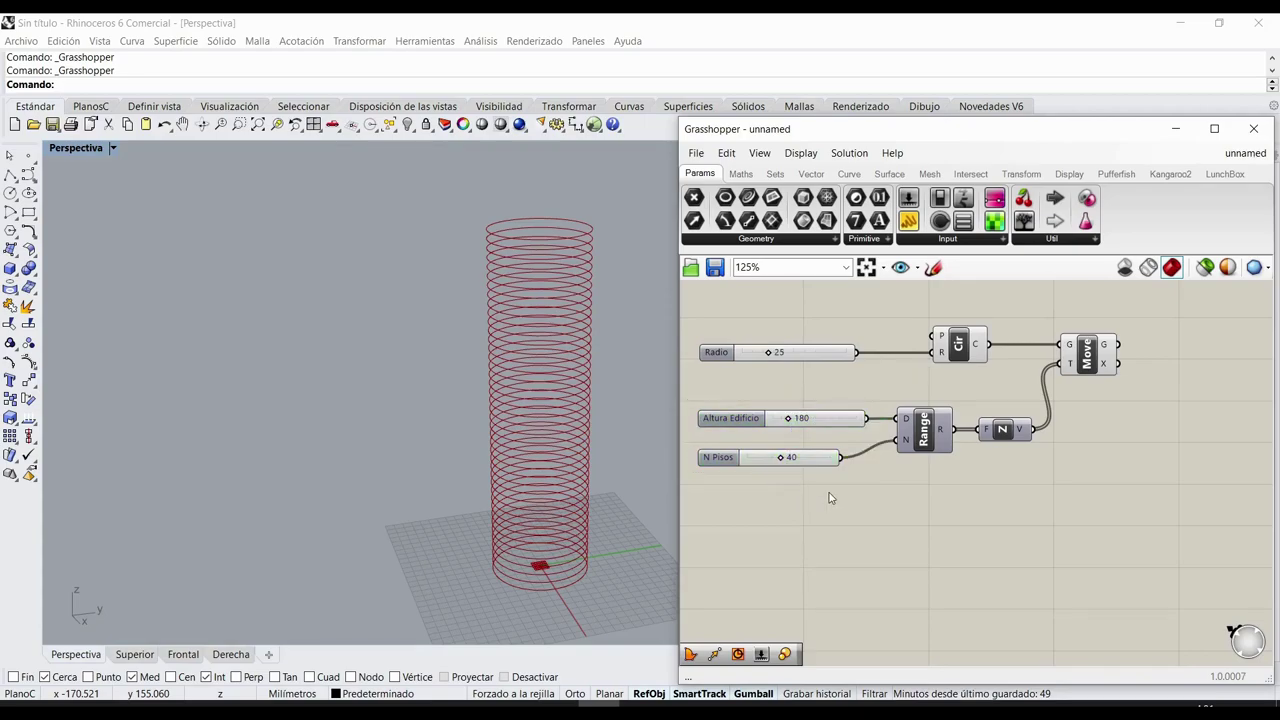
- Set the expression x-1 on the Range component's N input and commit it
right_click_drag(895, 448, 845, 450)
double_click(856, 449)
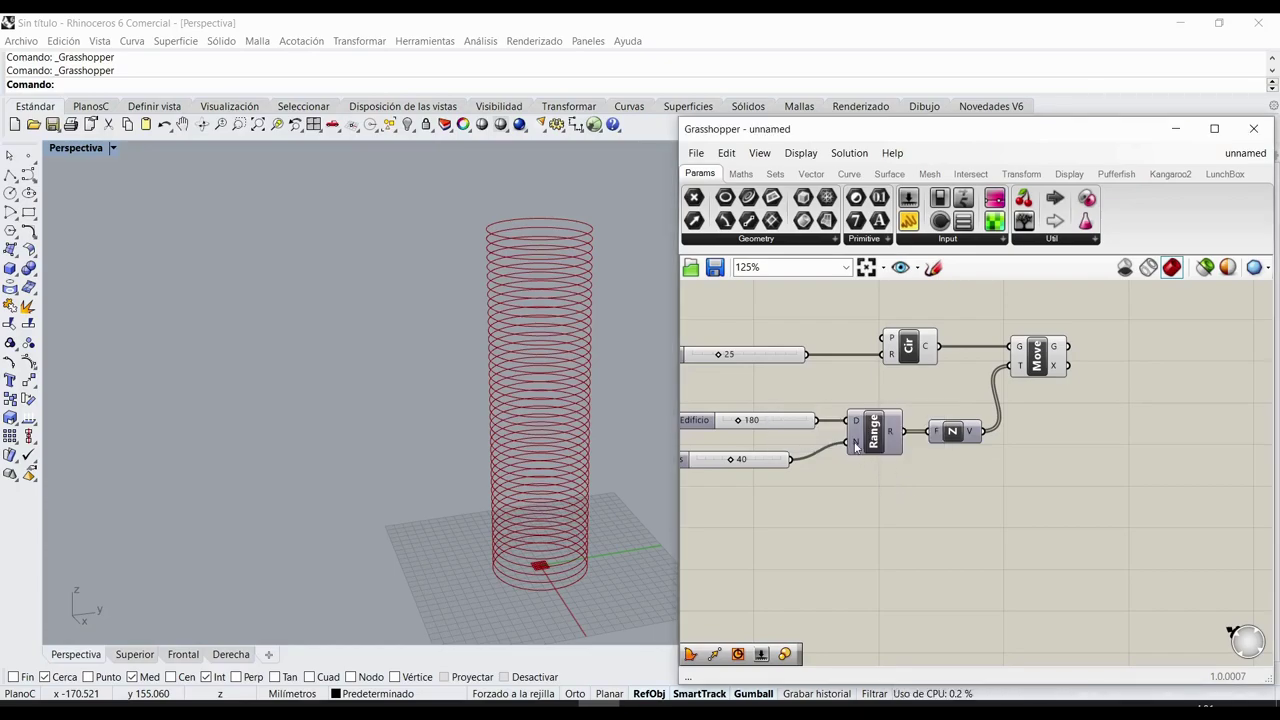
right_click(856, 447)
mouse_move(922, 560)
left_click(1090, 575)
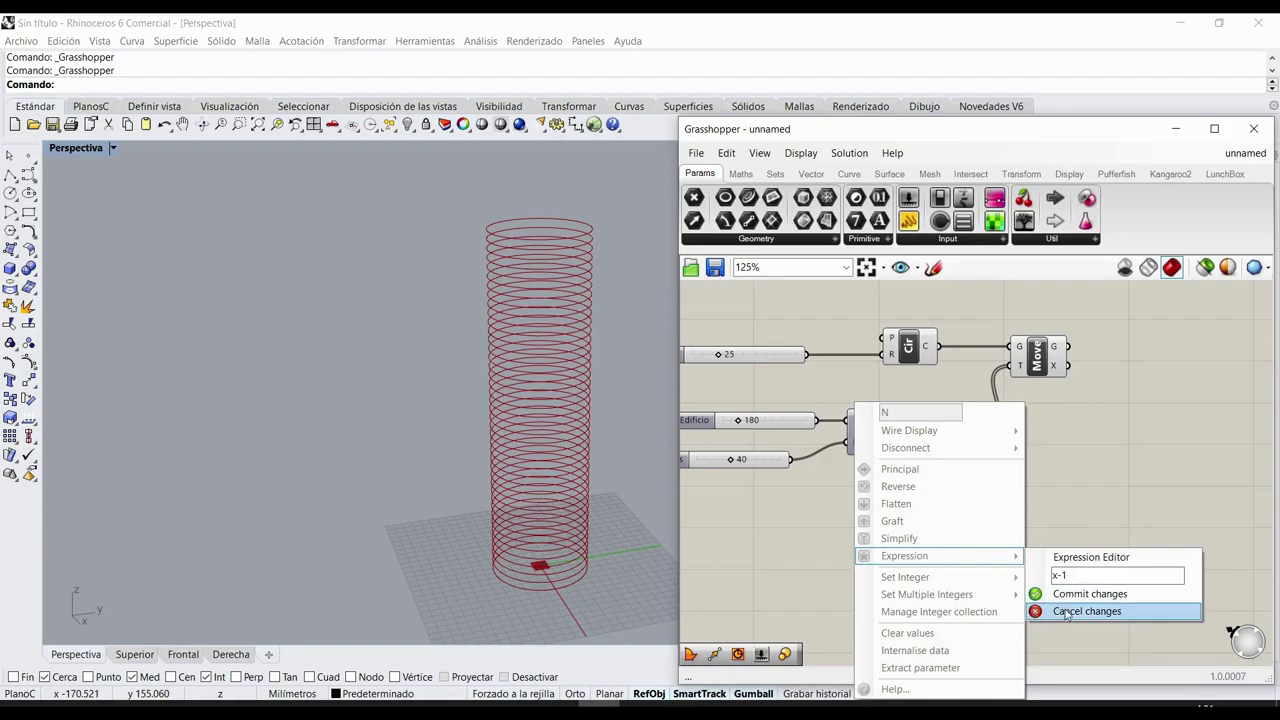
left_click(1088, 594)
- Add a Scale component after Move, feed Move's geometry output into its G input, and line the two components up
right_click_drag(1045, 466, 895, 496)
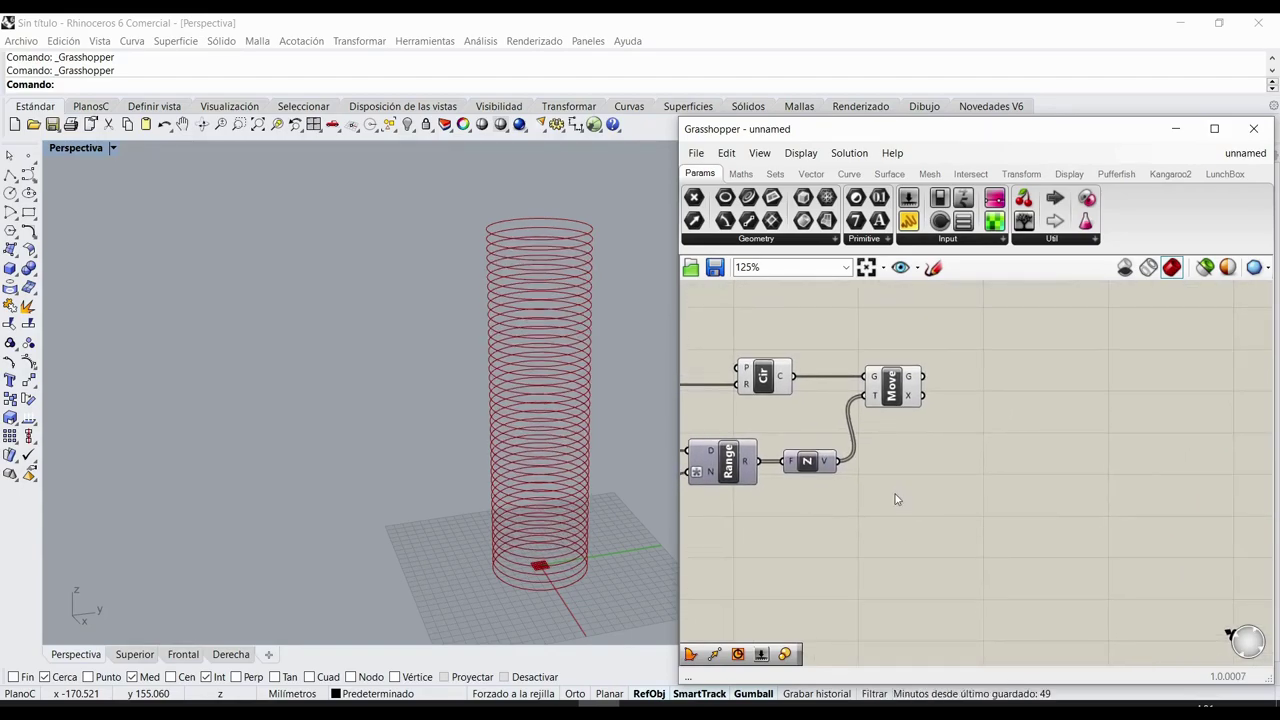
double_click(1037, 460)
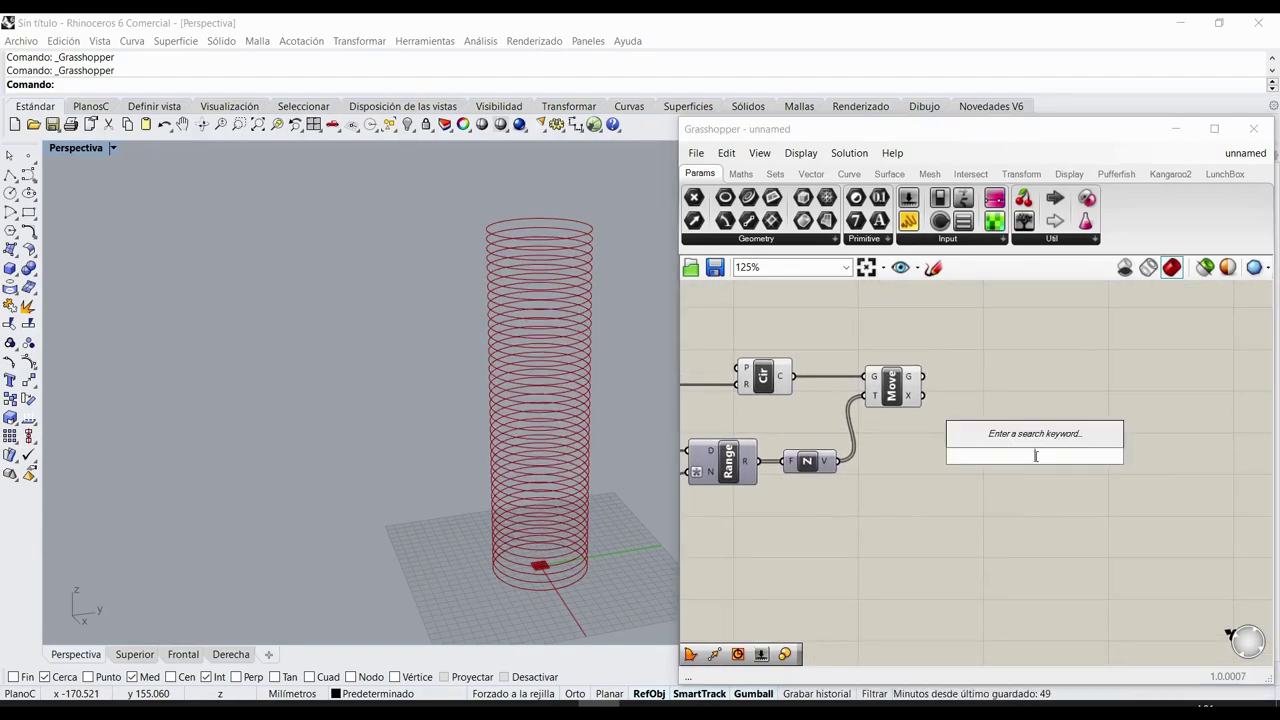
type("Scale")
key("Return")
left_click_drag(1035, 458, 1037, 403)
right_click_drag(1020, 327, 880, 370)
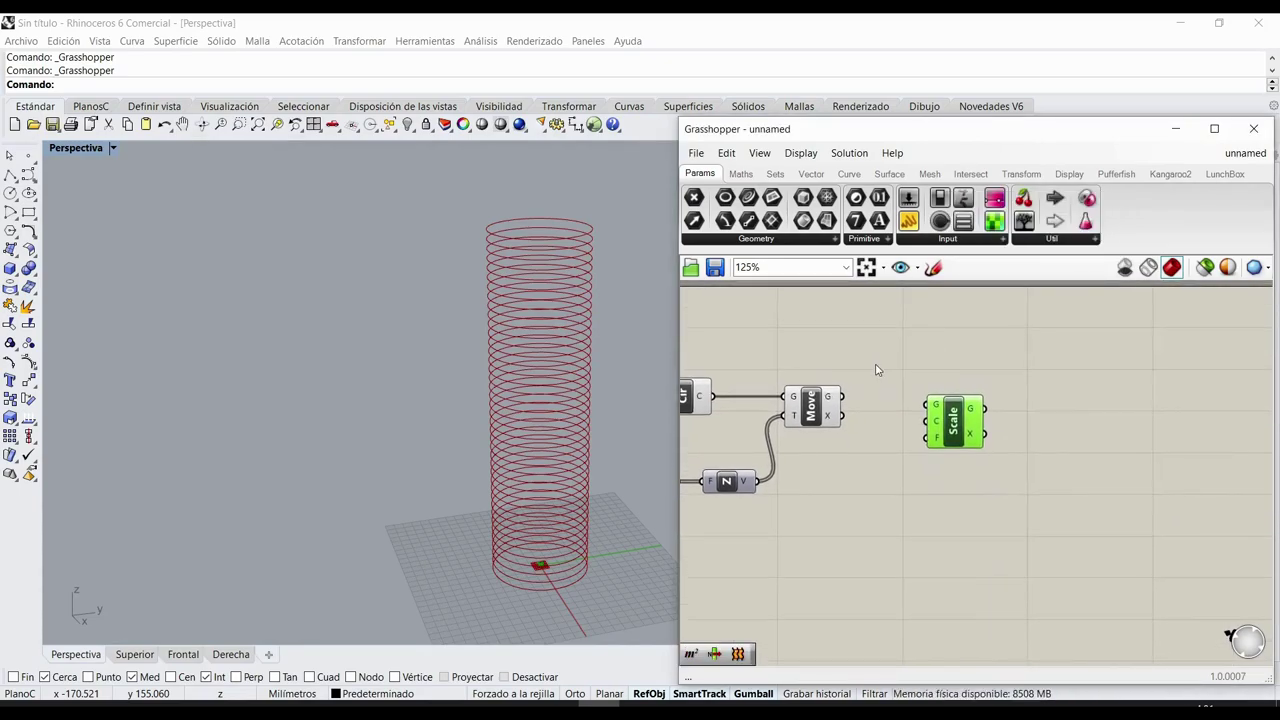
left_click_drag(845, 396, 1010, 409)
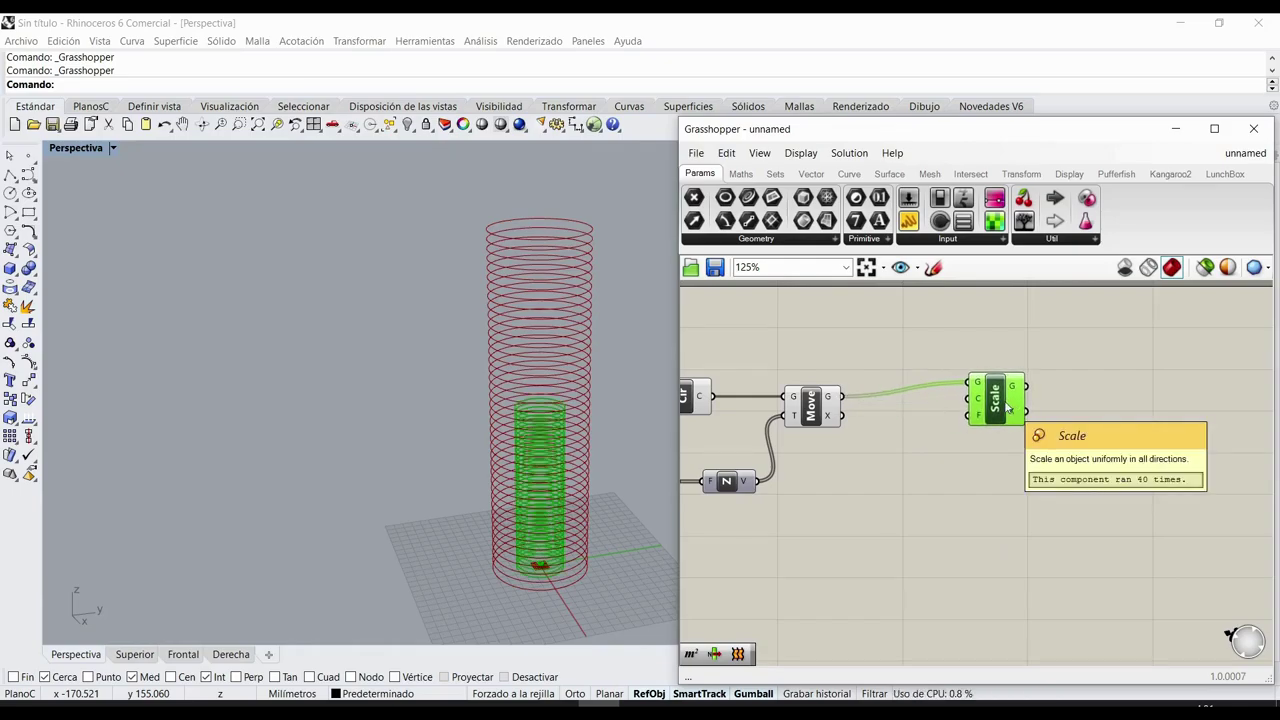
left_click_drag(1009, 412, 1027, 420)
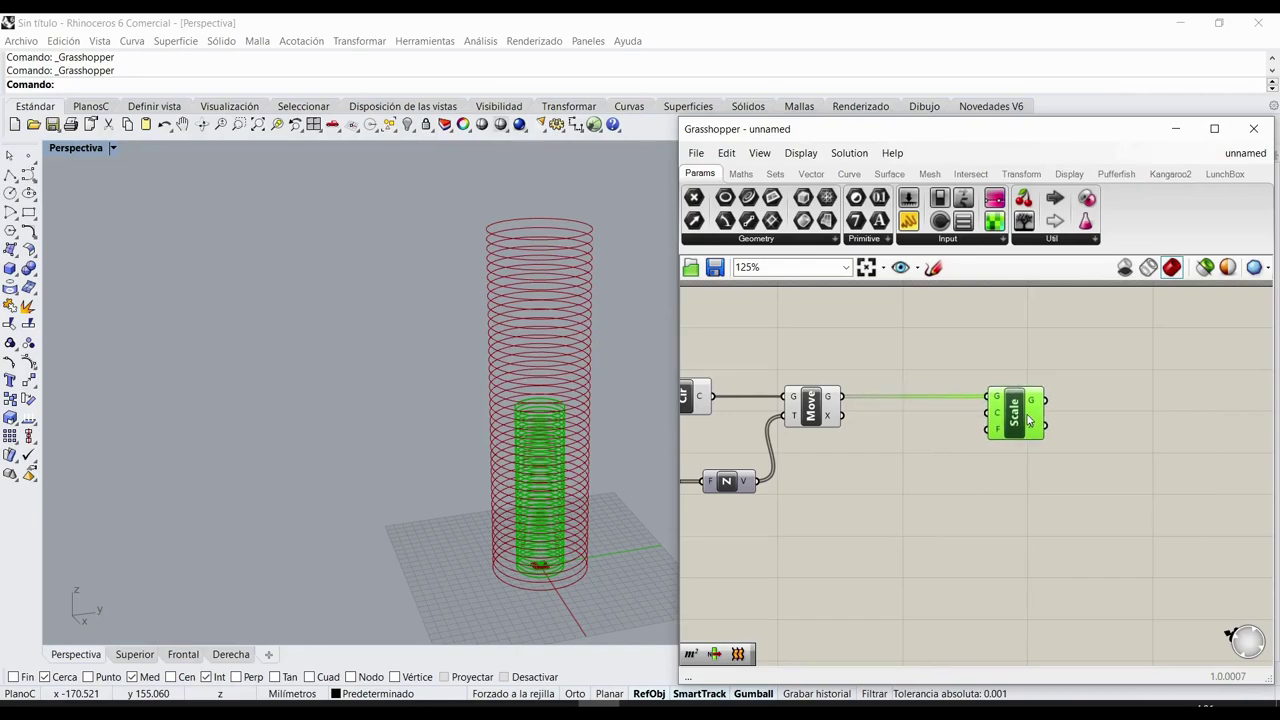
- Add an Area component above the wire between Move and Scale
double_click(934, 489)
type("area")
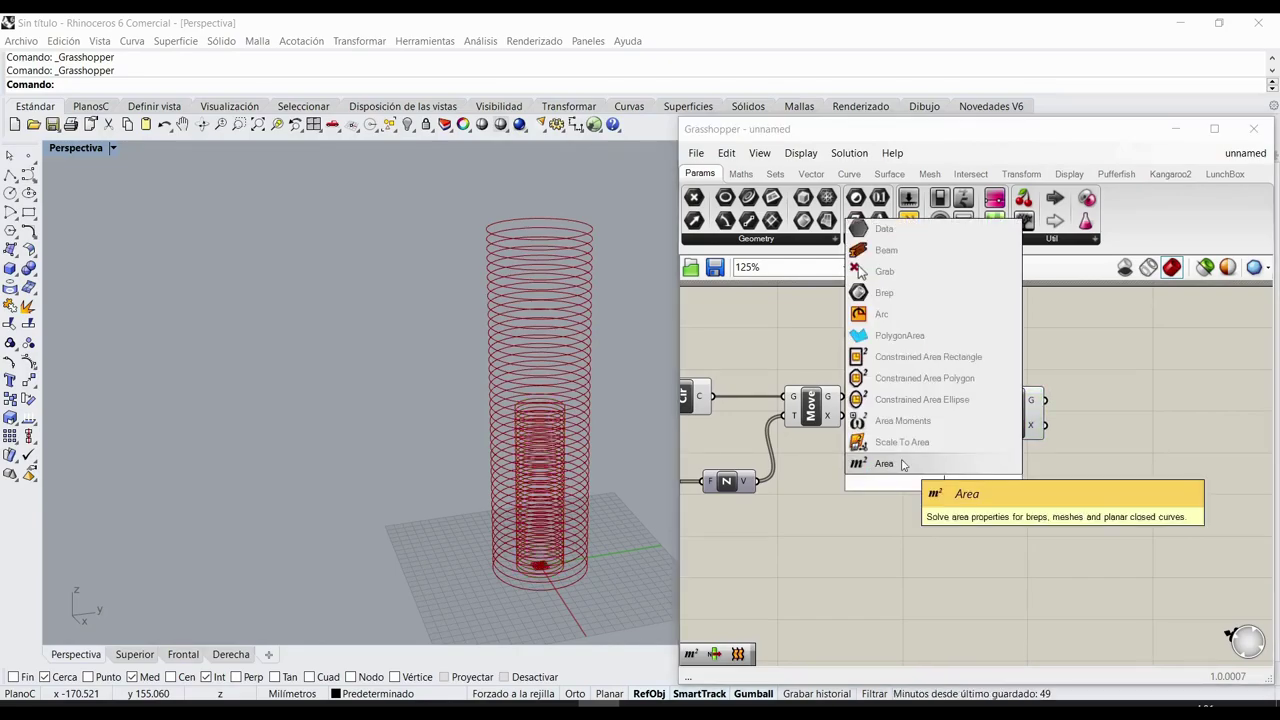
left_click(903, 465)
left_click_drag(949, 497, 919, 379)
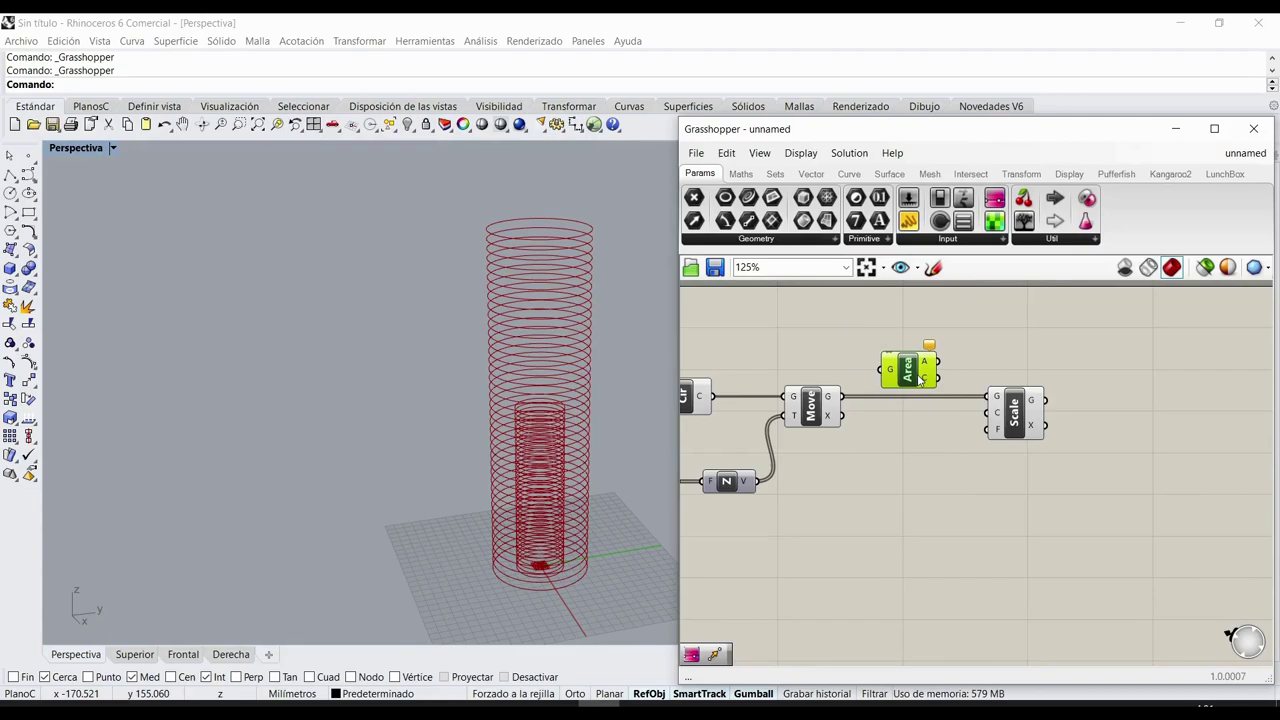
- Wire Move's geometry output into Area, and Area's centroid output C into Scale's center input C
right_click_drag(951, 486, 910, 490)
left_click(958, 500)
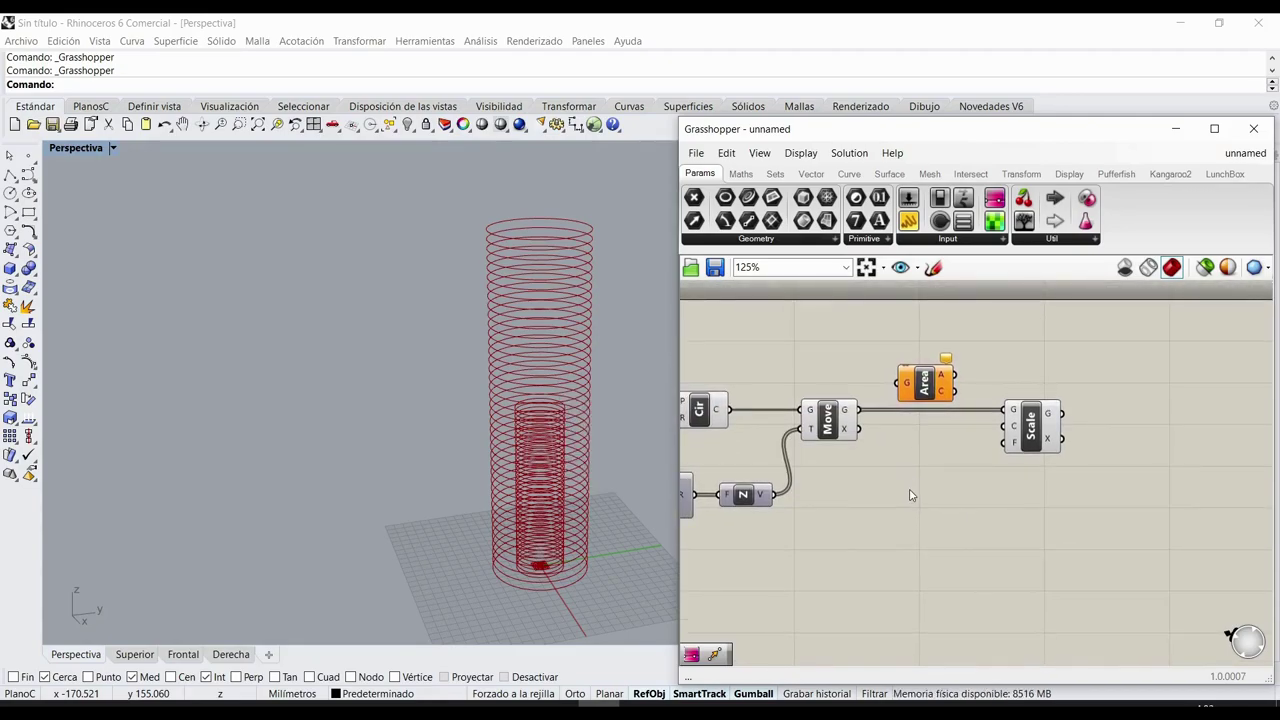
scroll(914, 452, "up", 1)
left_click_drag(849, 403, 1018, 424)
left_click(937, 376)
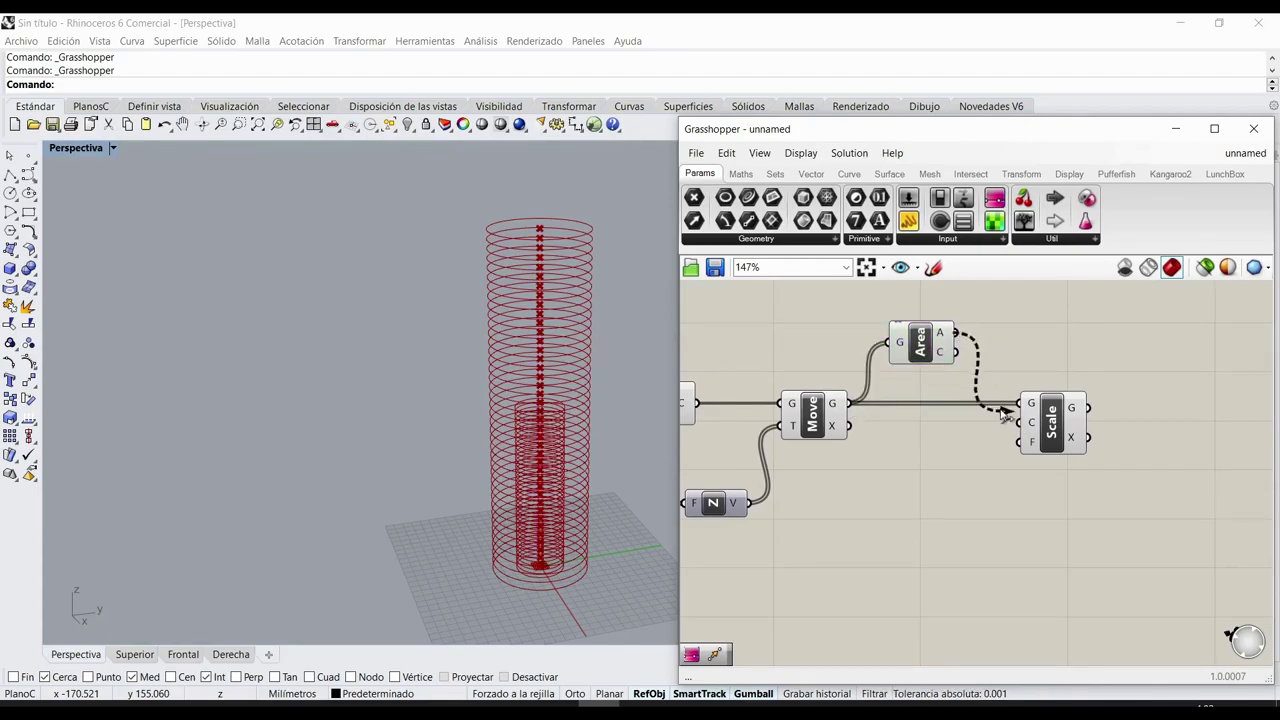
left_click_drag(955, 352, 1008, 422)
left_click(972, 425)
- Examine the scaled circles and their centroid points in the perspective view of the tower
scroll(555, 420, "up", 6)
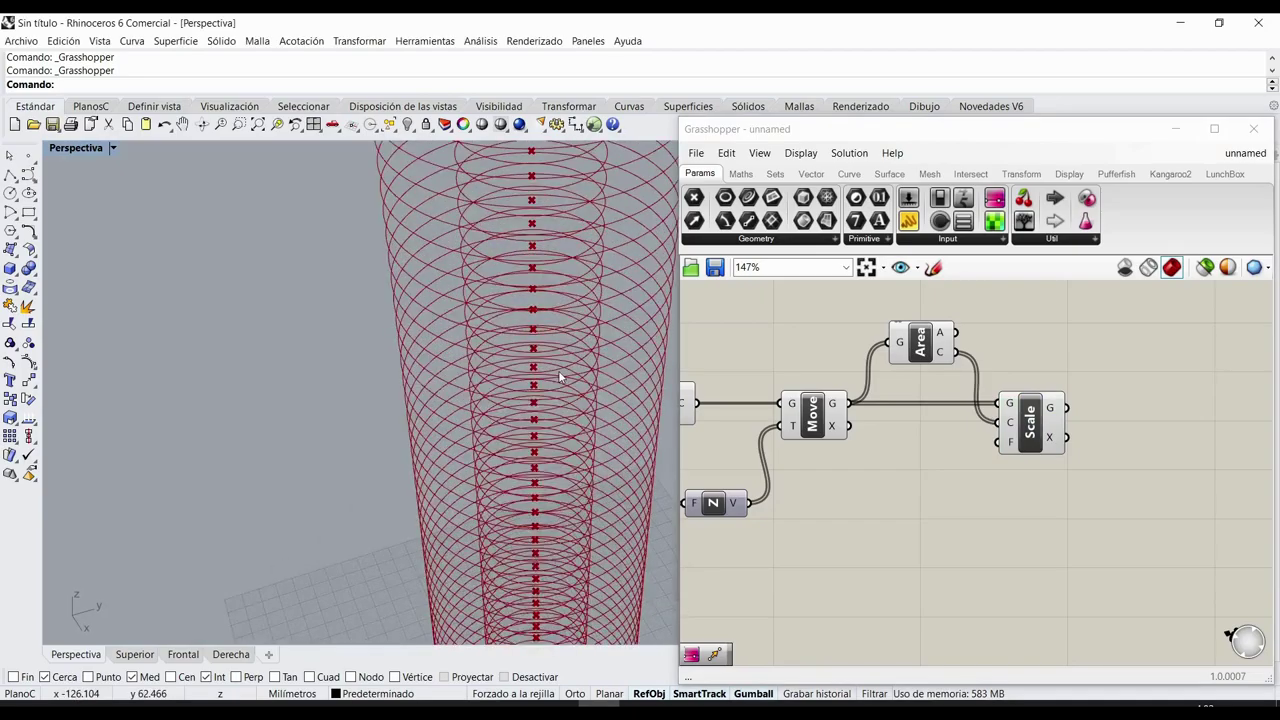
right_click_drag(562, 430, 563, 455)
right_click_drag(559, 457, 545, 408)
scroll(546, 410, "down", 3)
scroll(553, 450, "up", 2)
left_click(785, 489)
scroll(785, 489, "down", 2)
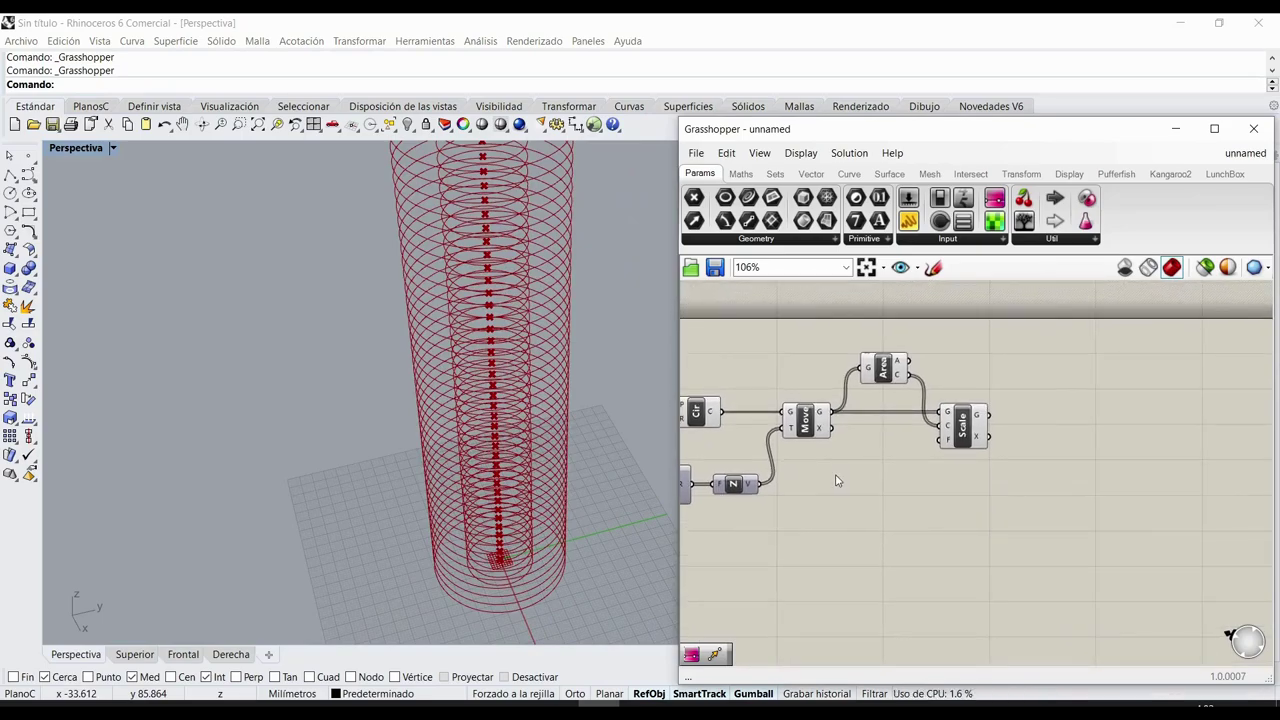
- Add a Graph Mapper to the canvas below the Scale component
right_click_drag(937, 475, 865, 441)
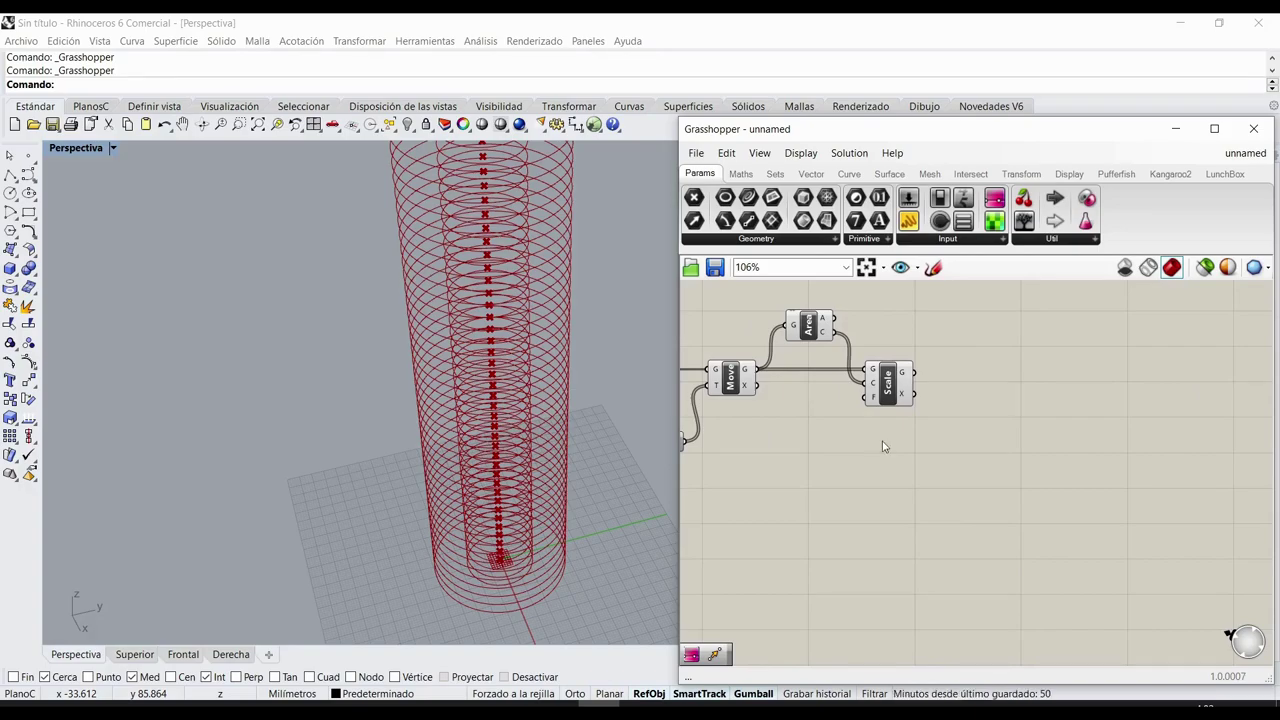
double_click(863, 497)
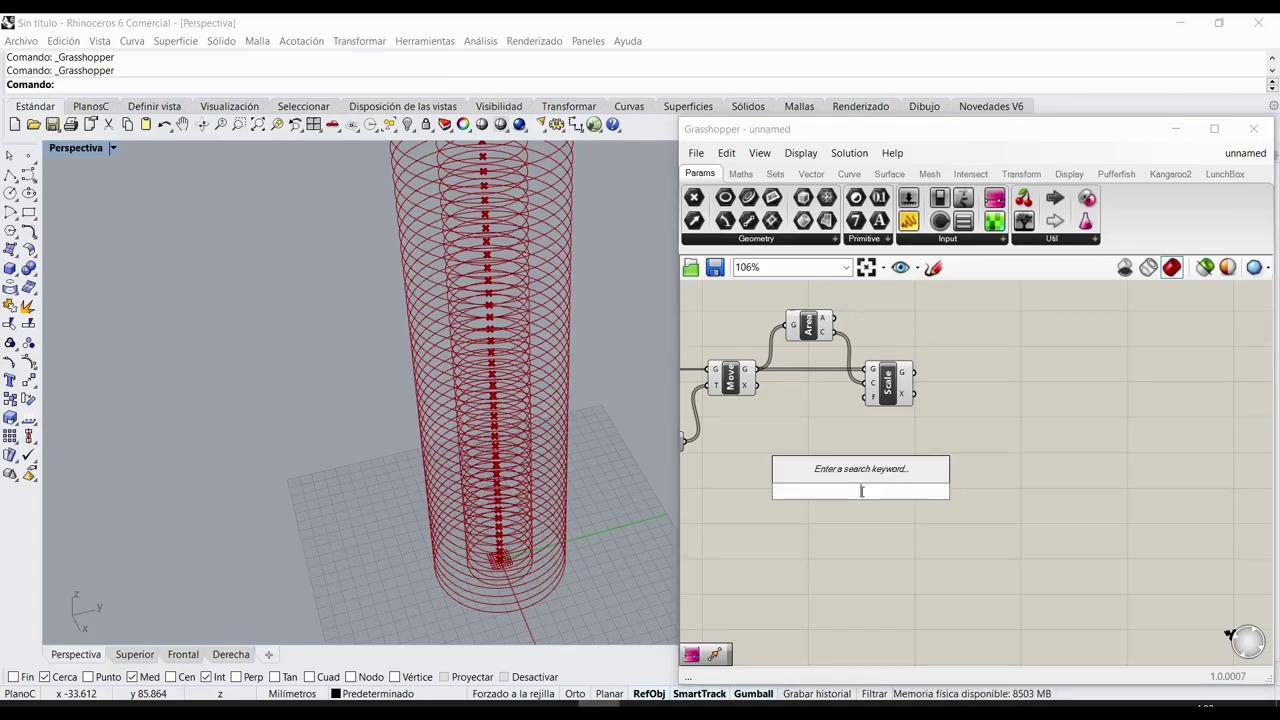
type("h")
key("BackSpace")
type("grap")
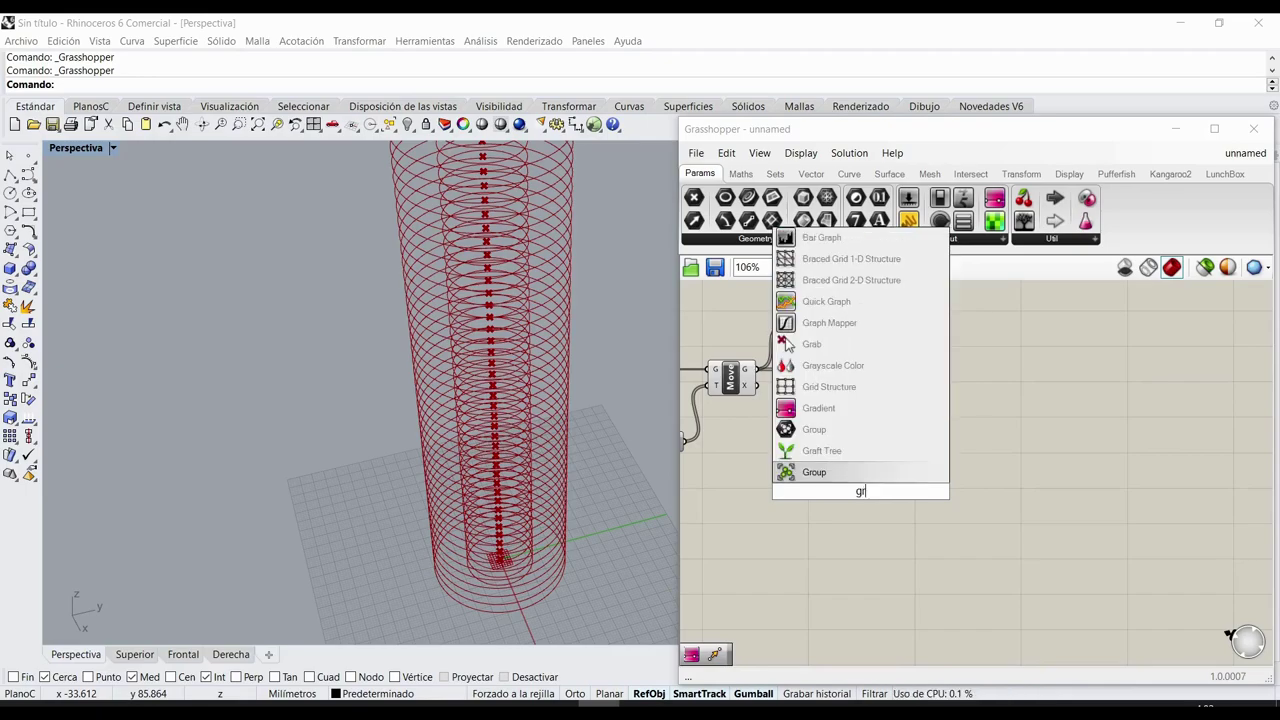
left_click(846, 472)
- Space out Scale and Area, and connect the Graph Mapper's output to Scale's factor input F
scroll(990, 360, "down", 2)
left_click_drag(940, 383, 985, 383)
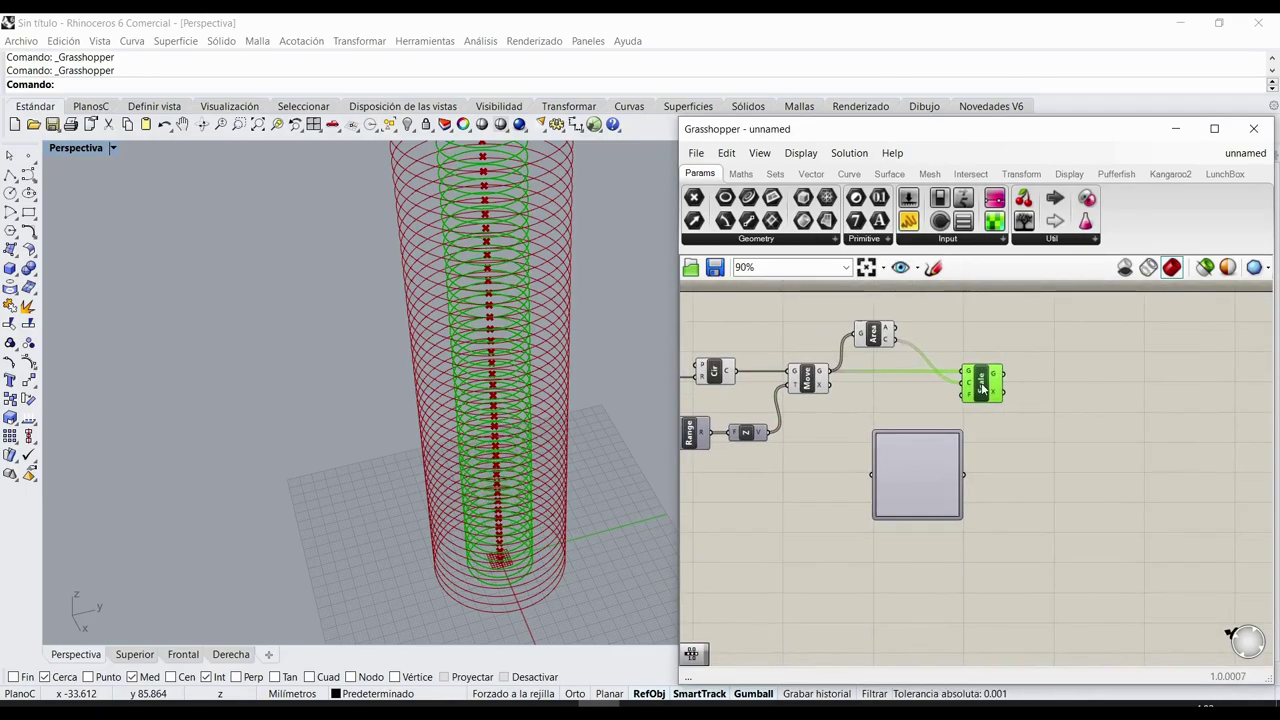
left_click_drag(885, 337, 915, 338)
left_click_drag(907, 502, 889, 479)
scroll(940, 472, "up", 2)
left_click_drag(947, 449, 968, 385)
mouse_move(894, 449)
left_mouse_down()
mouse_move(903, 443)
mouse_move(880, 443)
left_mouse_up()
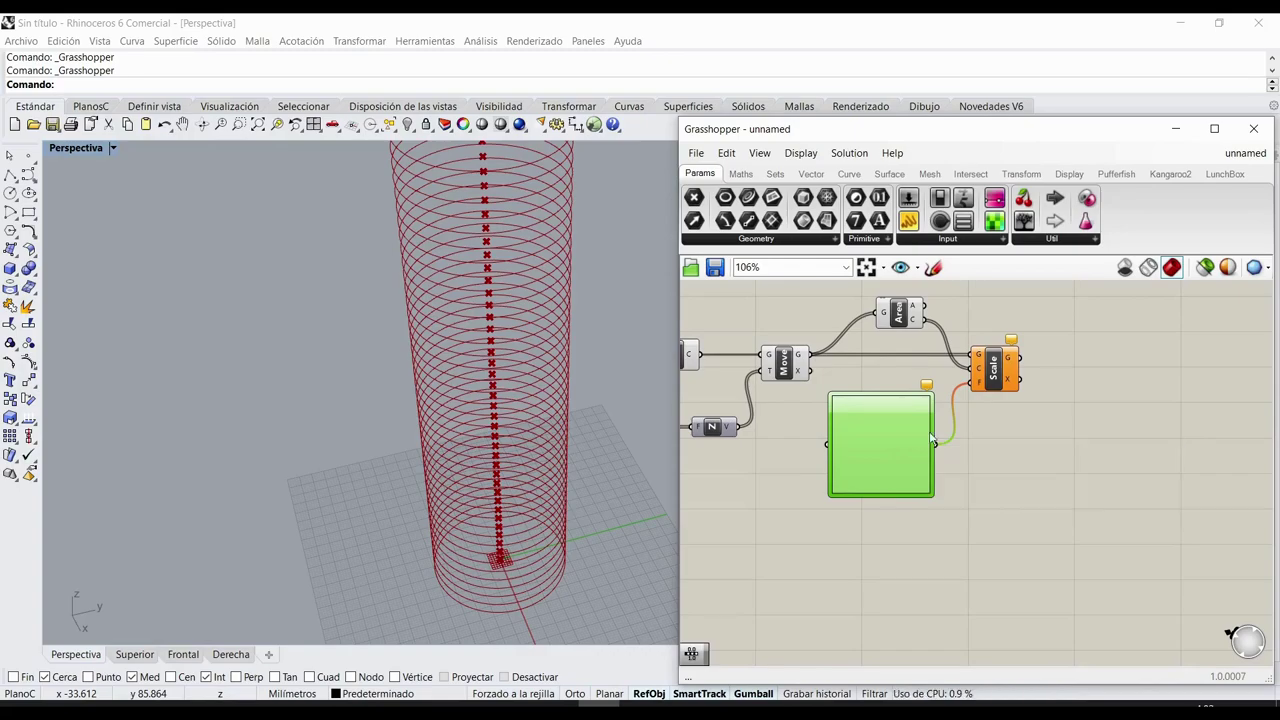
- Try the Linear, Sinc and Gaussian graph types on the Graph Mapper
right_click(878, 452)
mouse_move(941, 541)
mouse_move(988, 667)
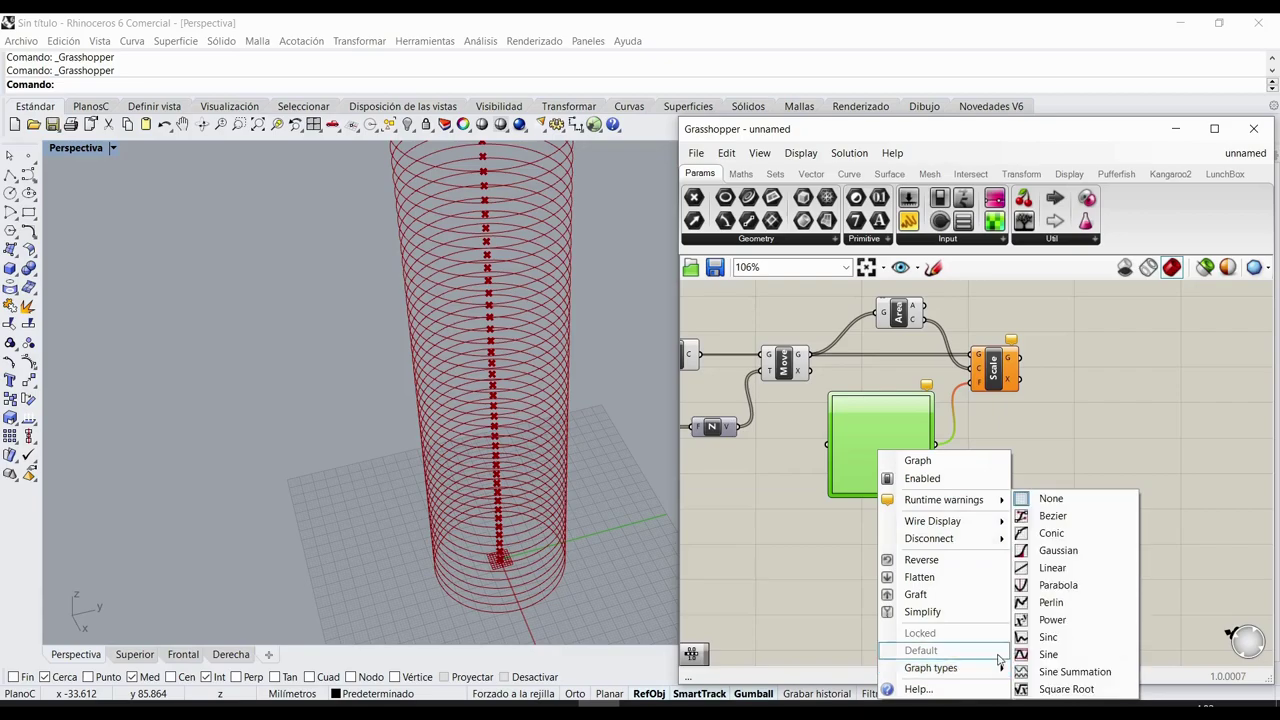
left_click(1052, 567)
scroll(910, 410, "up", 2)
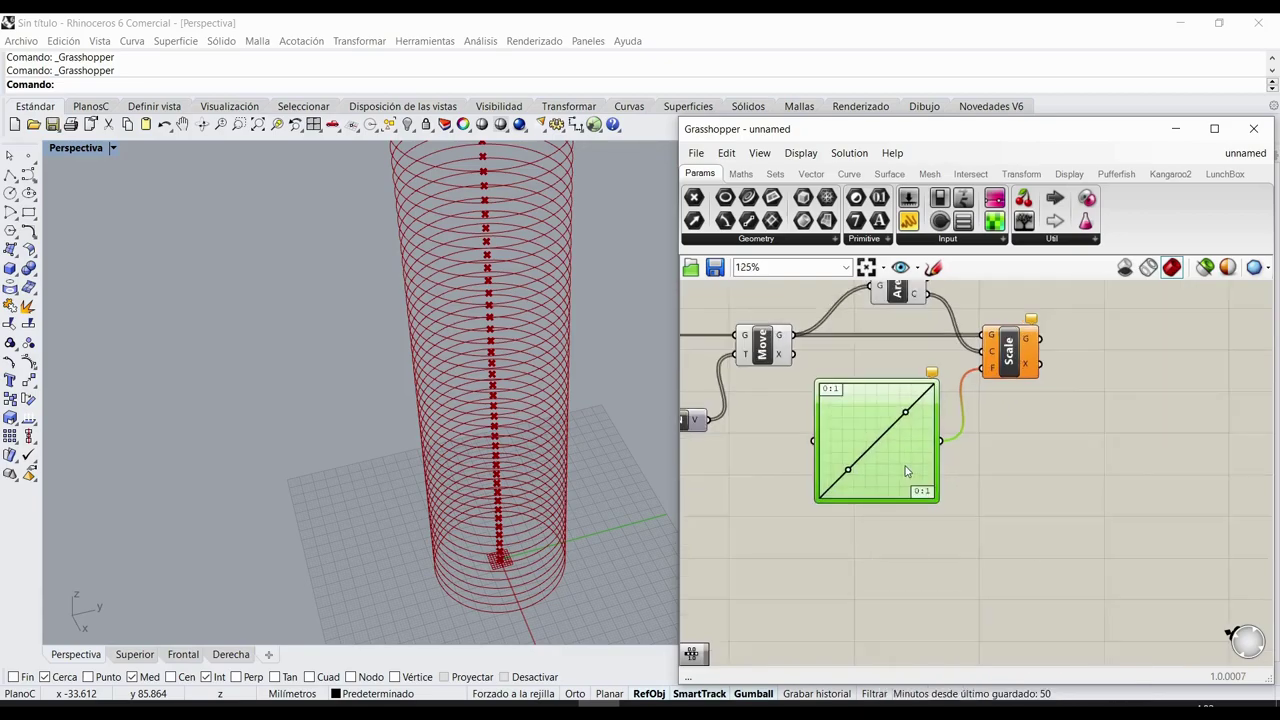
right_click(906, 451)
mouse_move(978, 667)
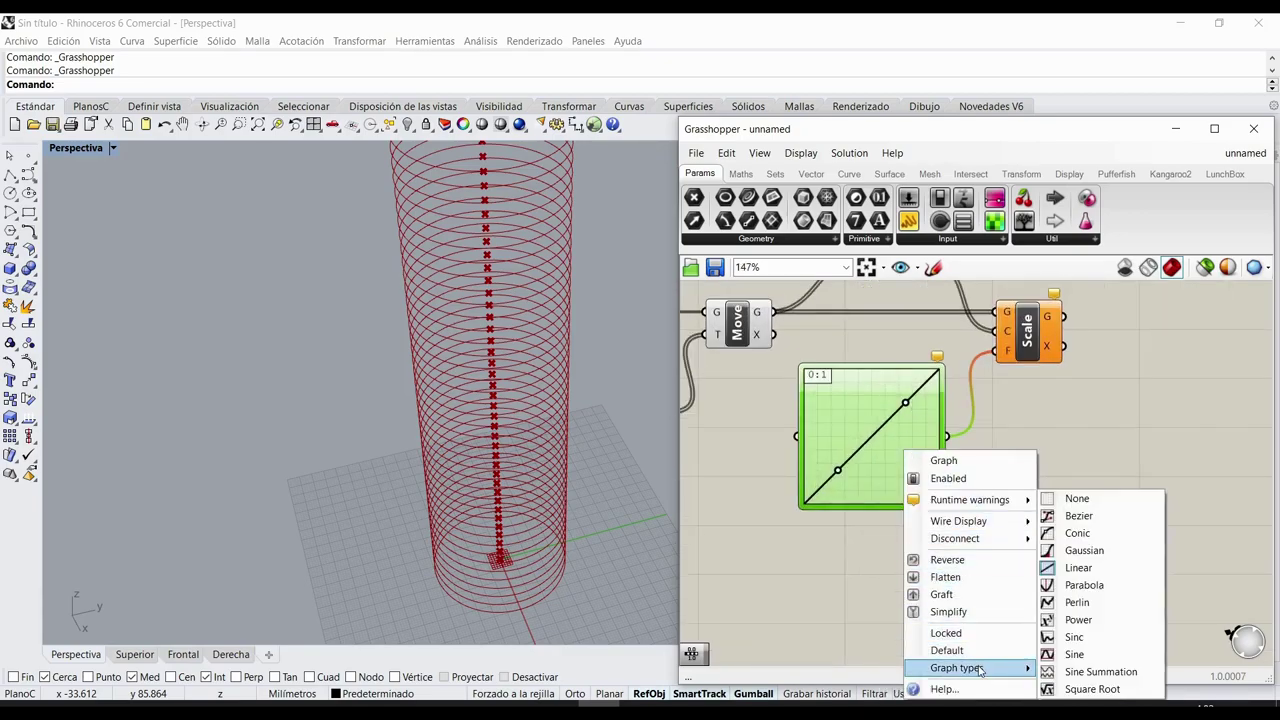
left_click(1071, 643)
right_click(850, 432)
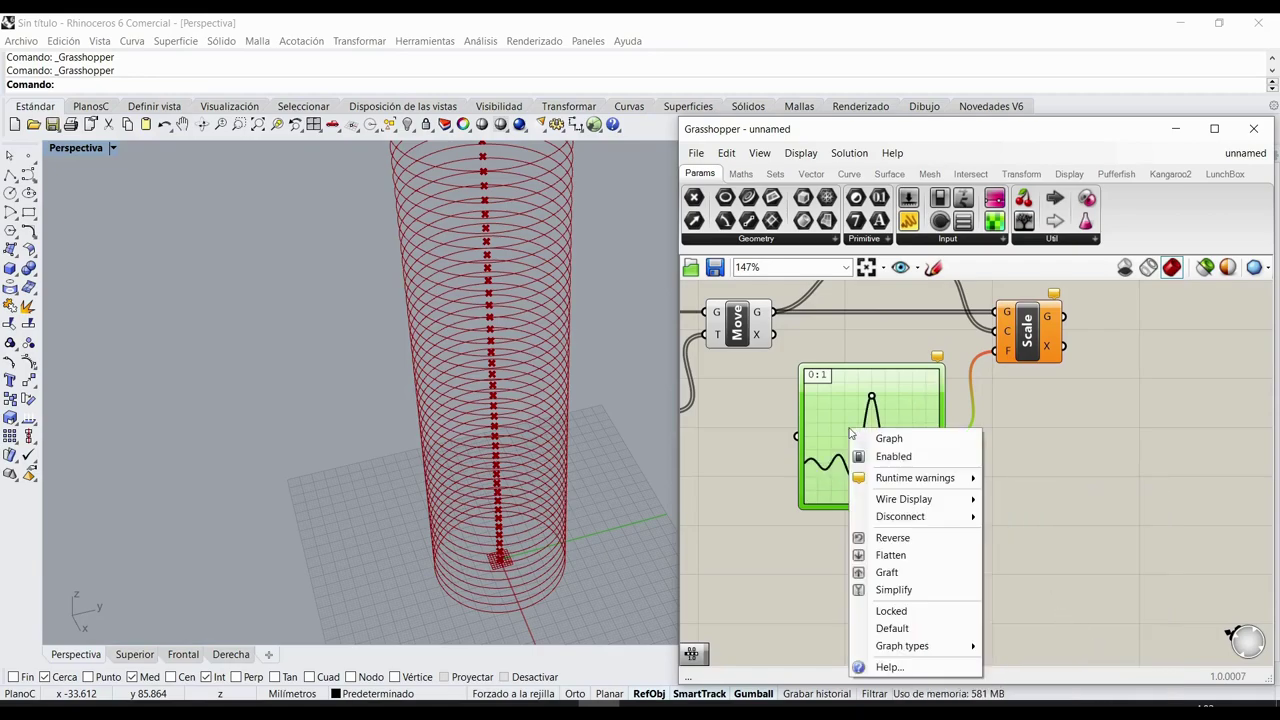
mouse_move(902, 646)
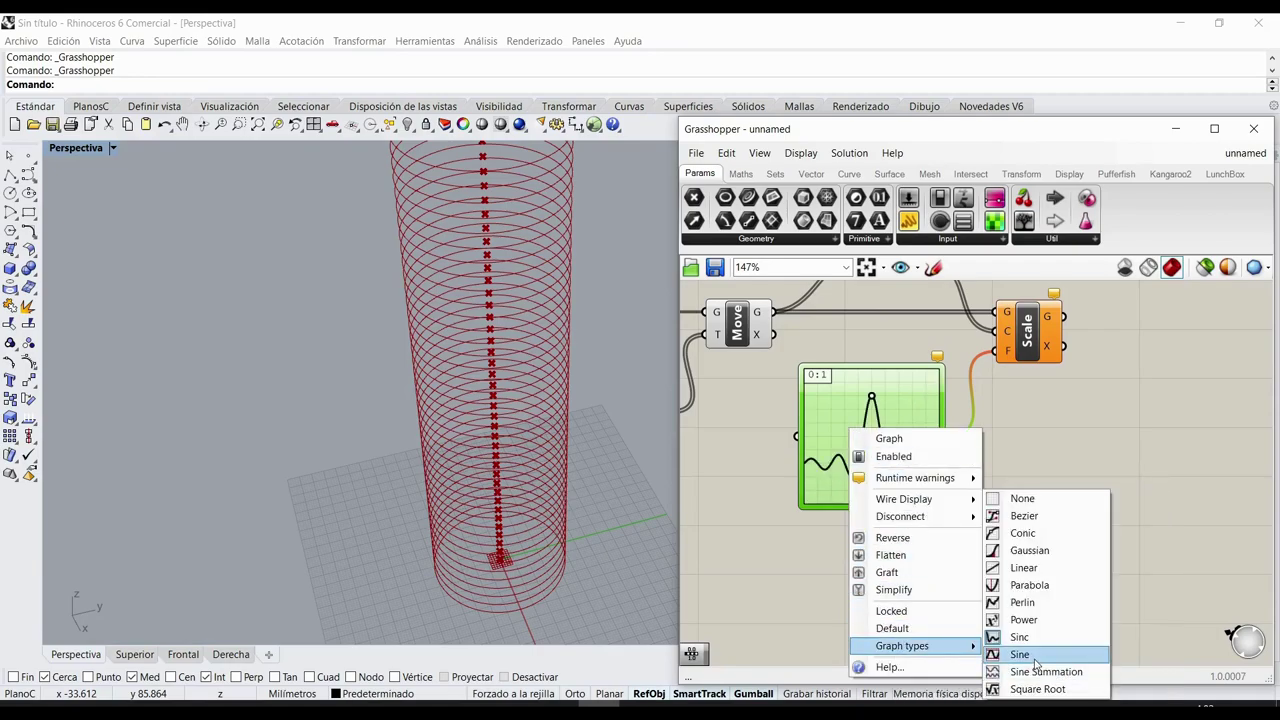
left_click(1030, 550)
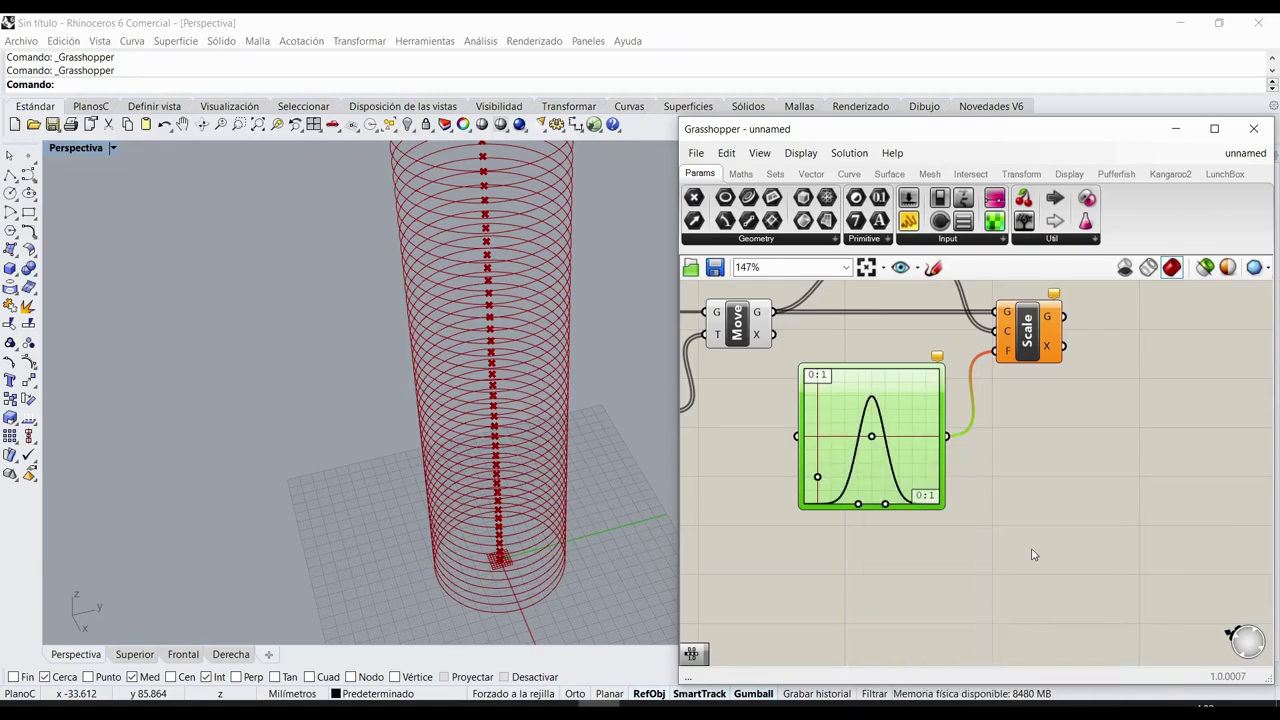
- Set the Graph Mapper's graph type to Bezier
right_click(880, 452)
left_click(958, 651)
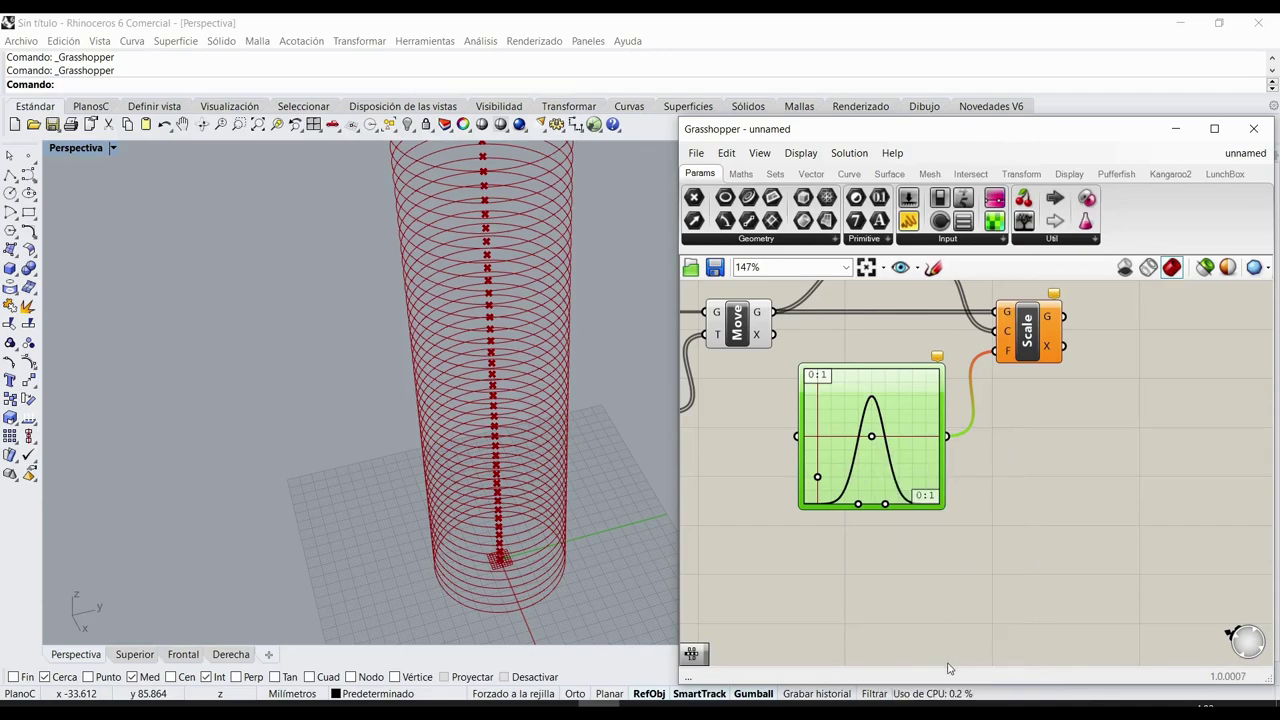
right_click(873, 447)
mouse_move(940, 659)
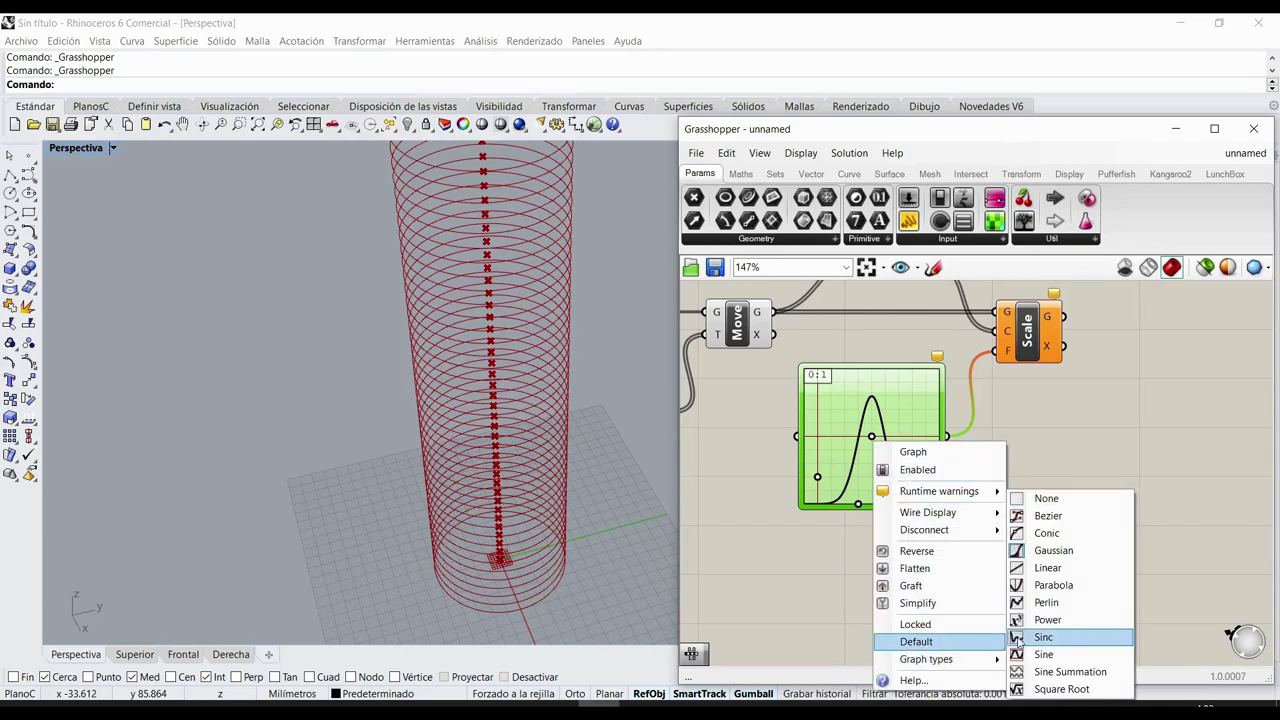
left_click(1048, 515)
- Try bending the Bezier graph with its two inner handles, and undo both handle moves
left_click_drag(906, 404, 951, 448)
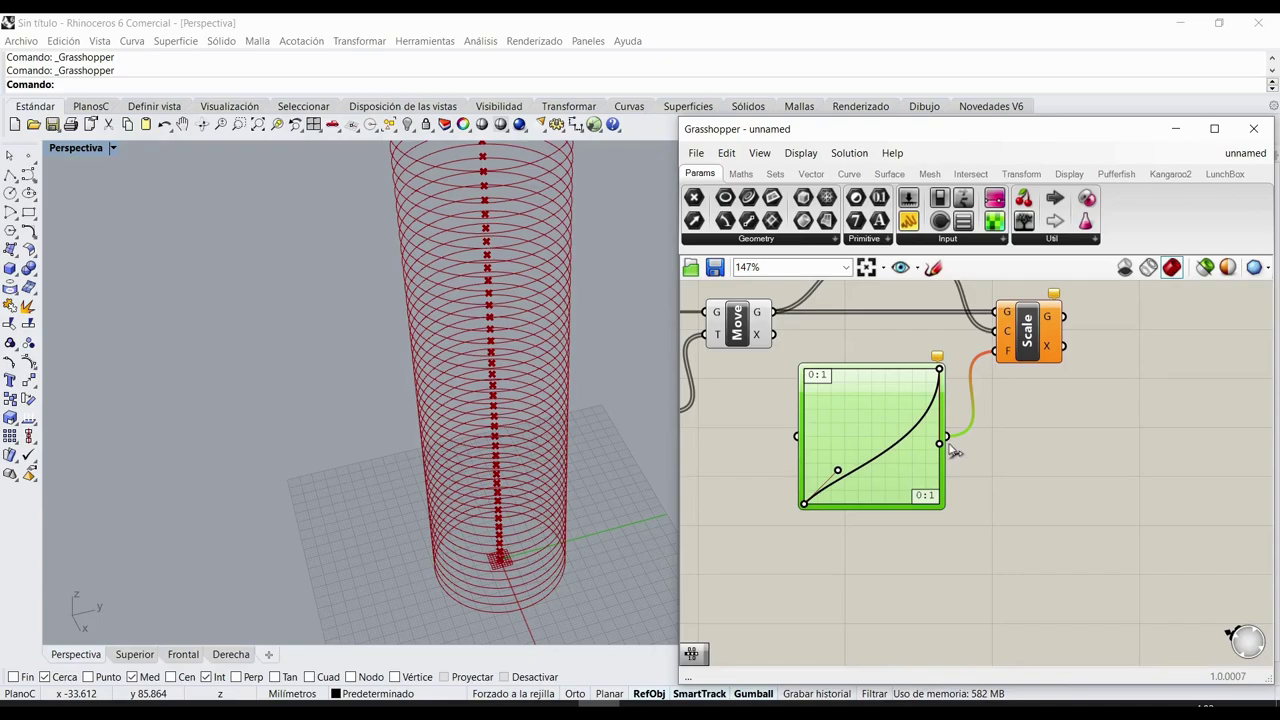
left_click_drag(837, 470, 834, 422)
key("ctrl+z")
key("ctrl+z")
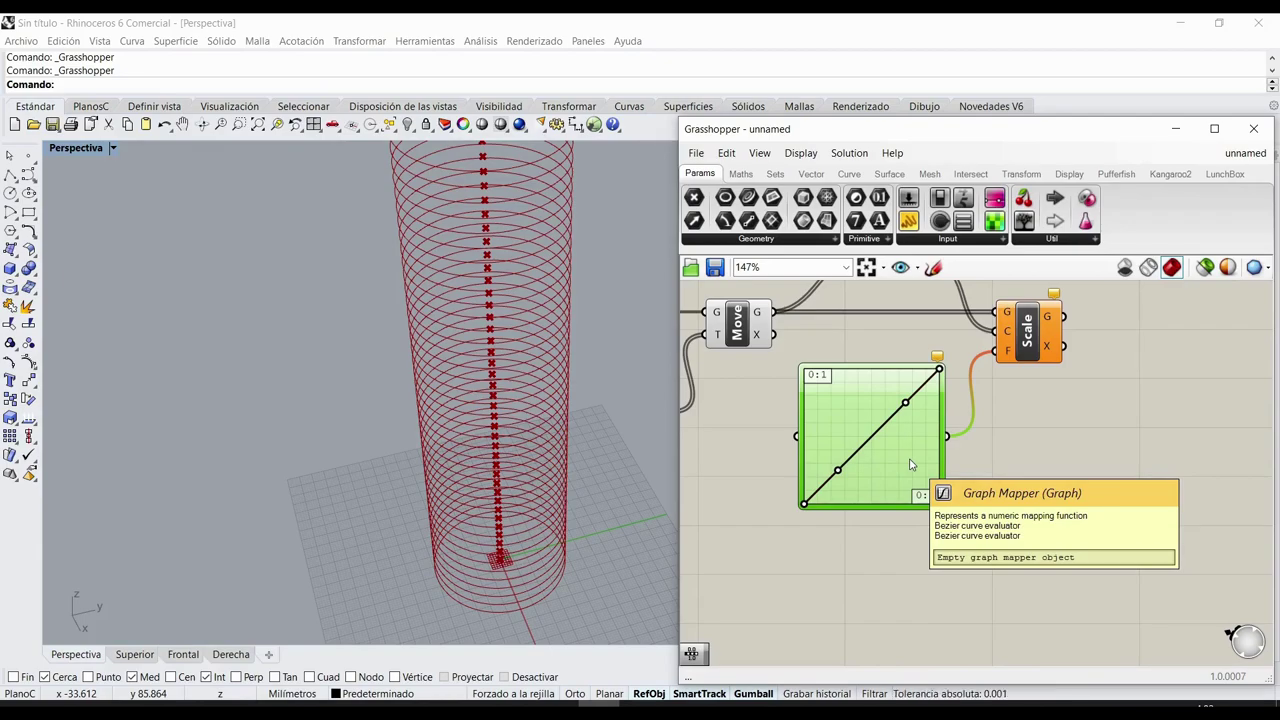
- Reshape the Bezier graph into a convex descending arc, starting slightly below the maximum and ending at the minimum
left_click_drag(905, 404, 940, 503)
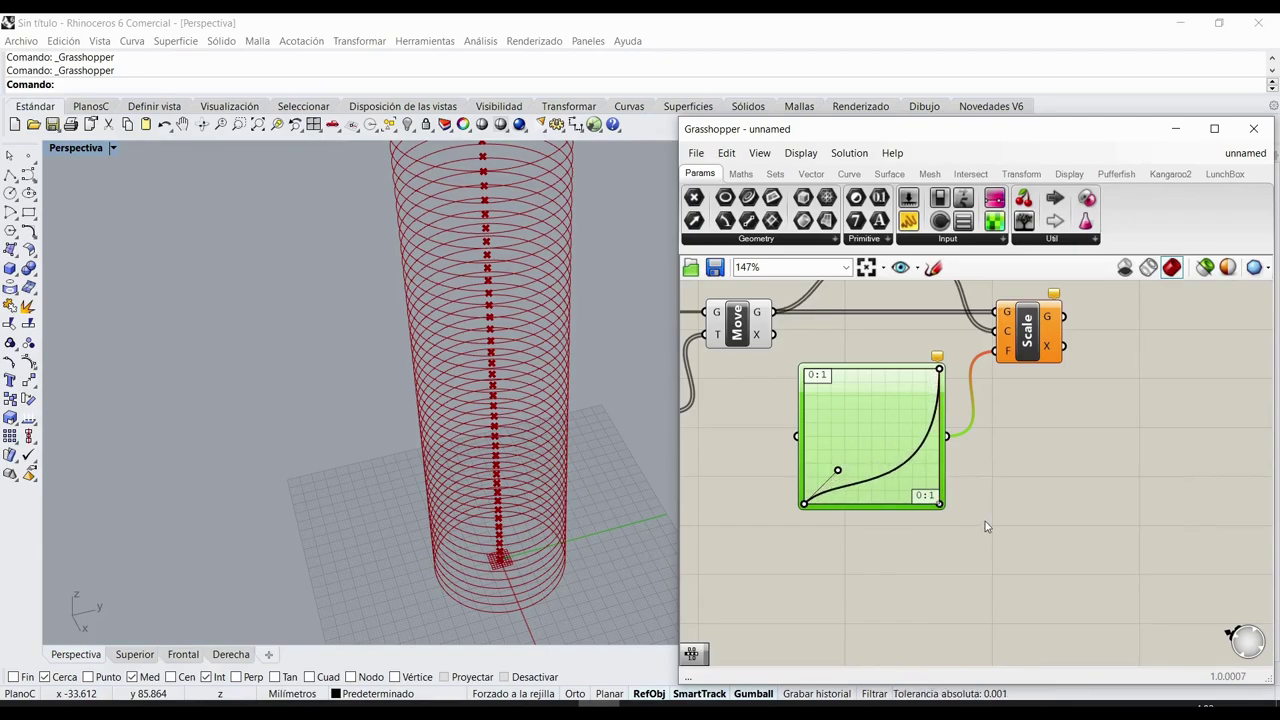
left_click_drag(838, 471, 822, 364)
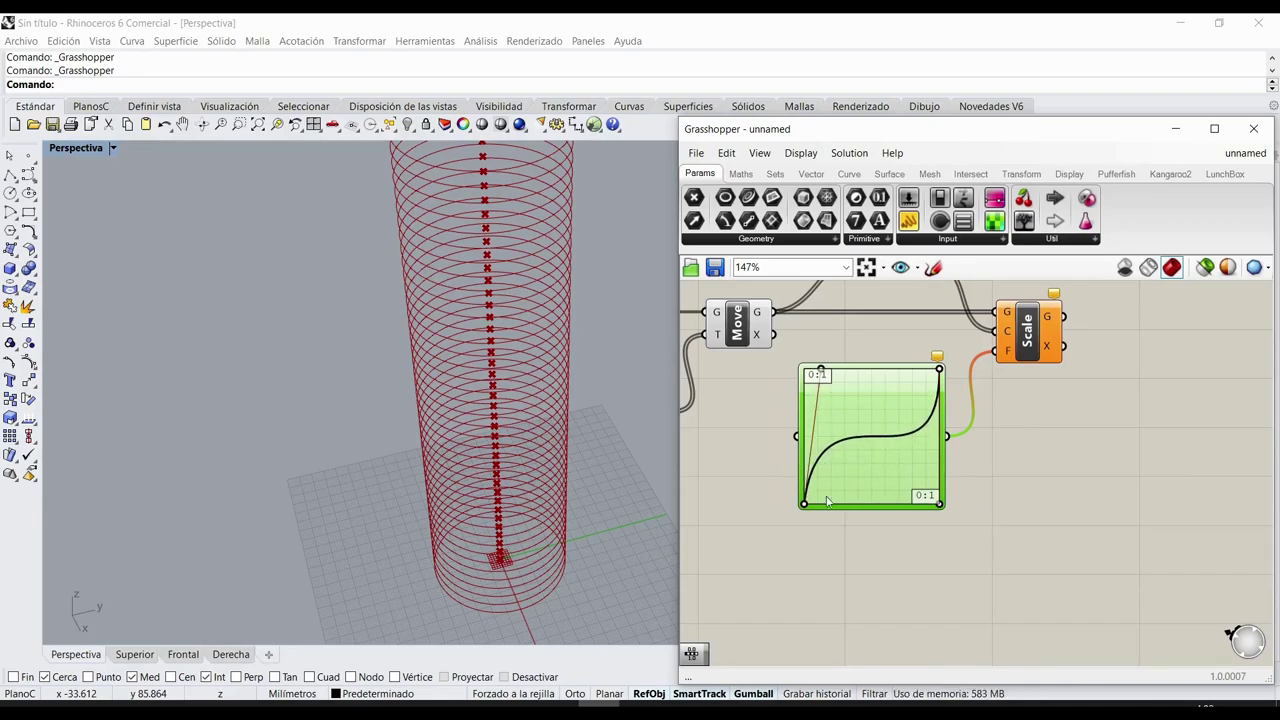
left_click_drag(804, 507, 812, 368)
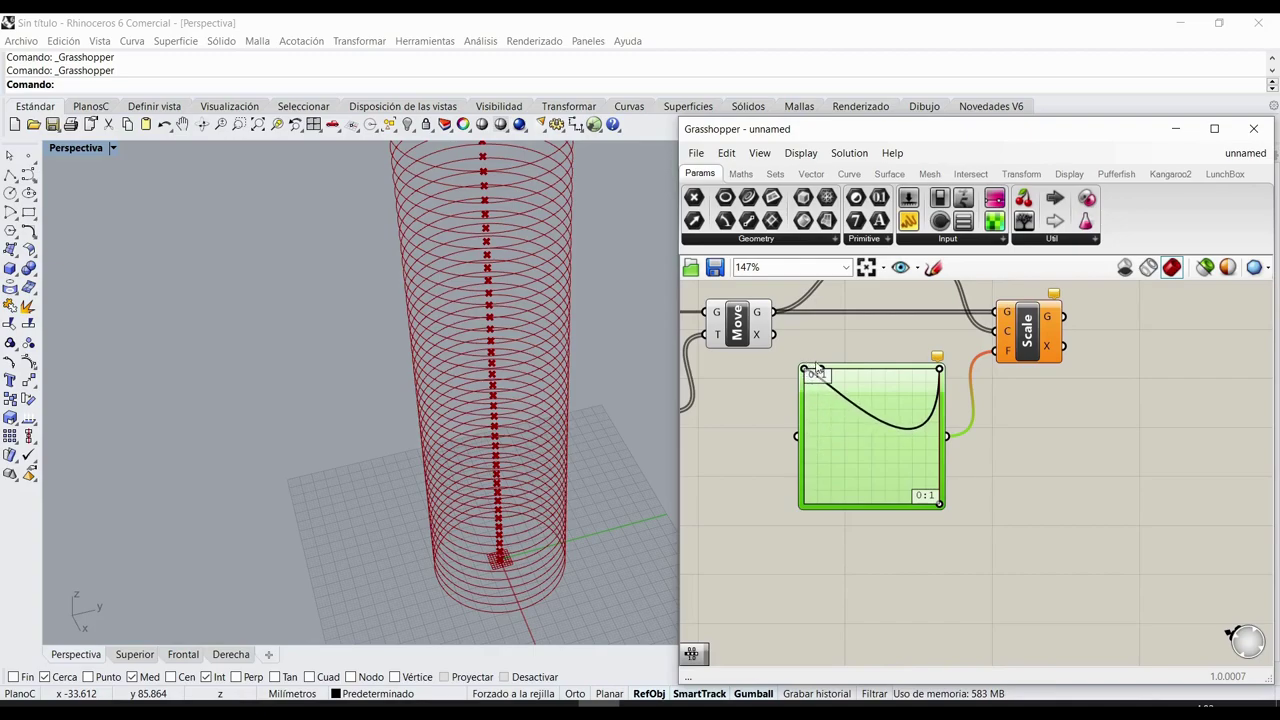
left_click_drag(938, 371, 957, 430)
left_click_drag(820, 369, 899, 371)
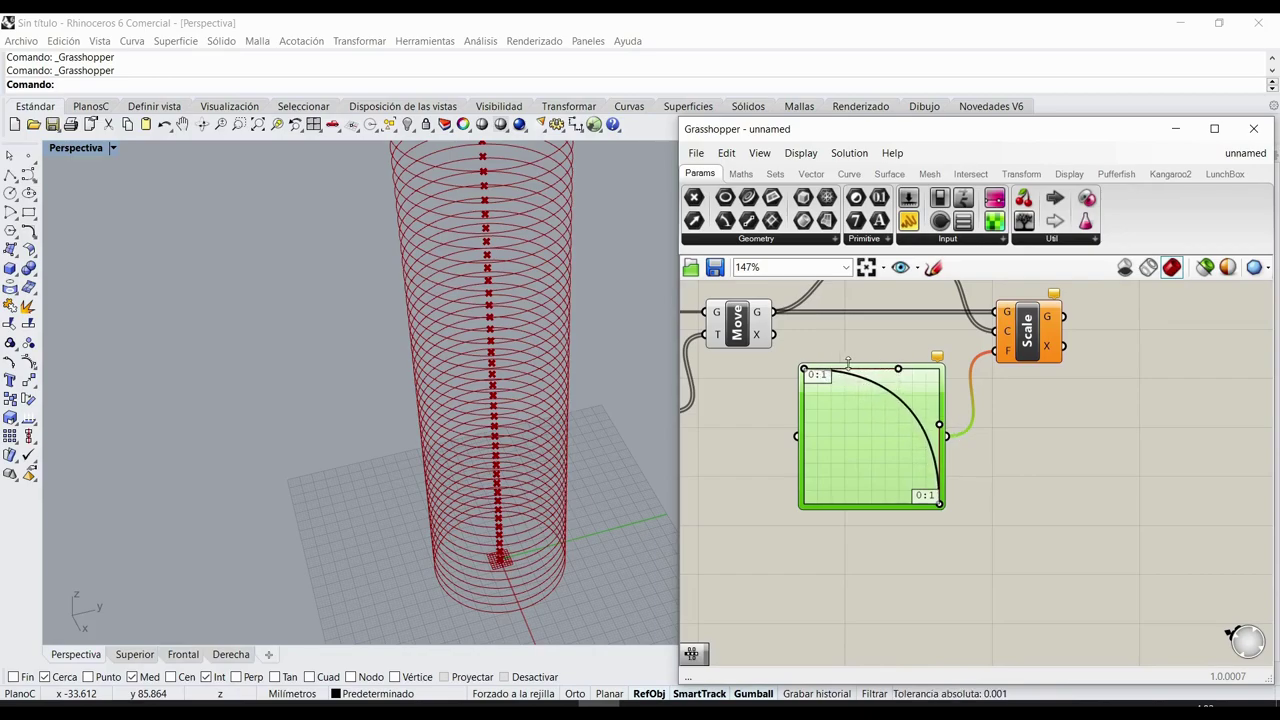
left_click_drag(806, 371, 806, 393)
left_click_drag(940, 423, 943, 427)
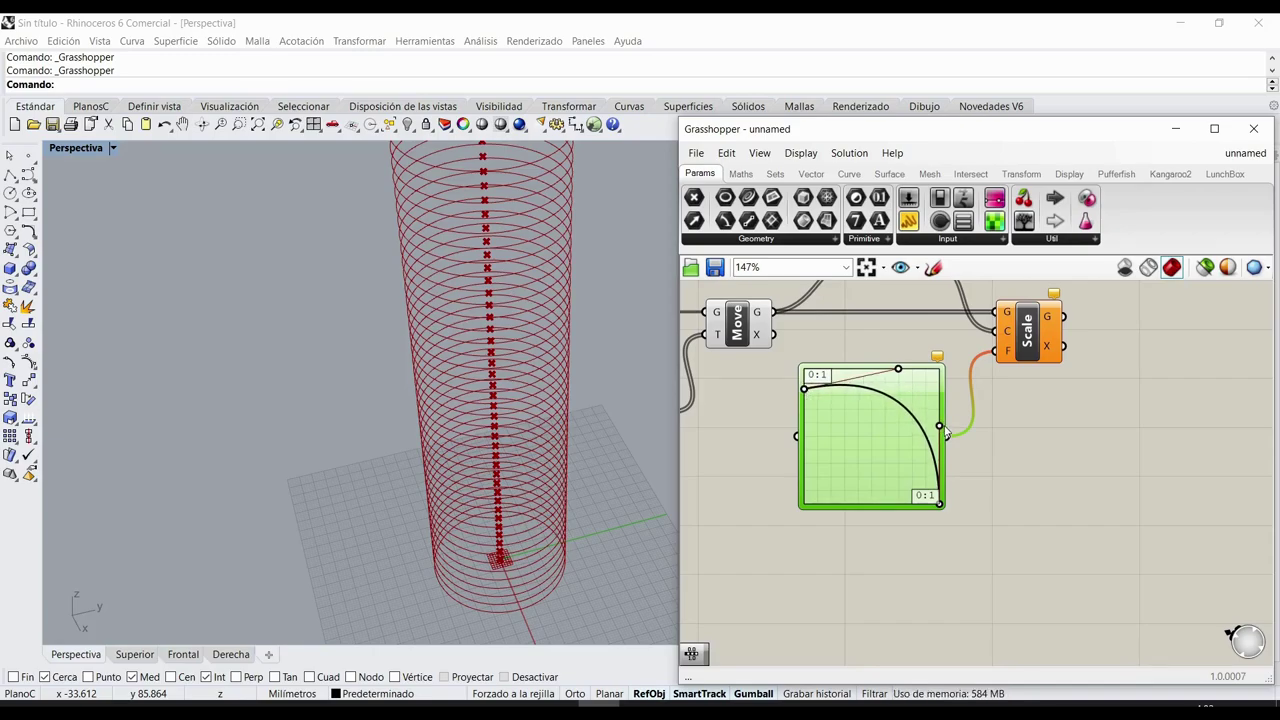
scroll(926, 497, "down", 3)
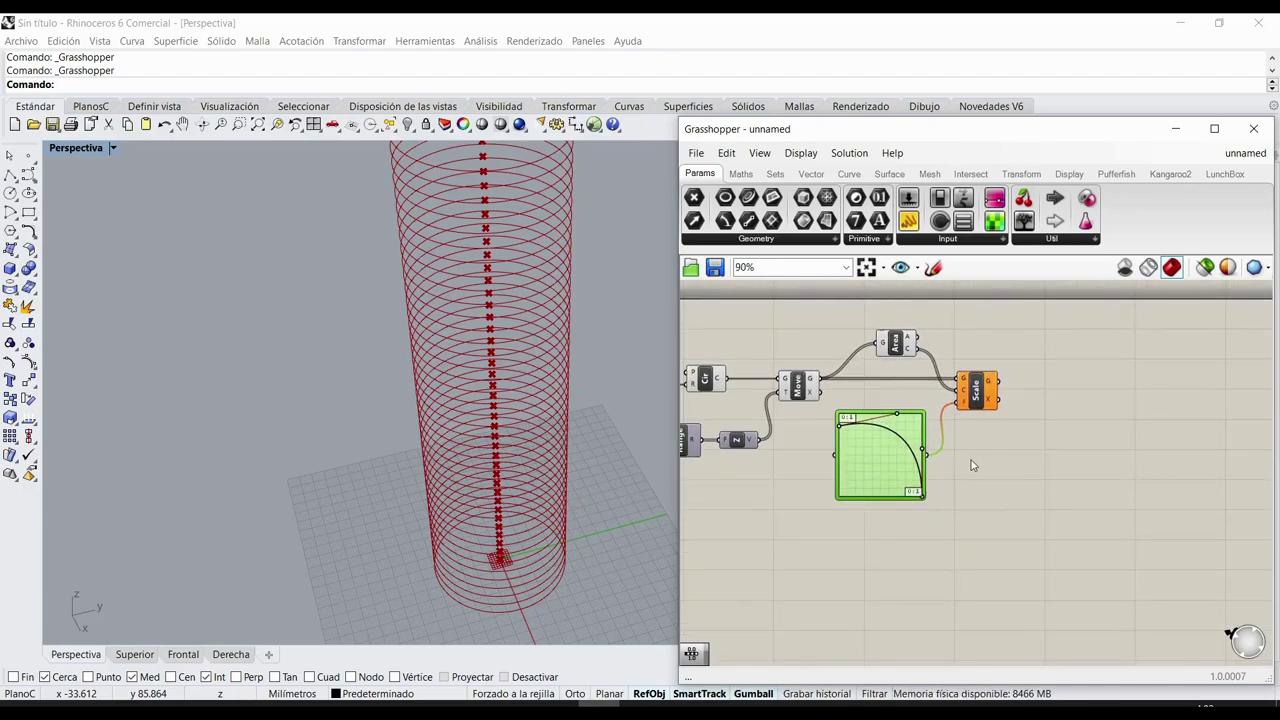
scroll(978, 490, "up", 2)
right_click_drag(1013, 455, 1038, 453)
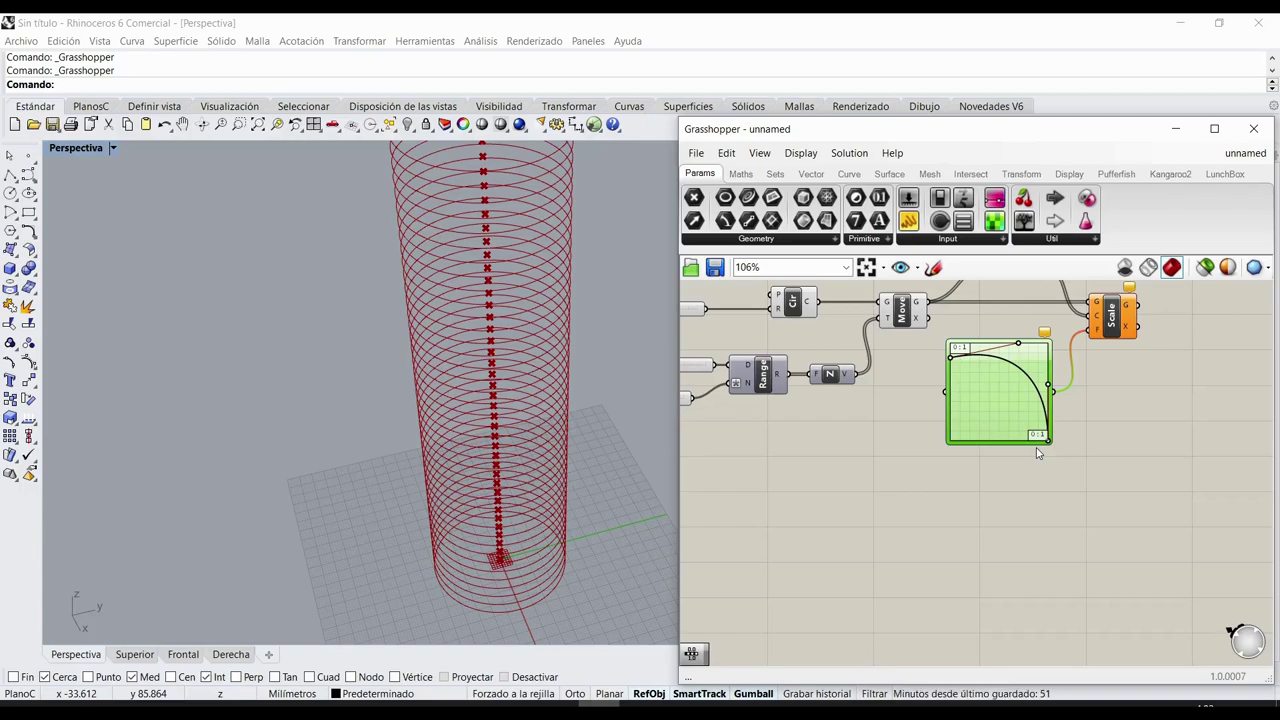
- Add a Range component before the Graph Mapper and feed its output into the mapper's input
right_click_drag(840, 496, 903, 508)
double_click(903, 506)
type("range")
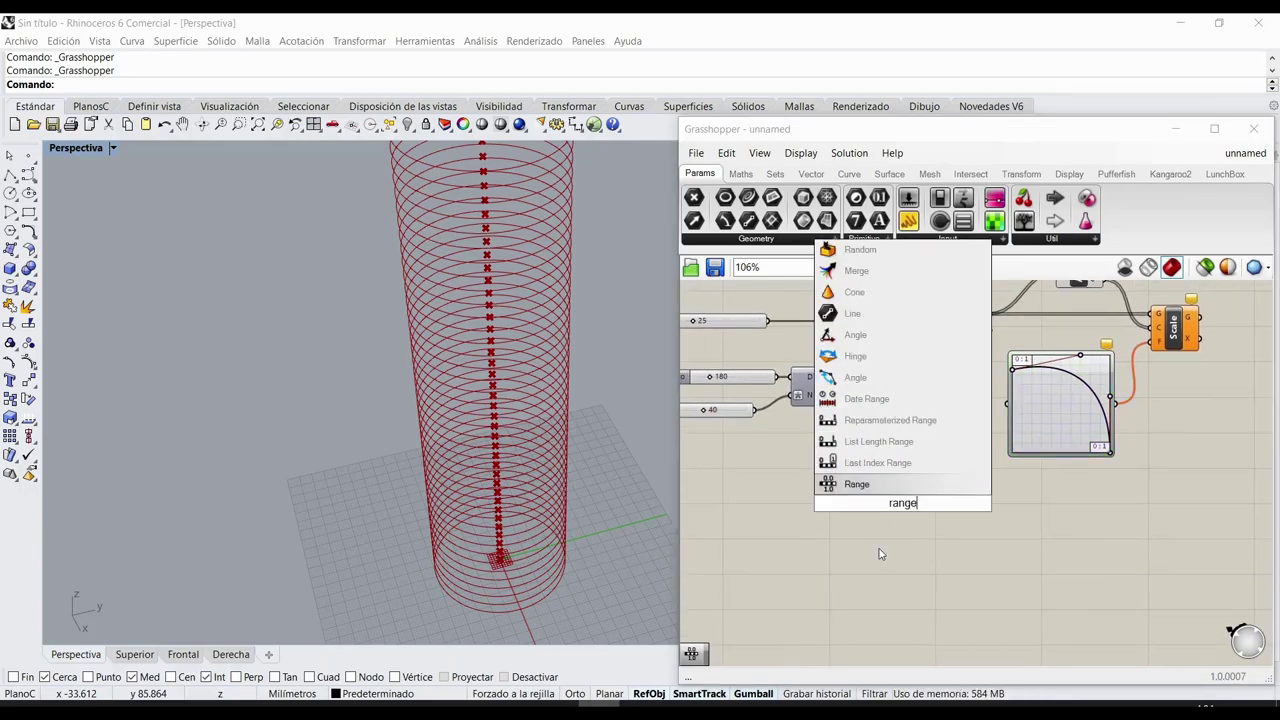
left_click(903, 485)
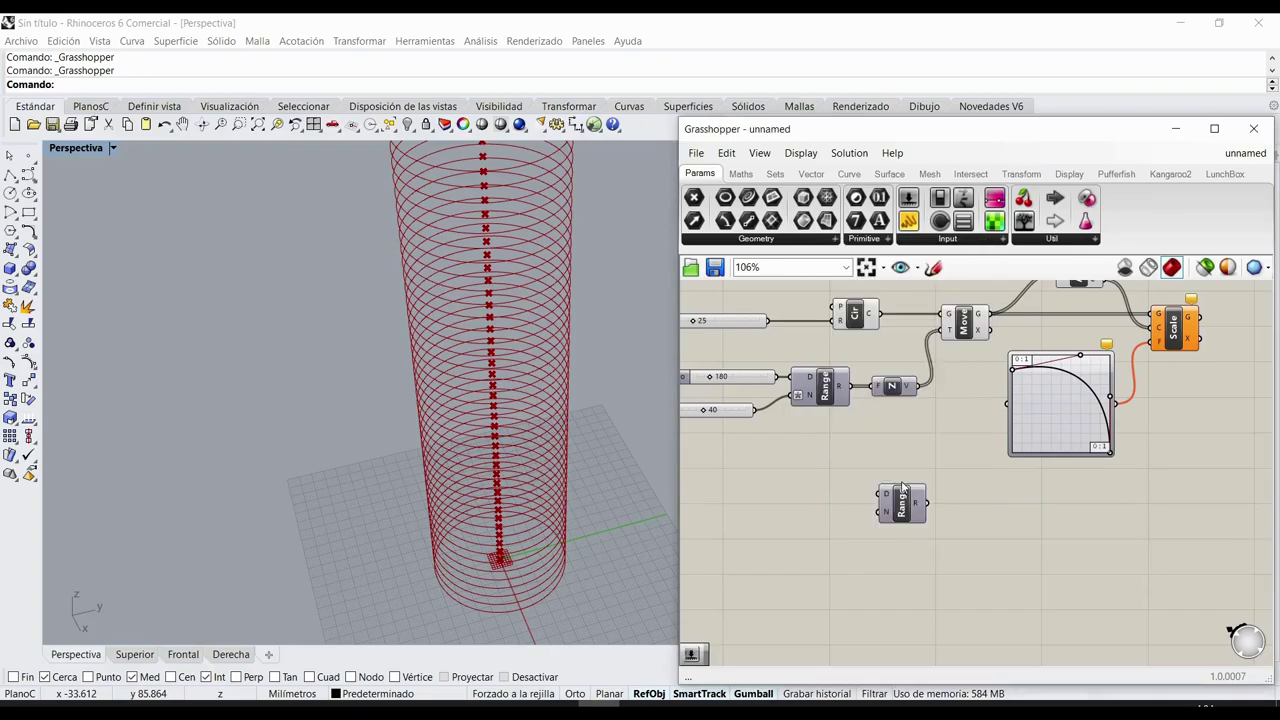
left_click_drag(911, 505, 1007, 404)
left_click_drag(912, 475, 935, 467)
left_click(892, 513)
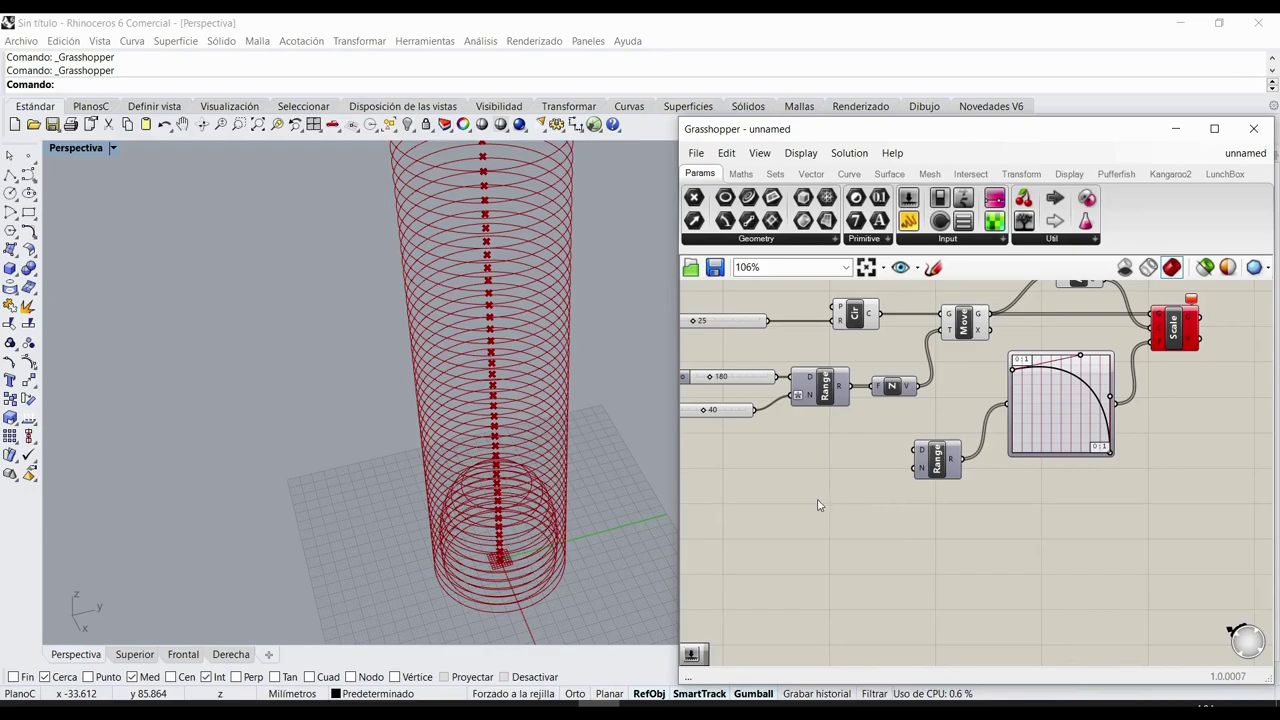
- Feed the Altura Edificio slider into the new Range's steps input and a new 0.99 slider into its domain
scroll(850, 485, "up", 1)
left_click_drag(843, 335, 1006, 443)
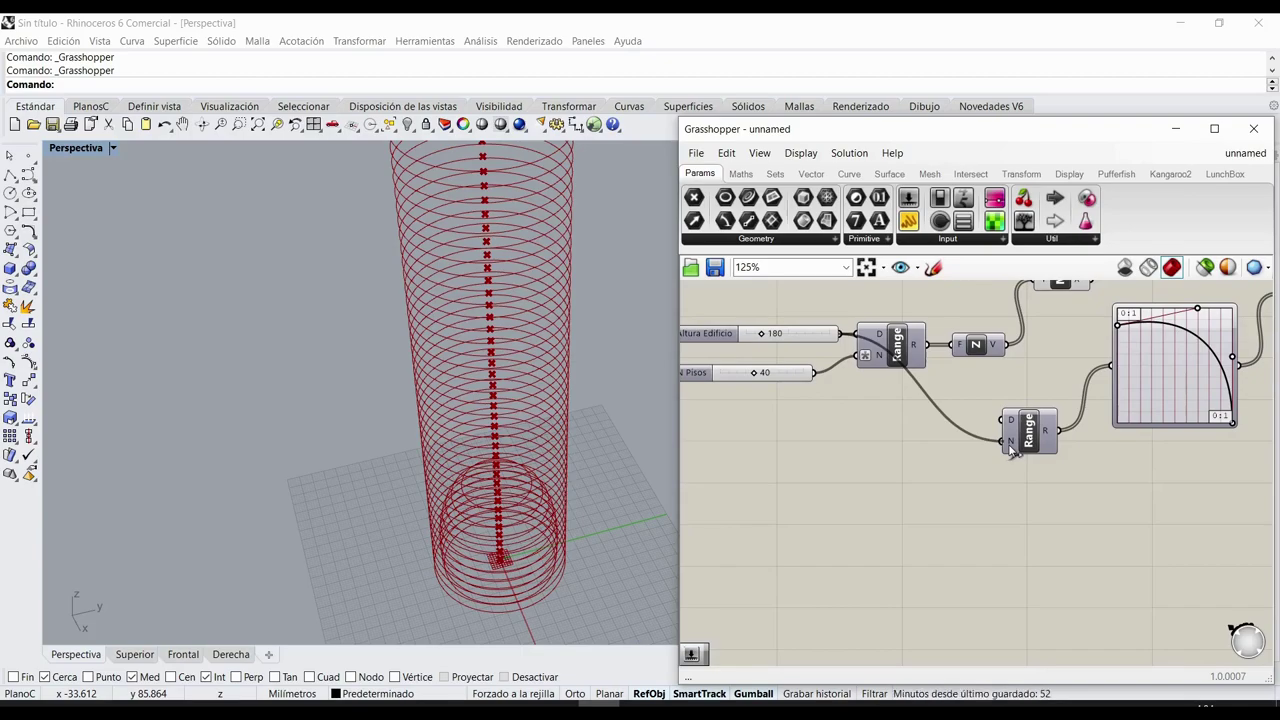
double_click(945, 470)
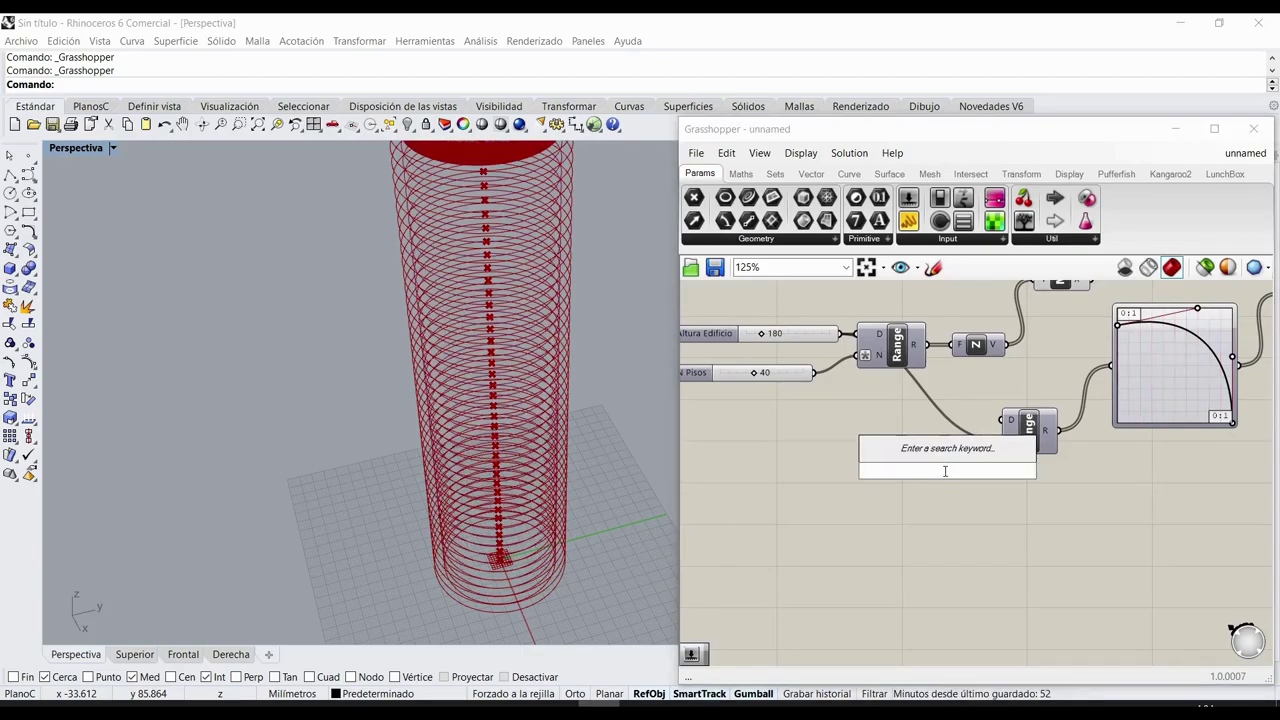
type("0.99")
key("Return")
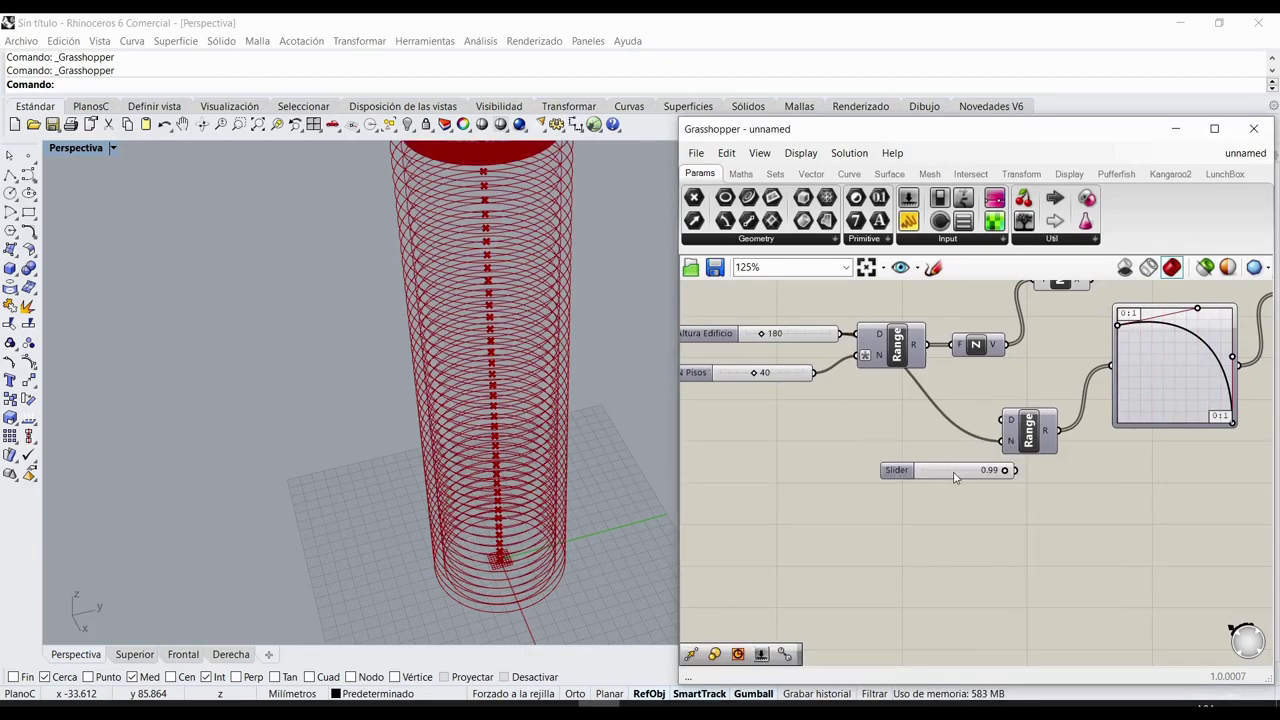
left_click_drag(895, 472, 771, 457)
left_click_drag(890, 455, 1004, 420)
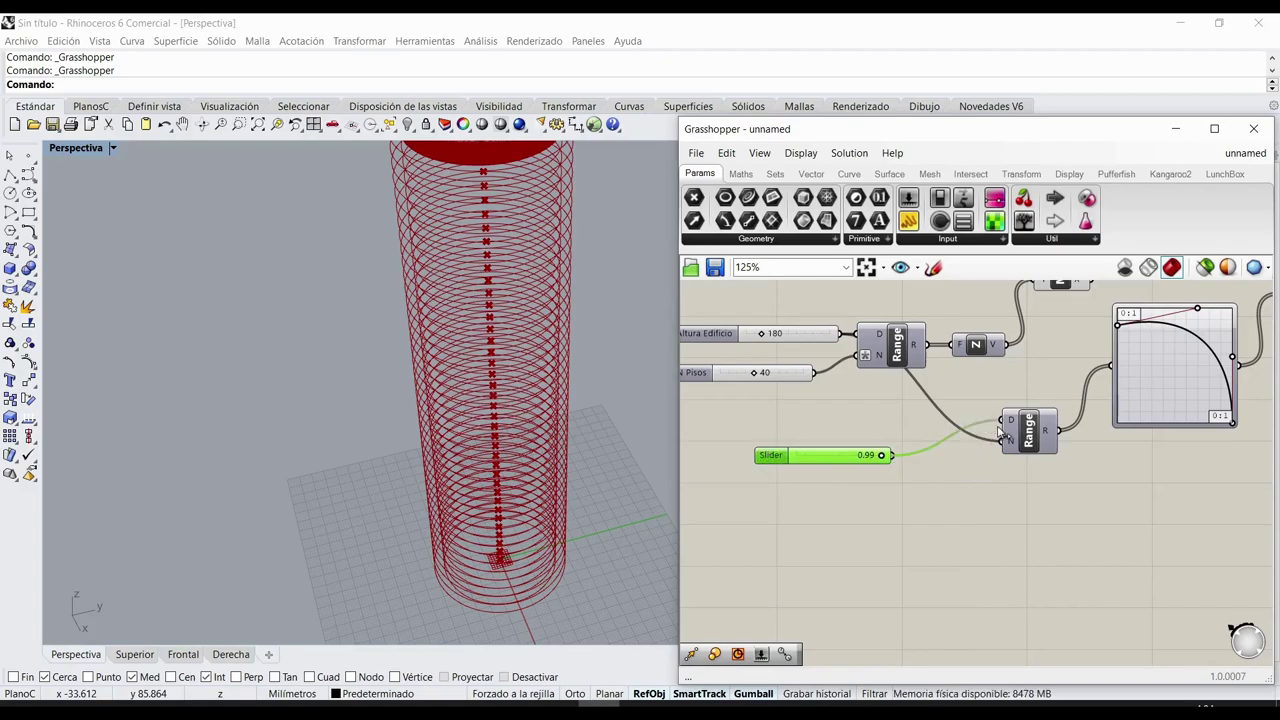
- Disconnect the Altura Edificio slider from the new Range's steps input and connect the N Pisos slider instead
right_click_drag(924, 424, 904, 434)
scroll(600, 398, "down", 6)
right_click_drag(585, 391, 557, 410)
scroll(563, 404, "up", 4)
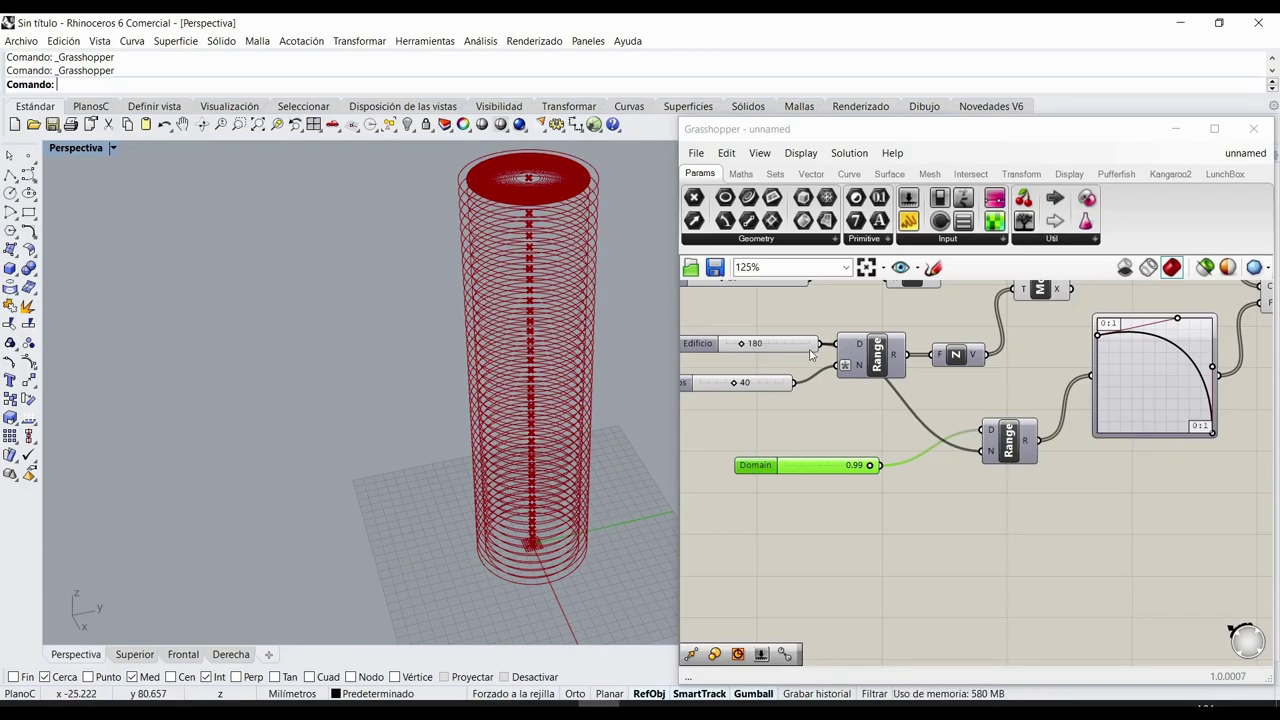
left_click_drag(820, 345, 972, 445, "ctrl")
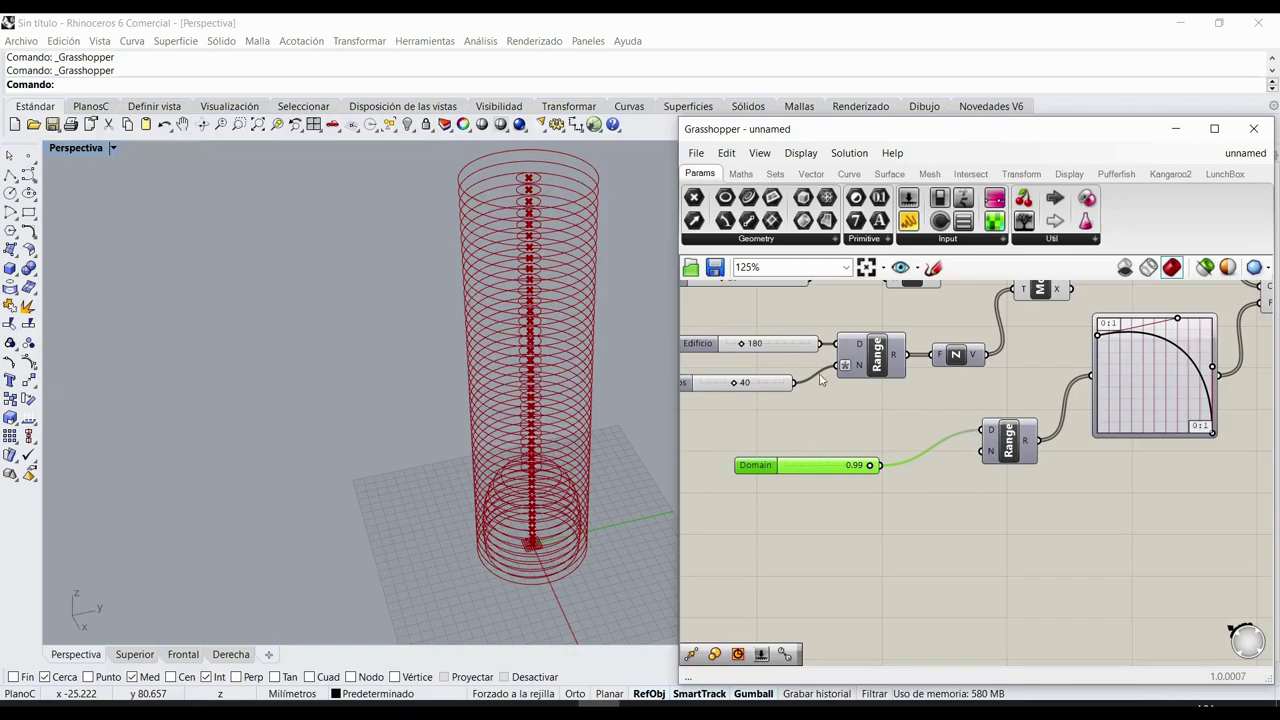
left_click_drag(795, 382, 982, 450)
right_click_drag(650, 400, 570, 350)
scroll(822, 414, "down", 1)
right_click_drag(822, 414, 806, 461)
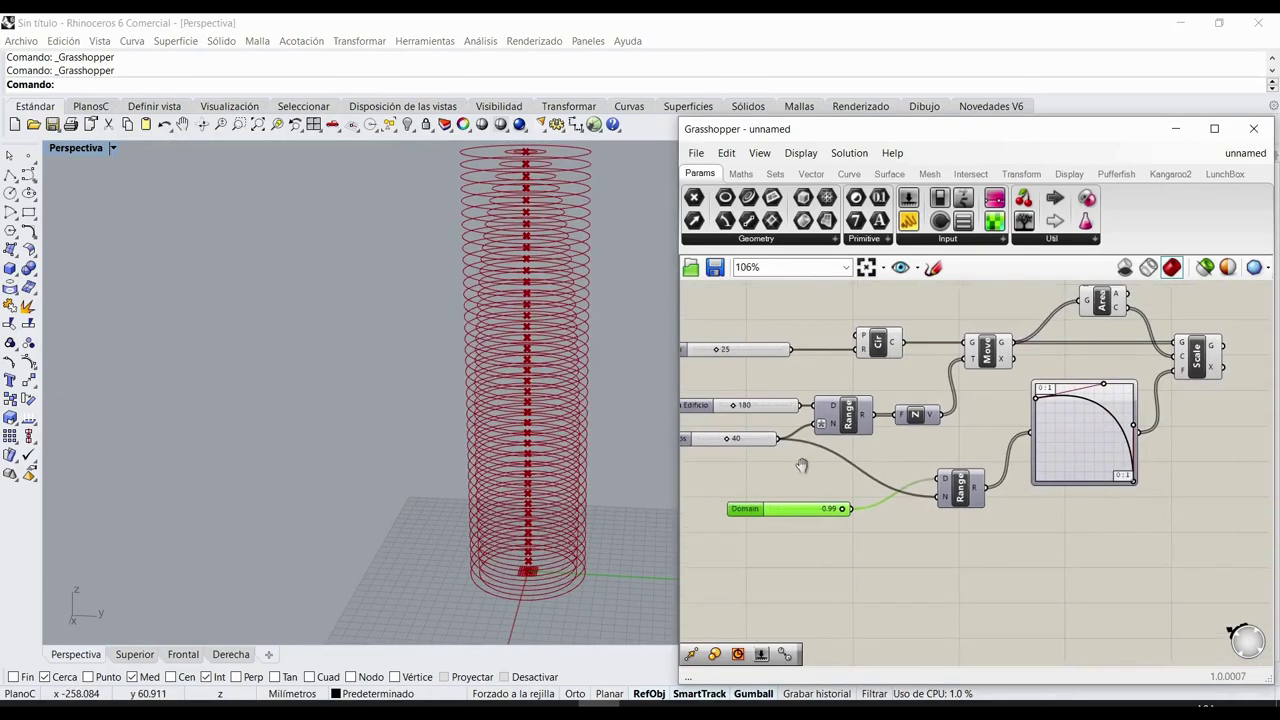
- Turn off the preview of the Move component's unscaled floor circles
left_click(1178, 362)
right_click_drag(1170, 449, 1061, 491)
left_click(966, 366)
left_click(858, 405)
right_click_drag(858, 447, 895, 437)
right_click(890, 400)
left_click(935, 426)
- Refine the Bezier profile by lowering its end handle and placing the start point slightly below the maximum
right_click_drag(610, 371, 577, 386)
scroll(577, 390, "up", 4)
left_click_drag(940, 455, 947, 483)
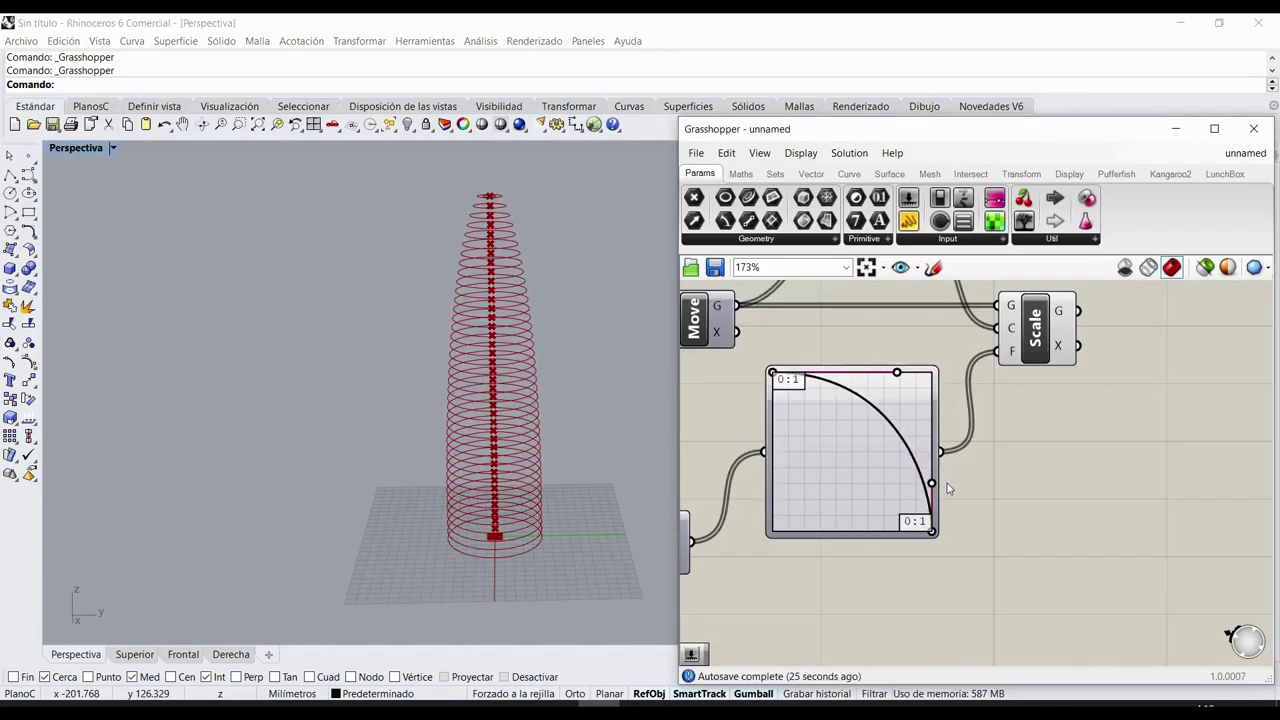
left_click_drag(773, 374, 780, 402)
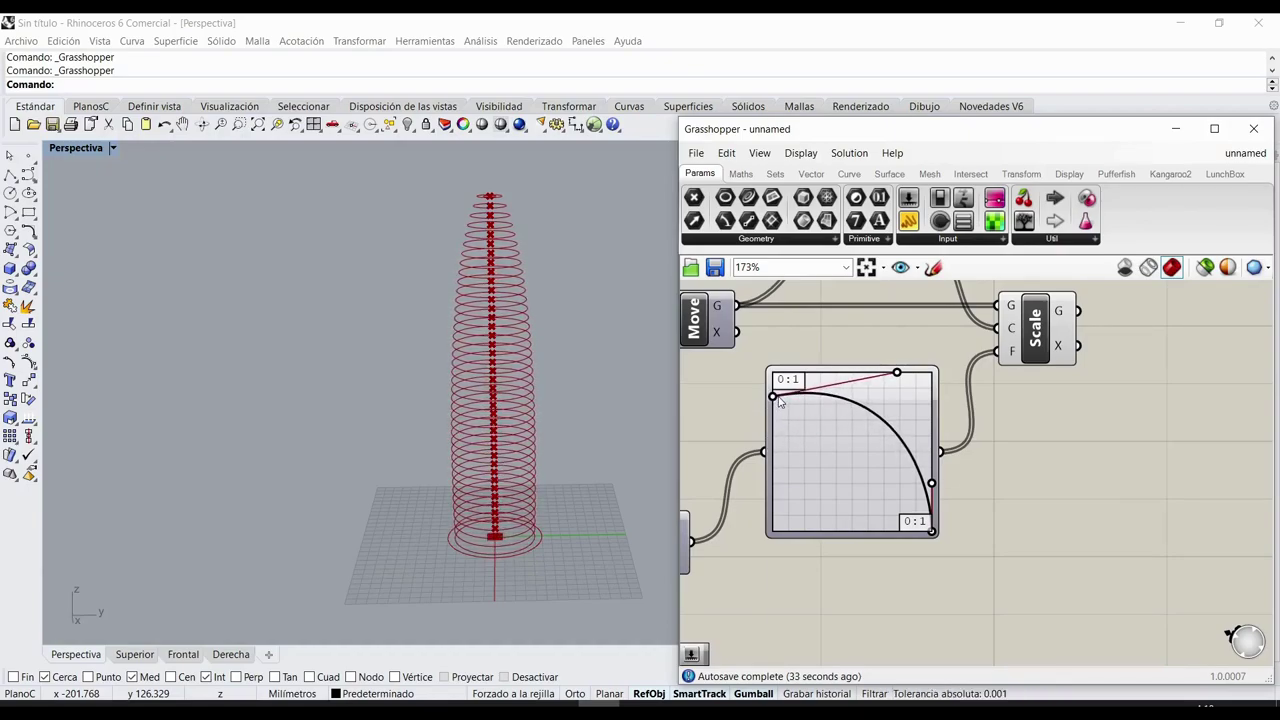
mouse_move(621, 430)
right_mouse_down()
mouse_move(623, 400)
mouse_move(612, 412)
right_mouse_up()
scroll(790, 452, "down", 3)
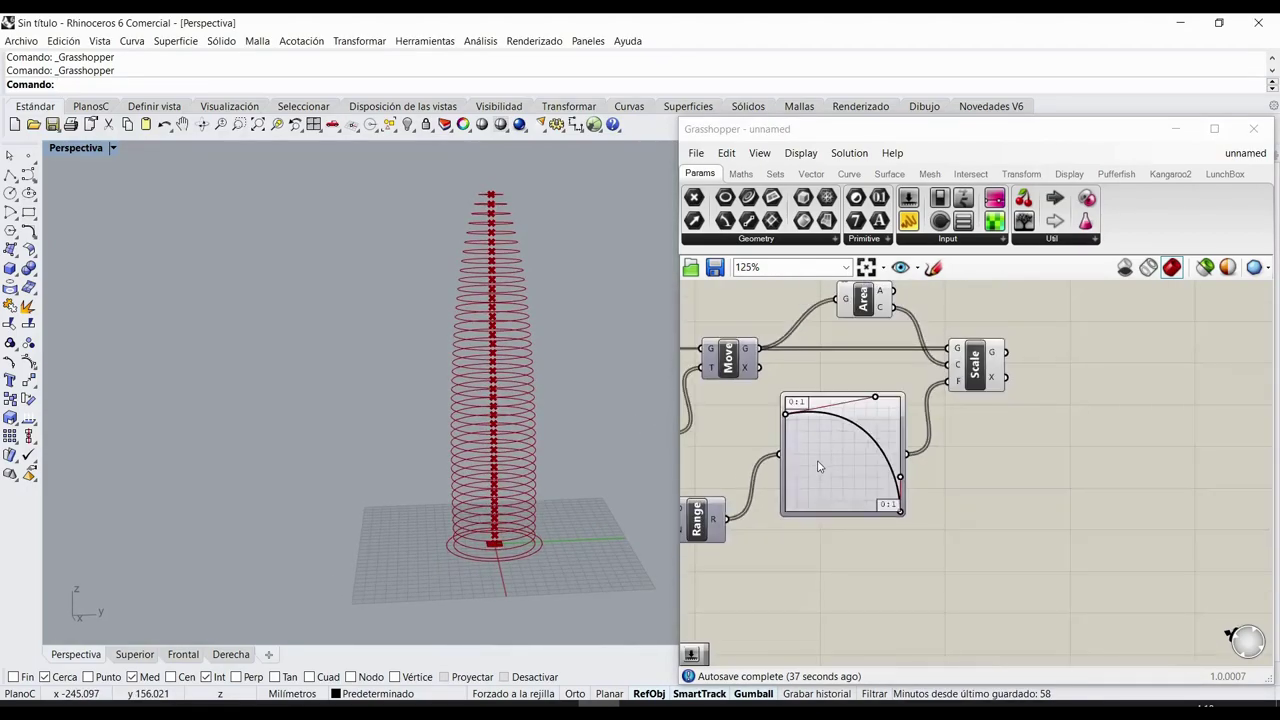
- Rename the 0.99 domain slider as Circunferencia and move it beneath the other sliders
right_click_drag(775, 503, 1136, 464)
scroll(888, 498, "up", 1)
left_click(852, 494)
double_click(853, 496)
left_click(845, 364)
type("Ci")
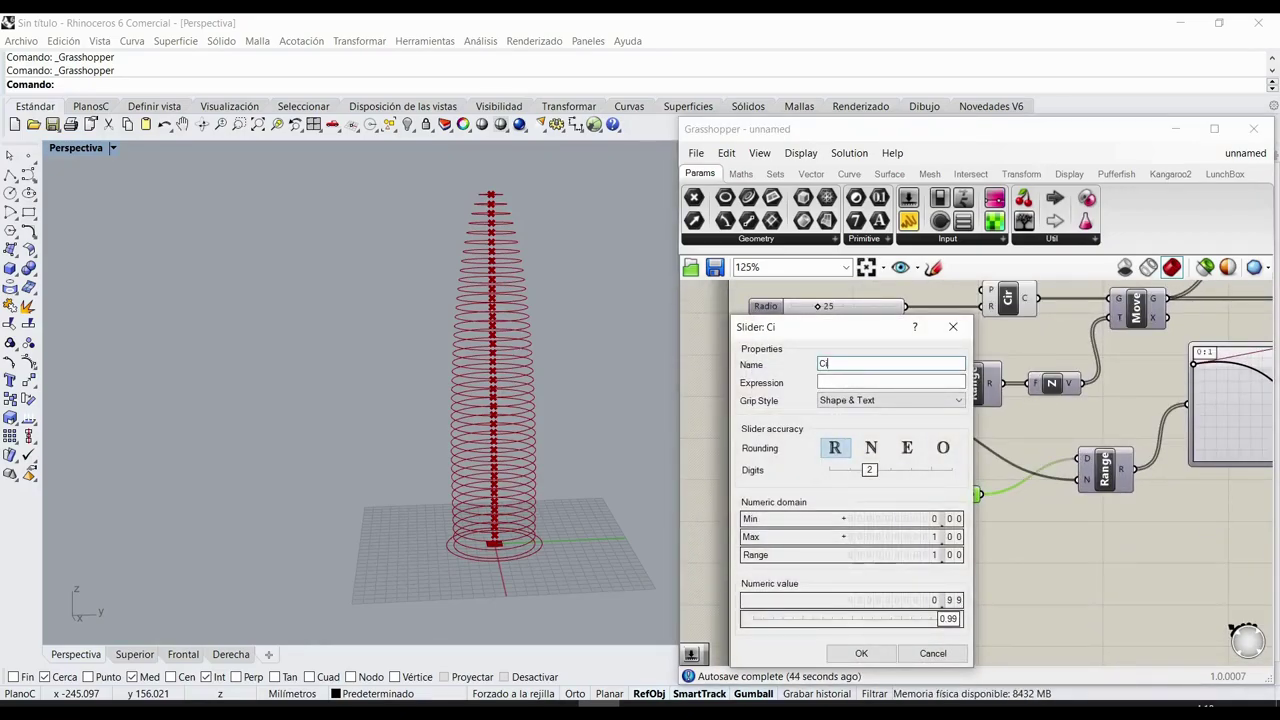
type("rcu")
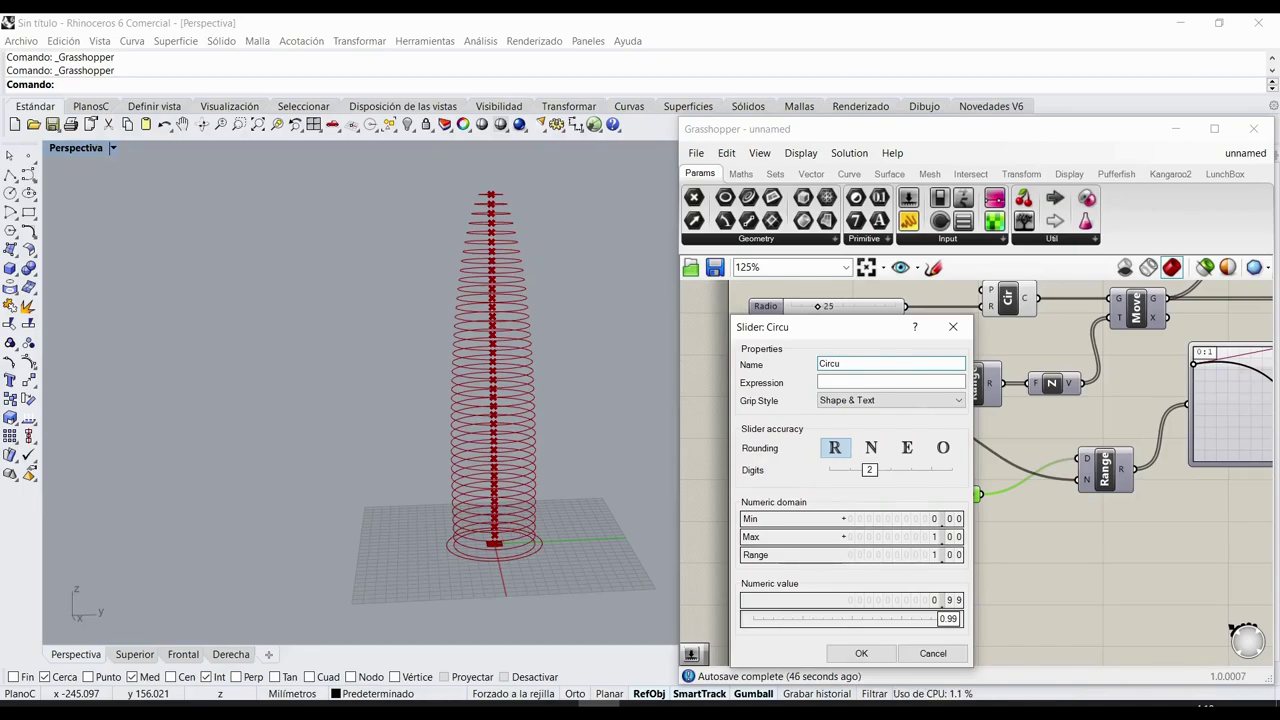
type("nferencia")
left_click(860, 651)
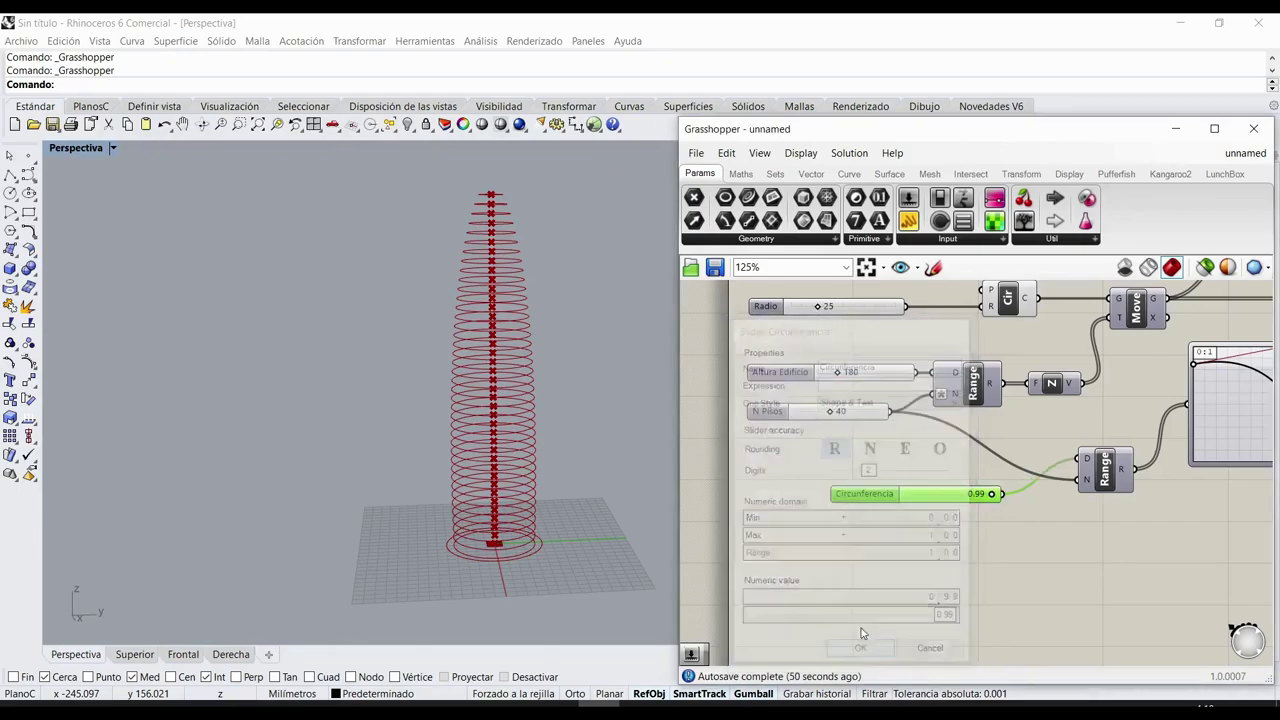
left_click_drag(872, 495, 786, 456)
left_click(811, 511)
- Add a Loft component and connect the Scale component's geometry output to its curves input
right_click_drag(968, 467, 817, 511)
scroll(817, 511, "down", 3)
right_click_drag(948, 521, 766, 525)
scroll(960, 471, "up", 2)
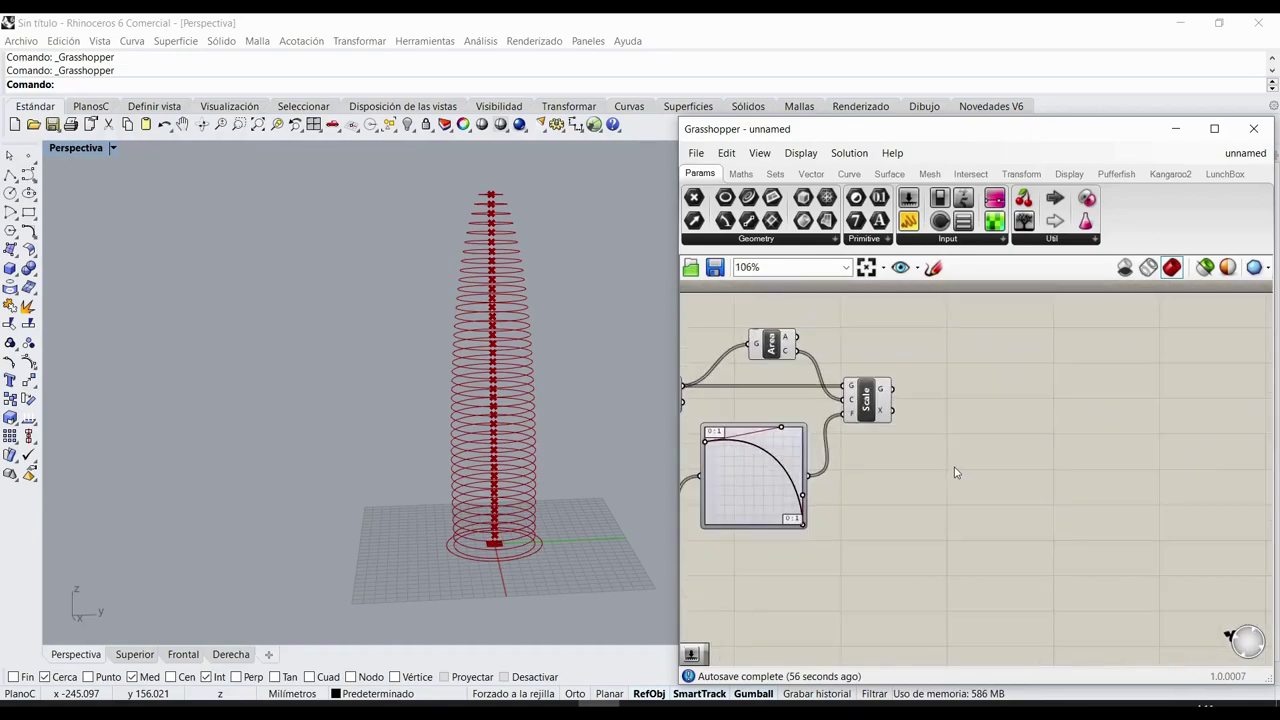
right_click_drag(954, 471, 874, 491)
double_click(915, 456)
type("soft")
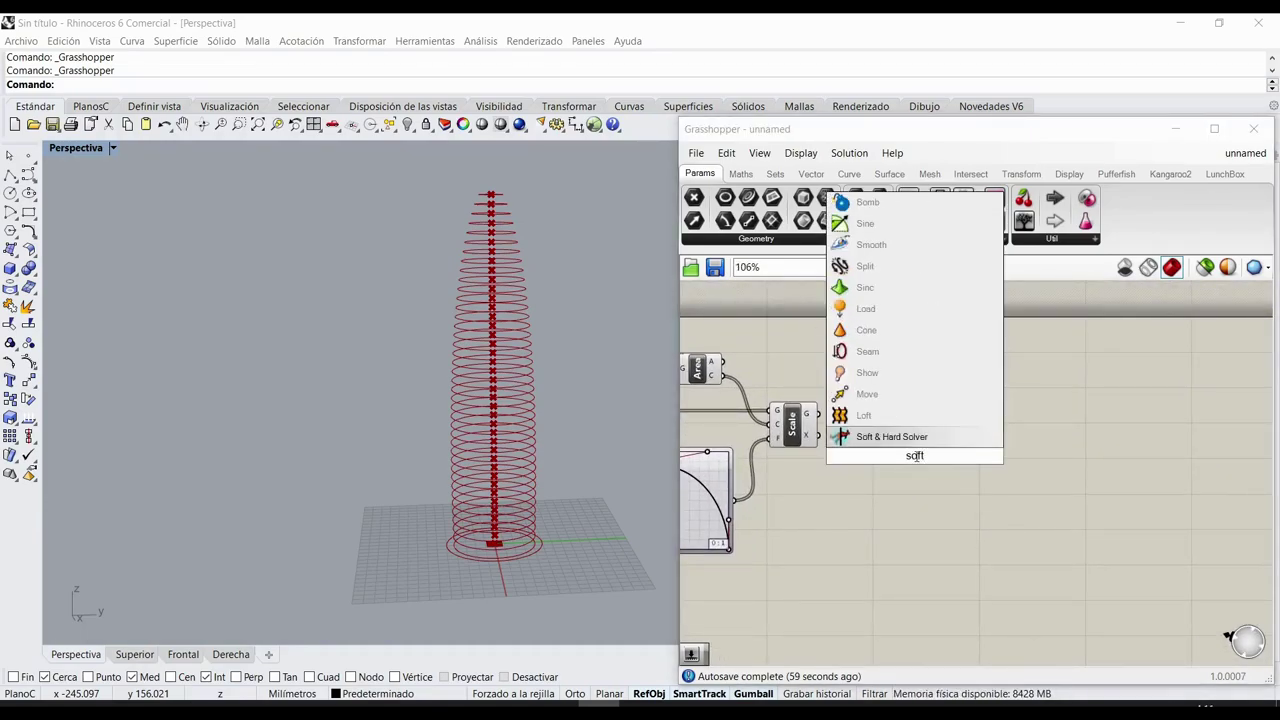
left_click(862, 415)
left_click_drag(817, 415, 921, 422)
right_click_drag(968, 433, 947, 440)
left_click(613, 391)
right_click_drag(536, 397, 516, 372)
scroll(524, 420, "up", 6)
scroll(508, 398, "down", 4)
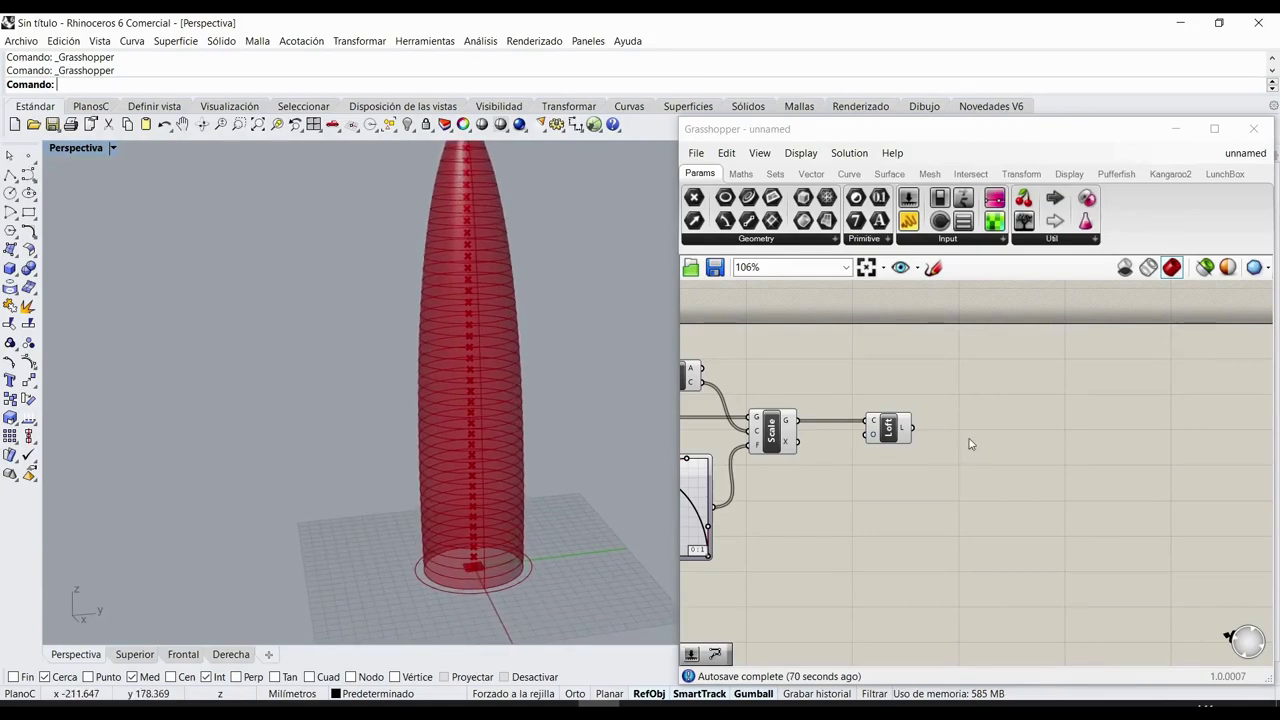
- Add a LunchBox Diamond panel component and connect the lofted surface to its surface input
left_click(1226, 175)
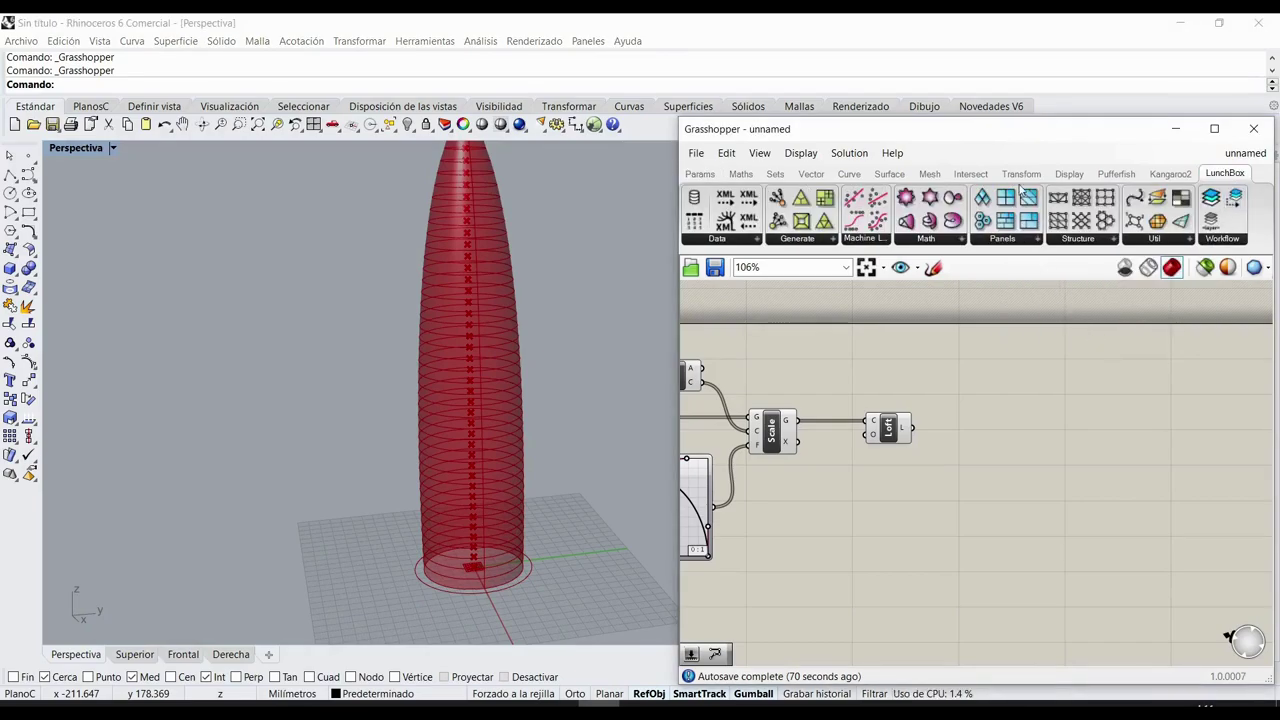
left_click_drag(984, 203, 987, 455)
left_click_drag(1019, 438, 972, 432)
left_click(597, 360)
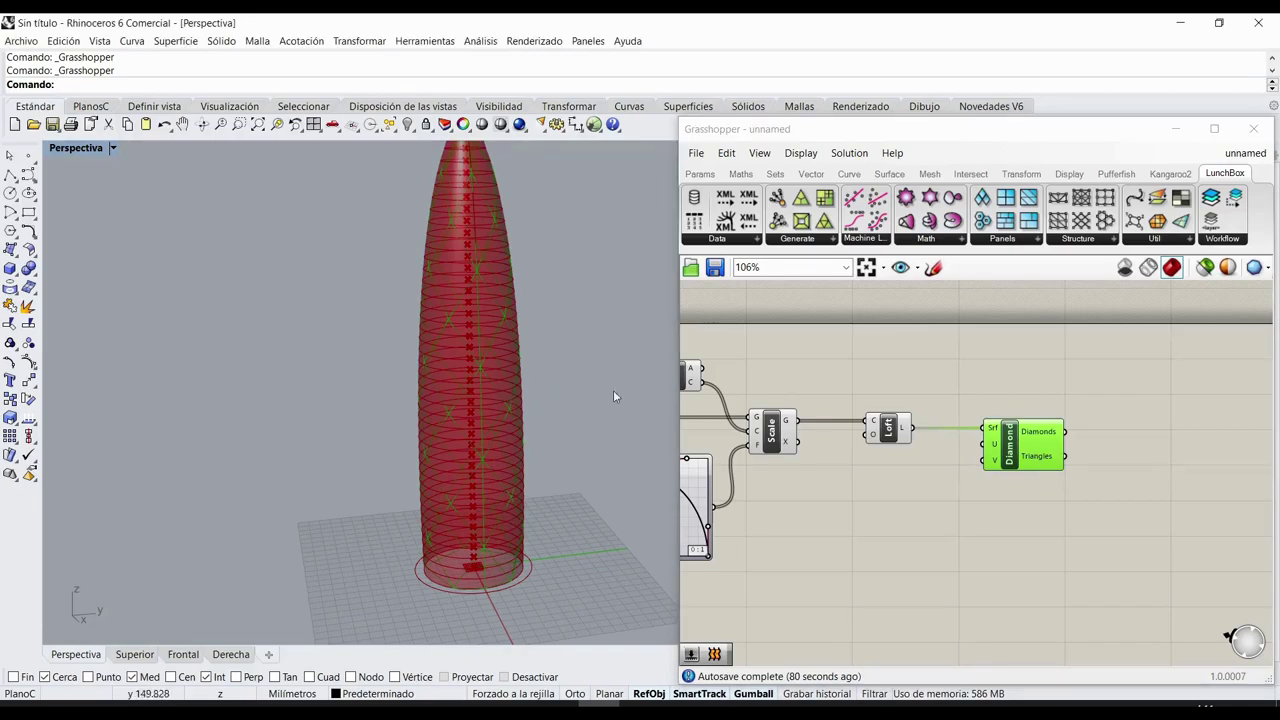
scroll(452, 411, "up", 5)
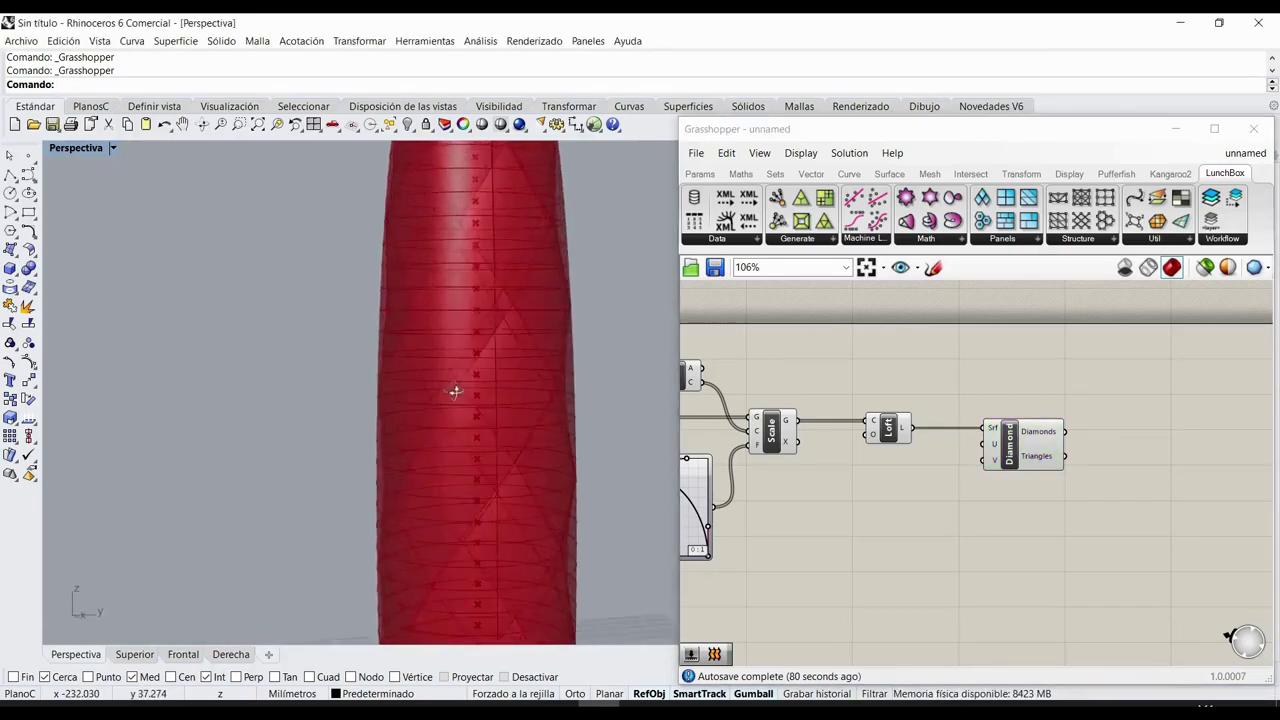
scroll(450, 388, "down", 5)
scroll(842, 492, "up", 2)
- Create a number slider of 70 and connect it to the Diamond component's U divisions
double_click(917, 505)
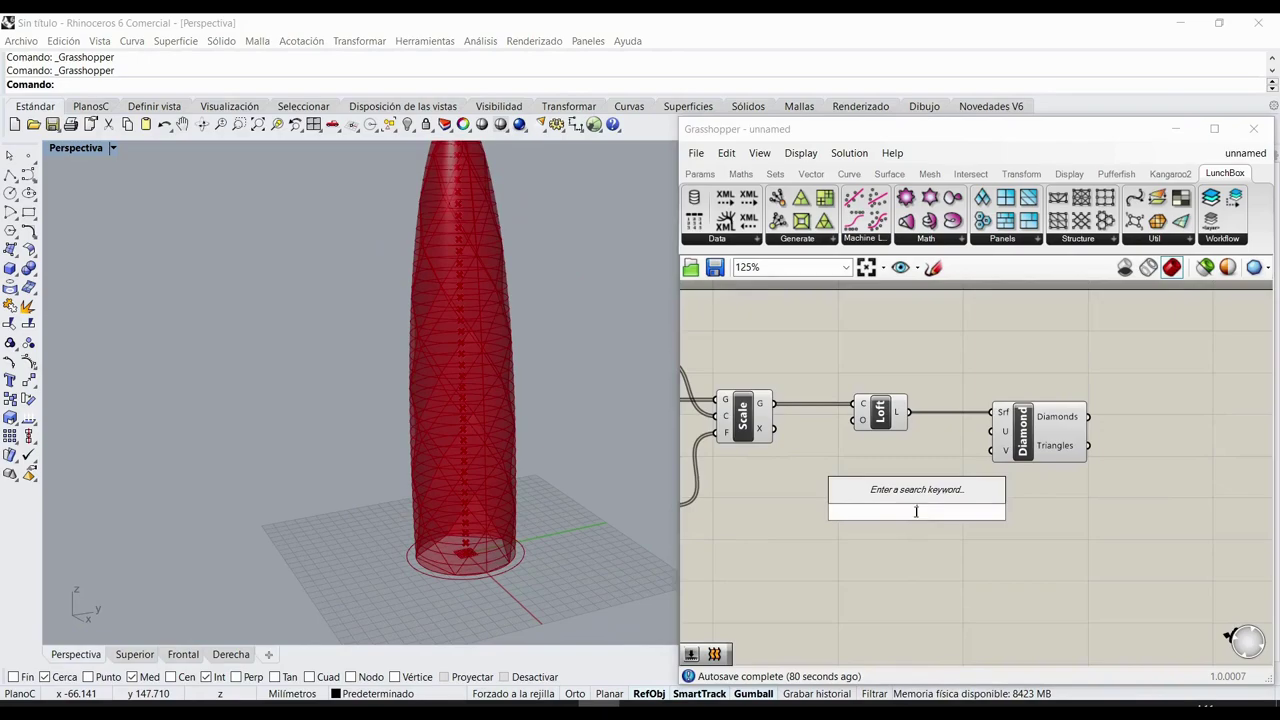
type("70")
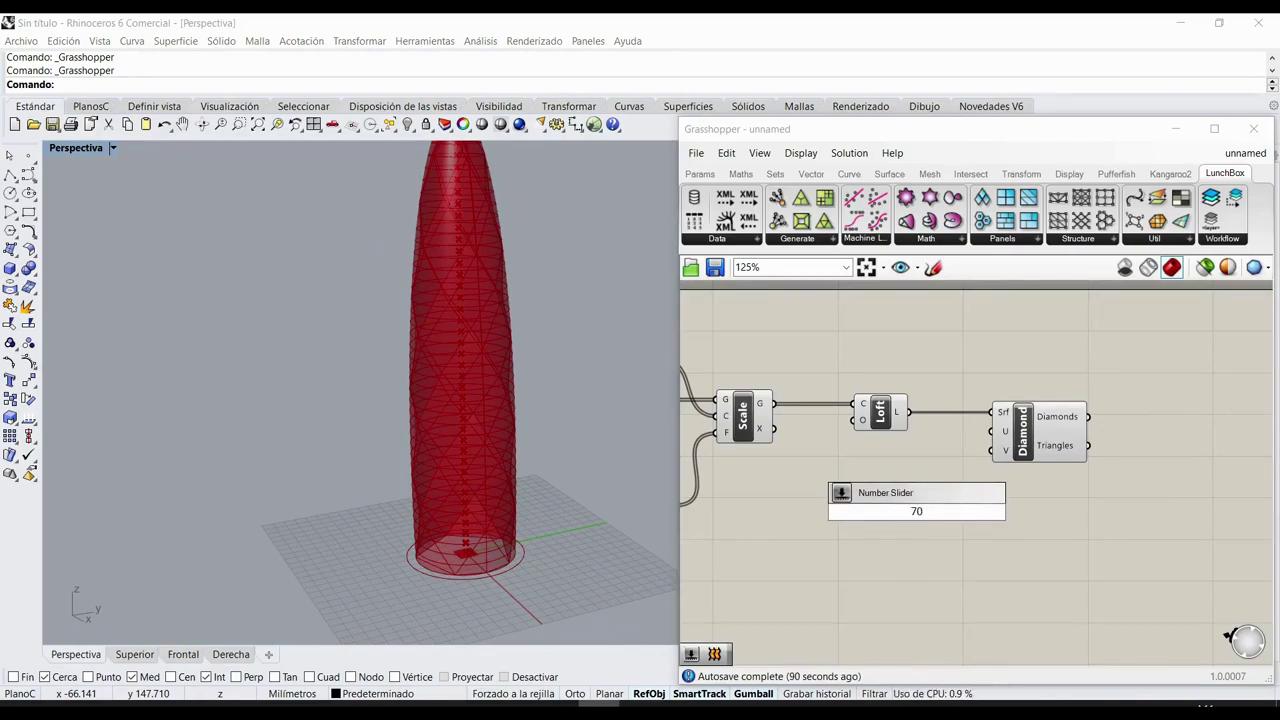
key("Return")
left_click(858, 508)
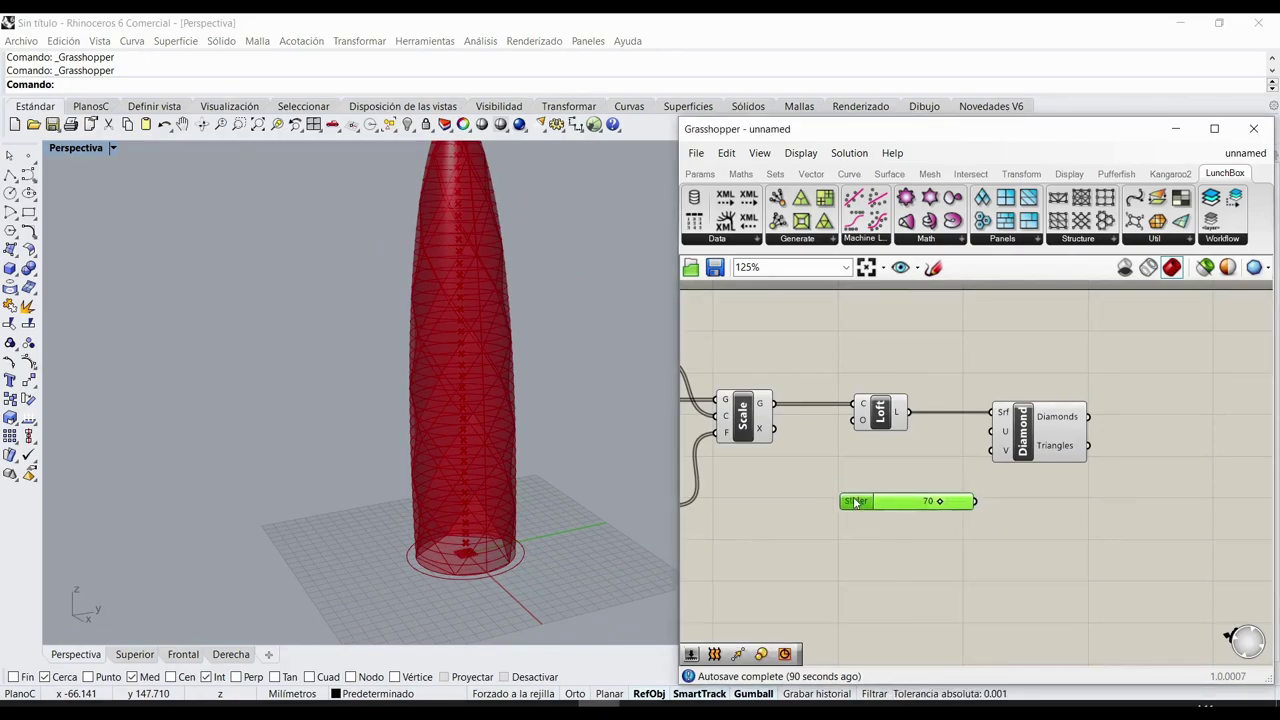
left_click_drag(858, 508, 808, 471)
left_click_drag(991, 436, 991, 432)
left_click(607, 418)
scroll(534, 416, "up", 4)
left_click(704, 393)
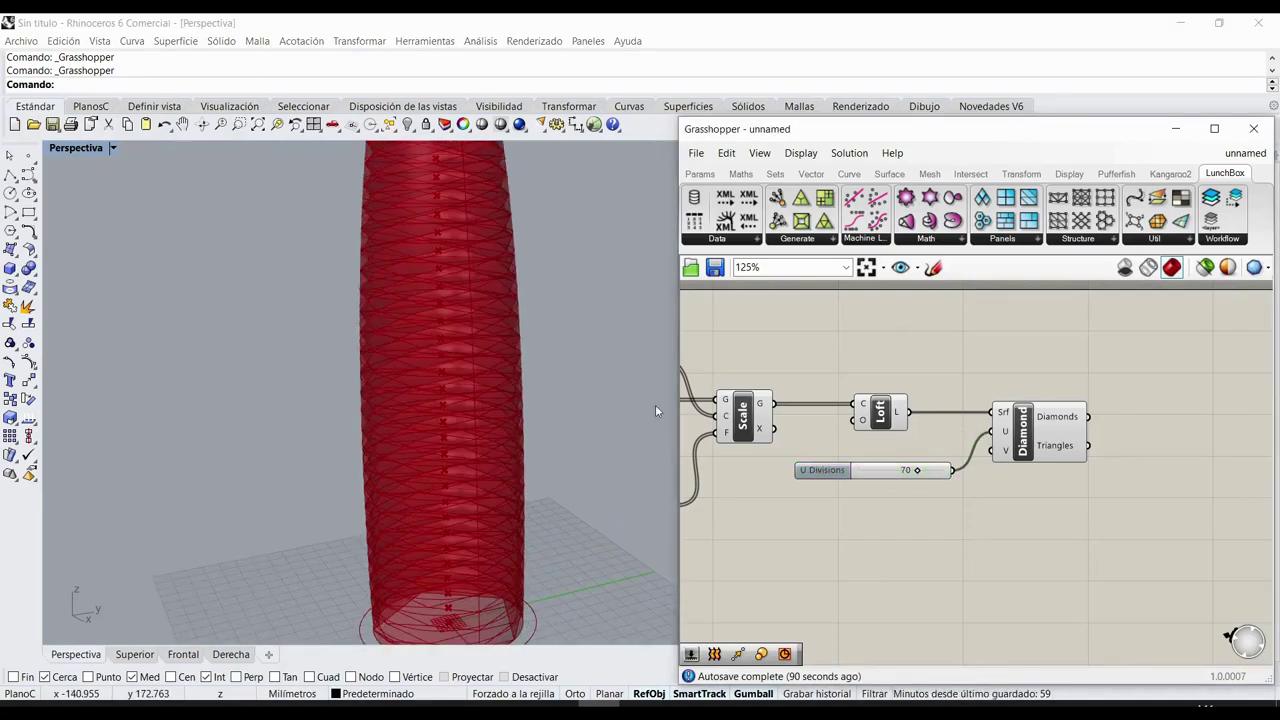
scroll(471, 470, "up", 5)
mouse_move(471, 470)
right_mouse_down()
mouse_move(440, 417)
mouse_move(377, 369)
mouse_move(400, 423)
mouse_move(456, 461)
right_mouse_up()
- Create a number slider of 80 and connect it to the Diamond component's V divisions
right_click_drag(828, 557, 881, 480)
double_click(954, 477)
type("80")
key("Return")
left_click_drag(898, 481, 860, 424)
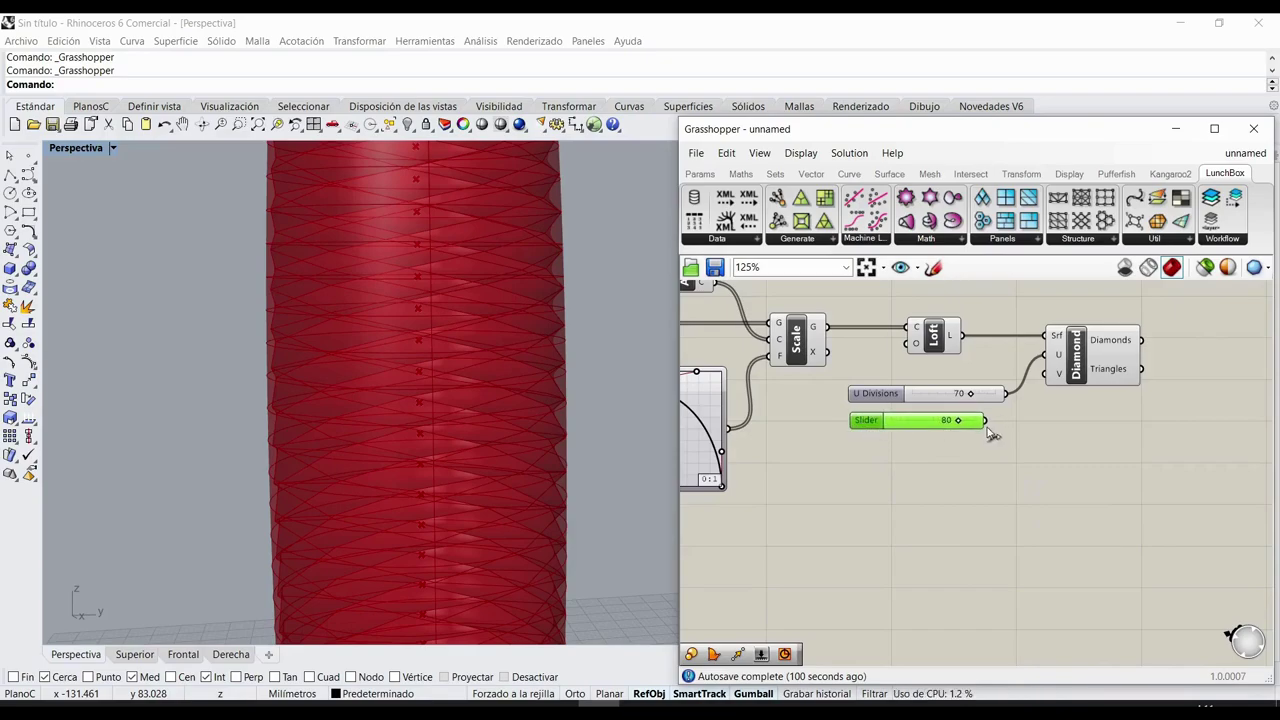
left_click_drag(1041, 378, 1043, 375)
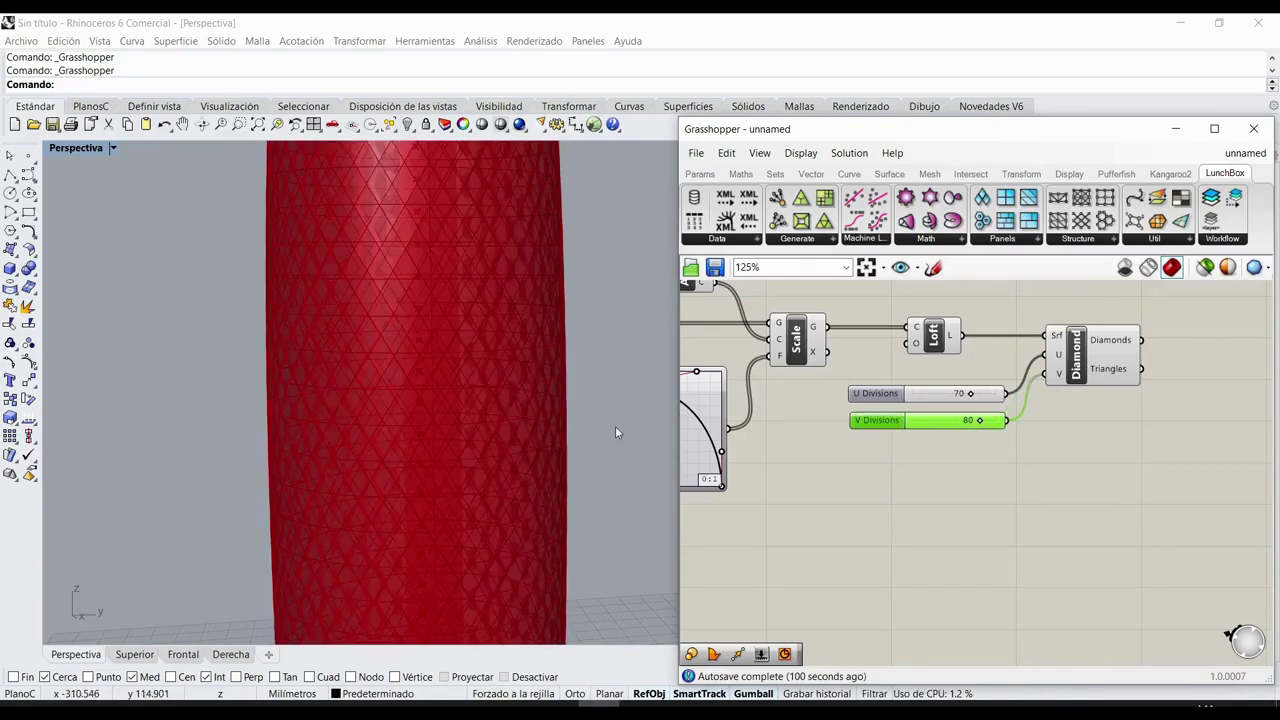
scroll(600, 430, "down", 4)
left_click(803, 501)
scroll(457, 403, "up", 6)
scroll(490, 420, "up", 5)
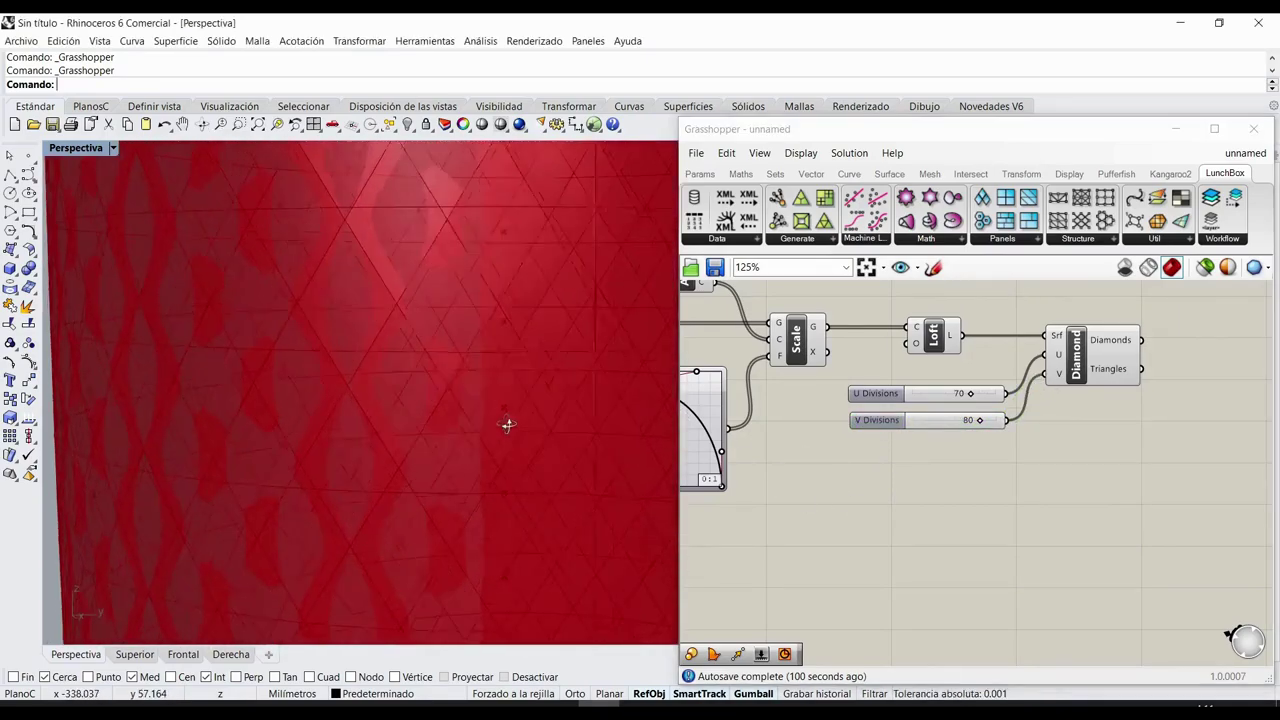
- Turn off the Loft component's preview and inspect the diamond panels on the tower up close
right_click(928, 338)
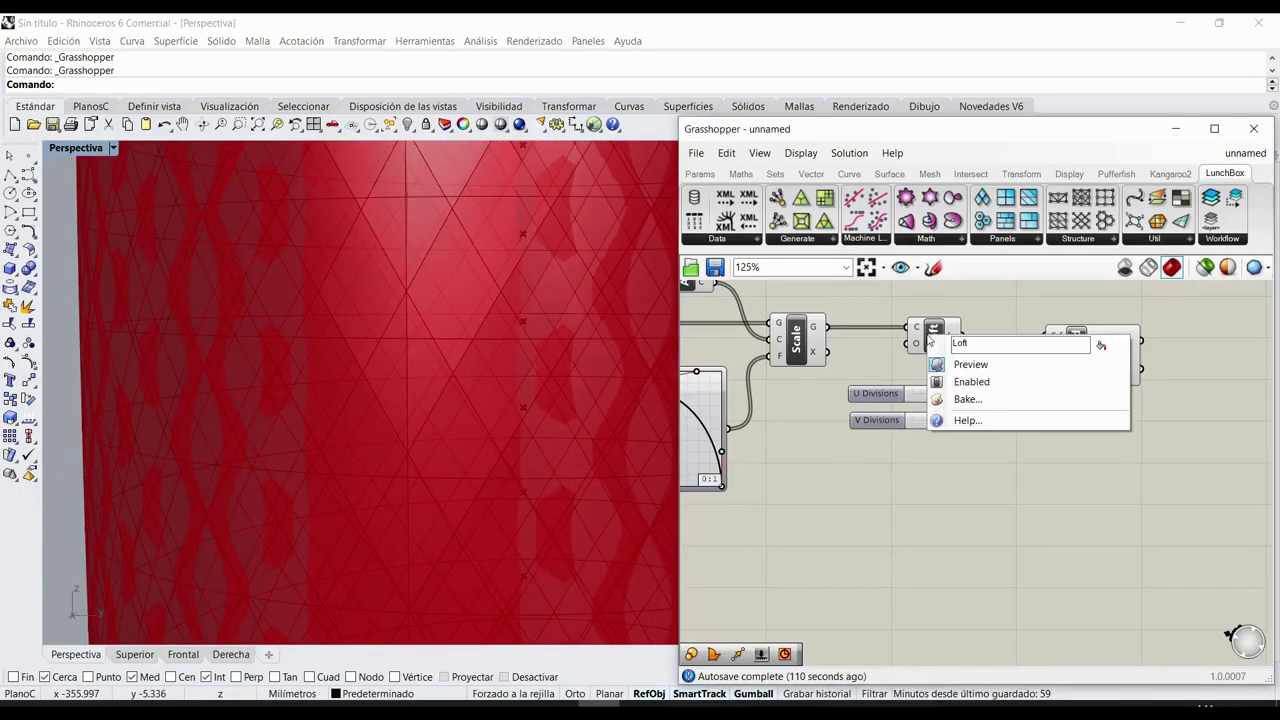
left_click(970, 365)
scroll(560, 435, "down", 3)
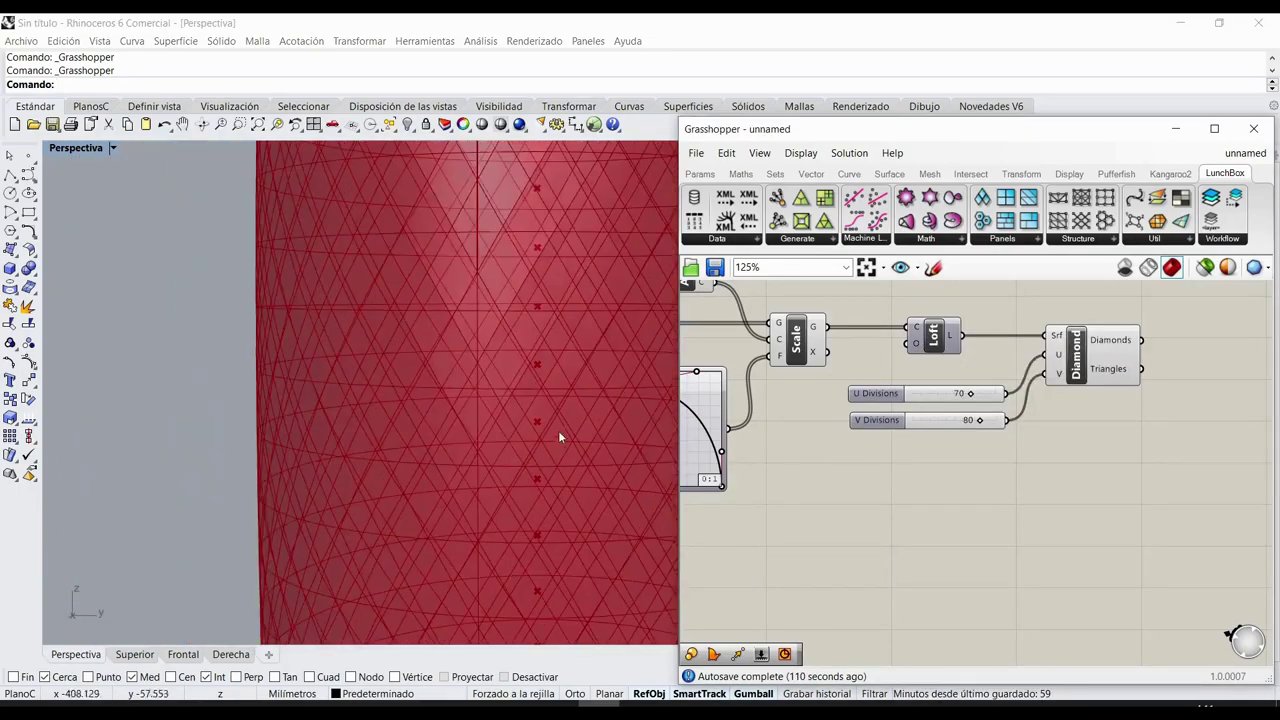
scroll(527, 425, "up", 5)
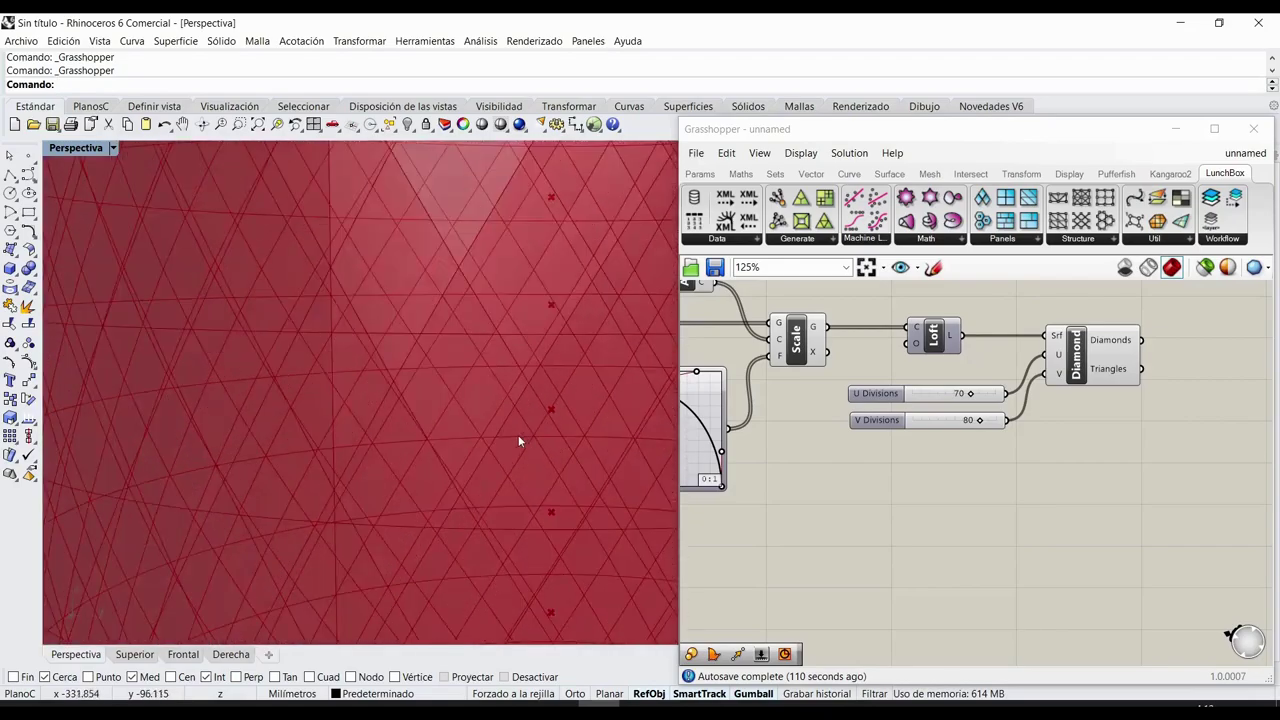
mouse_move(500, 424)
right_mouse_down()
mouse_move(478, 422)
mouse_move(491, 428)
right_mouse_up()
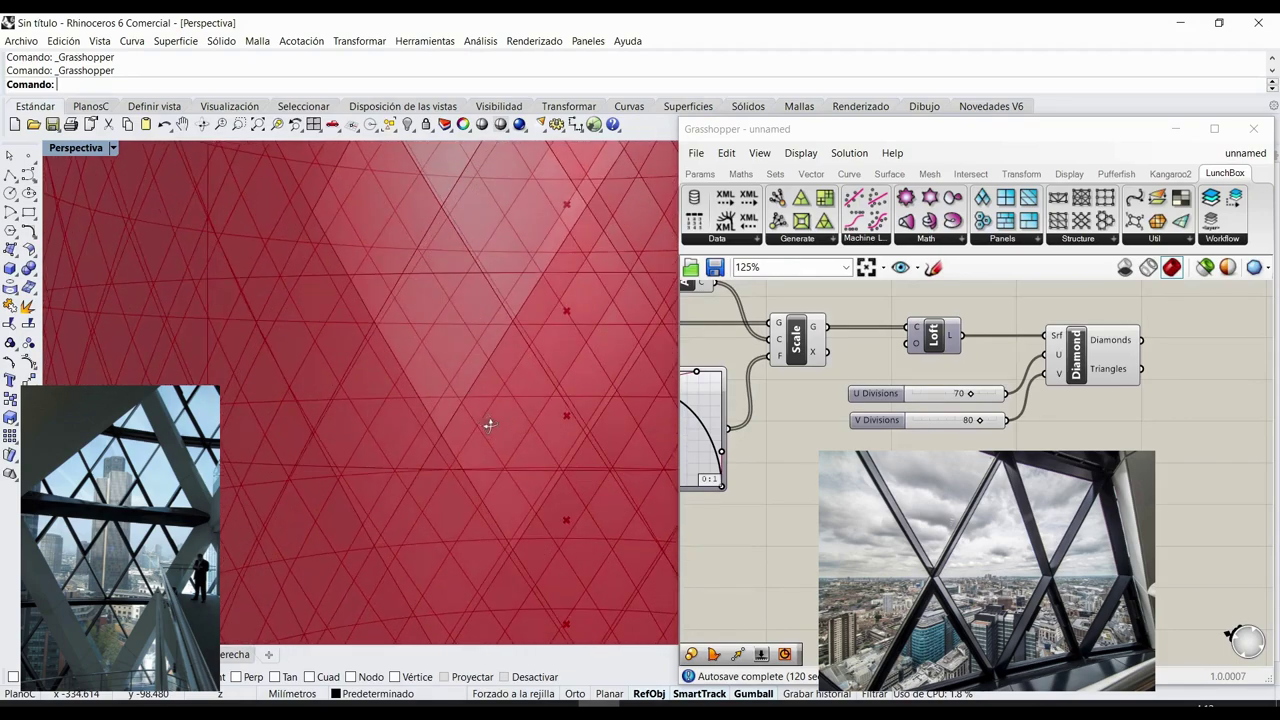
- Try 71 for the V Divisions slider, and set it to 85
scroll(957, 424, "up", 1)
left_click_drag(982, 421, 974, 421)
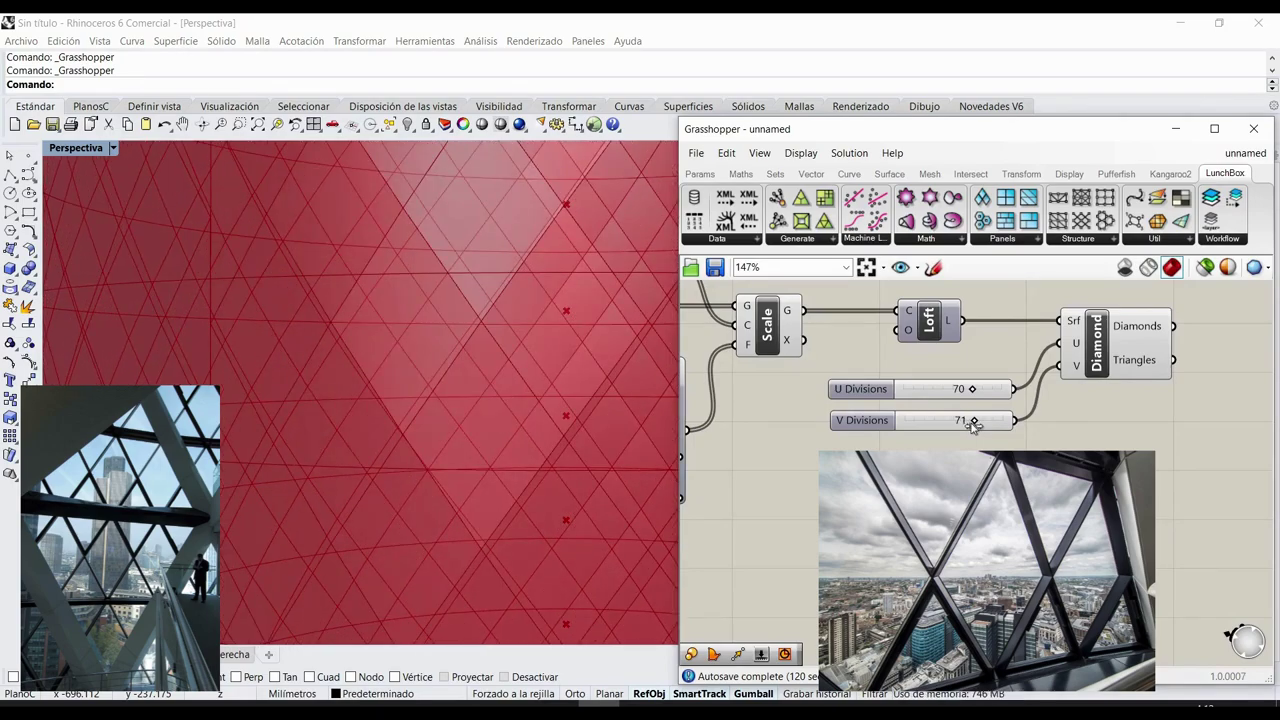
left_click_drag(972, 421, 987, 424)
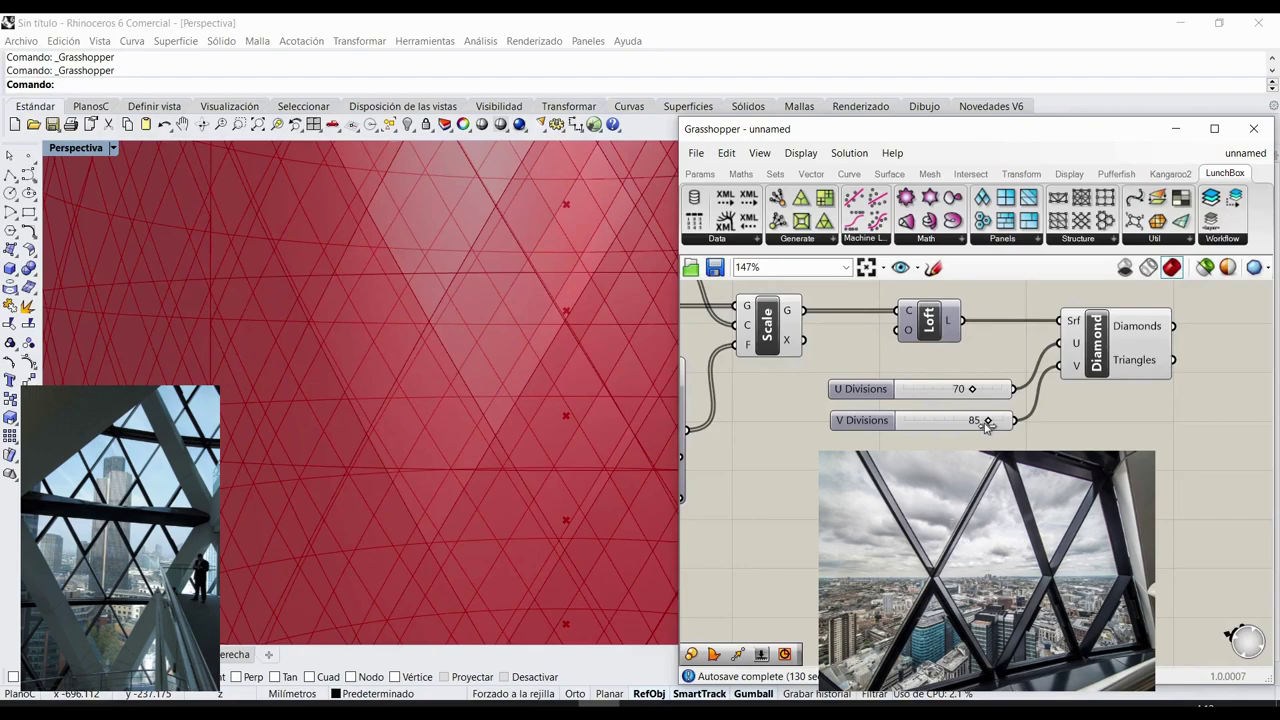
- Set the U Divisions slider to 80 and the V Divisions slider to 70, and check the diamond panels on the tower
left_click_drag(987, 424, 918, 480)
scroll(896, 453, "up", 2)
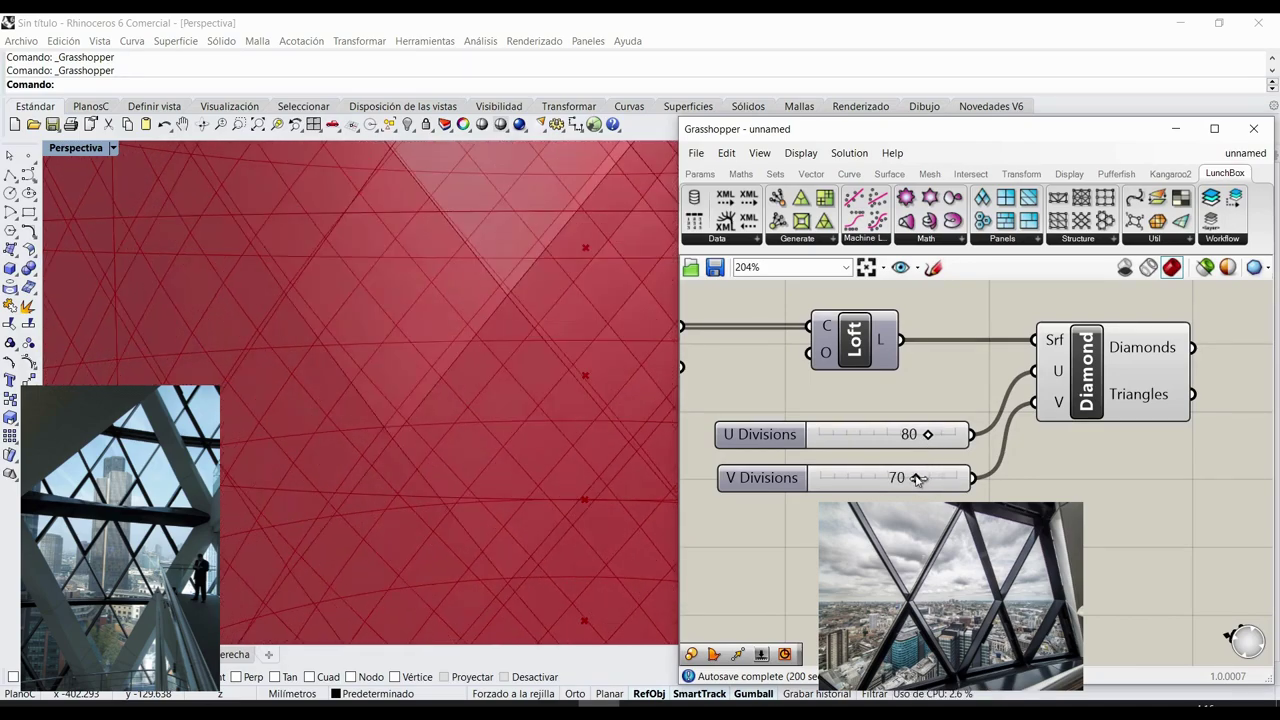
right_click_drag(432, 453, 408, 428)
scroll(408, 428, "down", 6)
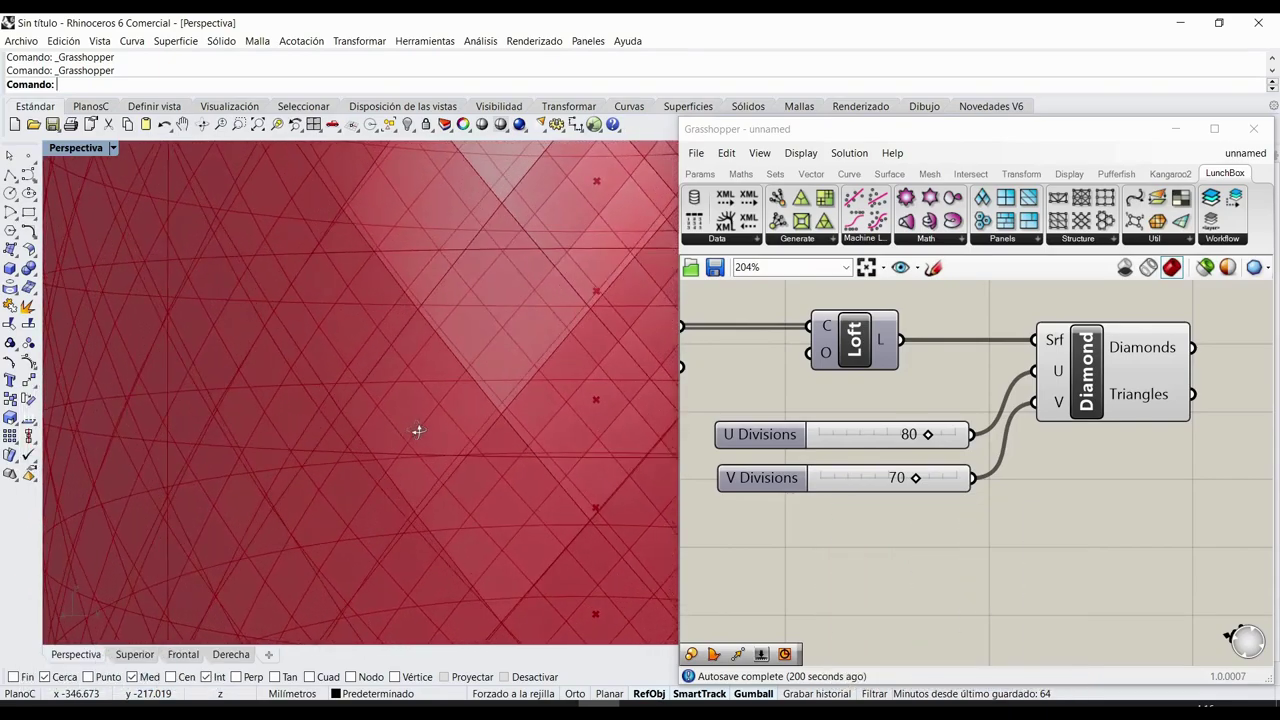
scroll(851, 529, "down", 2)
- Create a number slider of 0.10 below the division sliders and name it Grosor
right_click_drag(851, 529, 886, 474)
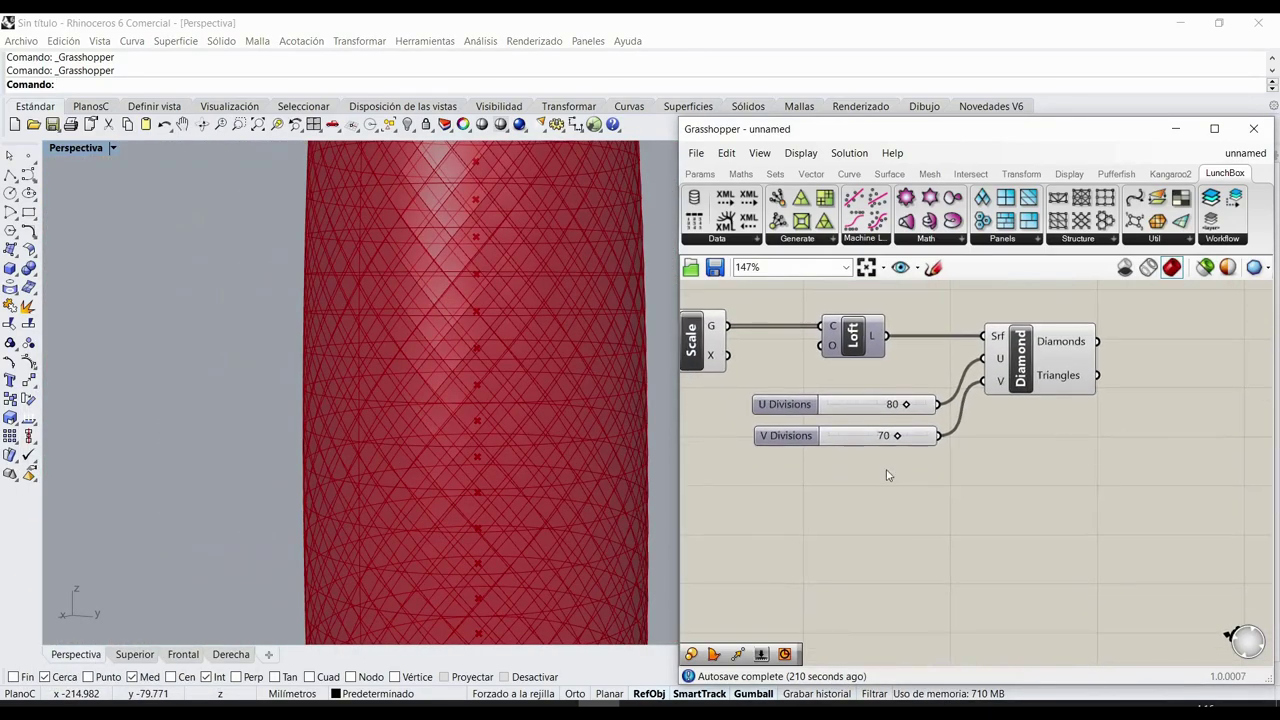
double_click(843, 524)
type("0.1")
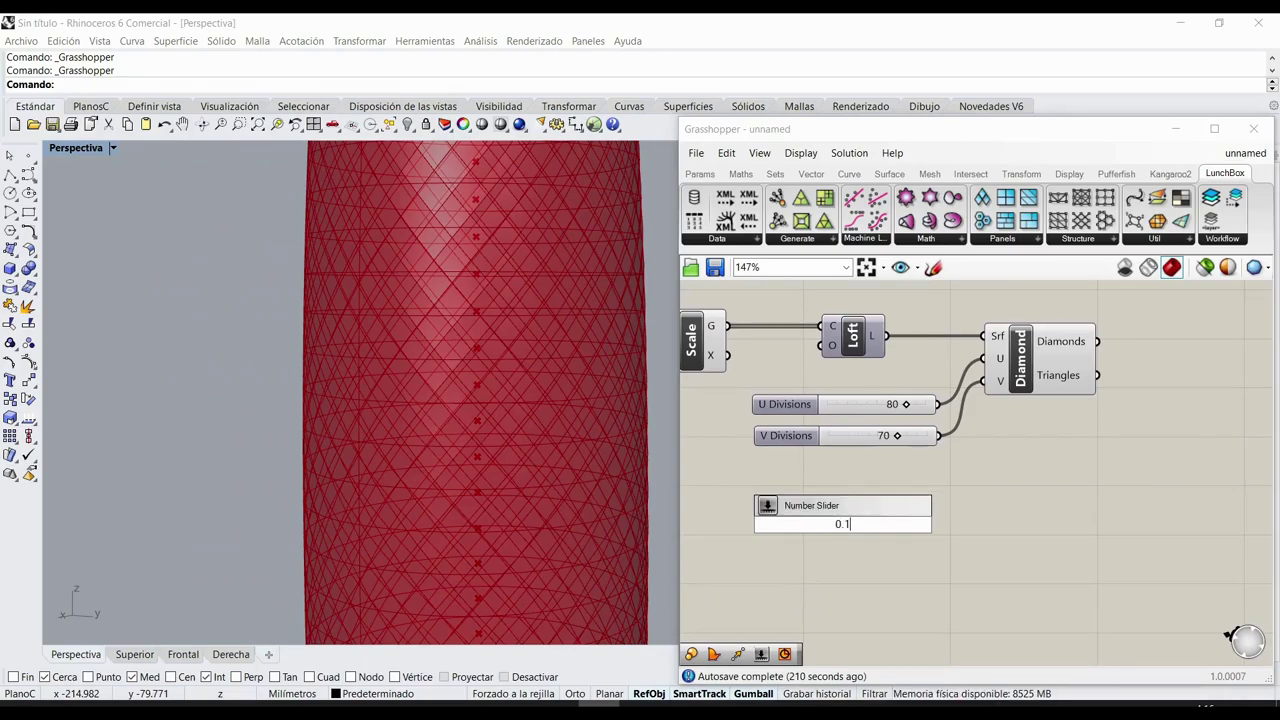
key("Return")
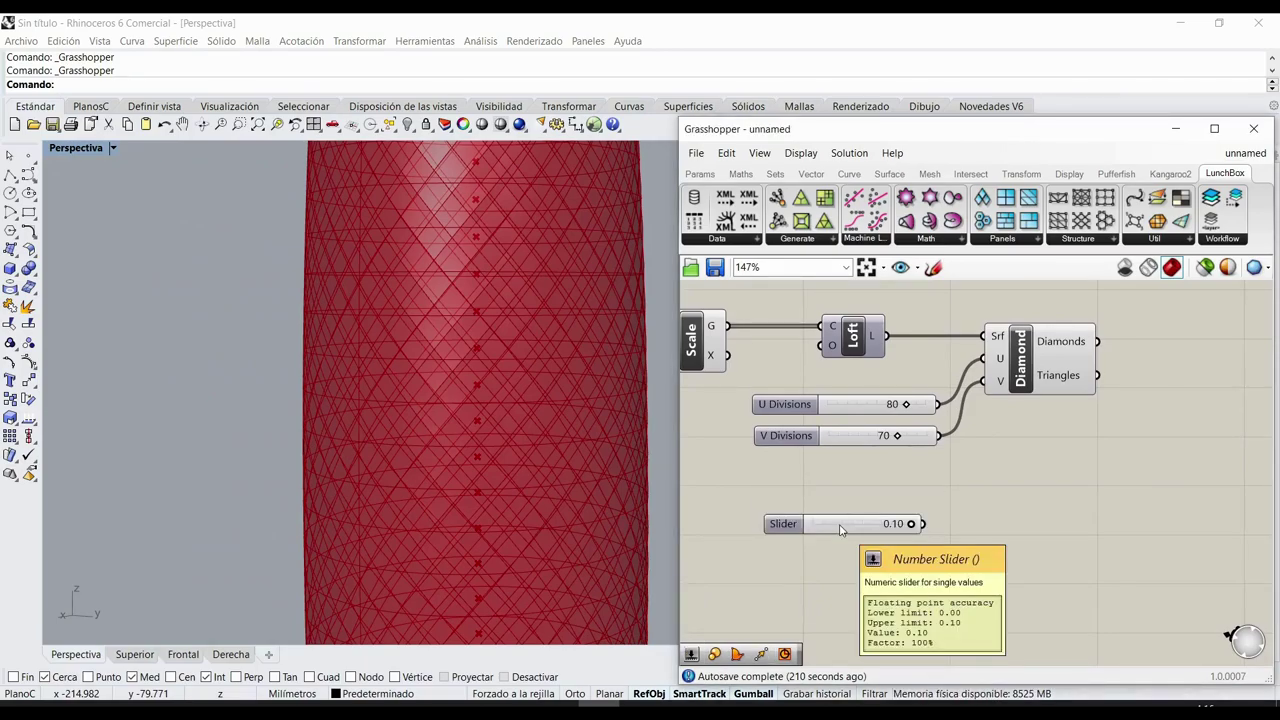
right_click_drag(849, 509, 863, 498)
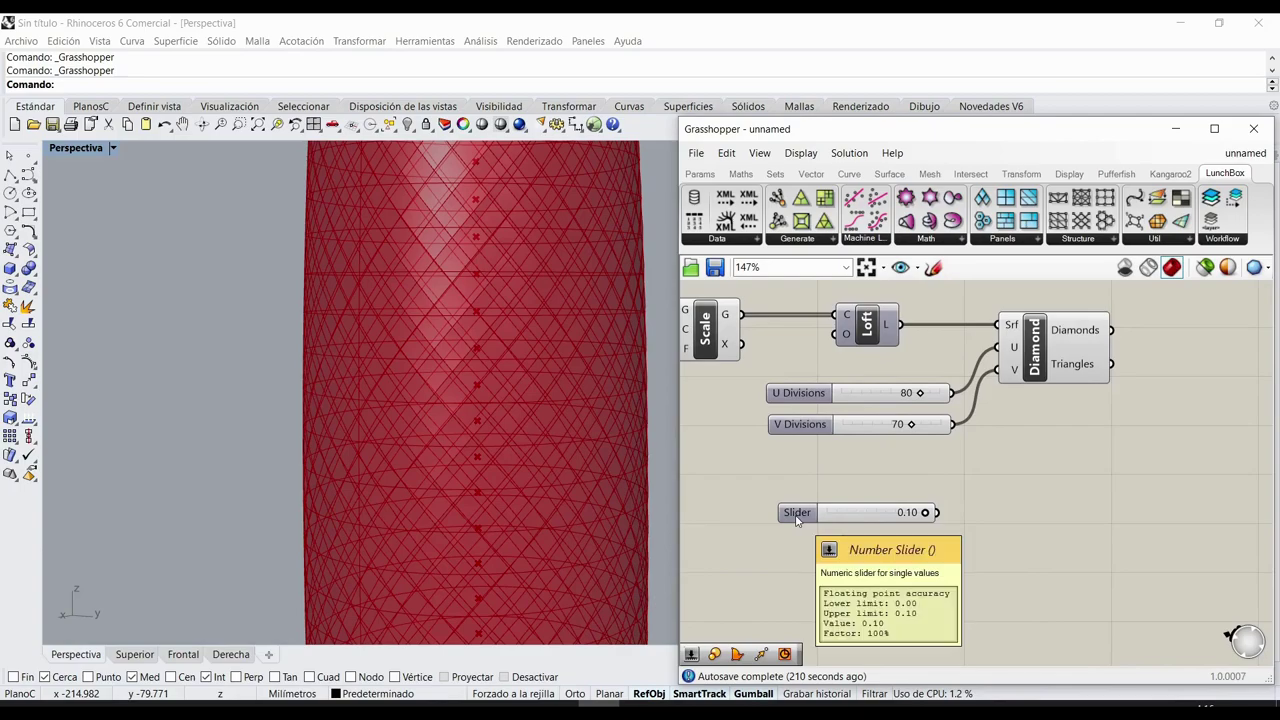
double_click(797, 514)
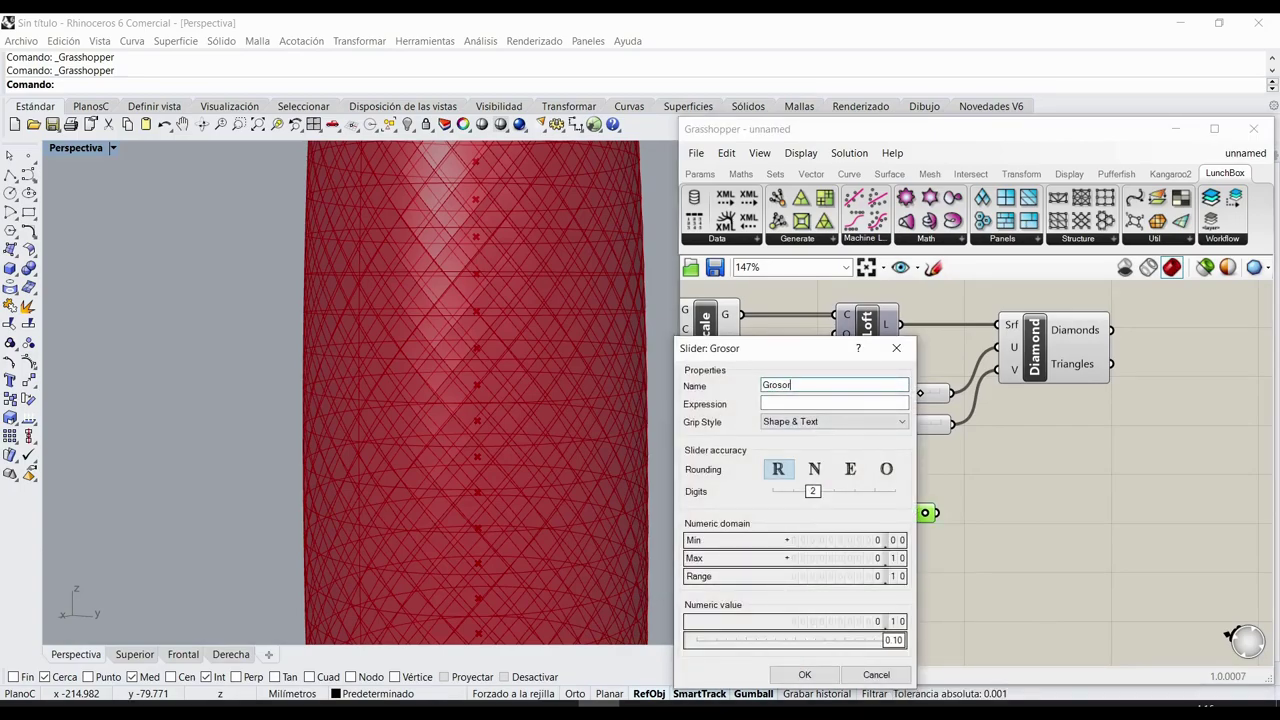
left_click(805, 675)
- Place the Grosor slider directly beneath the V Divisions slider and align the three sliders along their left edges
left_click_drag(798, 514, 786, 456)
left_click_drag(847, 373, 802, 492)
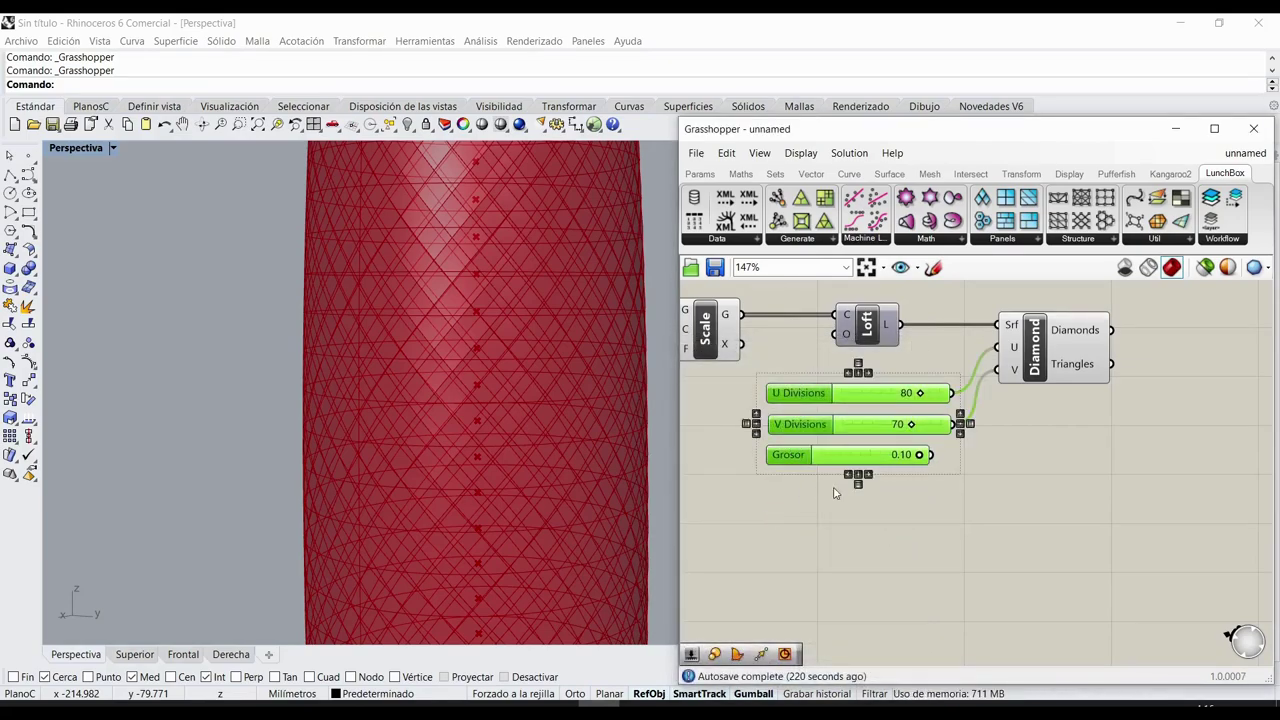
left_click(849, 475)
left_click(974, 505)
- Add a Pipe component to the right of the Diamond component and connect the Grosor slider to its radius input
scroll(974, 505, "down", 1)
right_click_drag(974, 505, 856, 511)
double_click(994, 512)
type("pipe")
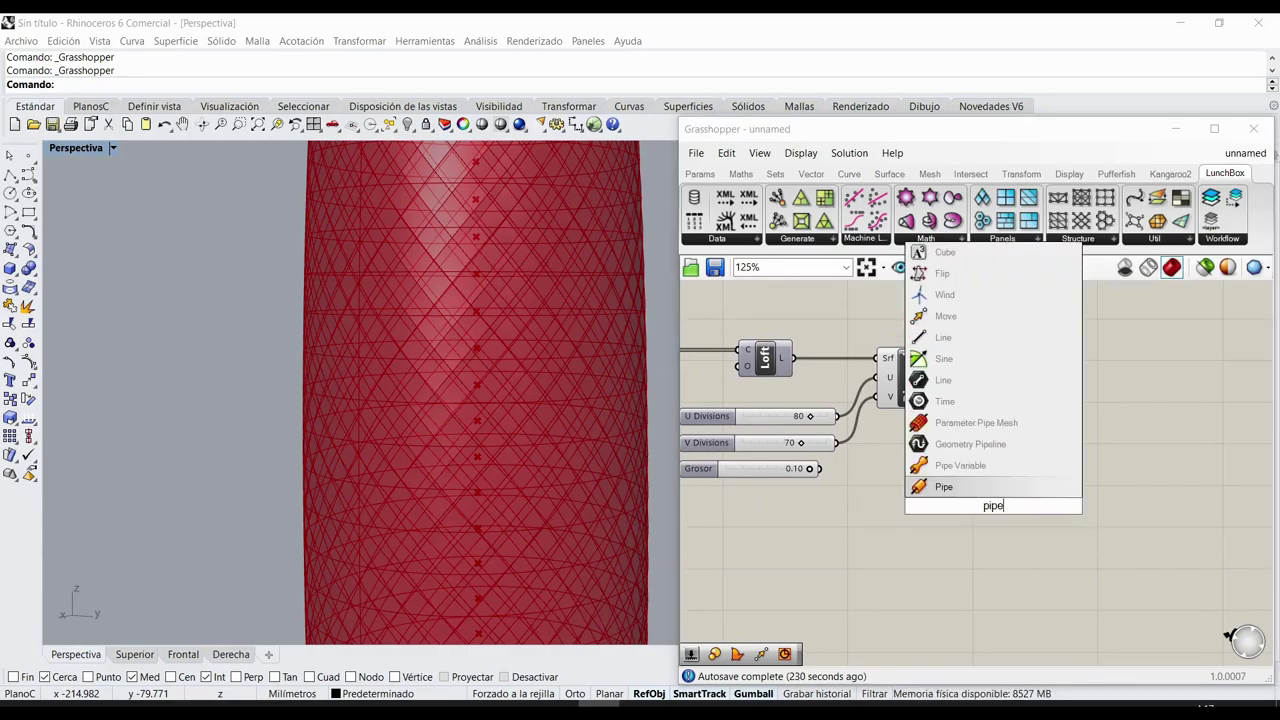
left_click(974, 492)
left_click_drag(997, 520, 1103, 478)
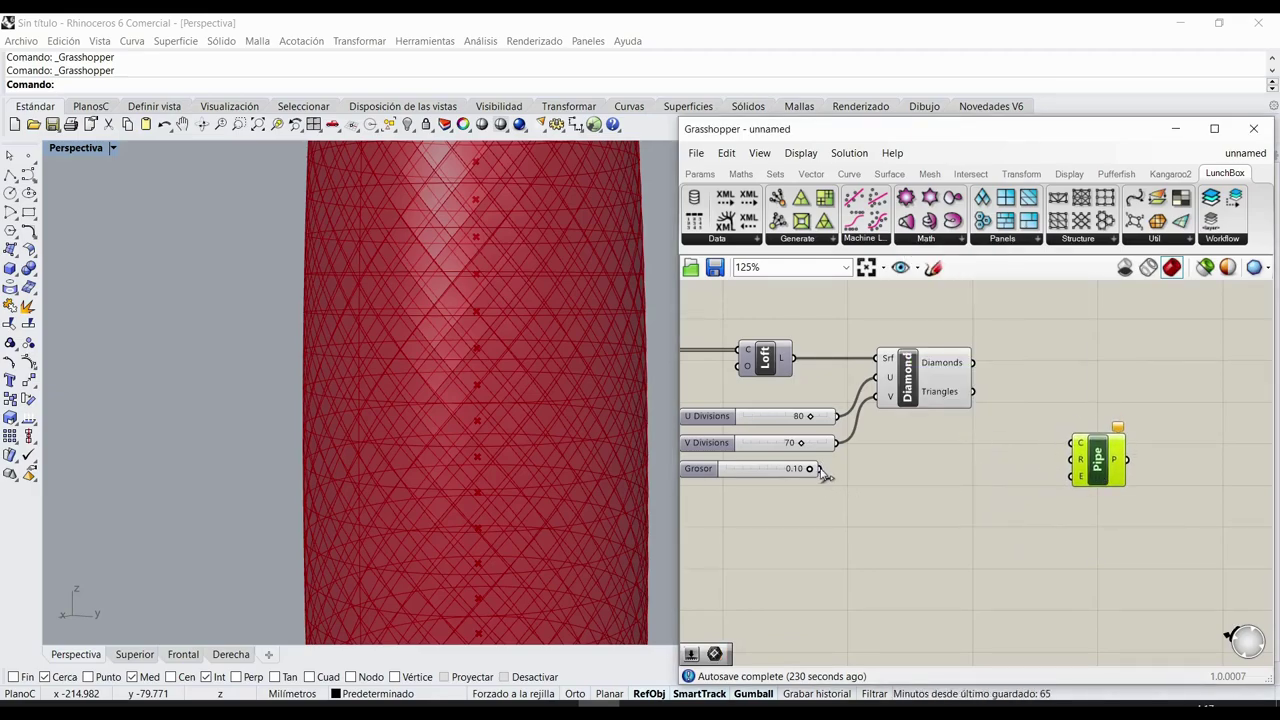
left_click_drag(921, 476, 1087, 482)
left_click(905, 513)
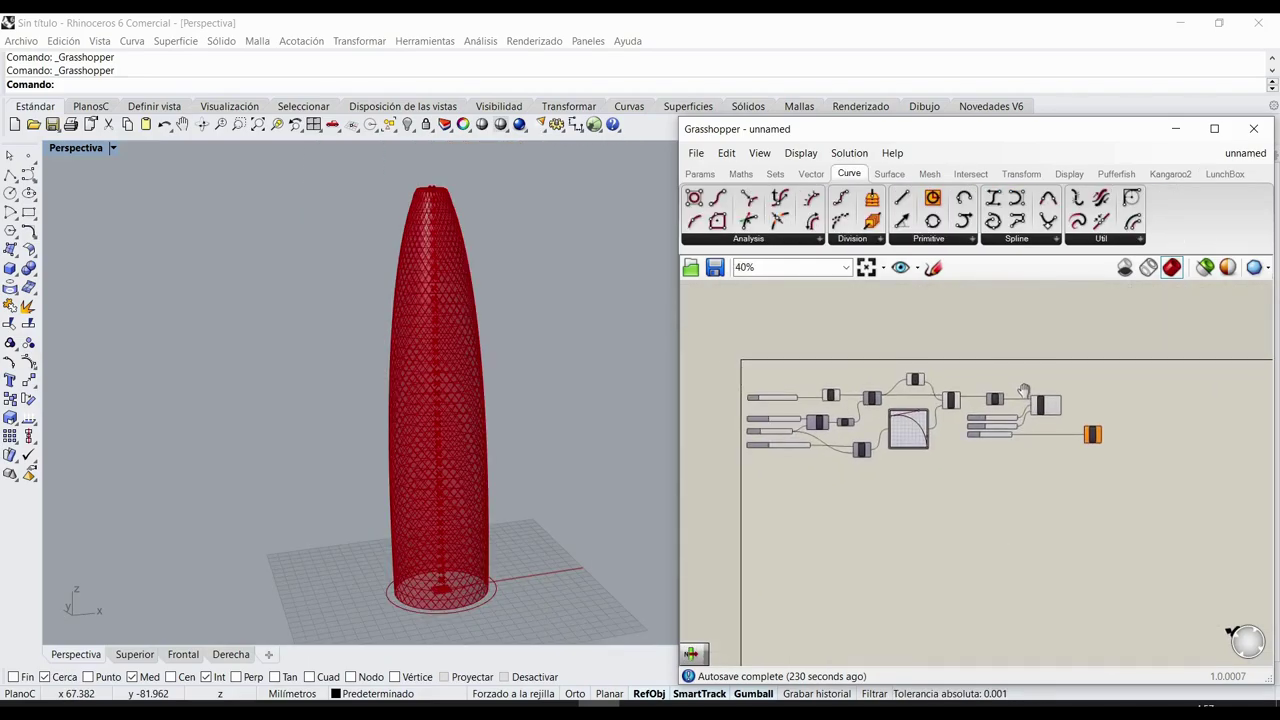
- Move the whole tower definition lower on the canvas to free space above it
left_click_drag(1186, 330, 722, 490)
left_click_drag(915, 422, 906, 508)
left_click(921, 391)
right_click_drag(1021, 497, 946, 478)
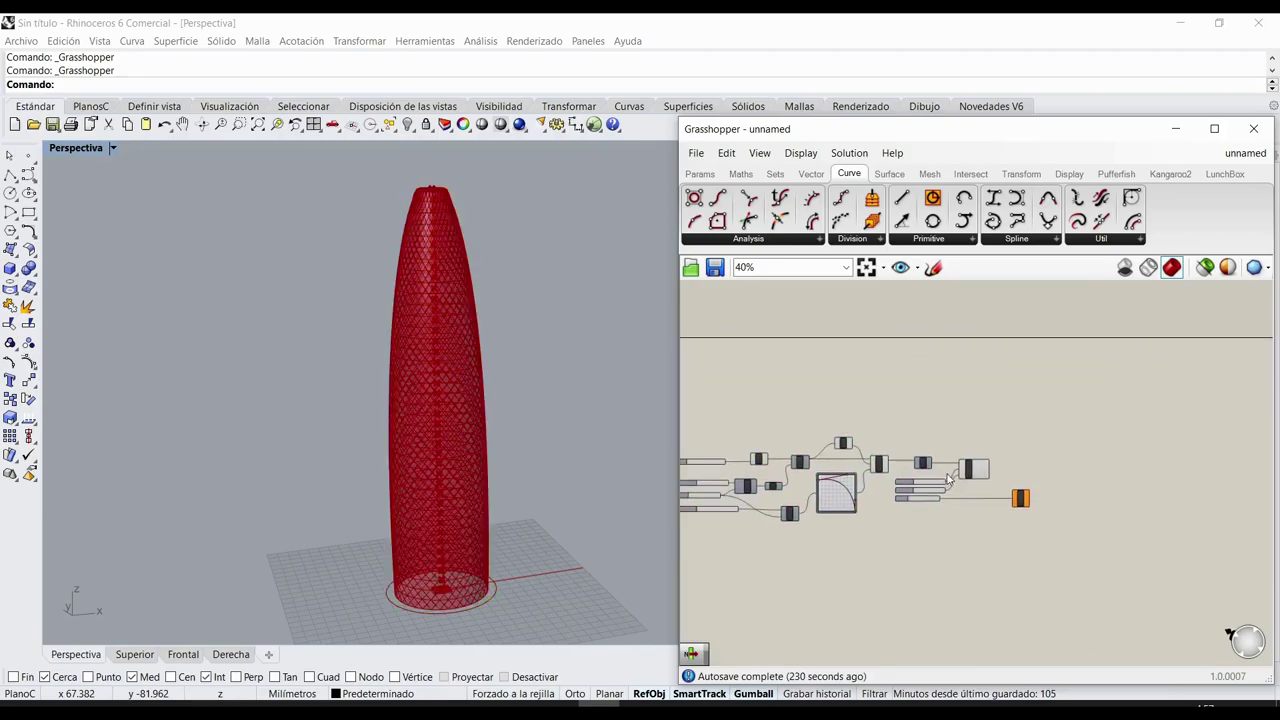
- Add a List Item component in the free space above the tower definition
scroll(948, 483, "up", 2)
scroll(414, 214, "up", 6)
scroll(435, 306, "up", 4)
right_click_drag(453, 307, 452, 281)
right_click_drag(491, 224, 452, 330, "shift")
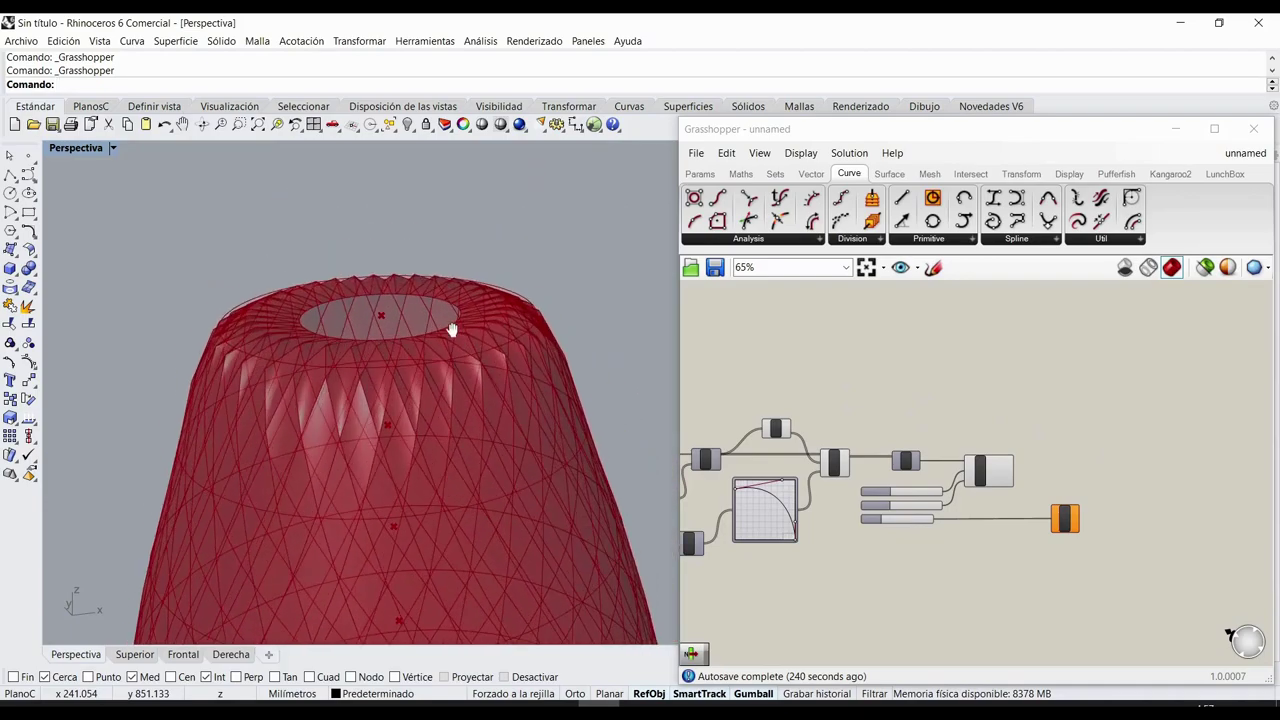
right_click_drag(989, 377, 958, 443)
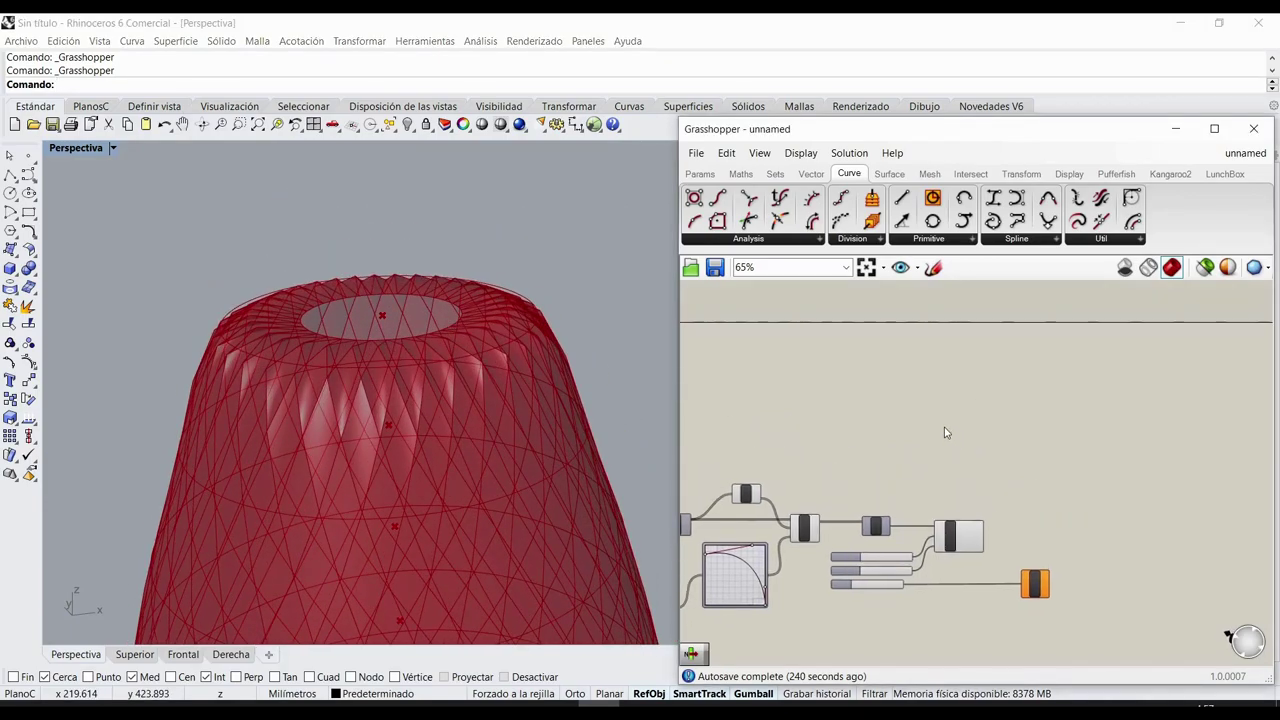
double_click(922, 416)
type("item")
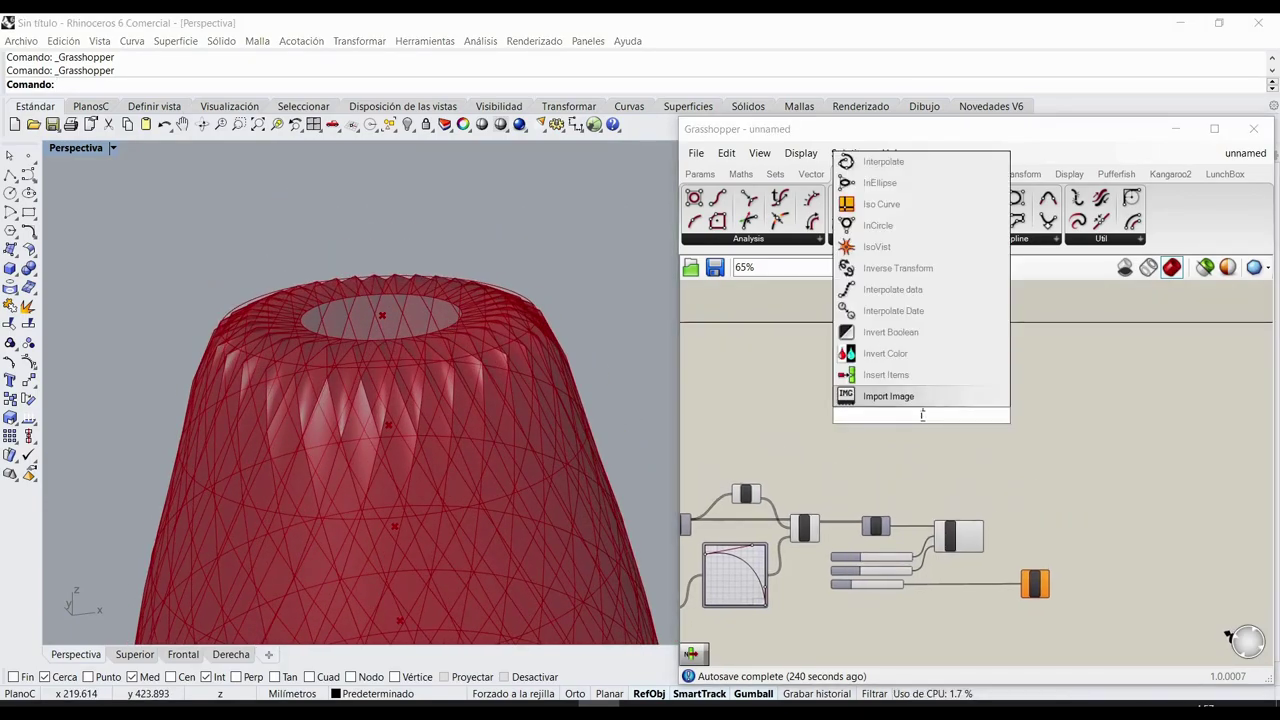
key("Return")
scroll(922, 421, "up", 3)
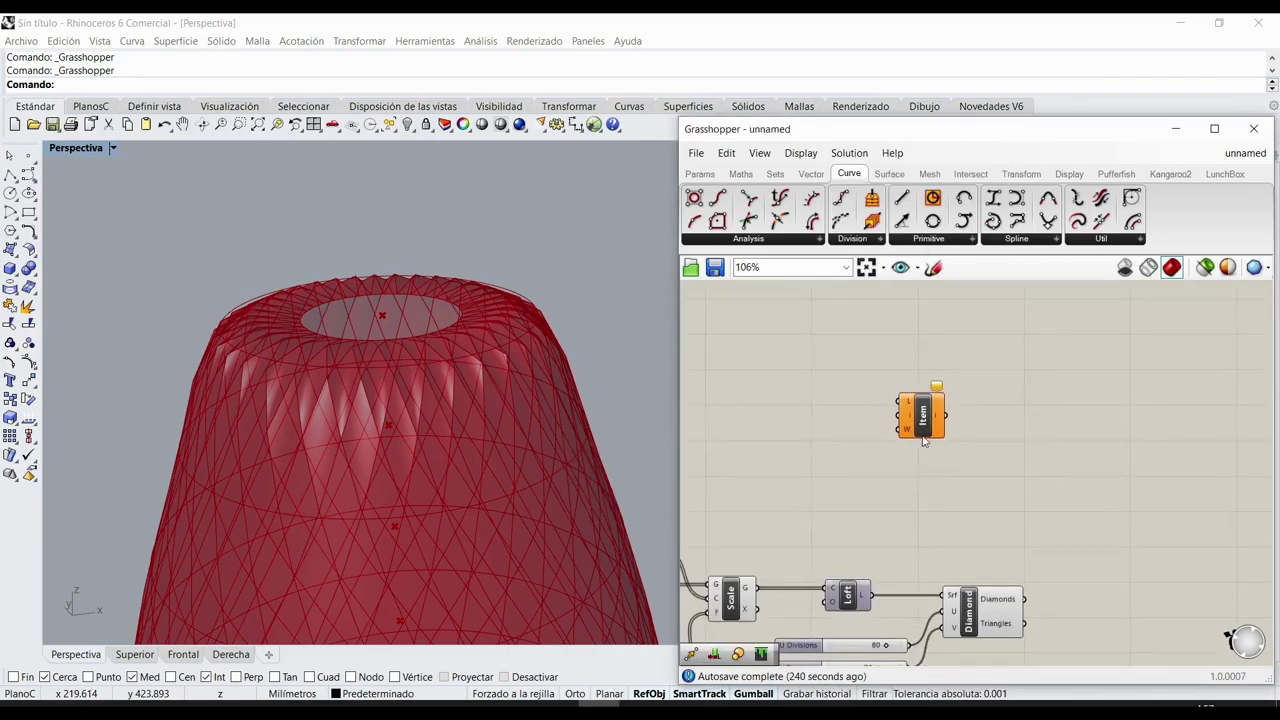
left_click_drag(953, 394, 873, 324)
right_click_drag(961, 383, 914, 402)
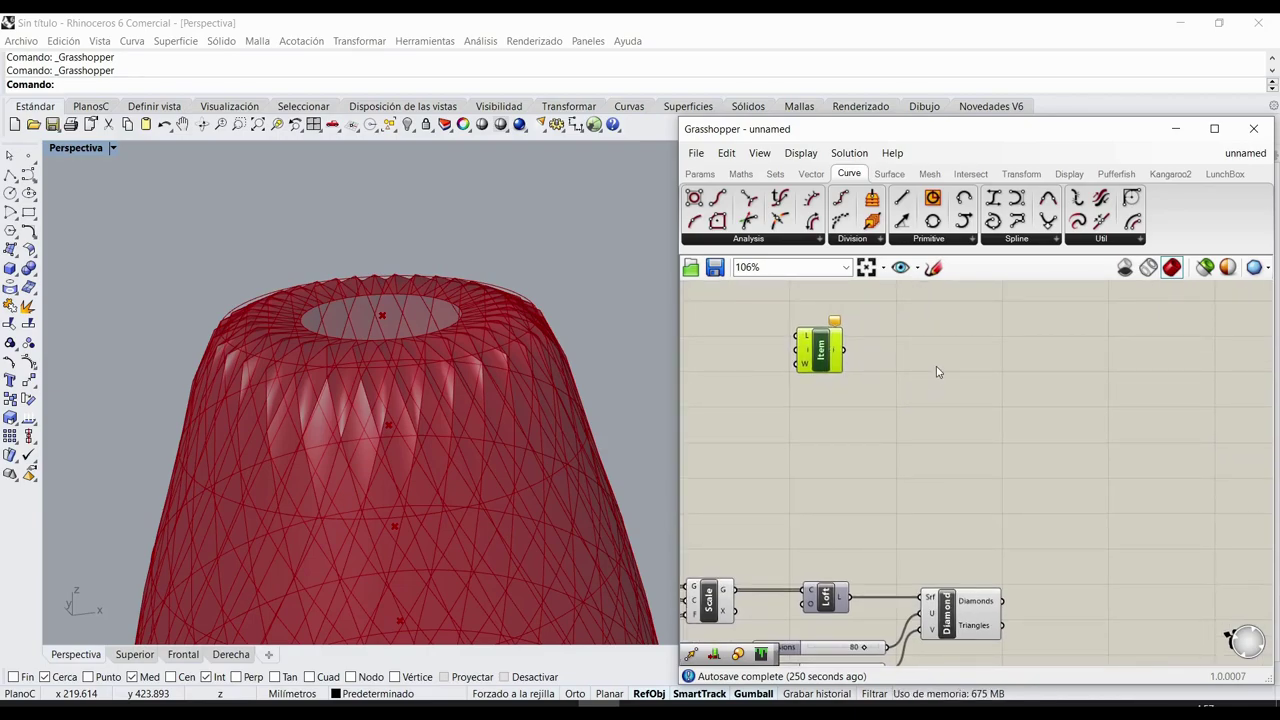
- Add a Move component fed by the List Item output, with a Unit Z vector connected to its T input
double_click(936, 366)
type("move")
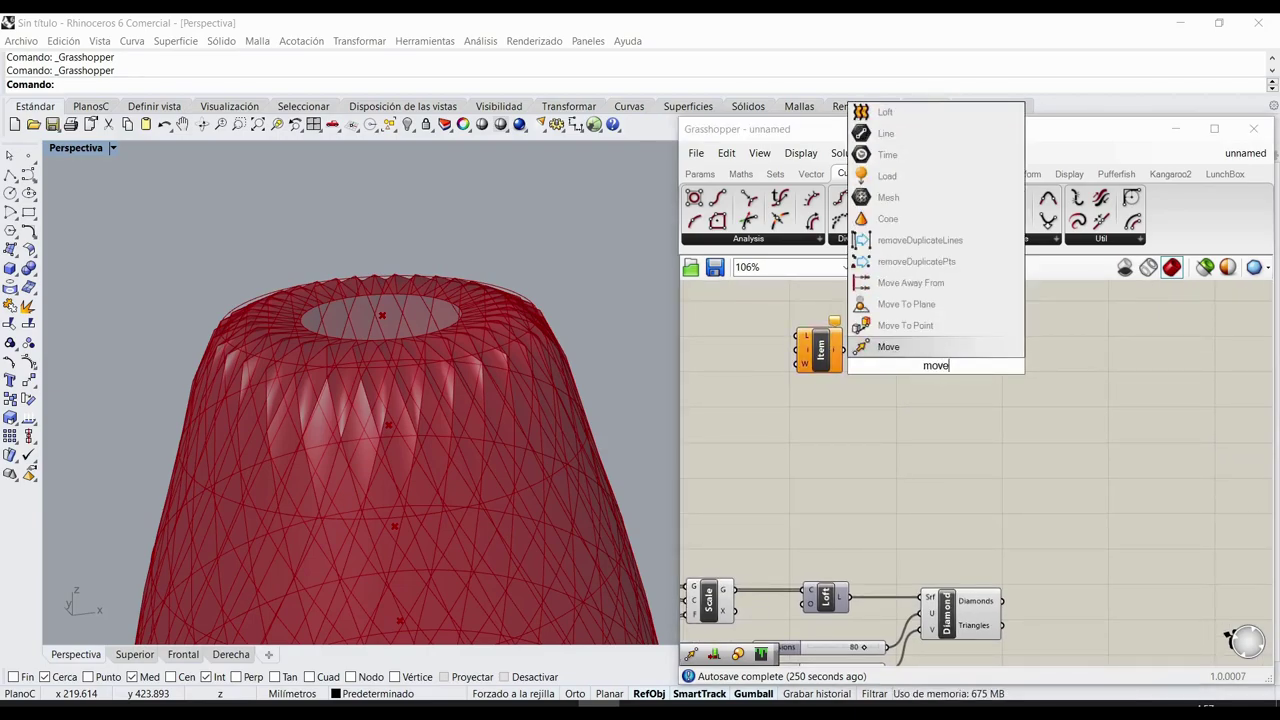
key("Return")
mouse_move(936, 368)
left_mouse_down()
mouse_move(949, 368)
mouse_move(925, 359)
mouse_move(963, 356)
mouse_move(949, 358)
left_mouse_up()
double_click(945, 400)
type("unit z")
key("Return")
left_click_drag(949, 404, 891, 411)
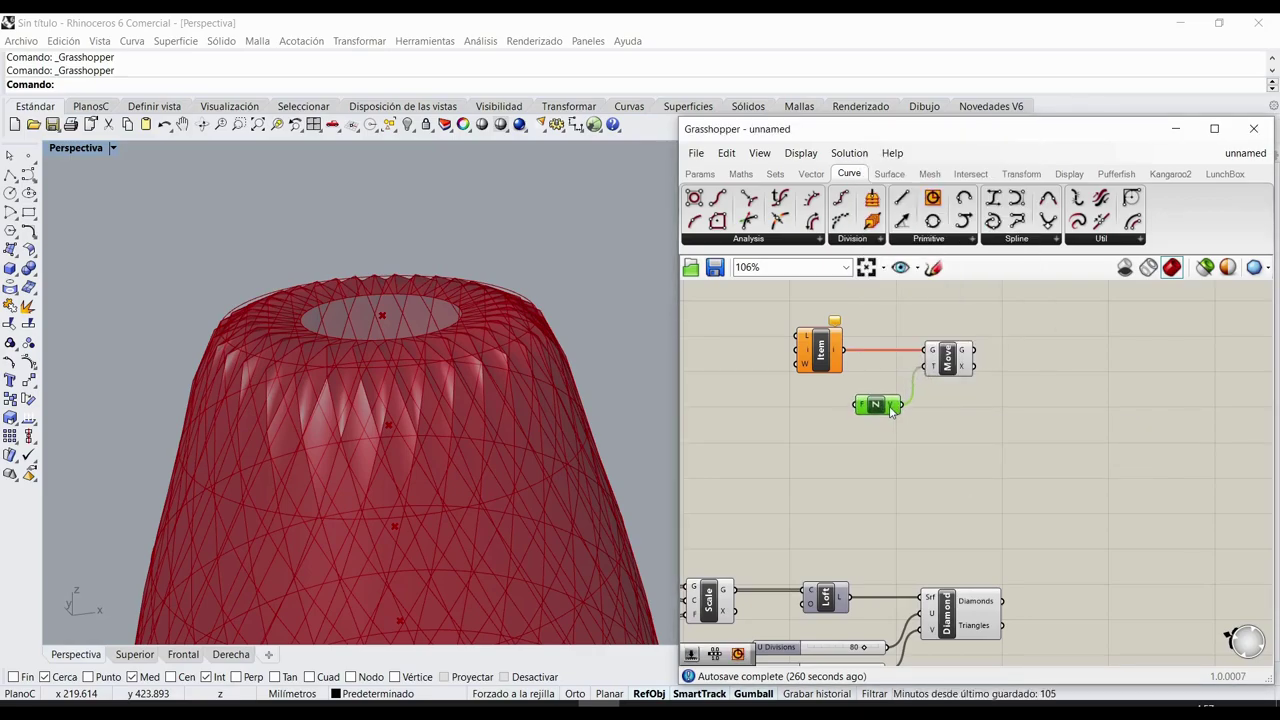
- Create a number slider of 10 and connect it to the Unit Z component's factor input
double_click(893, 498)
type("10")
key("Return")
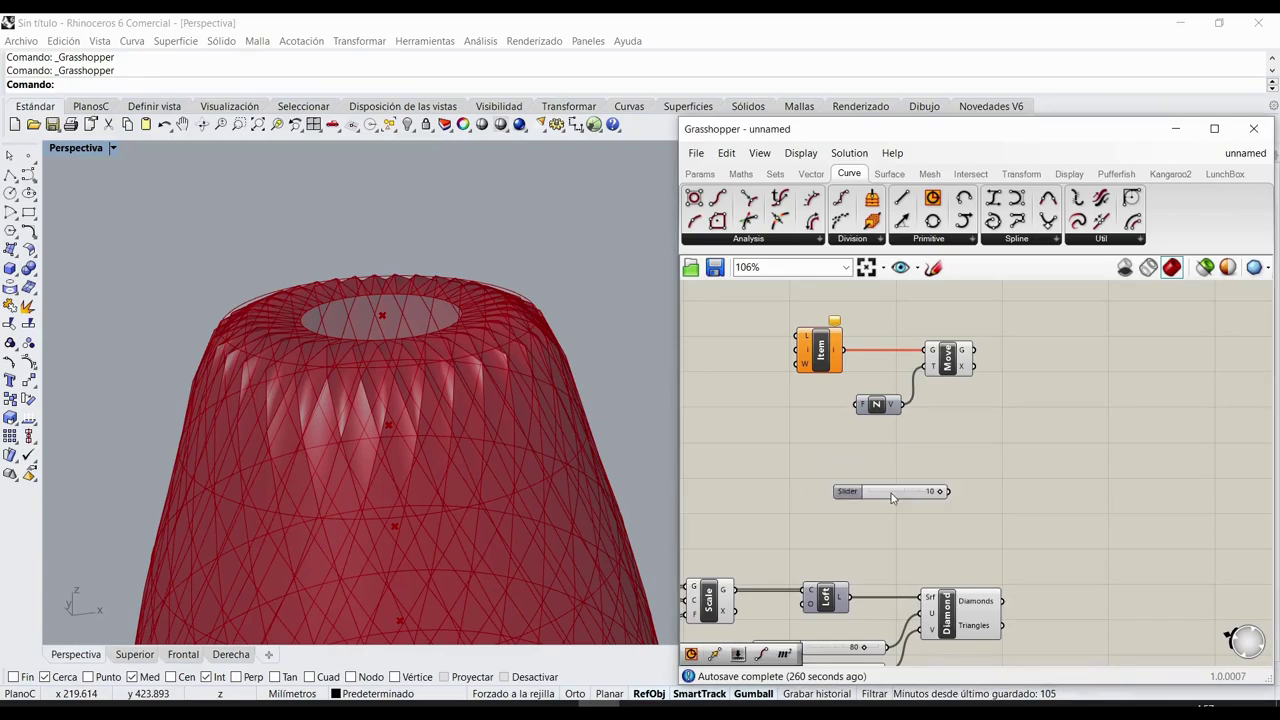
left_click_drag(842, 498, 829, 441)
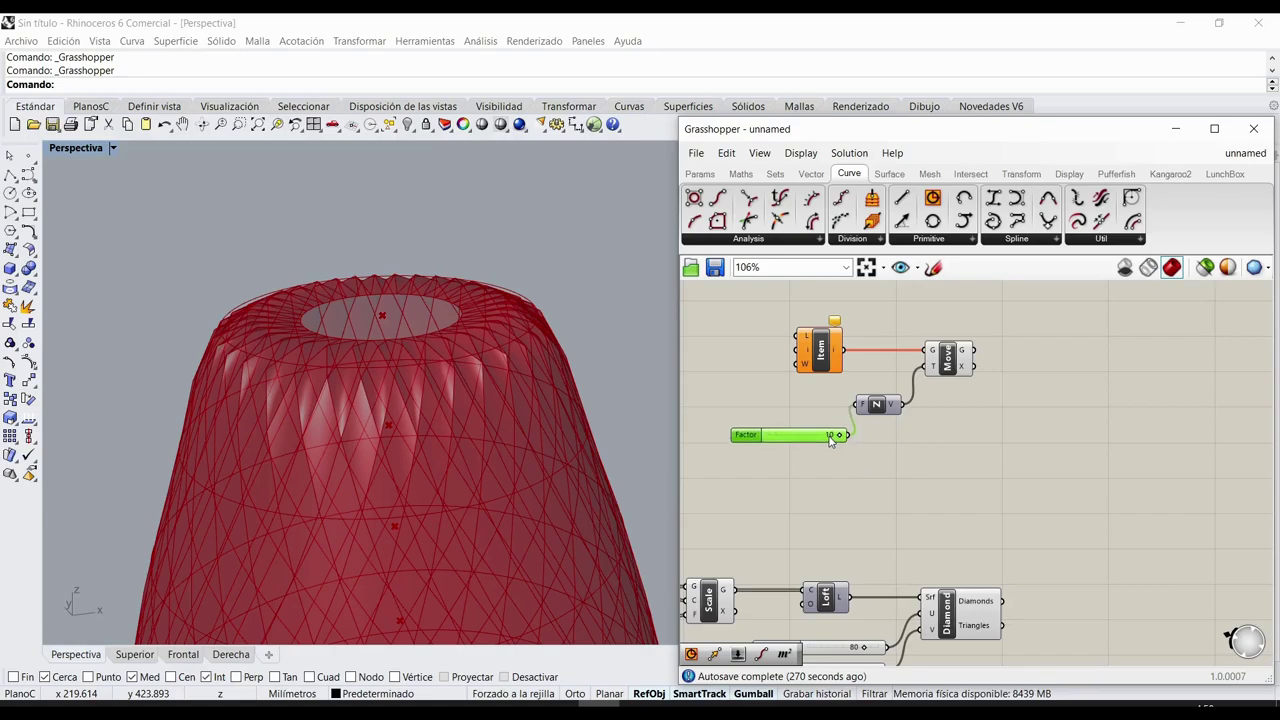
left_click_drag(948, 373, 944, 371)
left_click(1040, 420)
- Add an Area component above and to the right of the Move component and feed it the moved geometry
right_click_drag(1040, 420, 955, 454)
double_click(955, 460)
type("area")
key("Return")
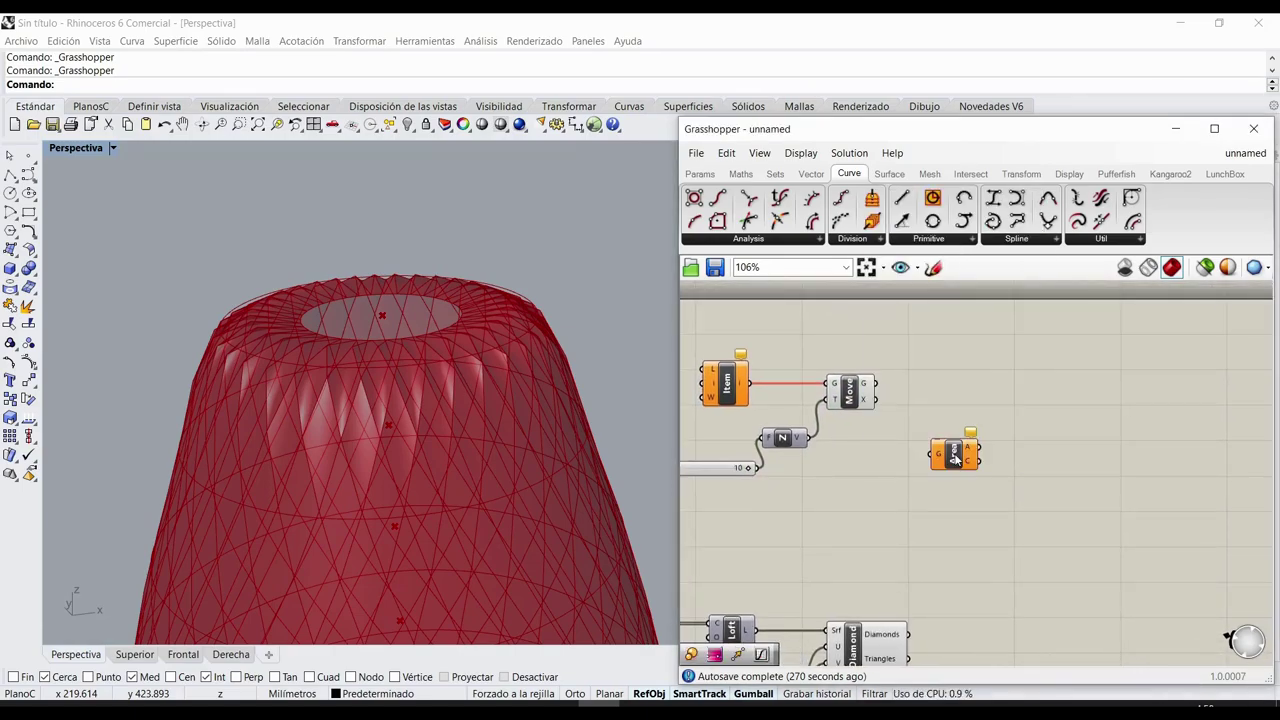
left_click_drag(955, 460, 924, 350)
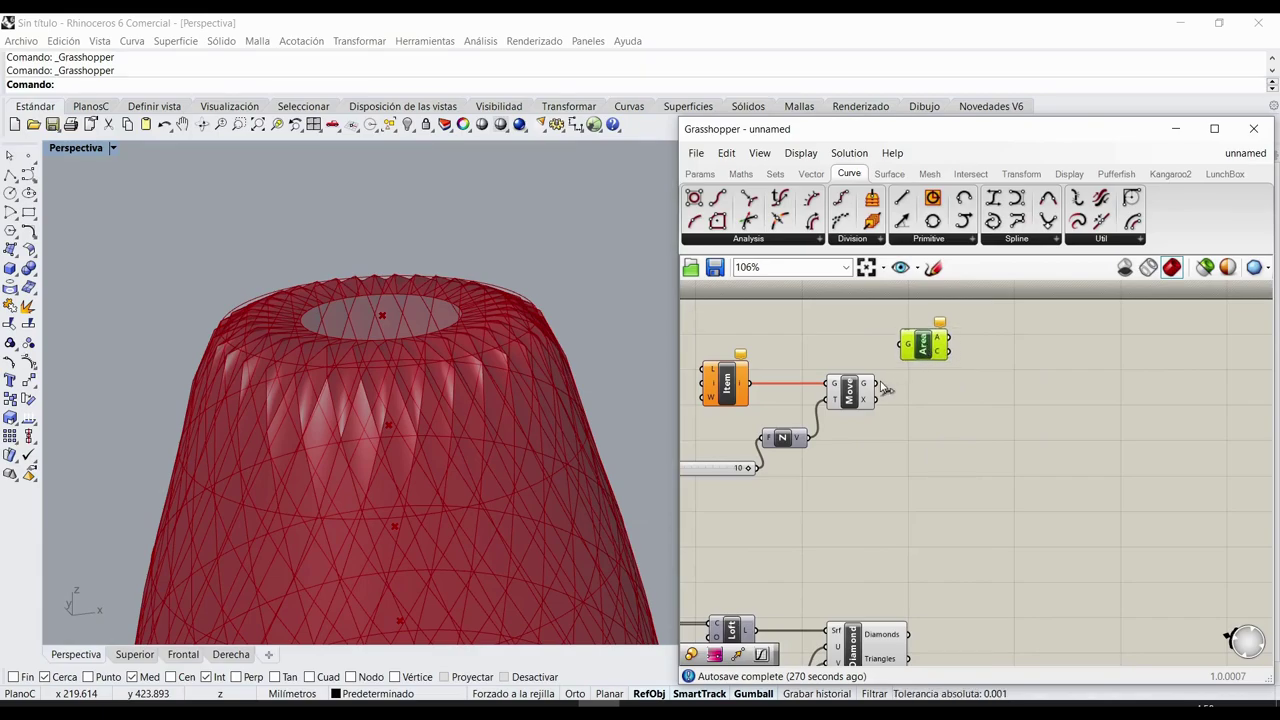
- Add a Scale component, connecting the moved geometry to its G input and the Area centroid to its C input
double_click(966, 418)
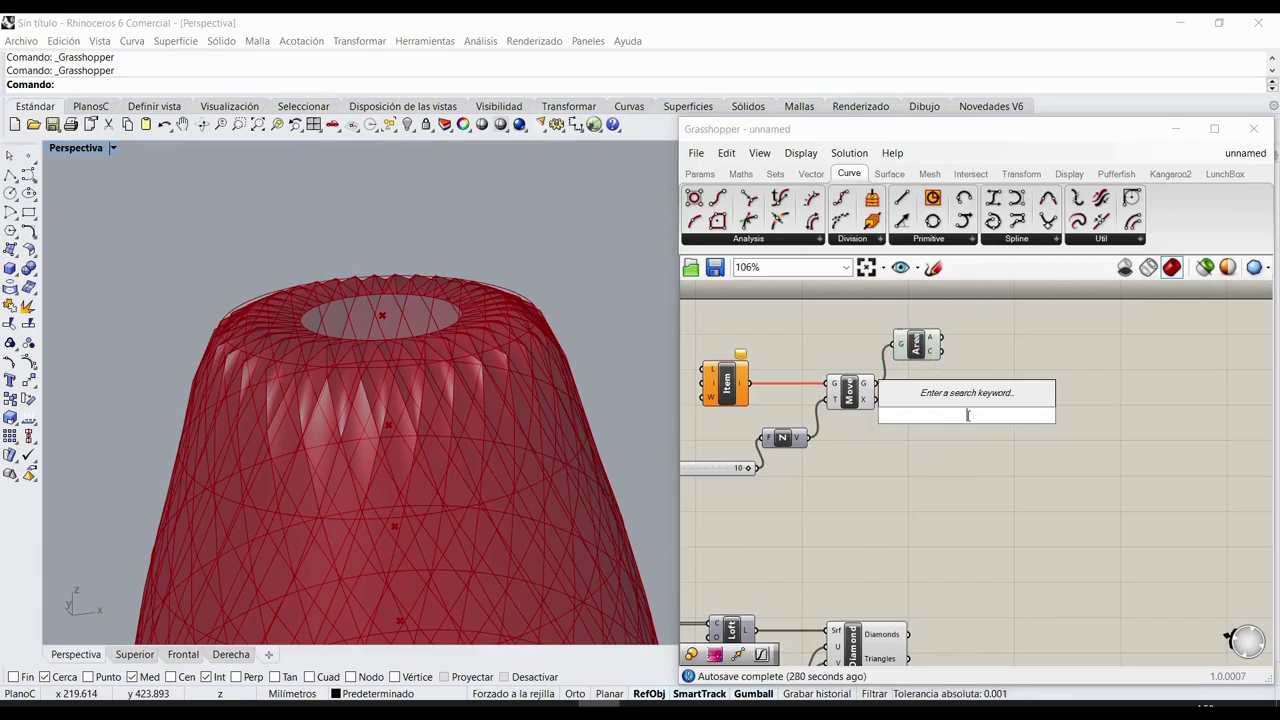
type("sca")
key("Return")
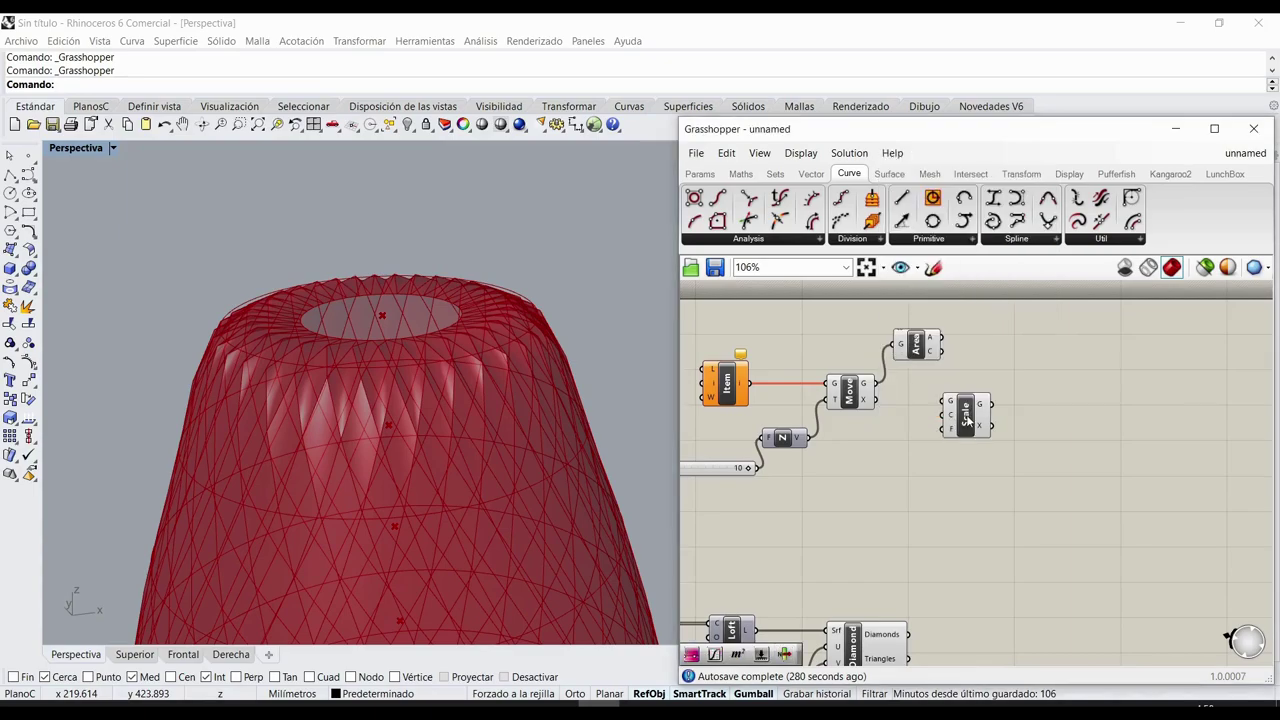
left_click_drag(948, 418, 967, 388)
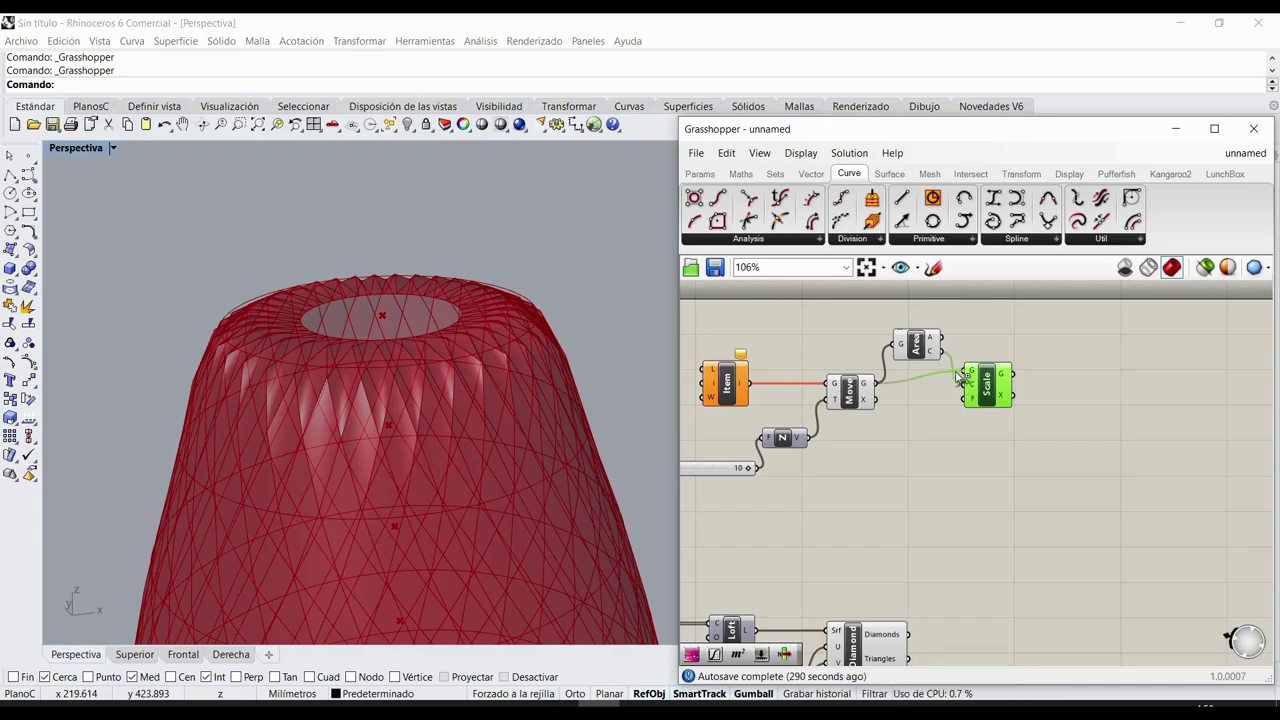
left_click_drag(987, 384, 984, 399)
left_click(1007, 360)
- Create a number slider of 0.1 below the slider of 10 and connect it to the new Scale component's factor input
right_click_drag(982, 448, 985, 421)
double_click(931, 455)
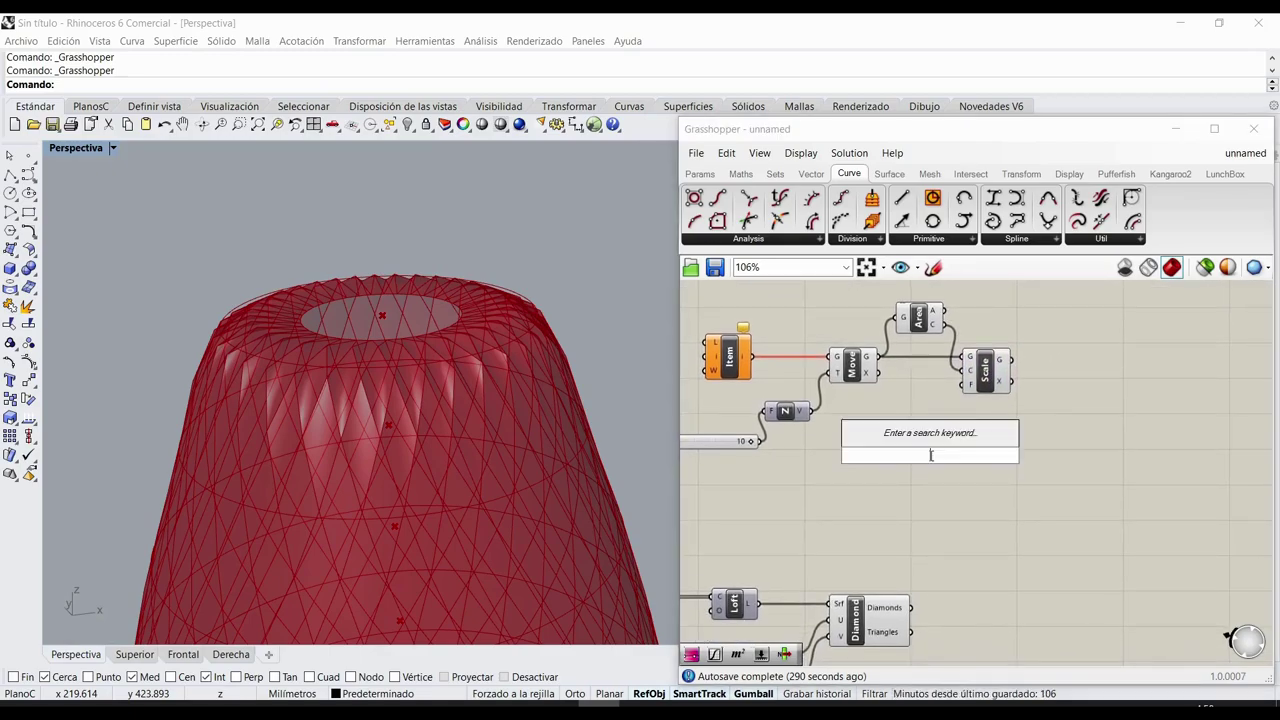
type("0.1")
key("Return")
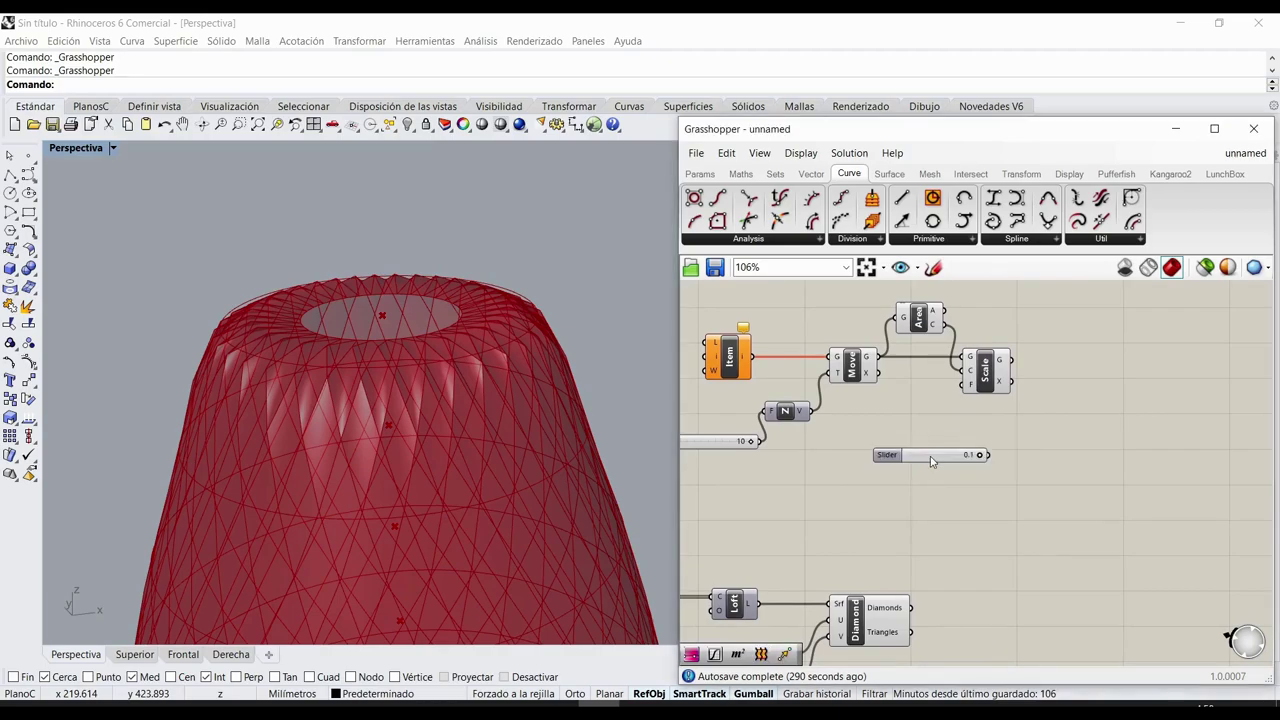
left_click_drag(931, 463, 806, 478)
right_click_drag(856, 419, 936, 441)
left_click_drag(903, 496, 1049, 405)
- Add a second Move component above and to the right of the new Scale component
right_click_drag(1062, 515, 929, 505)
double_click(1018, 408)
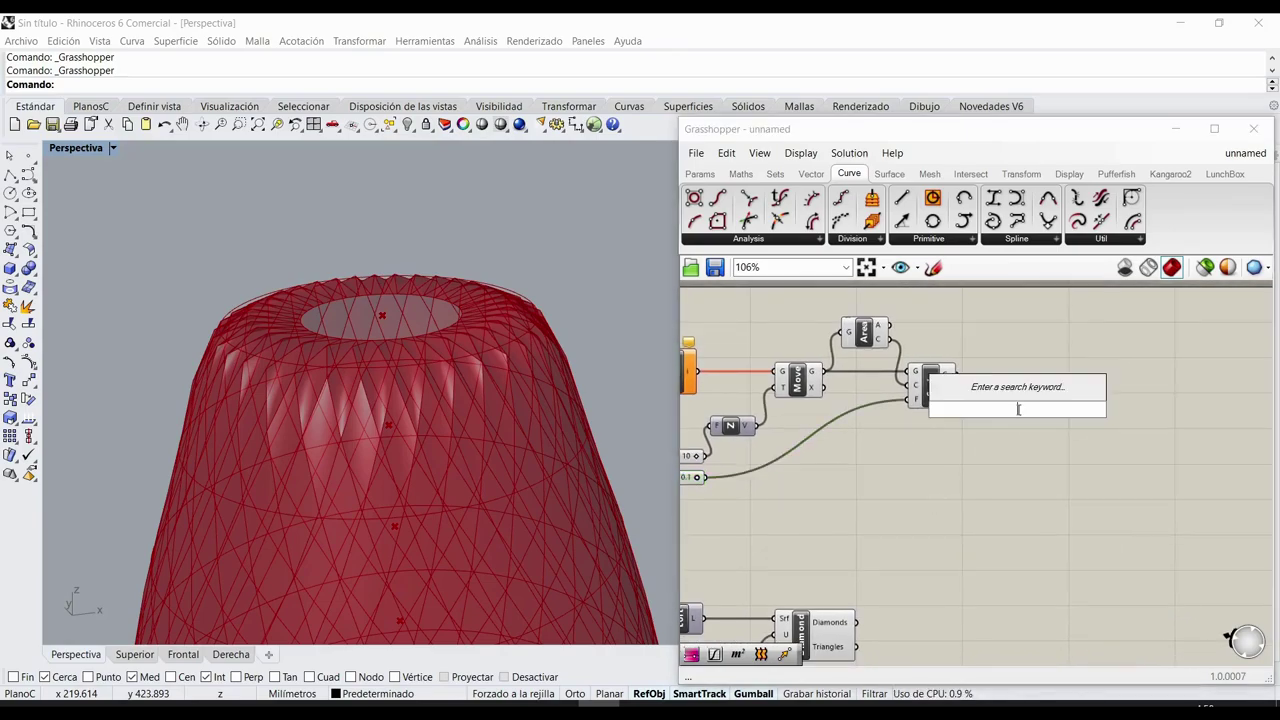
type("move")
key("Return")
left_click_drag(1020, 402, 1042, 334)
right_click_drag(1034, 474, 976, 555)
left_click_drag(980, 412, 974, 406)
- Add a second Unit Z component, wiring it to the second Move's G input and the Area component's A output to T
double_click(993, 513)
type("z")
key("Return")
left_click_drag(993, 512, 960, 406)
scroll(896, 437, "up", 1)
left_click(976, 395)
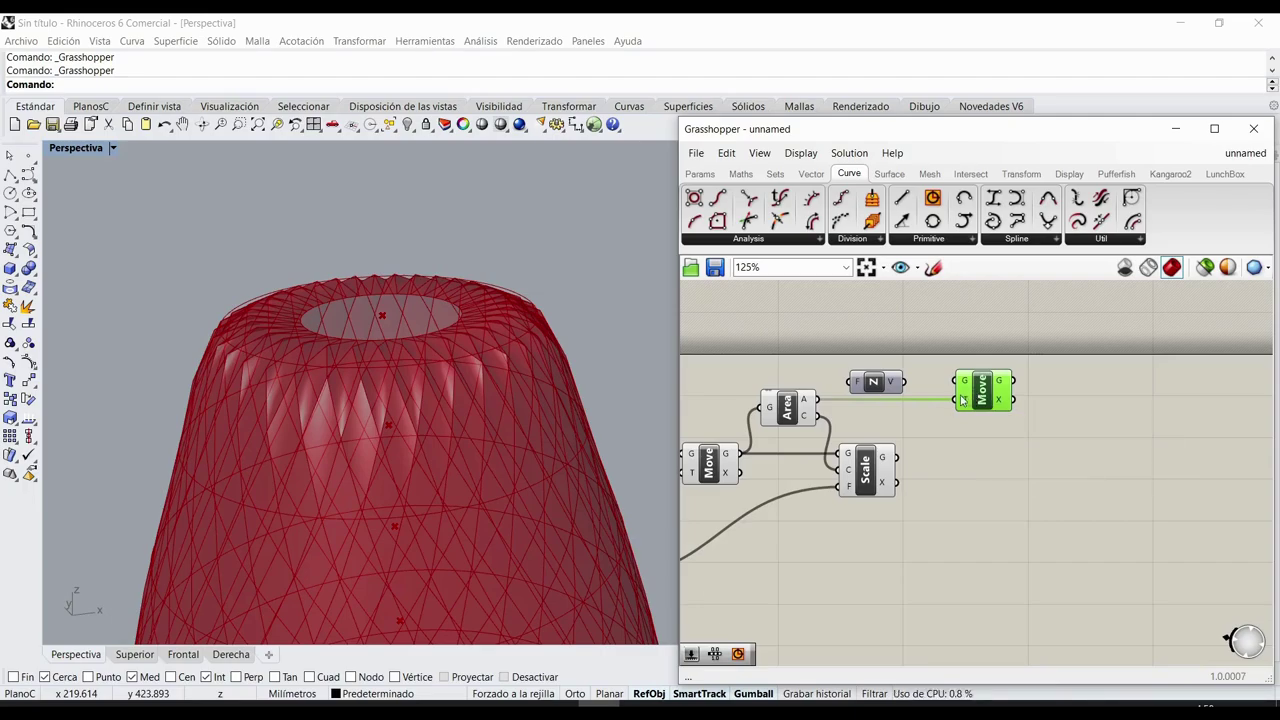
left_click_drag(882, 384, 962, 383)
- Create another number slider of 10 below the 0.1 slider and connect it to the second Unit Z's factor input
scroll(920, 510, "down", 2)
right_click_drag(905, 522, 977, 474)
scroll(995, 398, "up", 1)
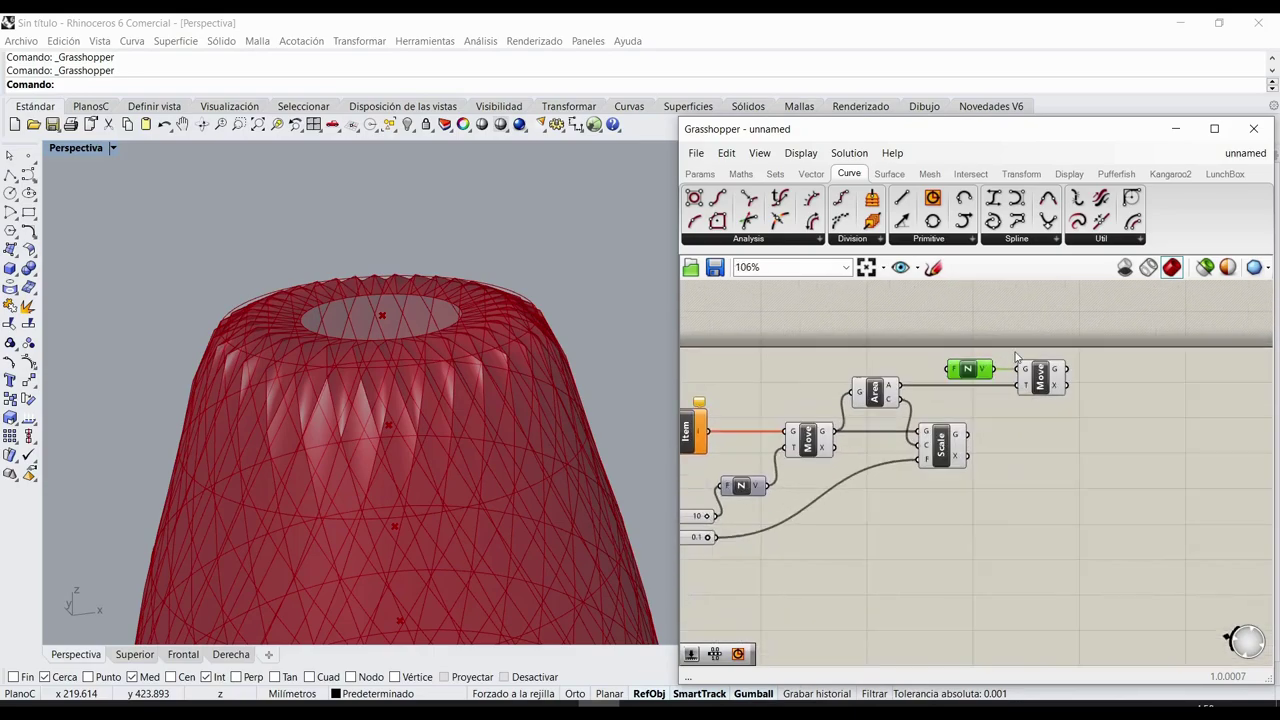
scroll(1003, 373, "up", 2)
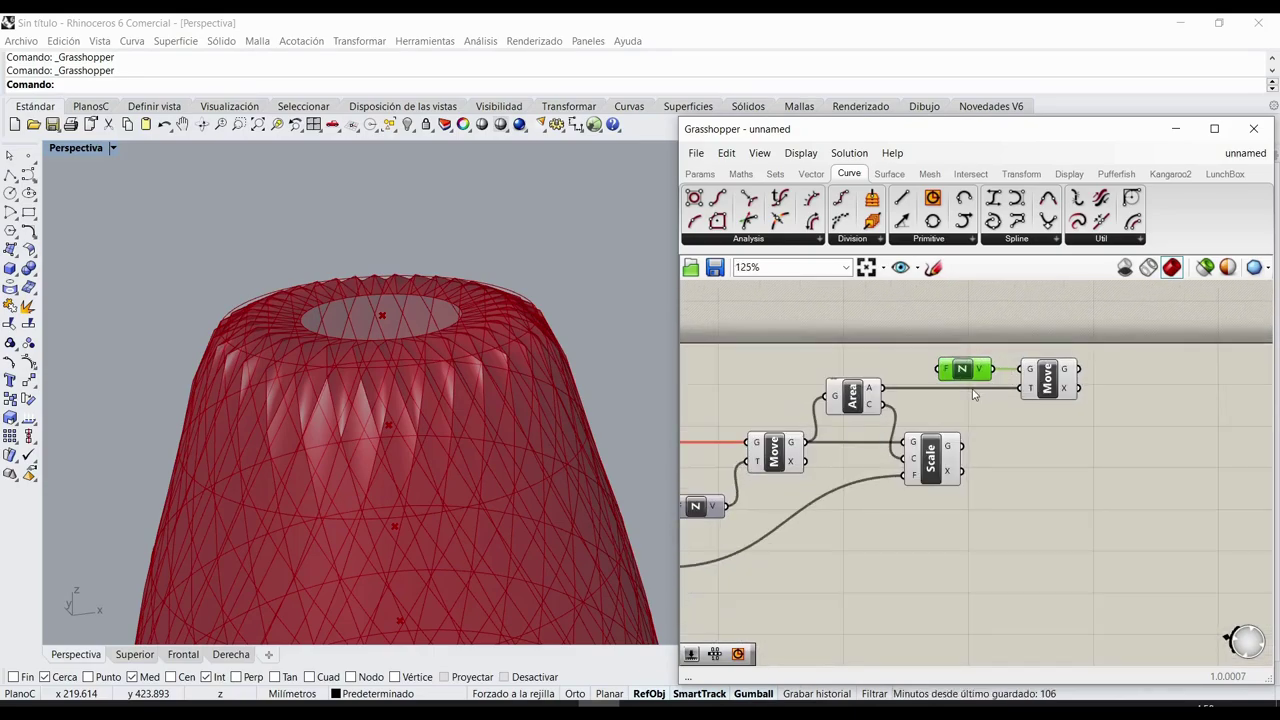
scroll(1037, 385, "down", 3)
double_click(886, 533)
type("10")
key("Return")
left_click_drag(758, 530, 1008, 367)
right_click_drag(1084, 472, 984, 466)
left_click(995, 469)
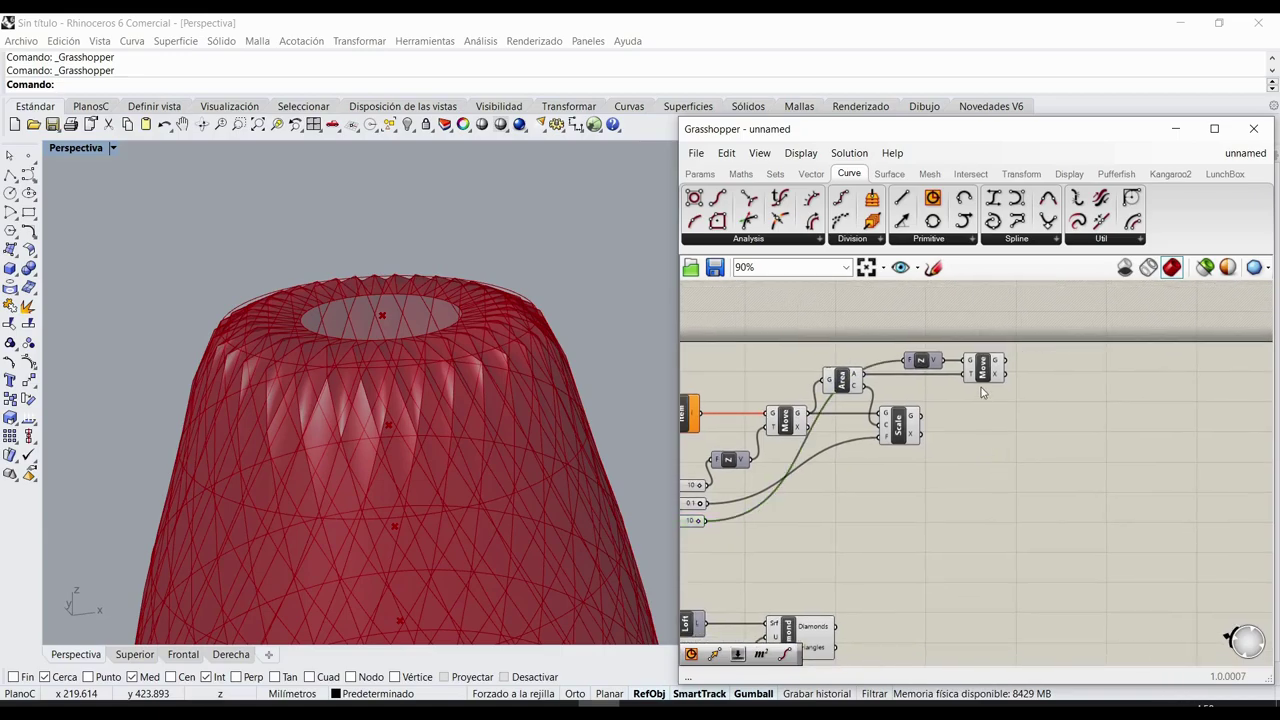
left_click(982, 370)
left_click(960, 440)
- Add an End Points component below the new Scale component and wire the List Item output to its curve input
right_click_drag(910, 482, 910, 460)
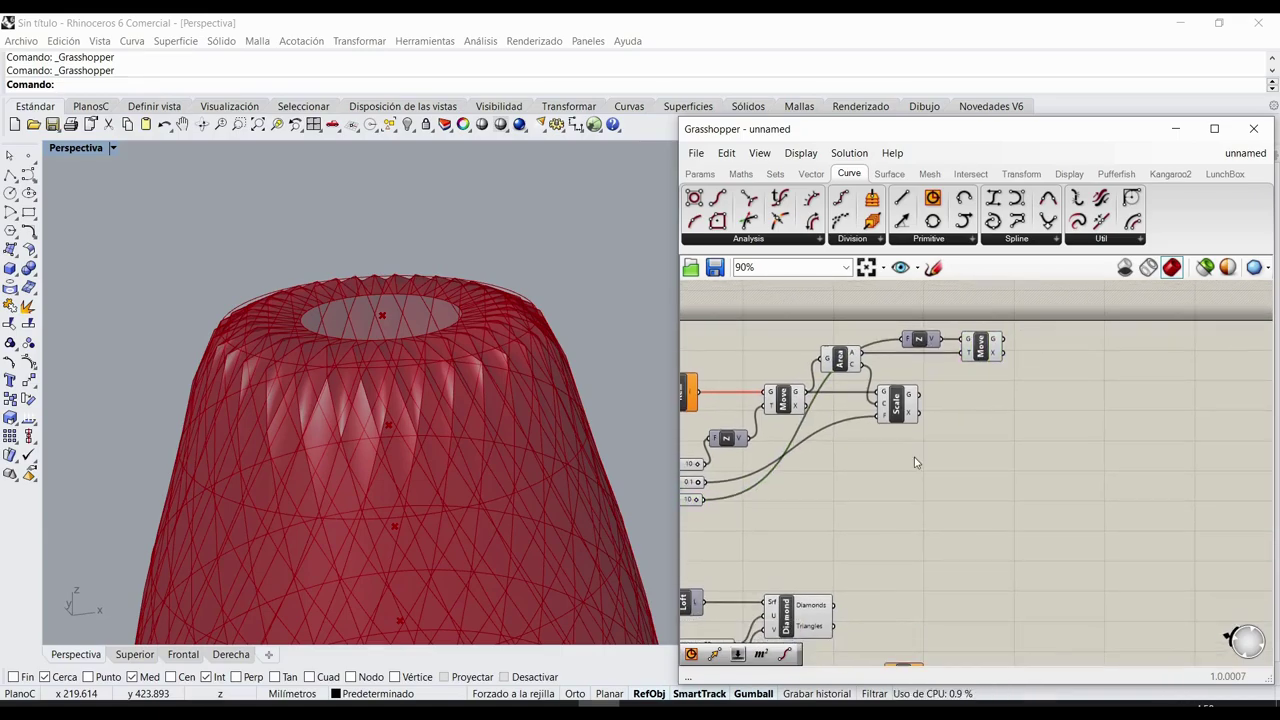
double_click(958, 492)
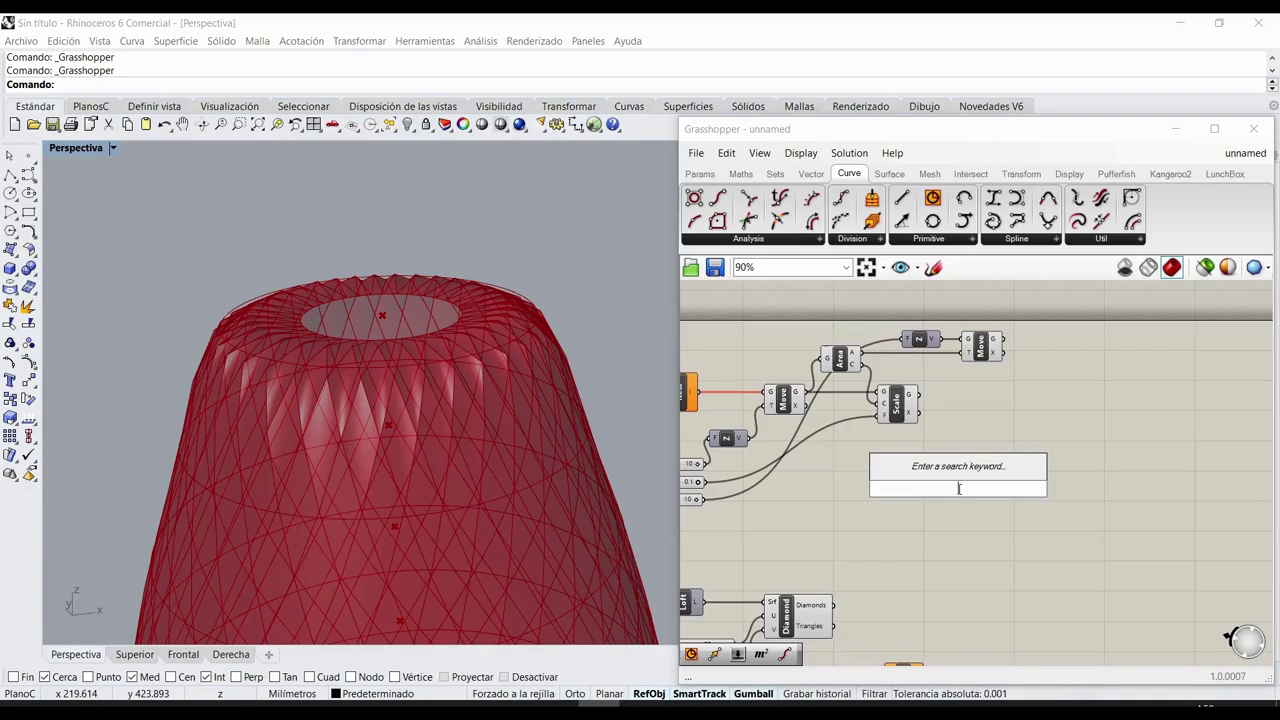
type("end")
key("Return")
left_click(944, 472)
right_click_drag(910, 503, 948, 511)
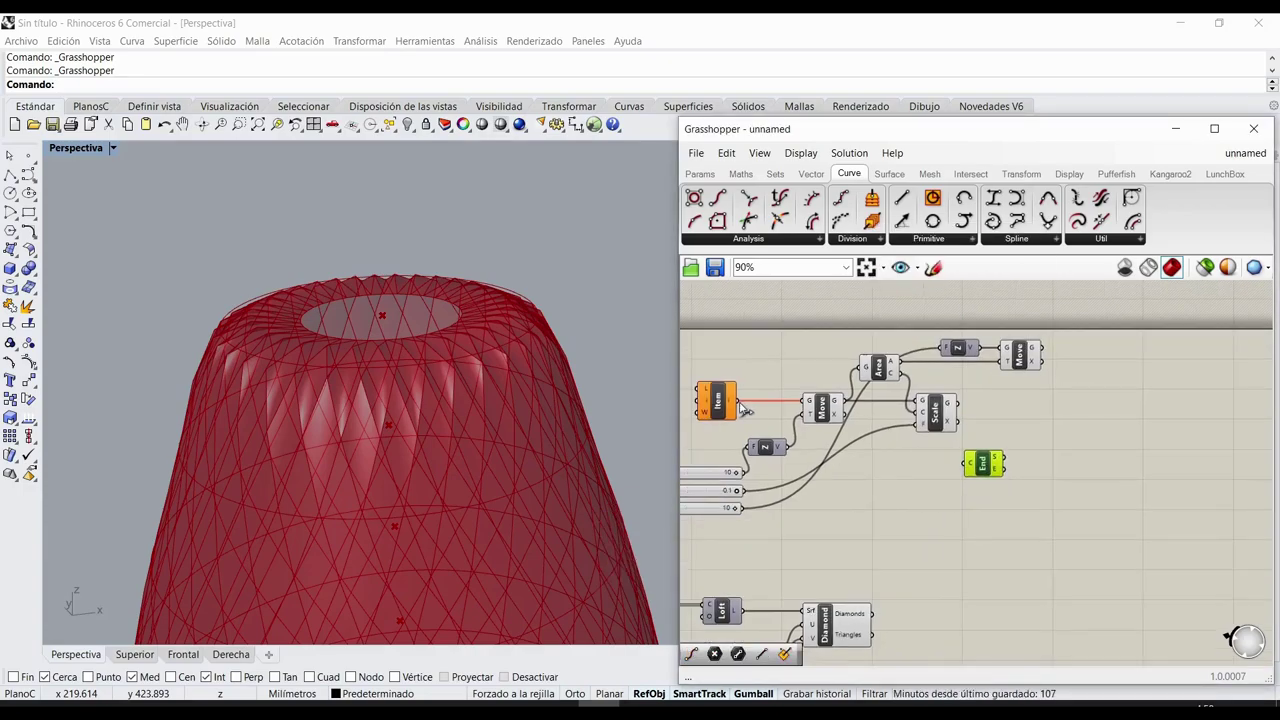
left_click_drag(746, 408, 967, 462)
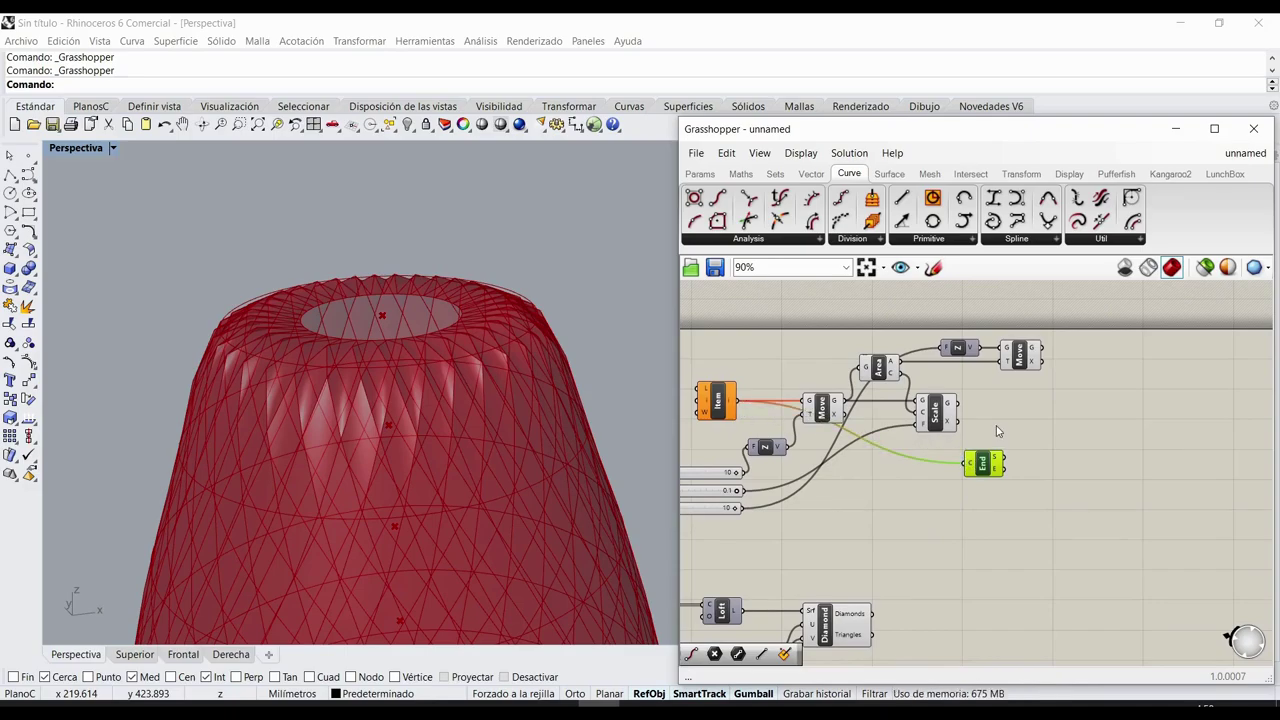
- Add a second End Points component directly below the first and feed it the new Scale component's G output
right_click_drag(997, 431, 954, 414)
left_click(954, 414)
double_click(947, 521)
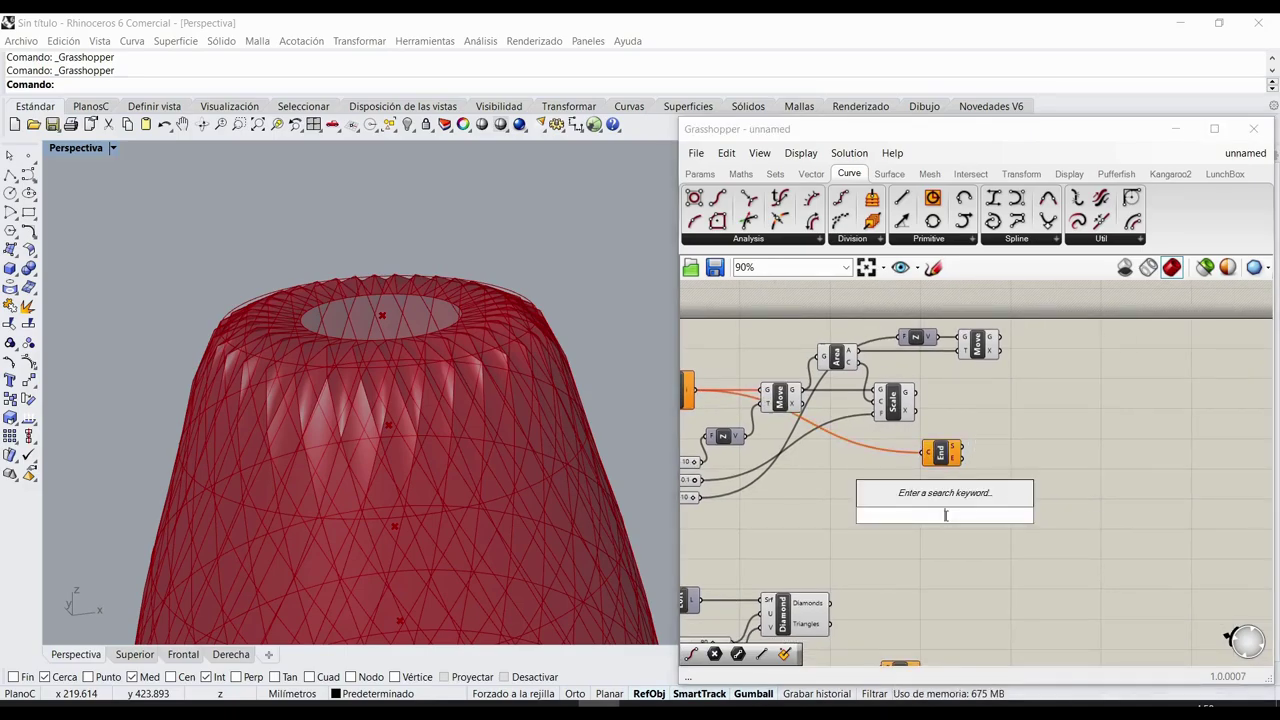
type("end")
key("Return")
left_click_drag(946, 521, 944, 487)
left_click_drag(924, 401, 929, 486)
left_click(987, 441)
- Add a Point parameter collecting the start points of both End Points components and the second Move's G output
right_click_drag(999, 467, 937, 474)
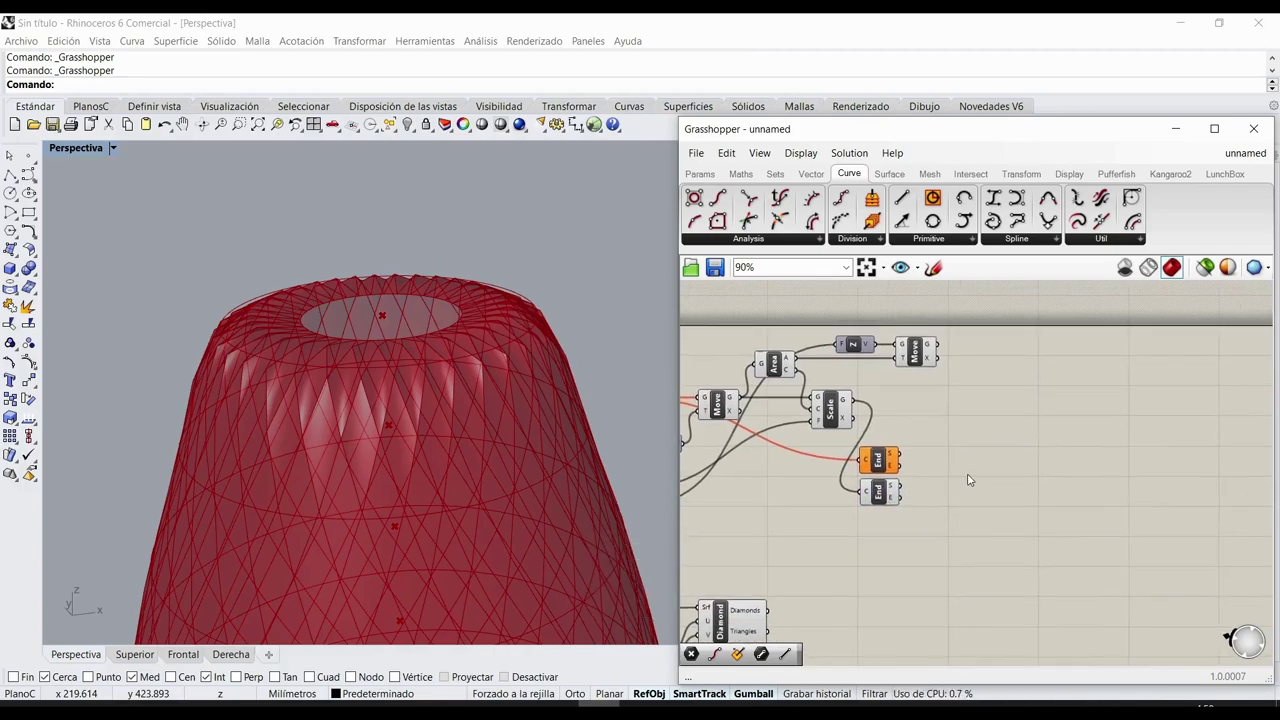
double_click(968, 474)
type("poin")
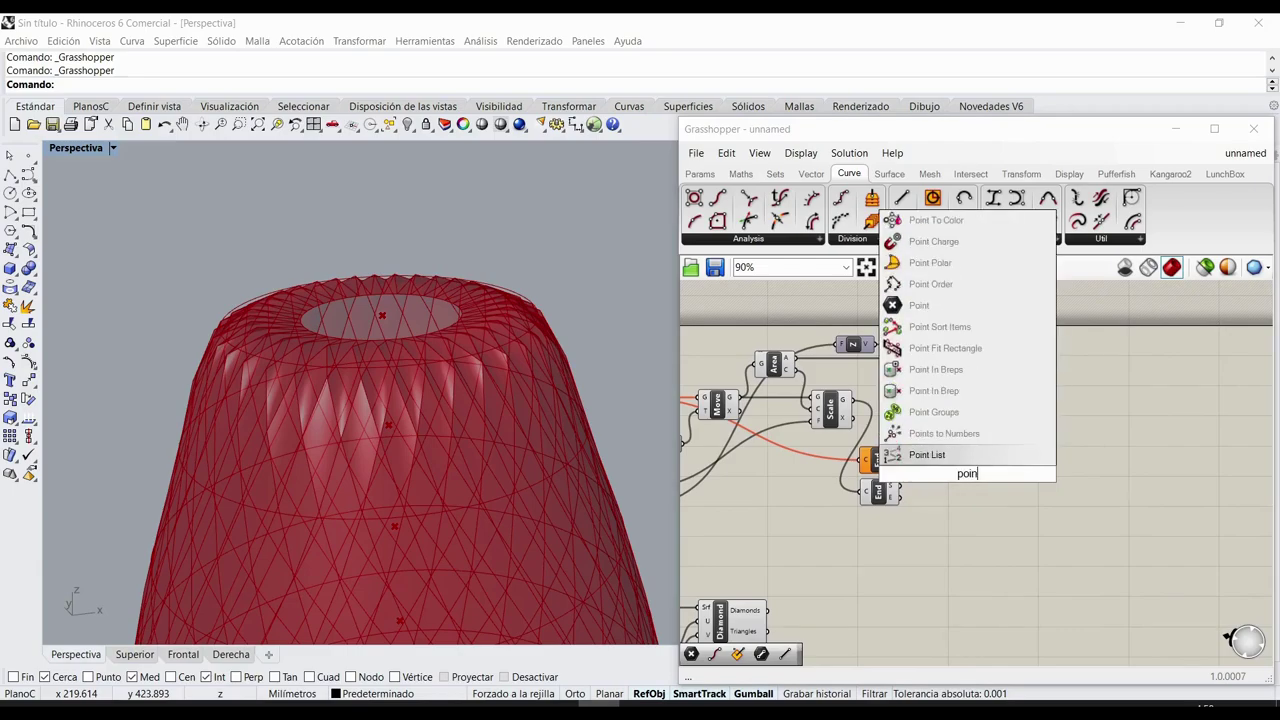
left_click(962, 305)
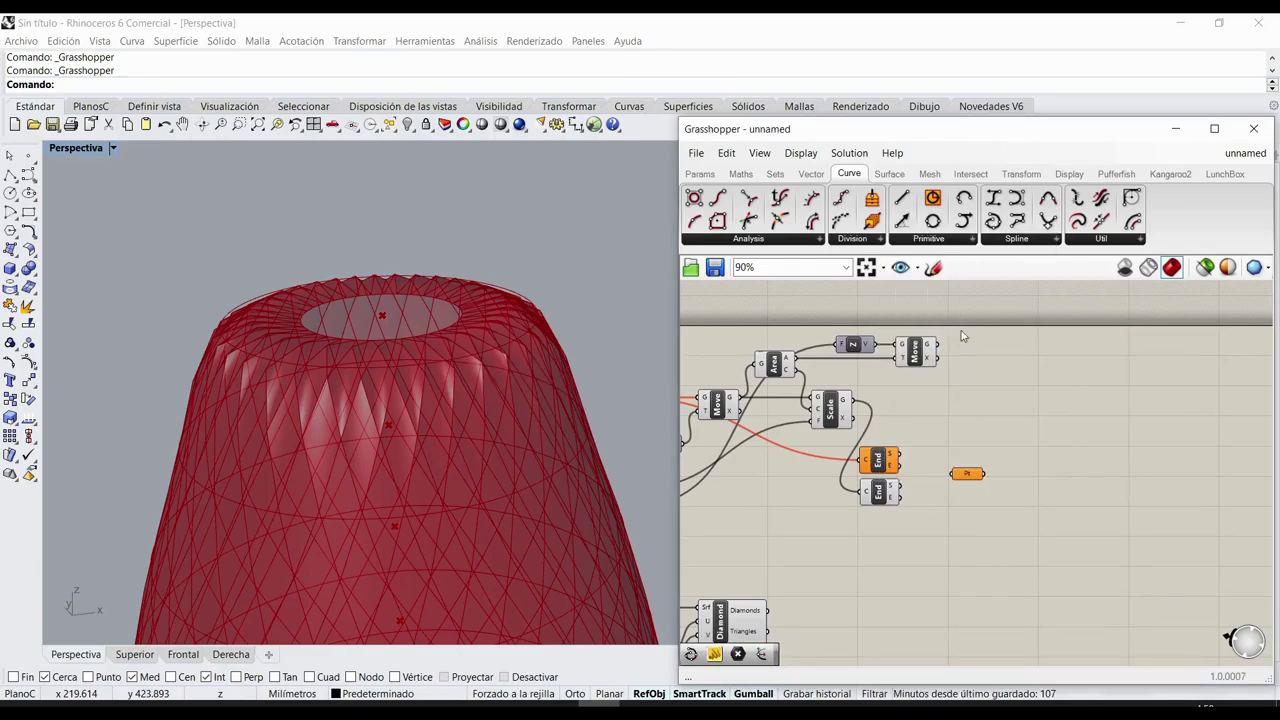
left_click_drag(973, 479, 970, 447)
left_click_drag(863, 403, 953, 447)
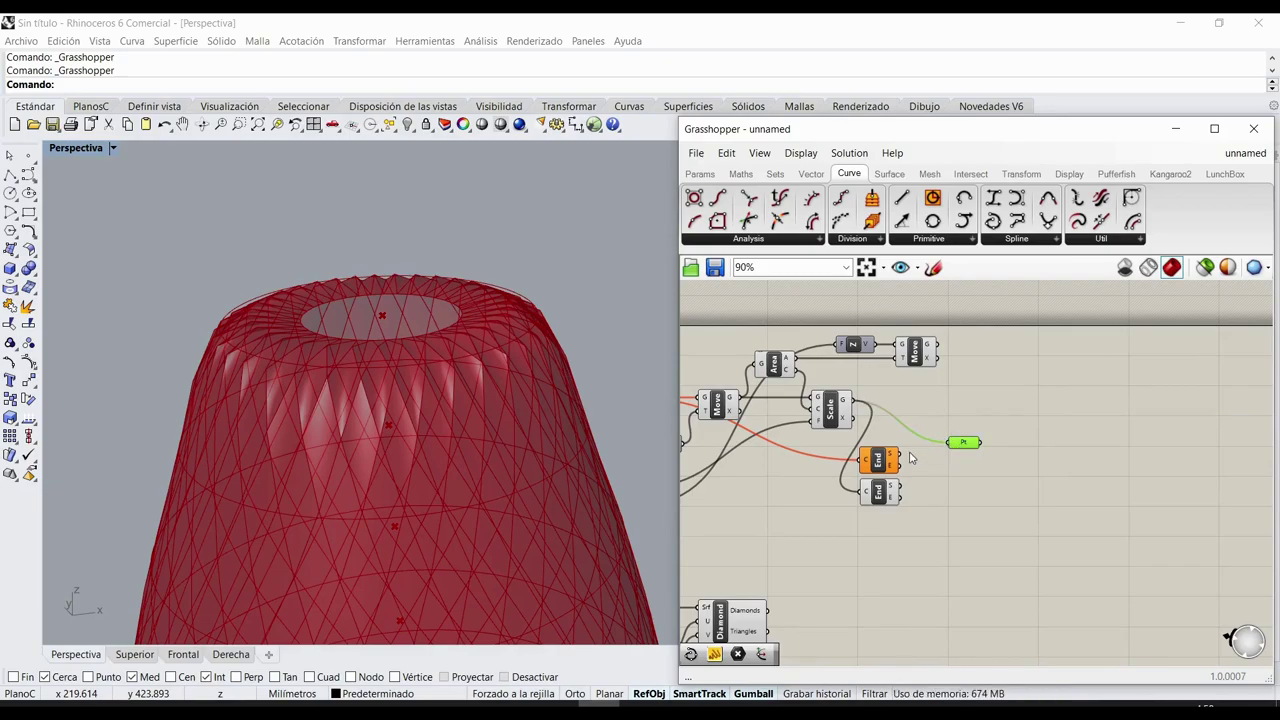
left_click_drag(900, 455, 948, 442)
left_click_drag(905, 492, 950, 443, "shift")
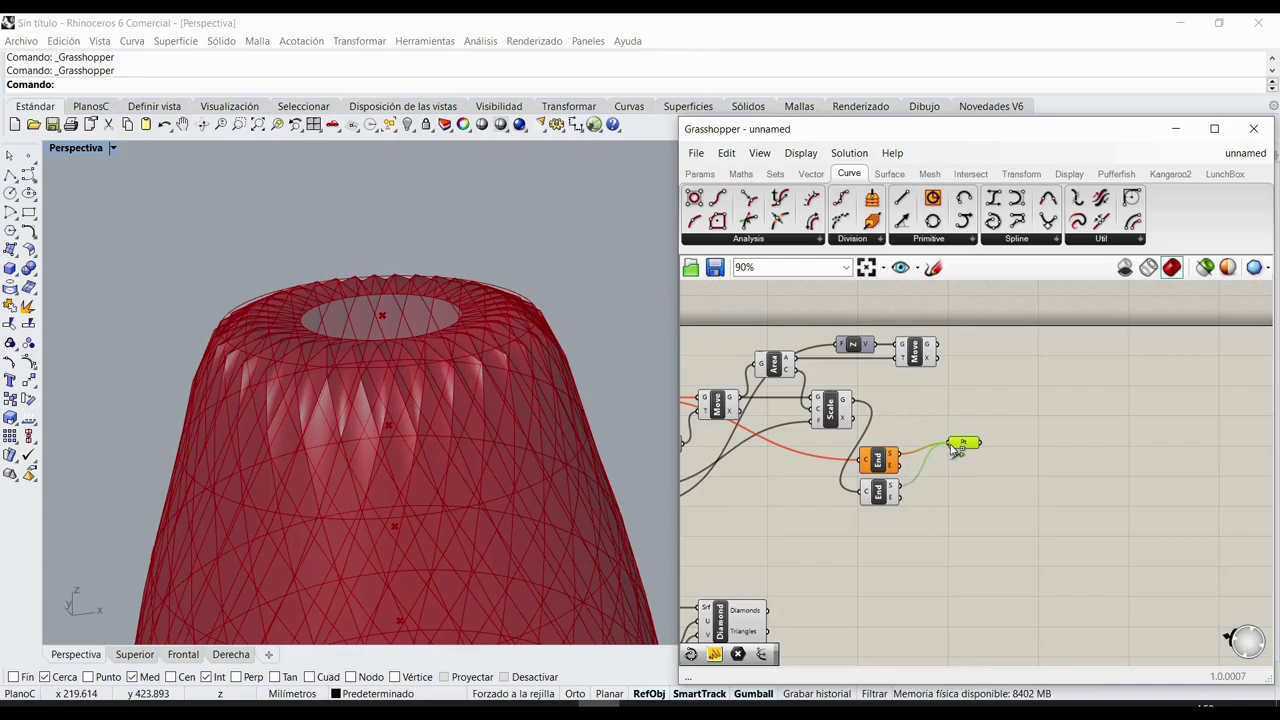
left_click_drag(946, 352, 958, 448, "shift")
left_click(960, 468)
- Add an Interpolate curve component after the Point parameter and wire the points to its V input
scroll(866, 536, "down", 2)
right_click_drag(858, 536, 951, 500)
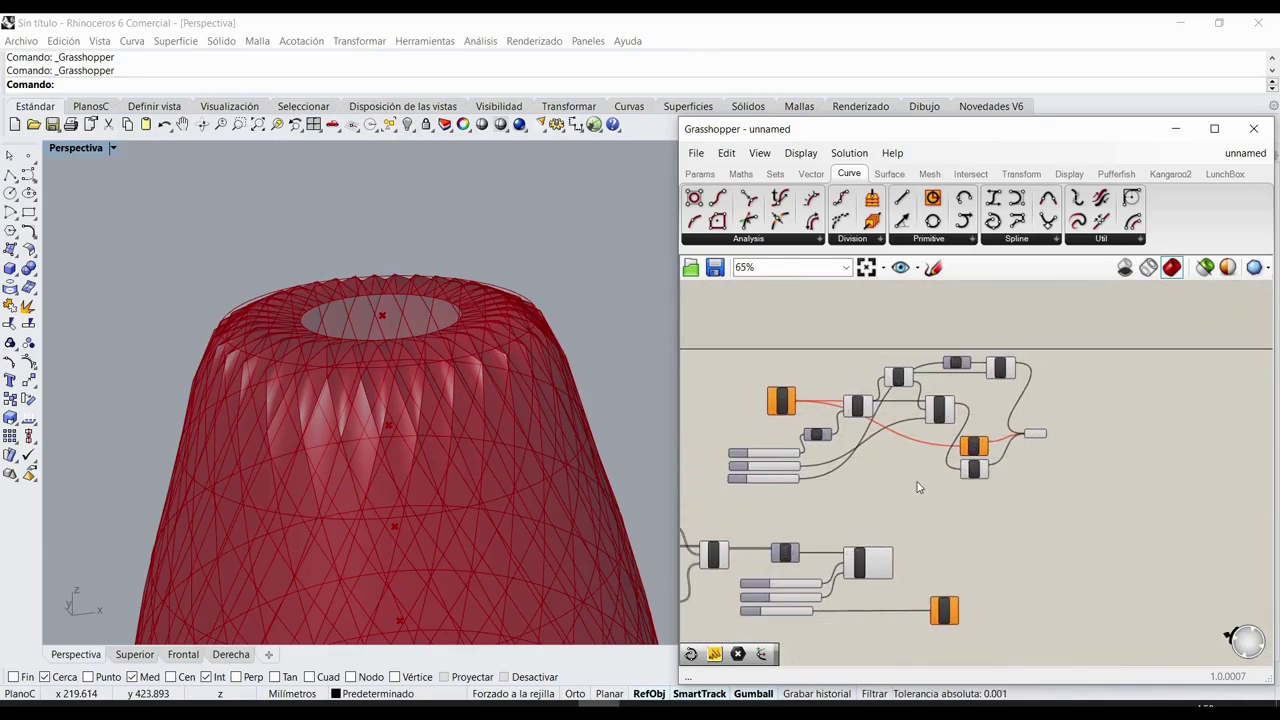
scroll(918, 481, "up", 3)
right_click_drag(957, 397, 940, 458)
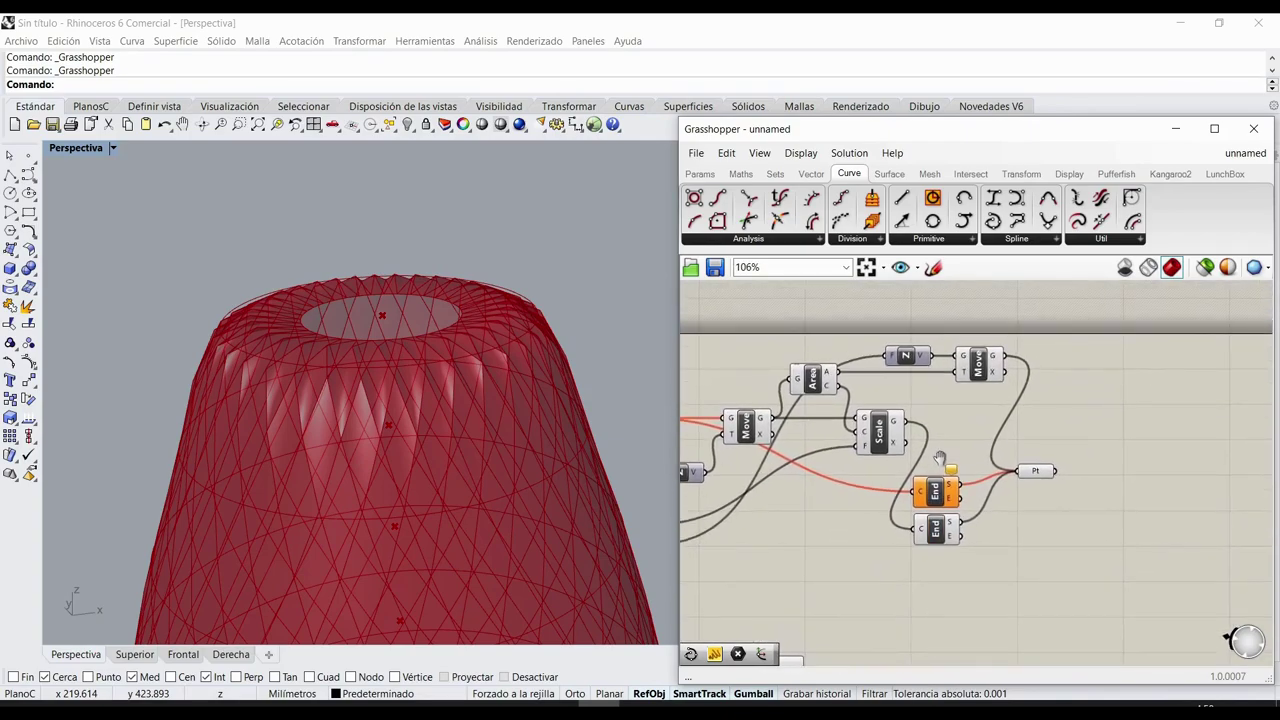
right_click_drag(940, 458, 835, 428)
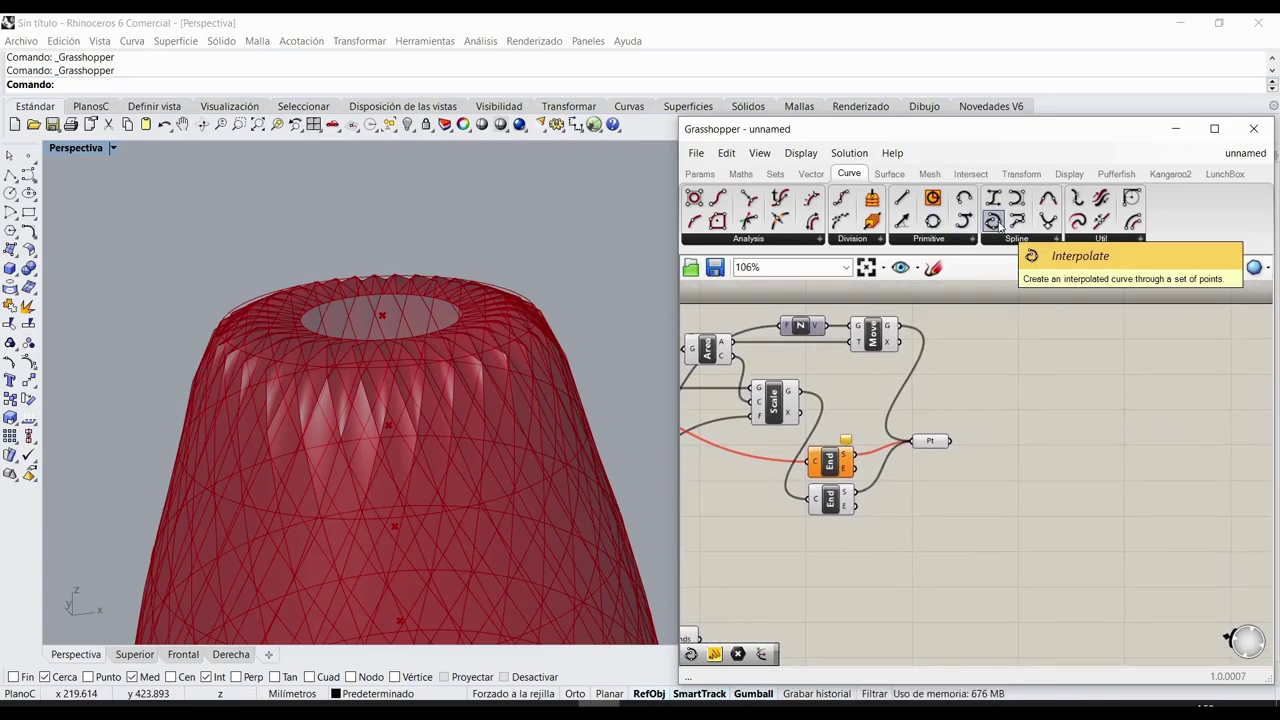
left_click_drag(997, 224, 1041, 476)
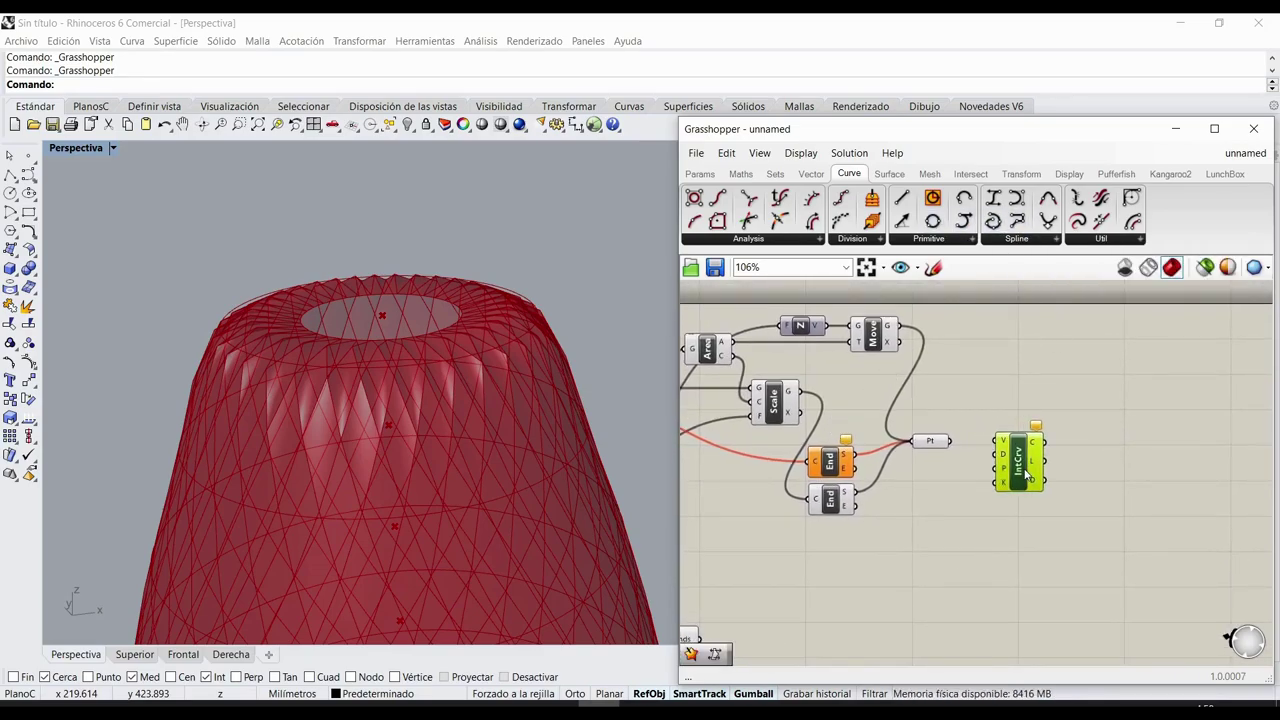
left_click_drag(949, 442, 1010, 457)
left_click(1111, 457)
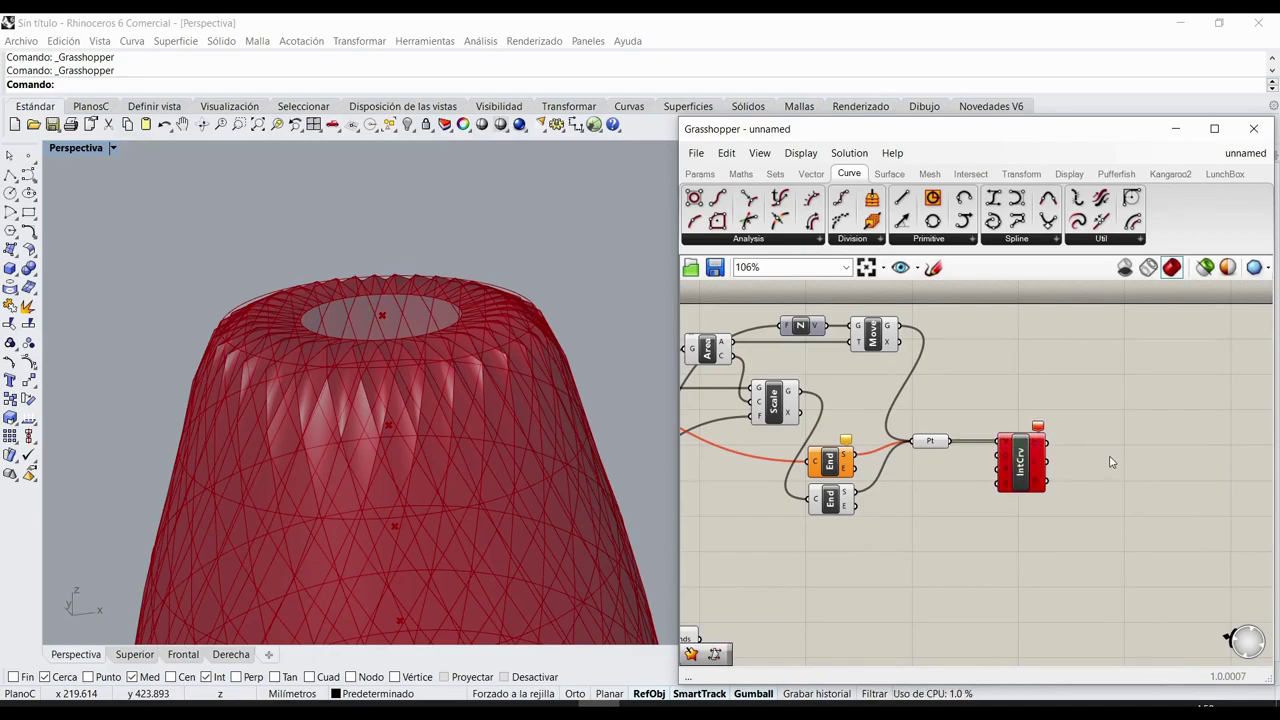
- Add a Rail Revolution component with the interpolated curve as profile P and the List Item output as rail R
right_click_drag(1111, 457, 994, 420)
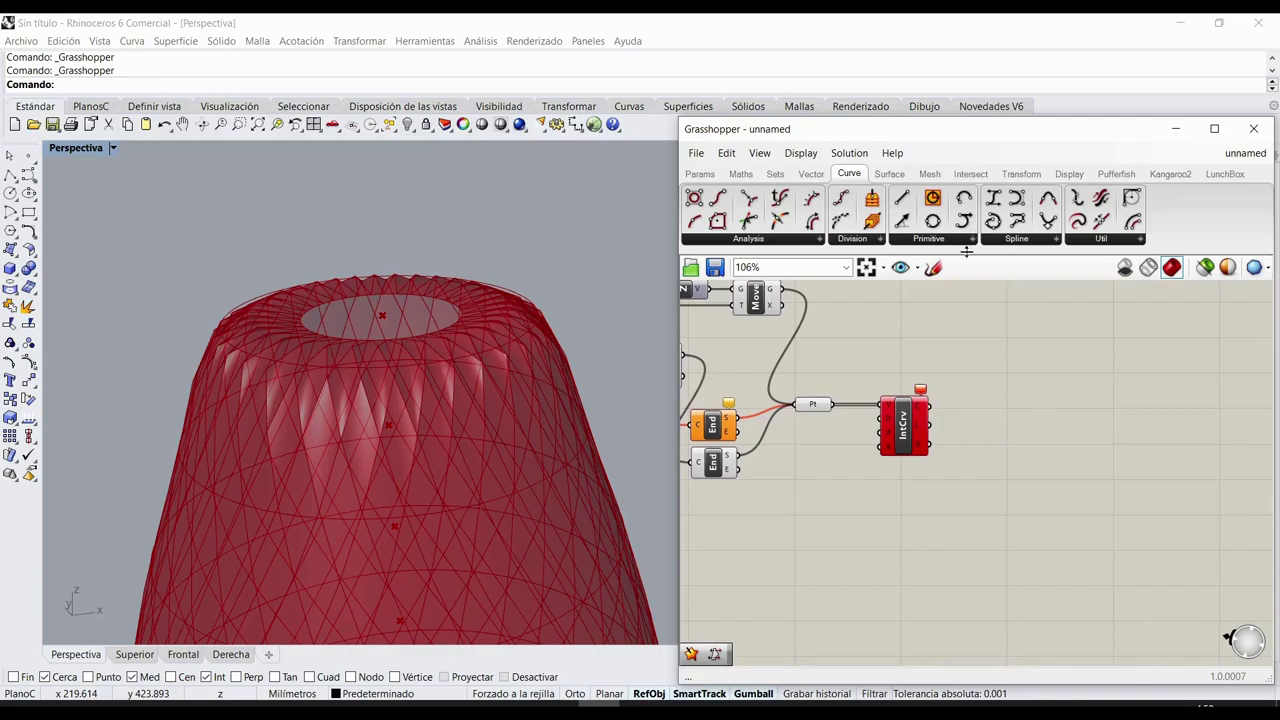
left_click(882, 175)
left_click(892, 240)
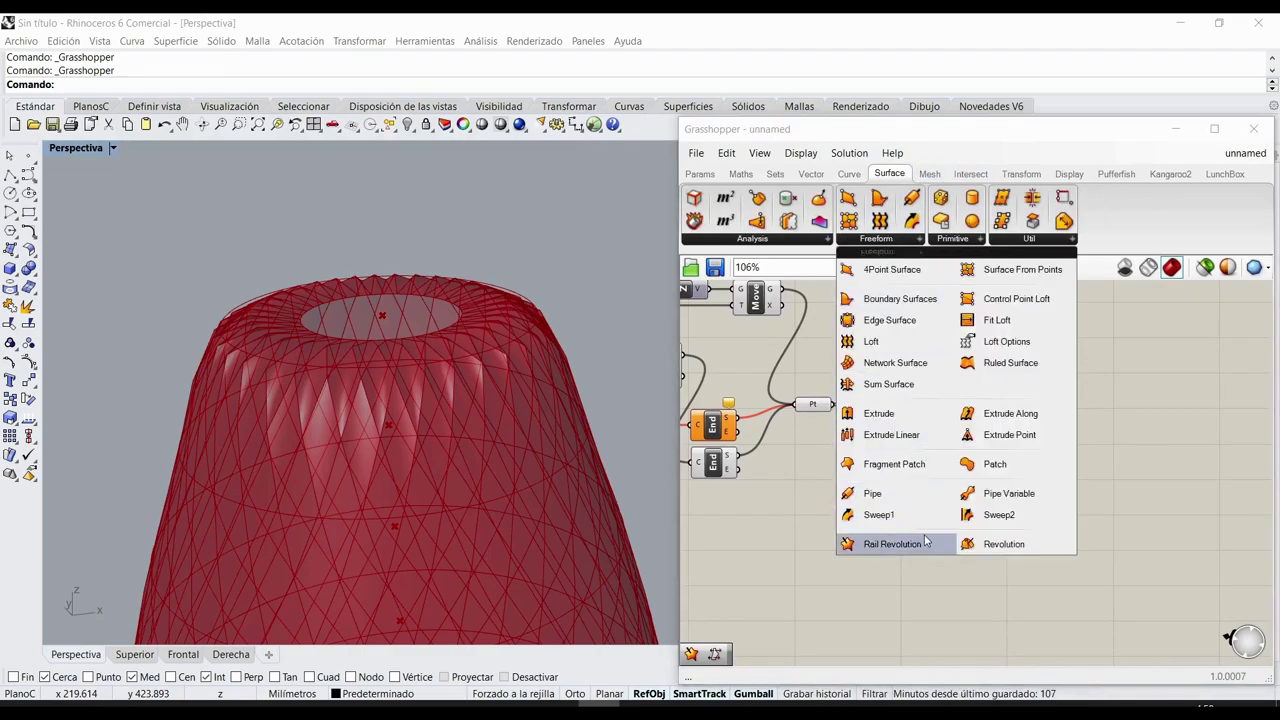
left_click(892, 544)
left_click(1000, 428)
left_click_drag(933, 409, 987, 430)
left_click(920, 514)
scroll(900, 502, "down", 4)
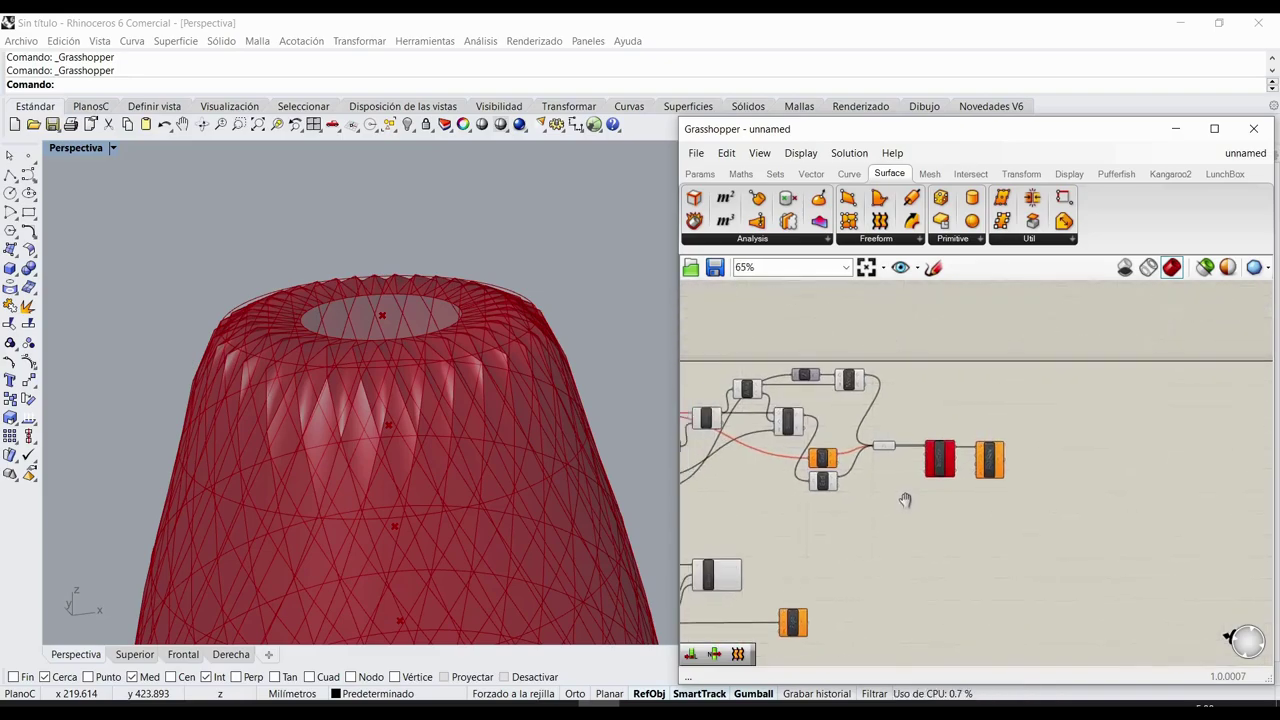
scroll(939, 487, "up", 2)
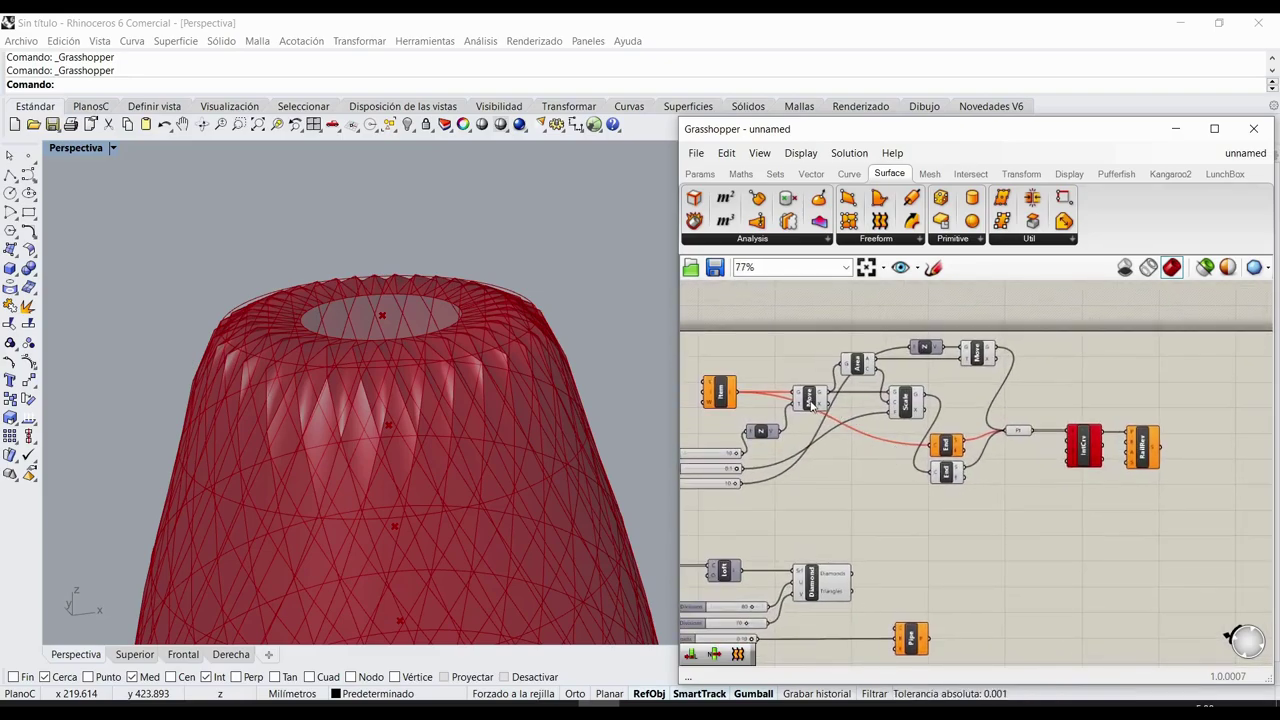
left_click_drag(742, 398, 1113, 460)
- Apply the expression x-2 to the List Item's index input
scroll(809, 387, "up", 3)
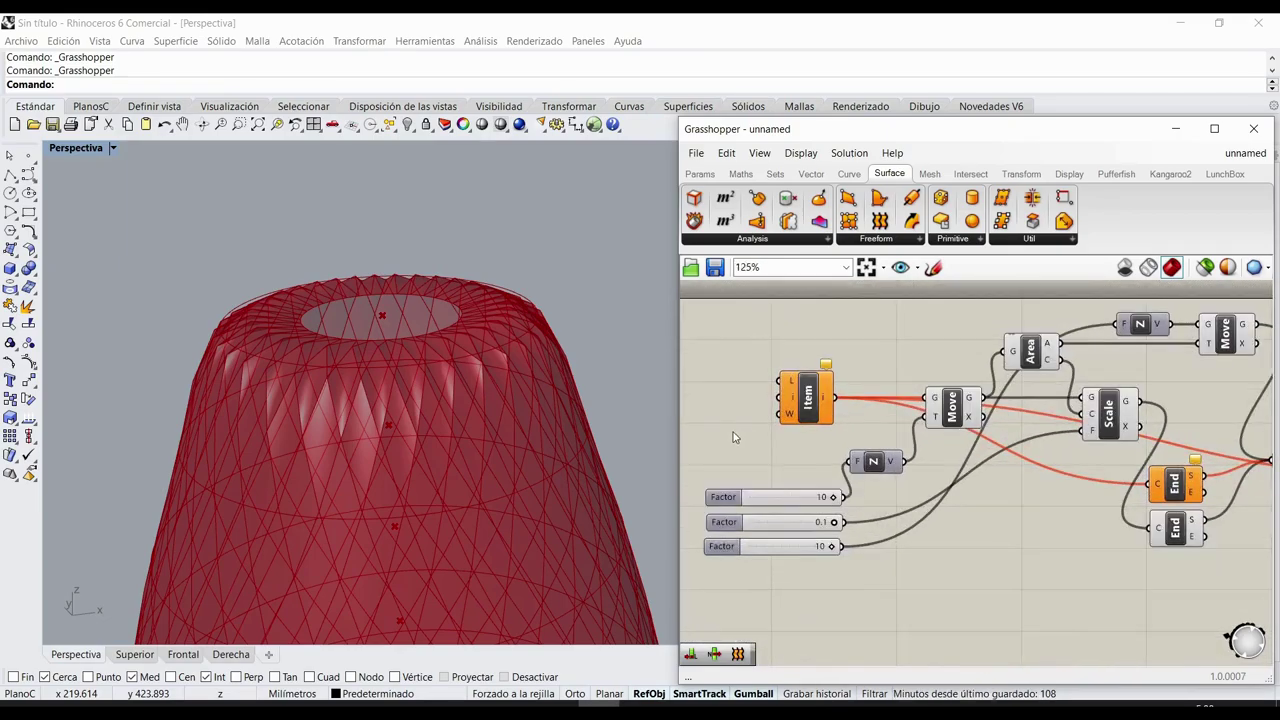
right_click(795, 401)
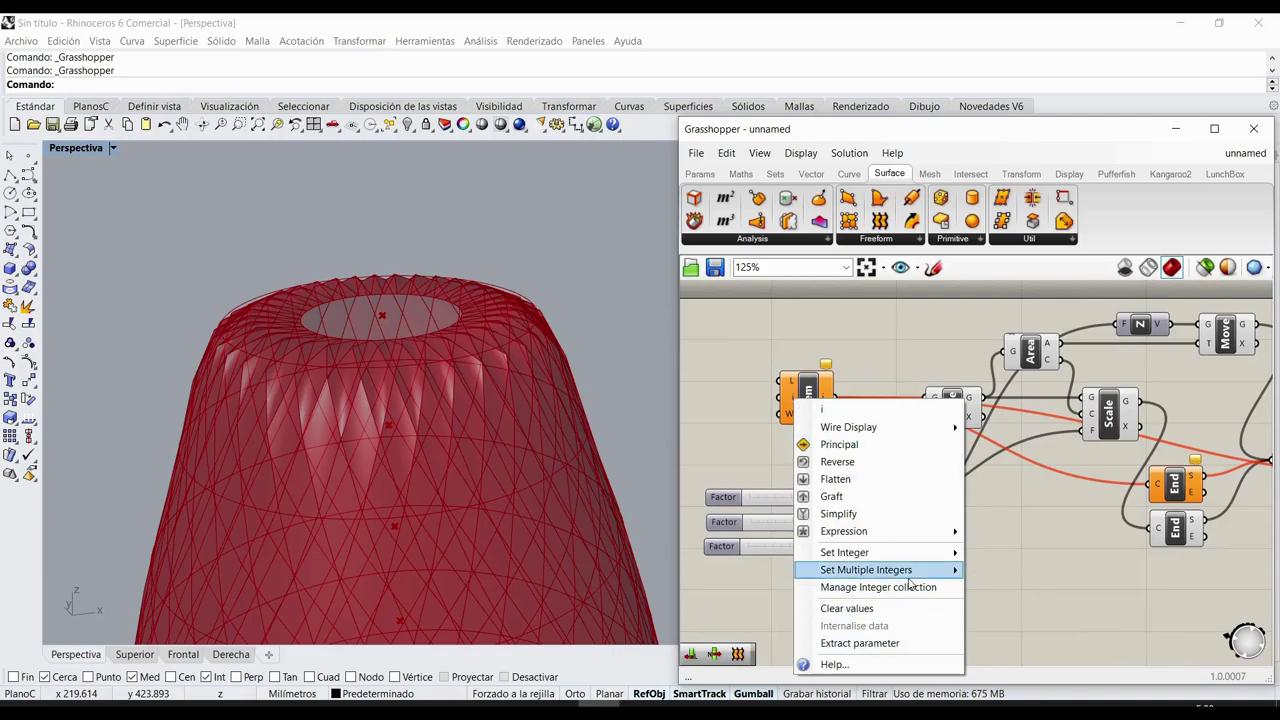
mouse_move(875, 535)
left_click(1061, 547)
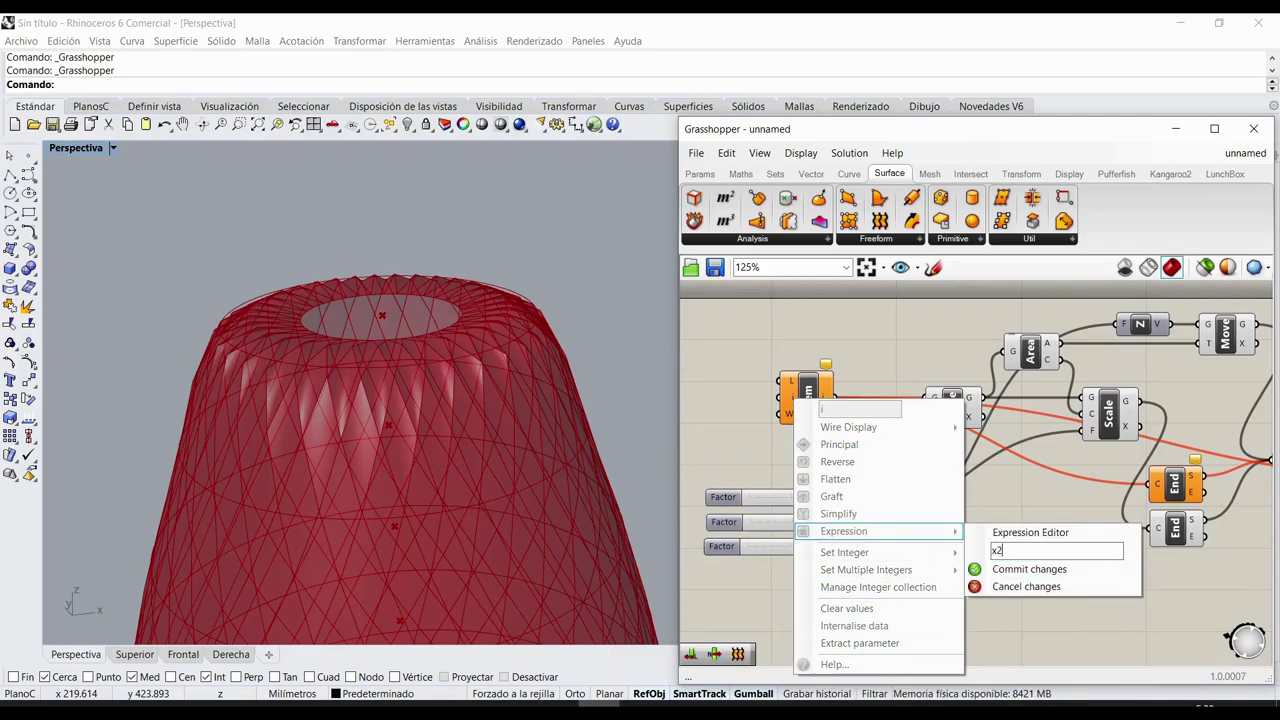
type("x-2")
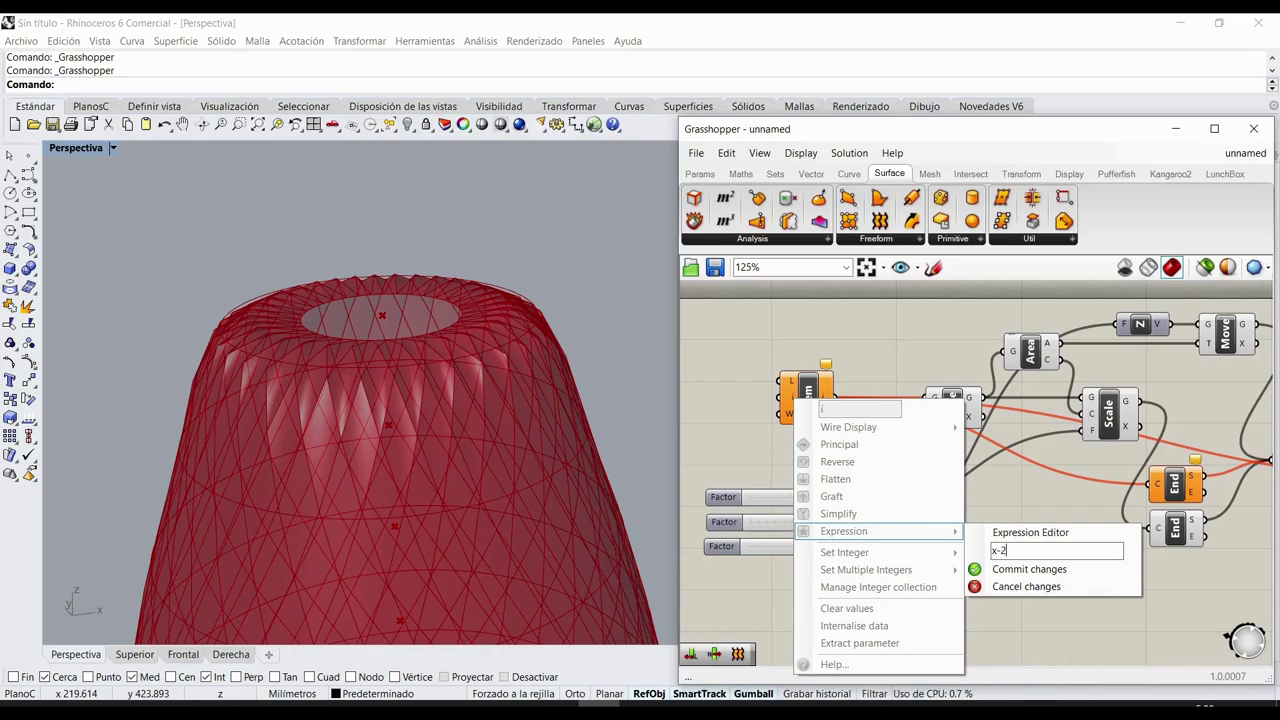
left_click(1064, 568)
- Move the lower row of components down and shift the Loft, Diamond, sliders and Pipe right to open space after Scale
scroll(1018, 548, "down", 4)
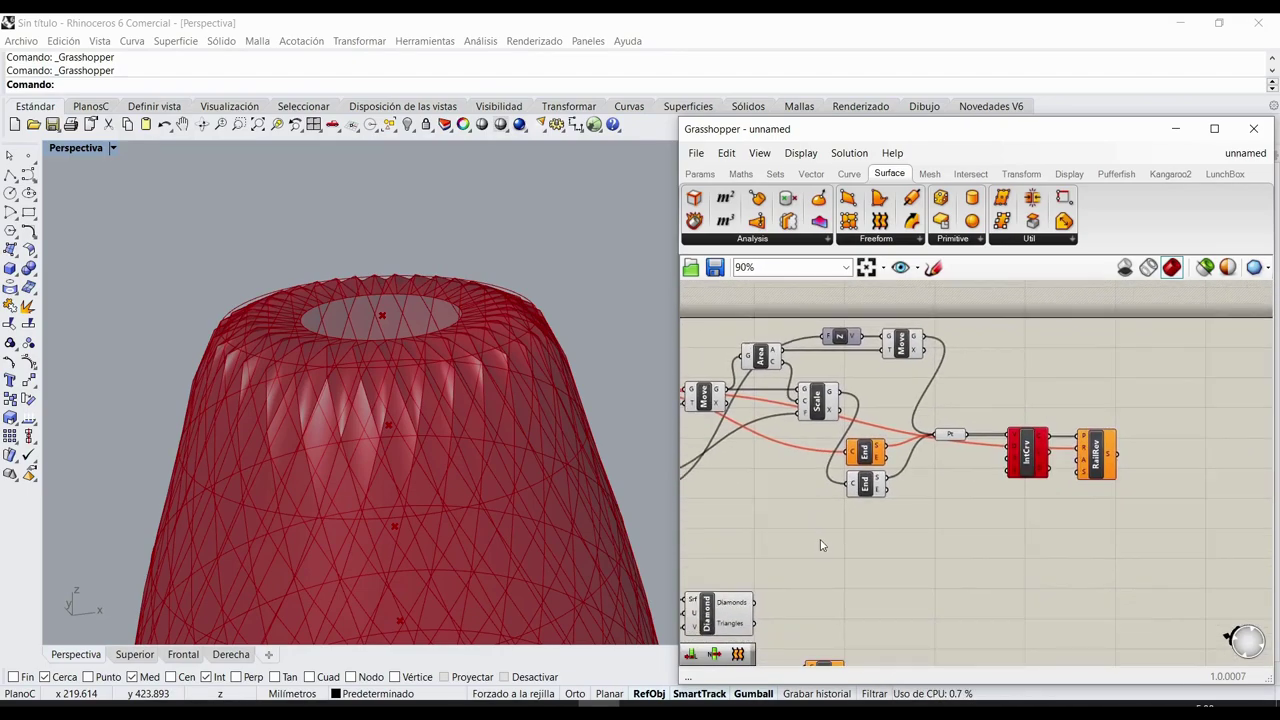
right_click_drag(843, 549, 1072, 440)
scroll(1074, 460, "down", 2)
left_click_drag(1097, 423, 711, 564)
left_click_drag(872, 490, 872, 516)
left_click(972, 428)
scroll(986, 465, "up", 4)
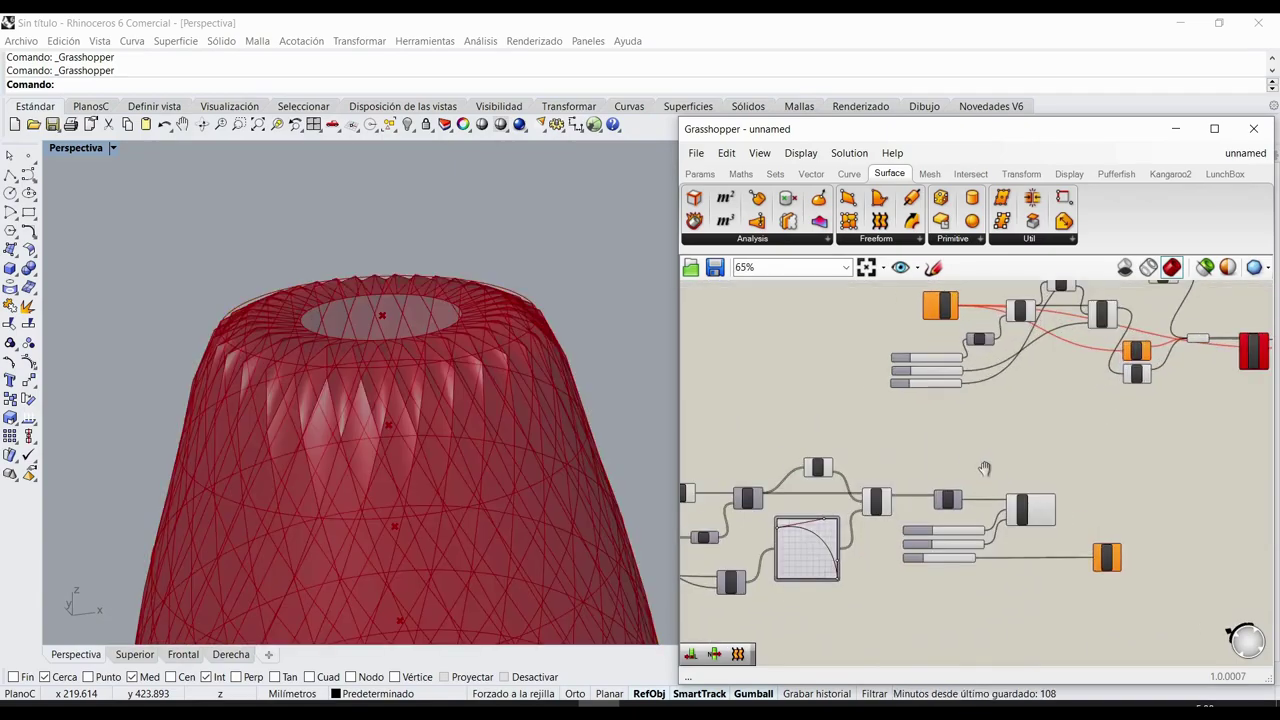
left_click_drag(1163, 467, 886, 615)
left_click_drag(917, 511, 957, 511)
left_click(929, 457)
- Add a List Length component between the lower Scale and Loft, fed by the Scale's G output
left_click(785, 176)
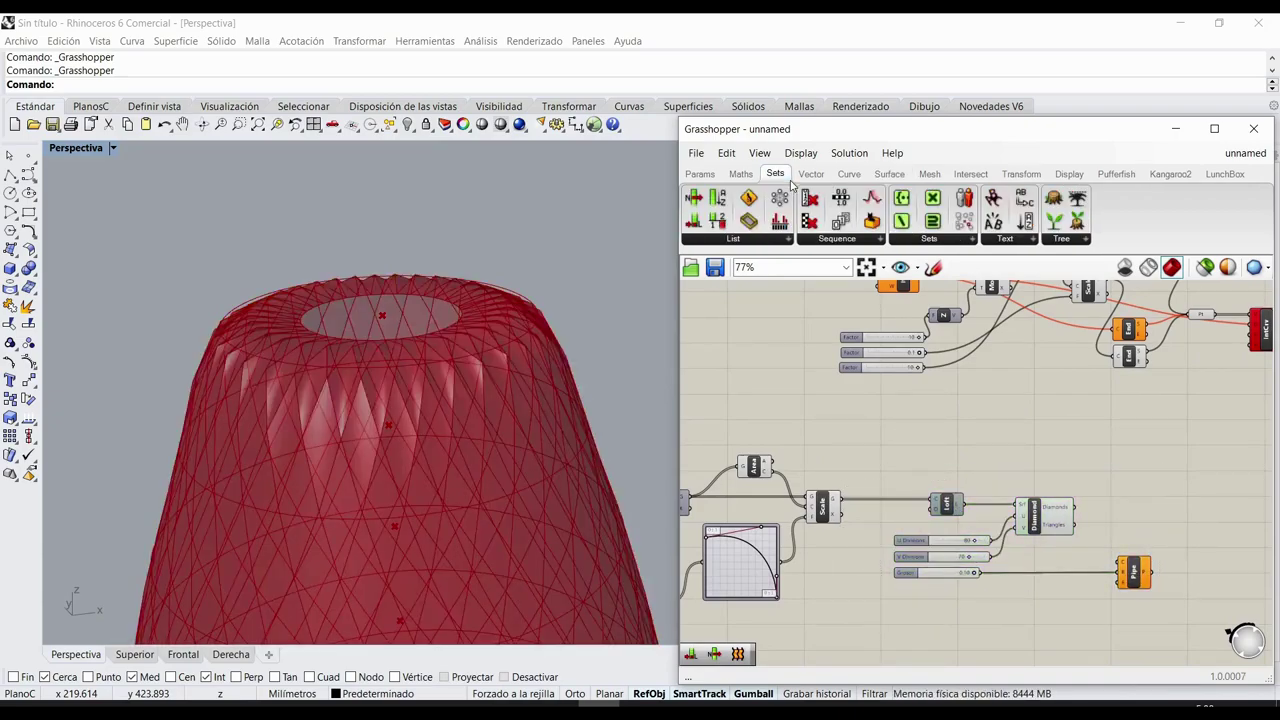
left_click_drag(694, 220, 857, 511)
scroll(878, 516, "up", 1)
left_click(895, 448)
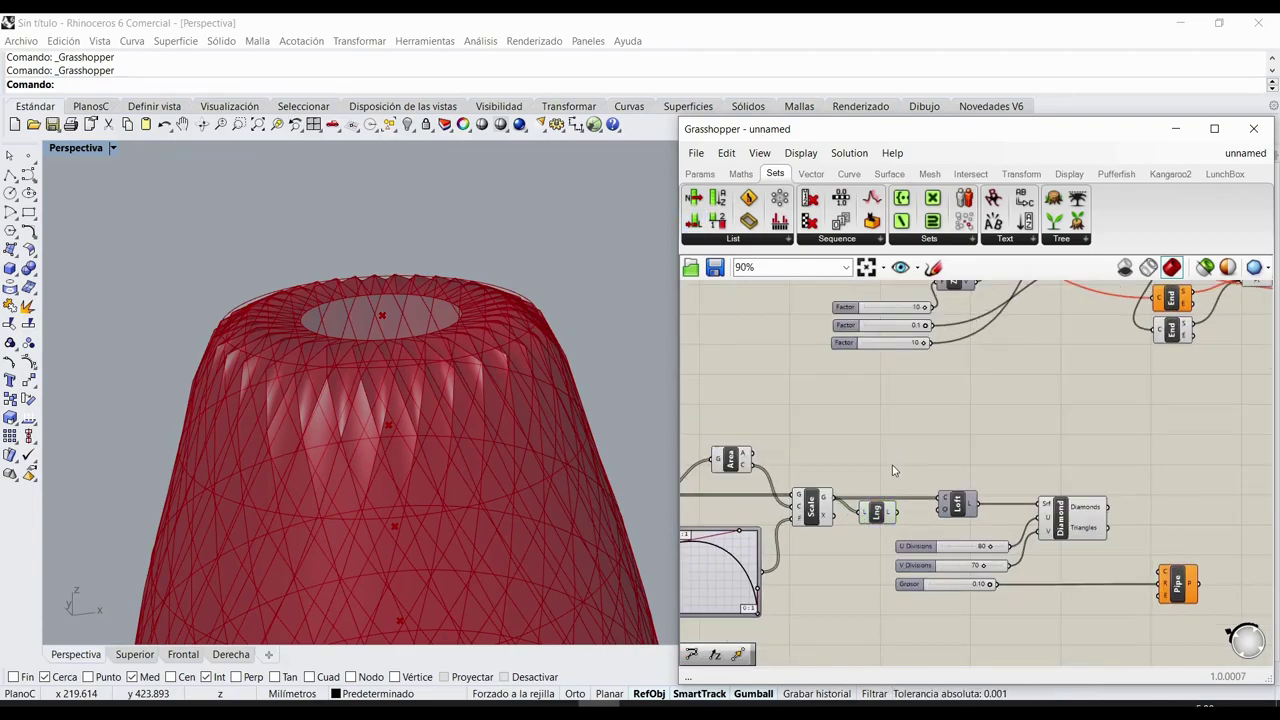
- Wire the List Length output to the List Item's index and the lower Scale's G output to its list input
scroll(893, 464, "down", 1)
right_click_drag(891, 461, 869, 522)
left_click_drag(880, 572, 861, 334)
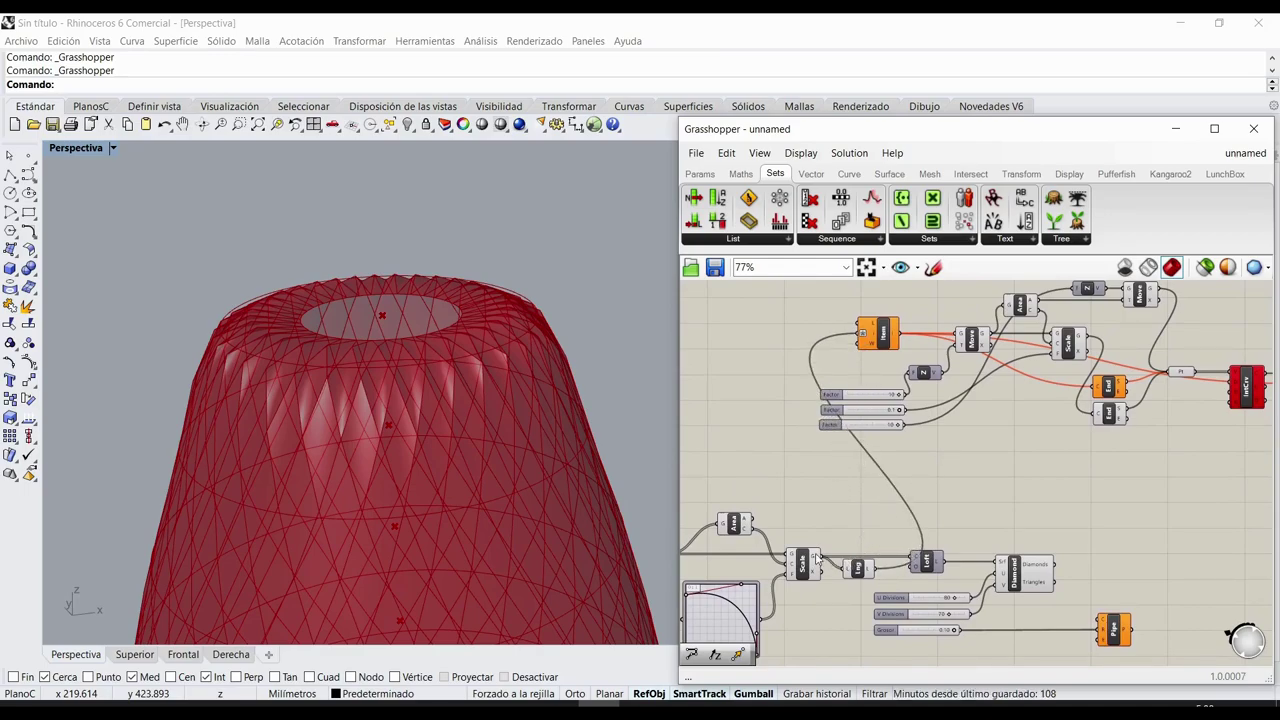
left_click_drag(826, 567, 862, 334)
- Replace the Area's A output with its C output at the second Move's T input, and lower Move and Unit Z slightly
scroll(954, 455, "down", 2)
right_click_drag(1021, 433, 962, 456)
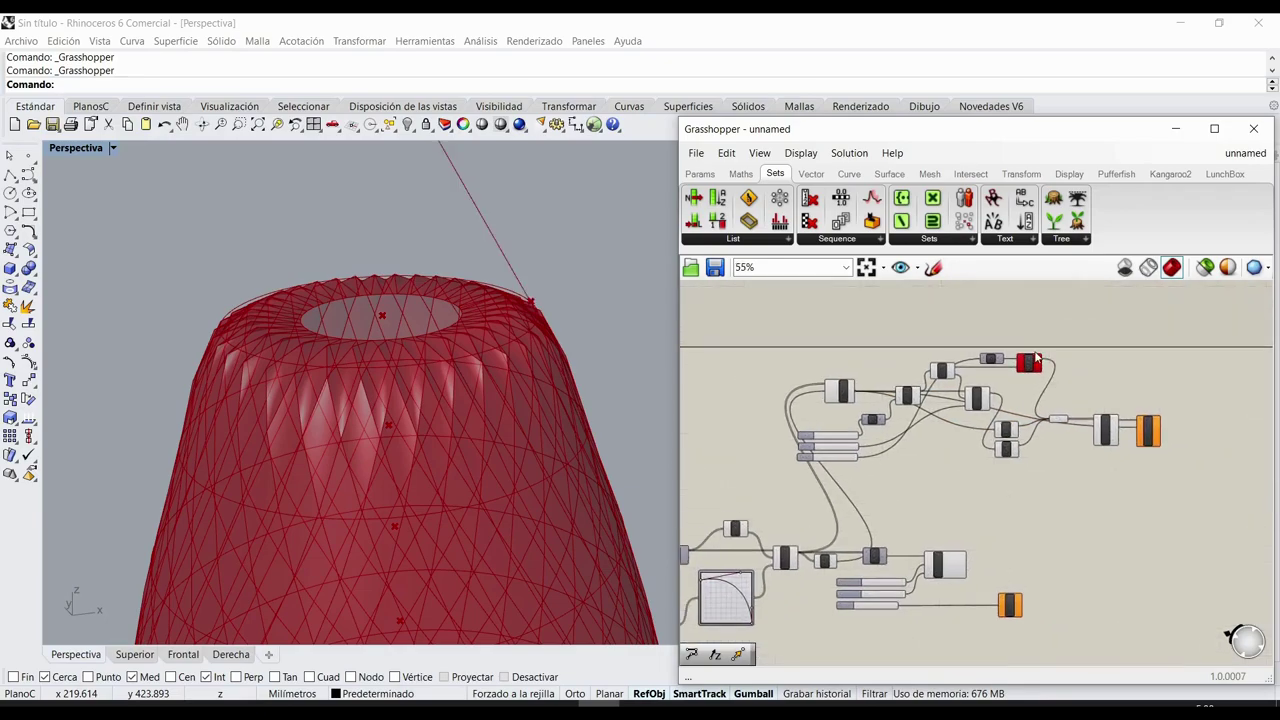
scroll(1036, 351, "up", 4)
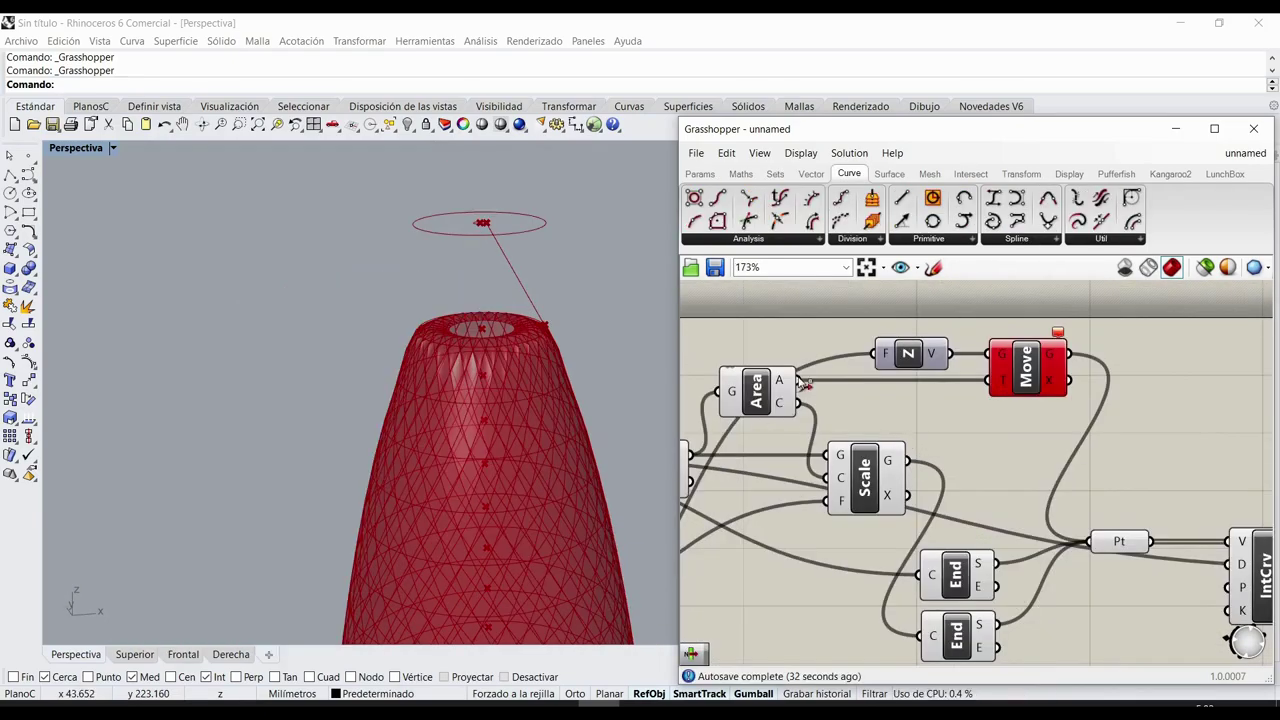
left_click_drag(800, 383, 986, 382, "ctrl")
left_click_drag(800, 406, 992, 381)
left_click_drag(1027, 366, 1030, 389)
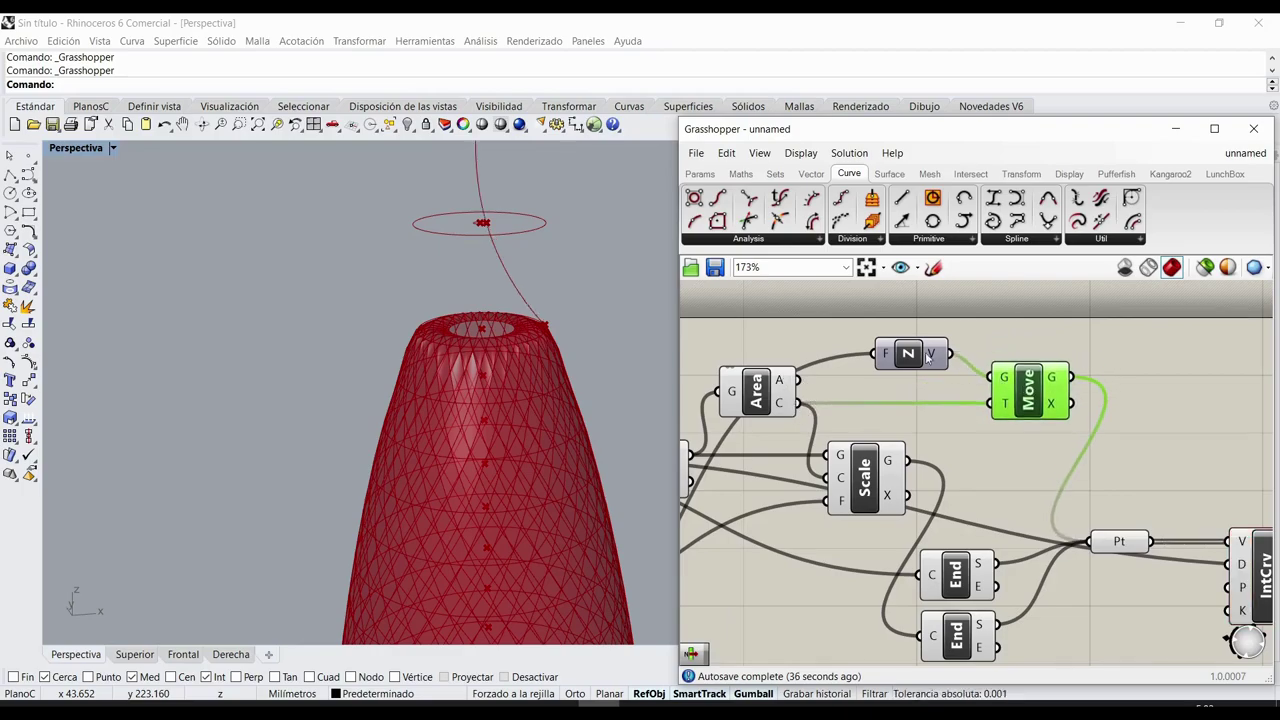
left_click_drag(918, 358, 931, 380)
- Align the three Factor sliders below the List Item in an even column
scroll(885, 466, "down", 5)
right_click_drag(700, 568, 888, 508)
scroll(883, 508, "up", 3)
left_click_drag(887, 404, 870, 505)
left_click(842, 510)
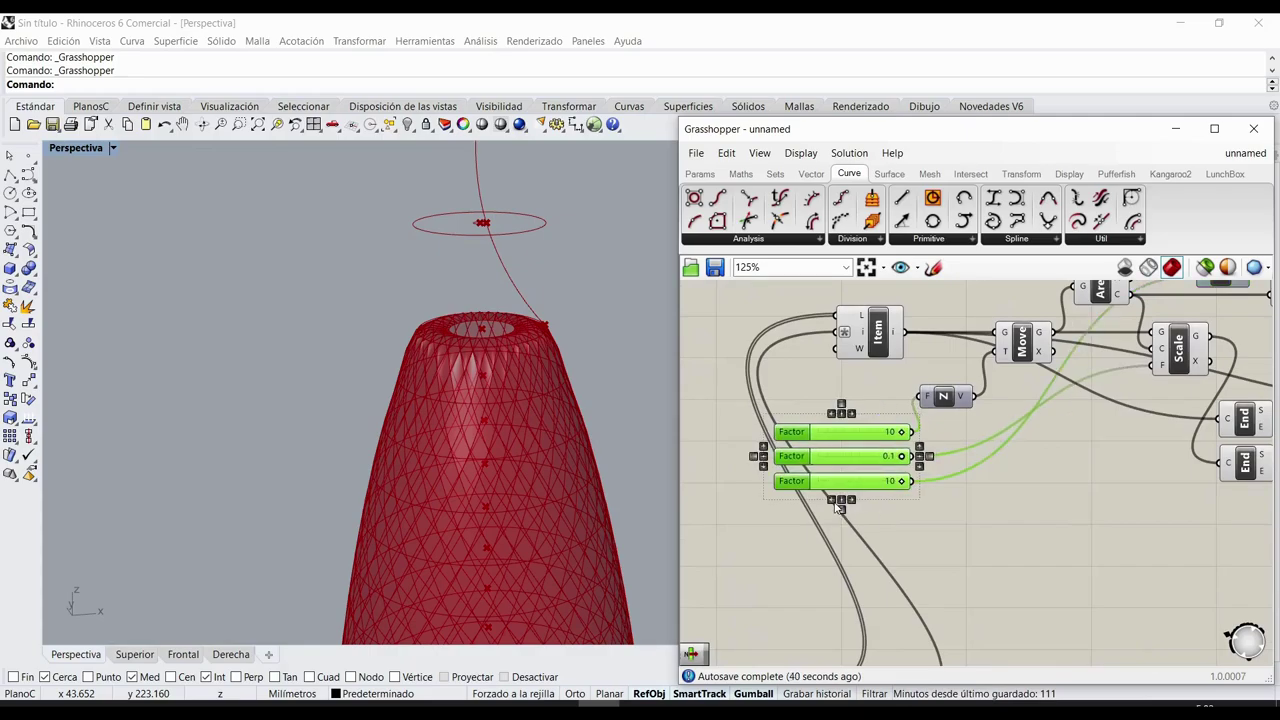
left_click(952, 514)
scroll(956, 517, "down", 3)
right_click_drag(988, 523, 796, 466)
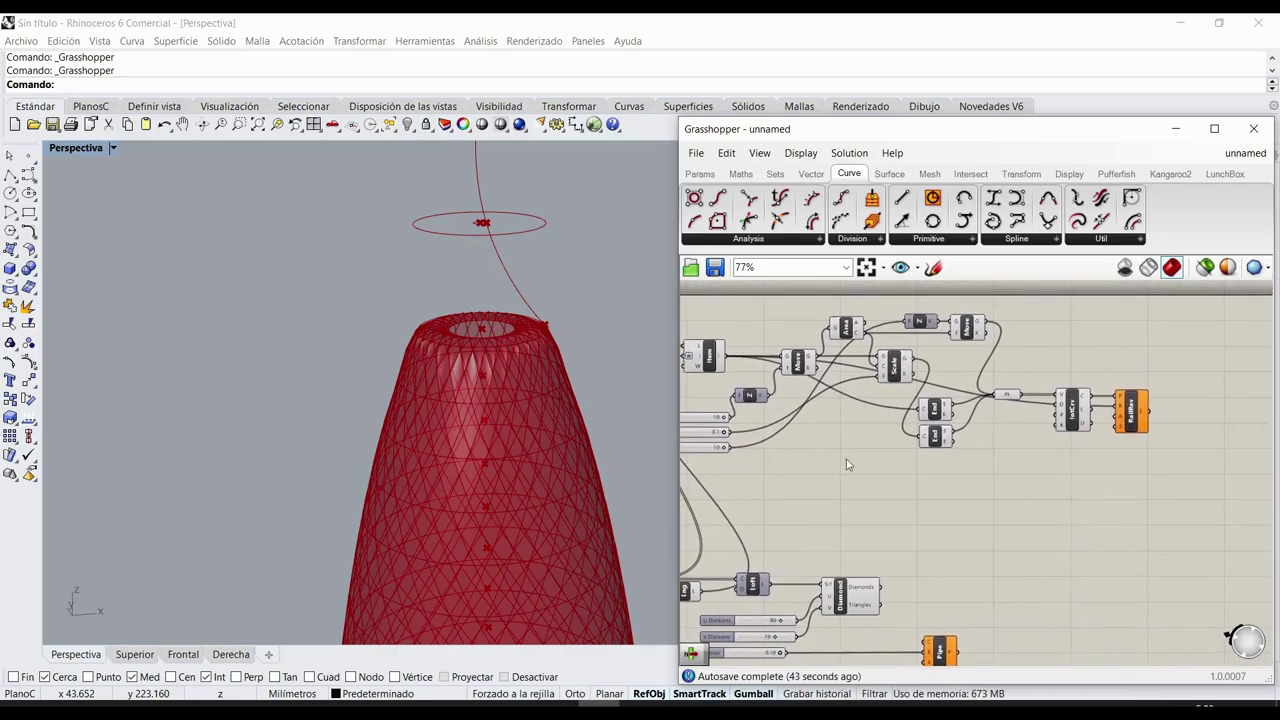
scroll(1200, 409, "up", 2)
scroll(930, 484, "down", 3)
right_click_drag(930, 484, 1138, 465)
scroll(825, 553, "up", 2)
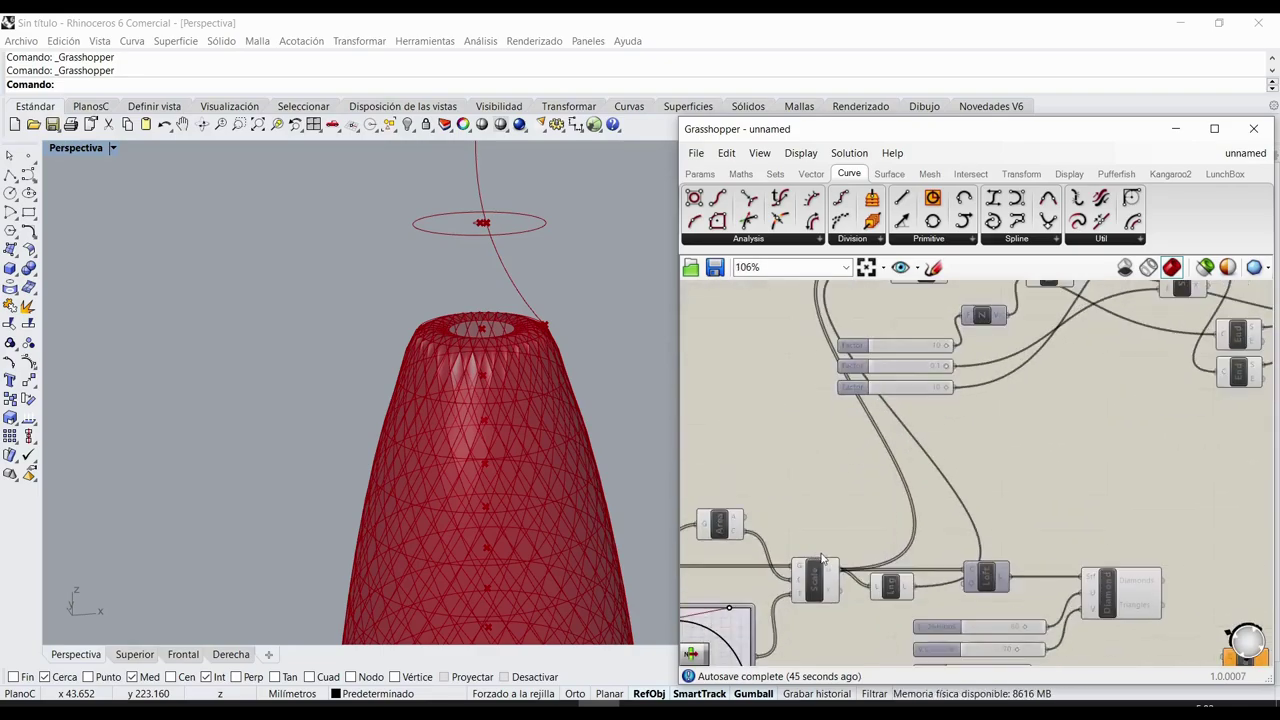
scroll(826, 560, "up", 1)
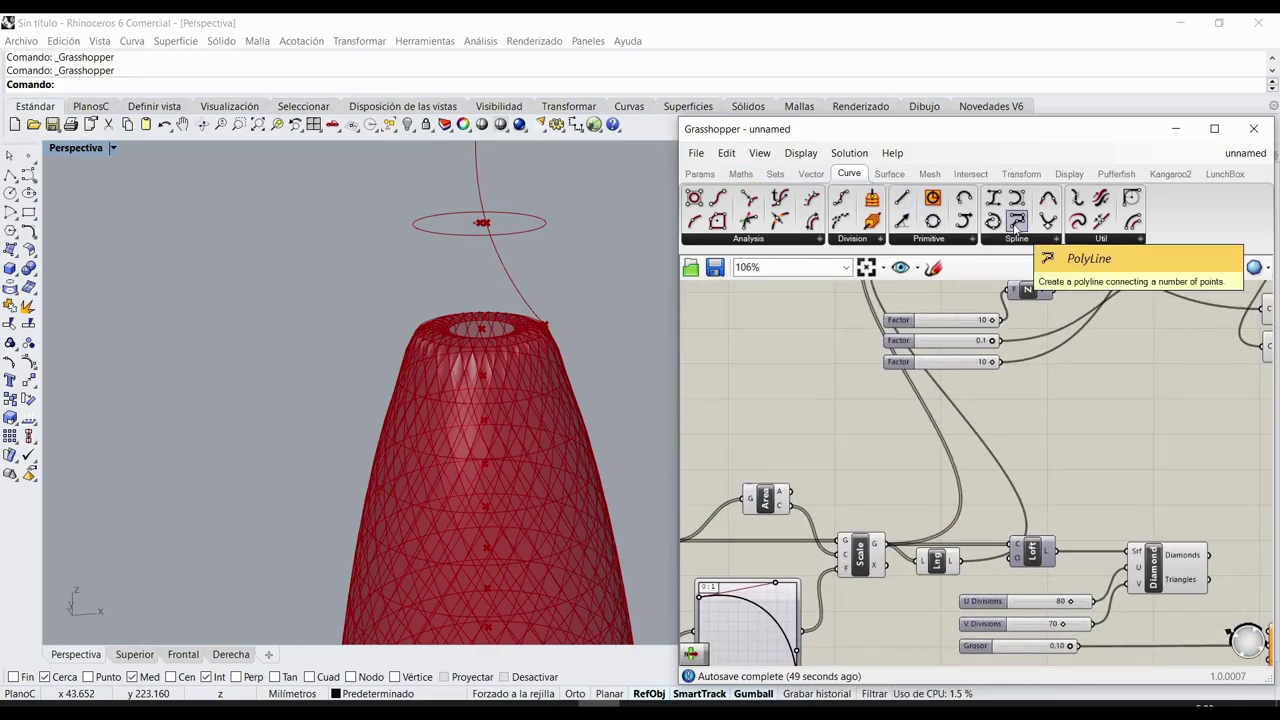
- Add a PolyLine component above the lower Scale and wire the Area's C output to its V input
left_click_drag(1016, 226, 852, 480)
scroll(877, 477, "up", 1)
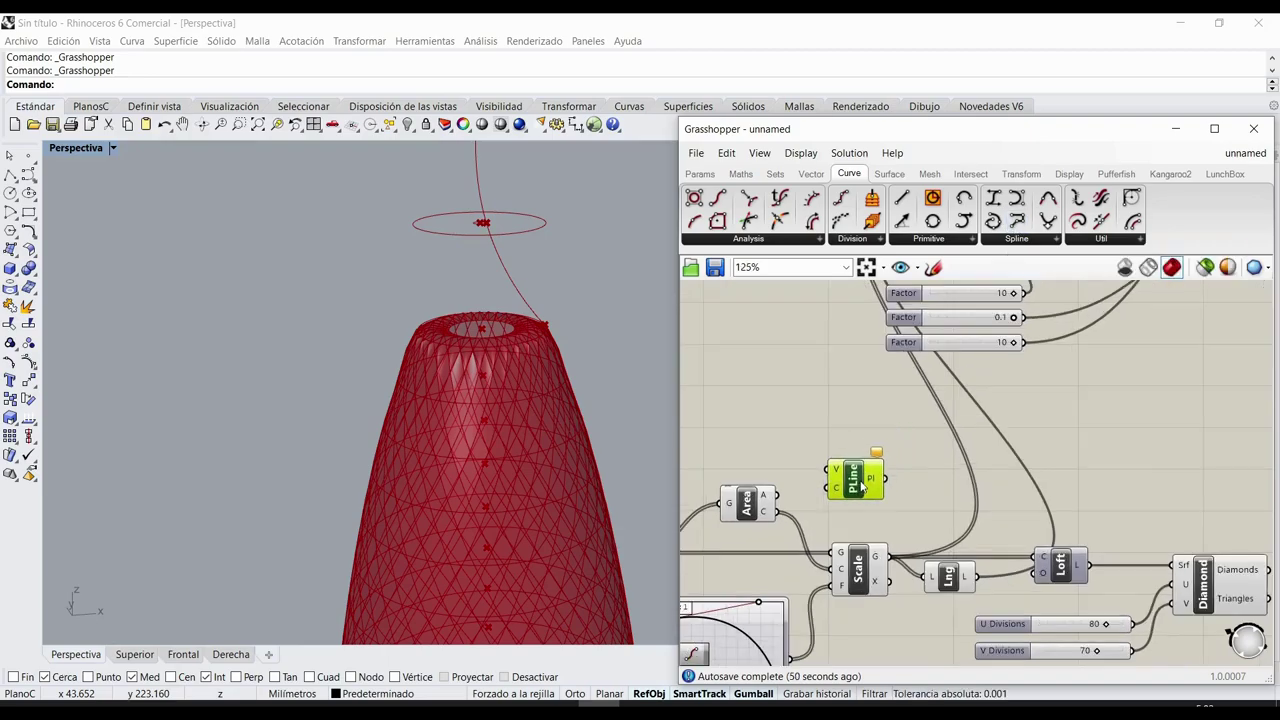
left_click_drag(779, 513, 850, 475)
- Add an End Points component beside the PolyLine, fed by the PolyLine's Pl output
double_click(930, 503)
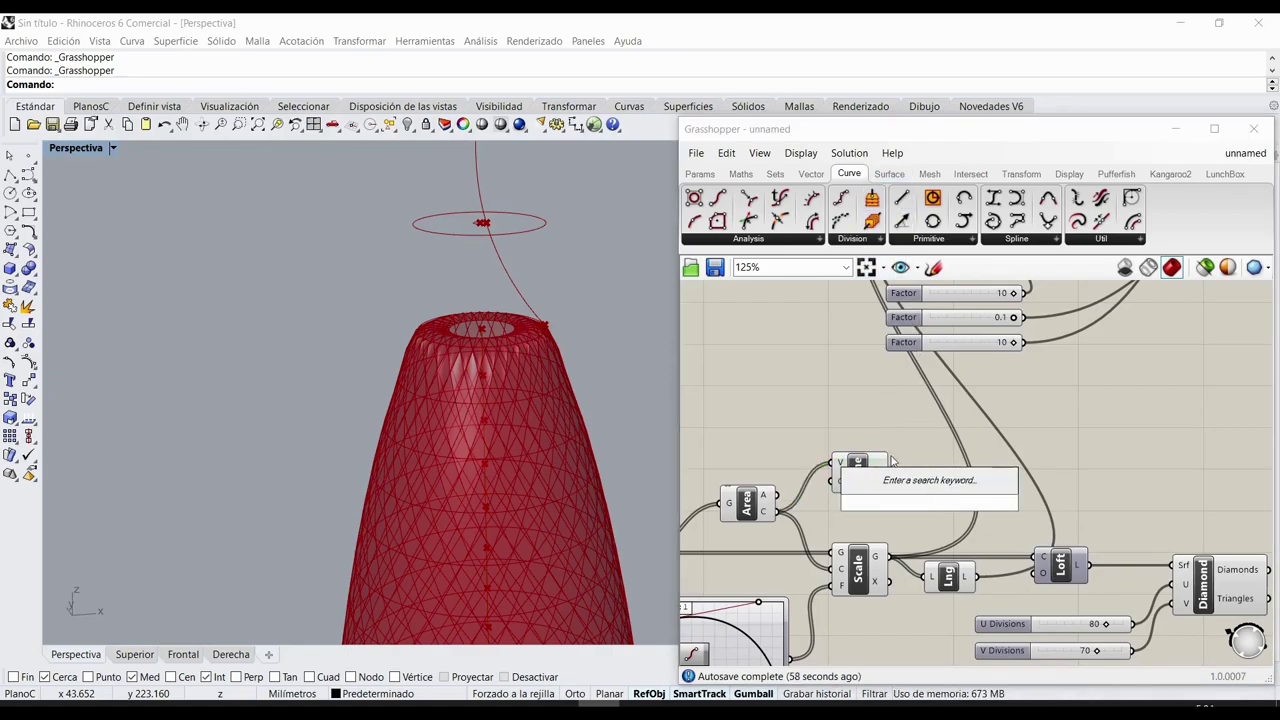
type("e")
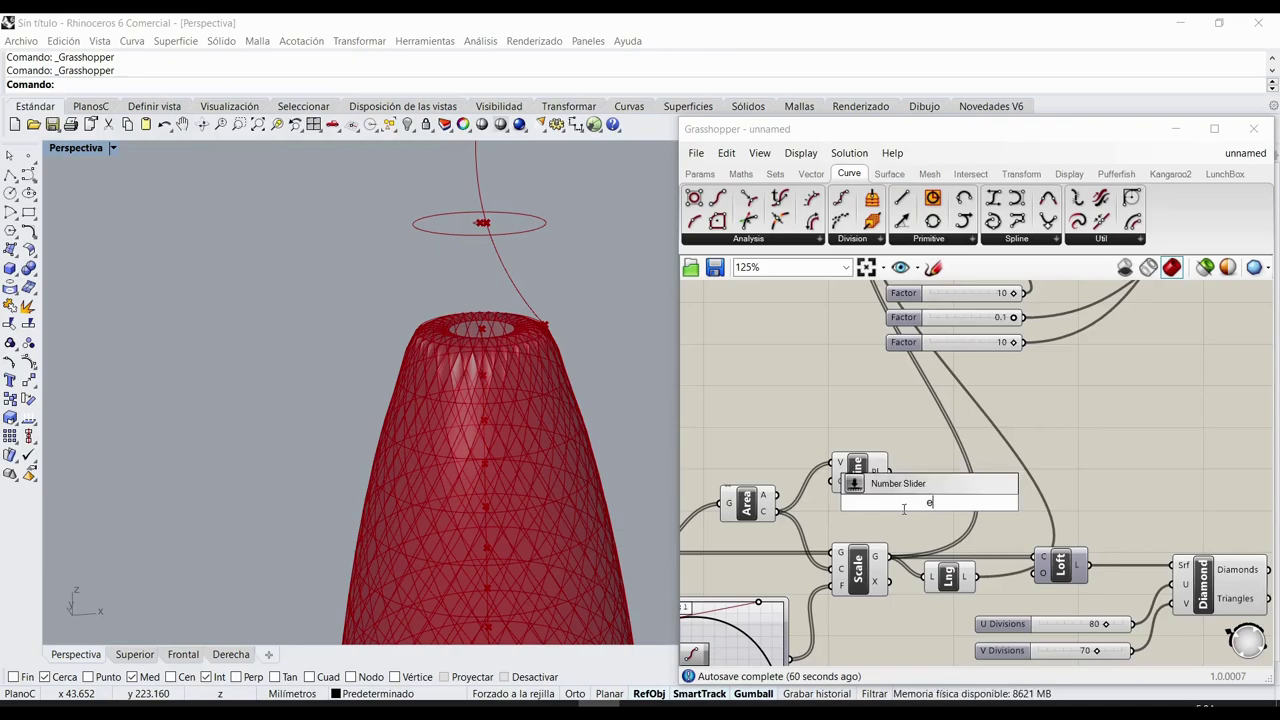
type("n")
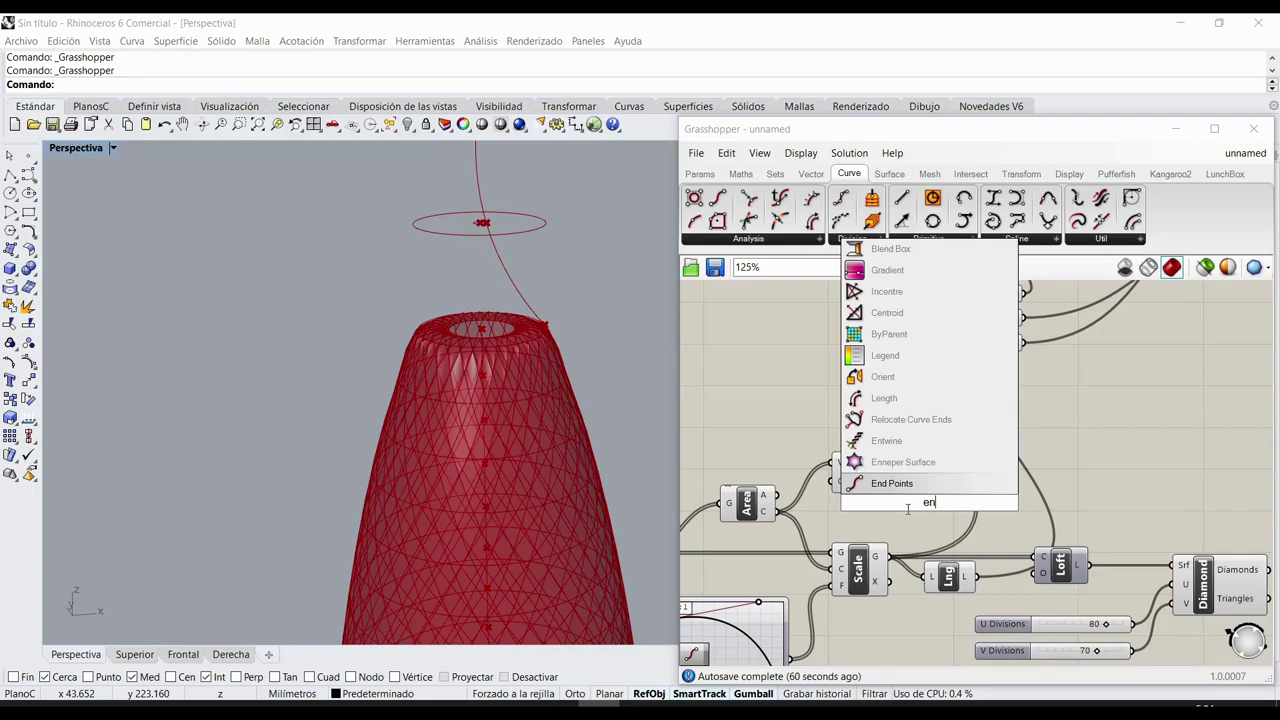
key("Return")
left_click_drag(945, 507, 920, 471)
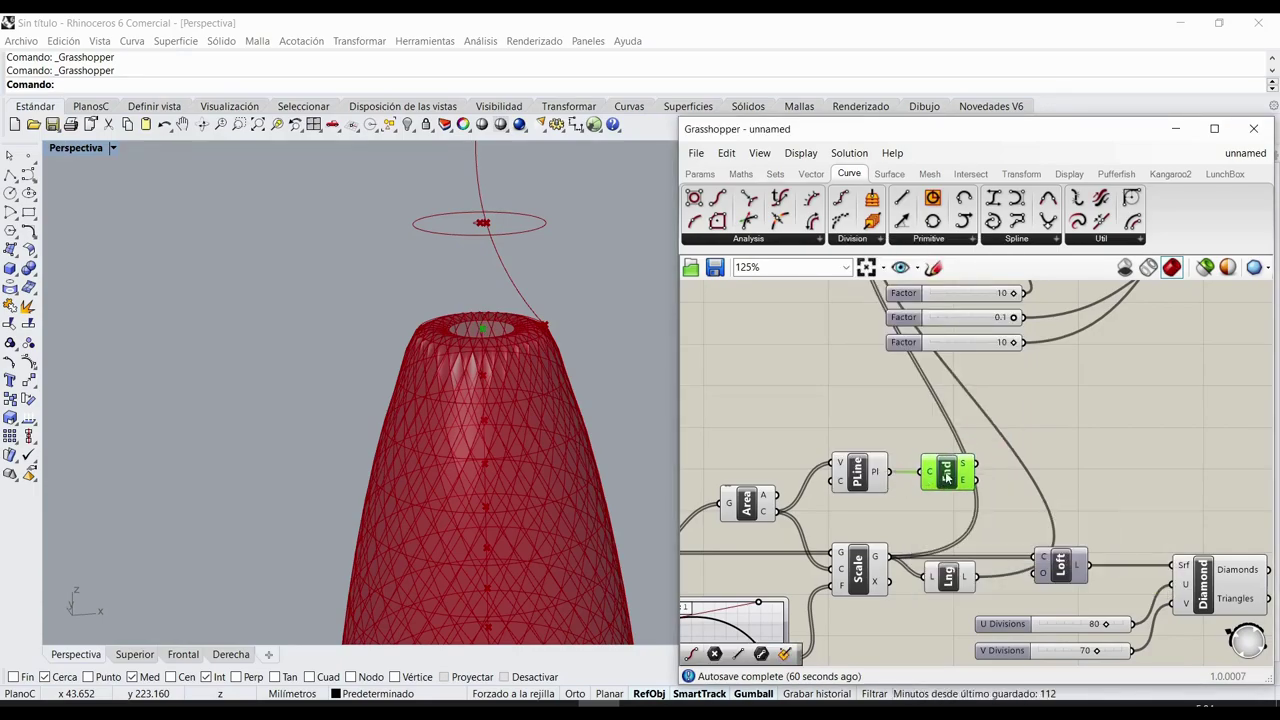
- Add a Line component joining the S and E end points and wire its output to the Rail Revolution's A input
right_click_drag(1010, 478, 862, 458)
left_click_drag(901, 197, 866, 458)
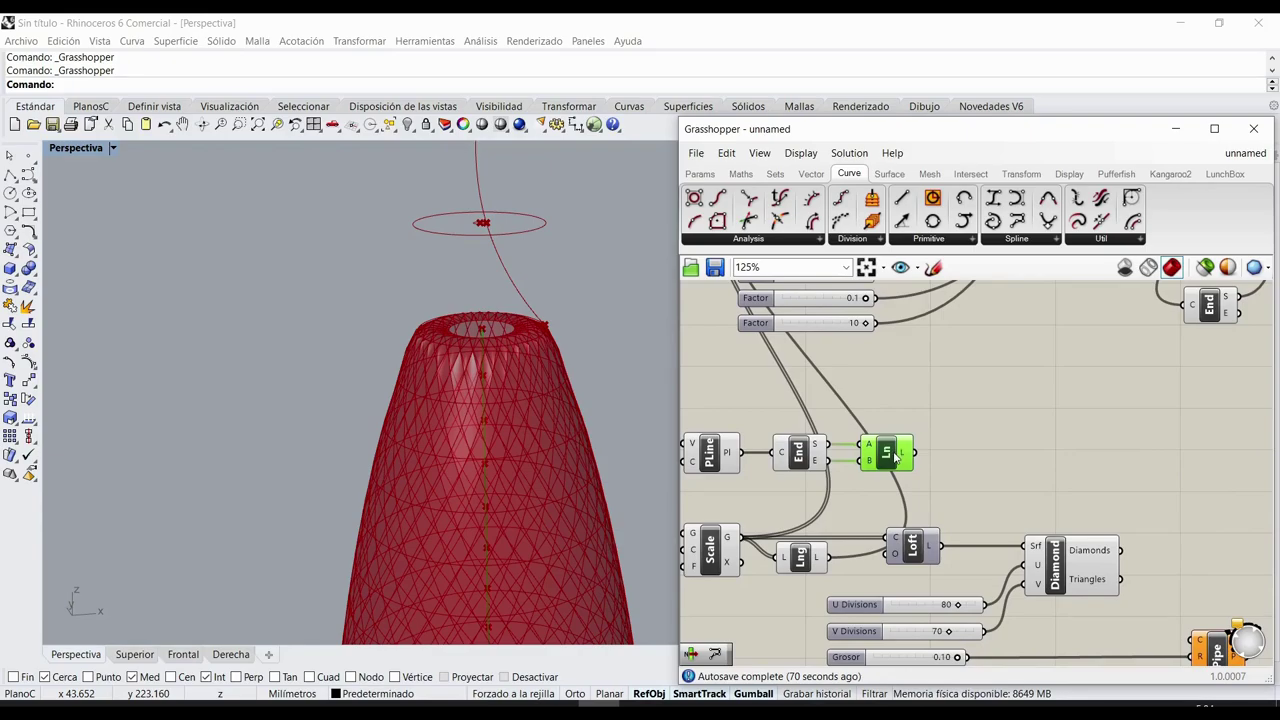
scroll(910, 503, "down", 3)
right_click_drag(910, 503, 811, 490)
left_click_drag(752, 487, 1113, 372)
left_click(967, 447)
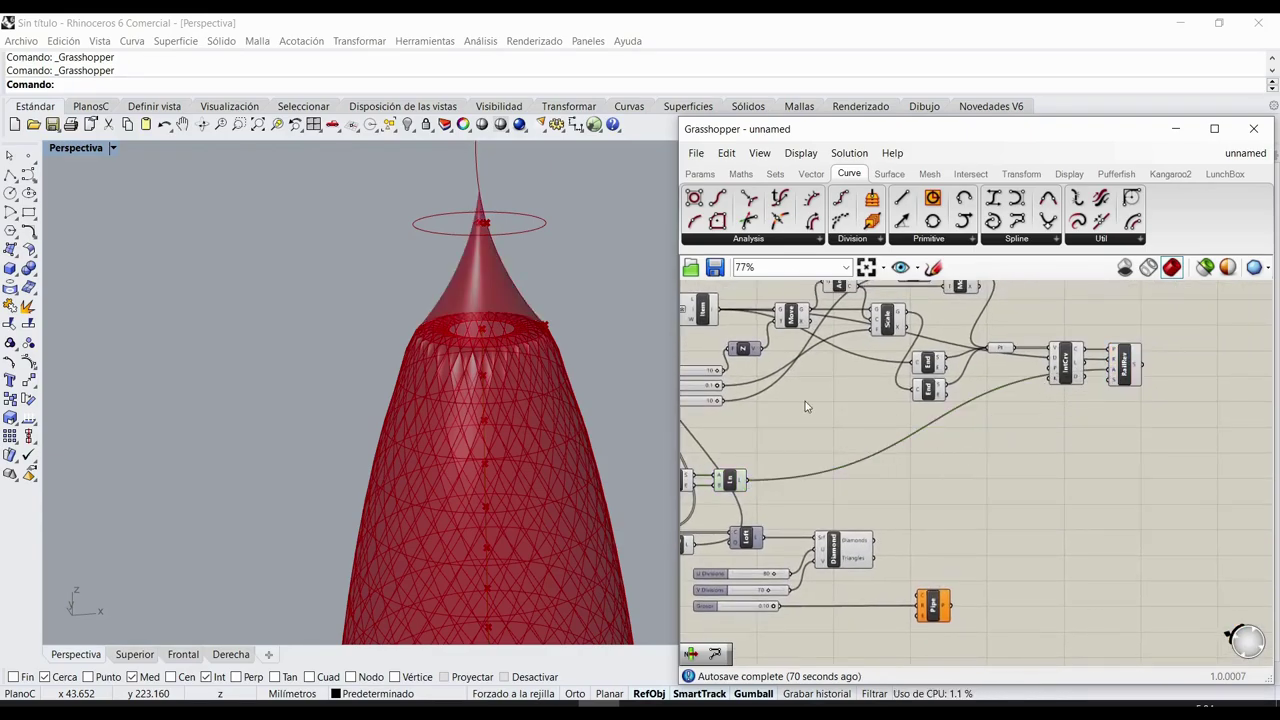
- Lower the first and third Factor sliders of the top cap to 2
right_click_drag(808, 404, 1061, 443)
scroll(944, 408, "up", 4)
right_click_drag(566, 316, 503, 375)
scroll(504, 376, "up", 3)
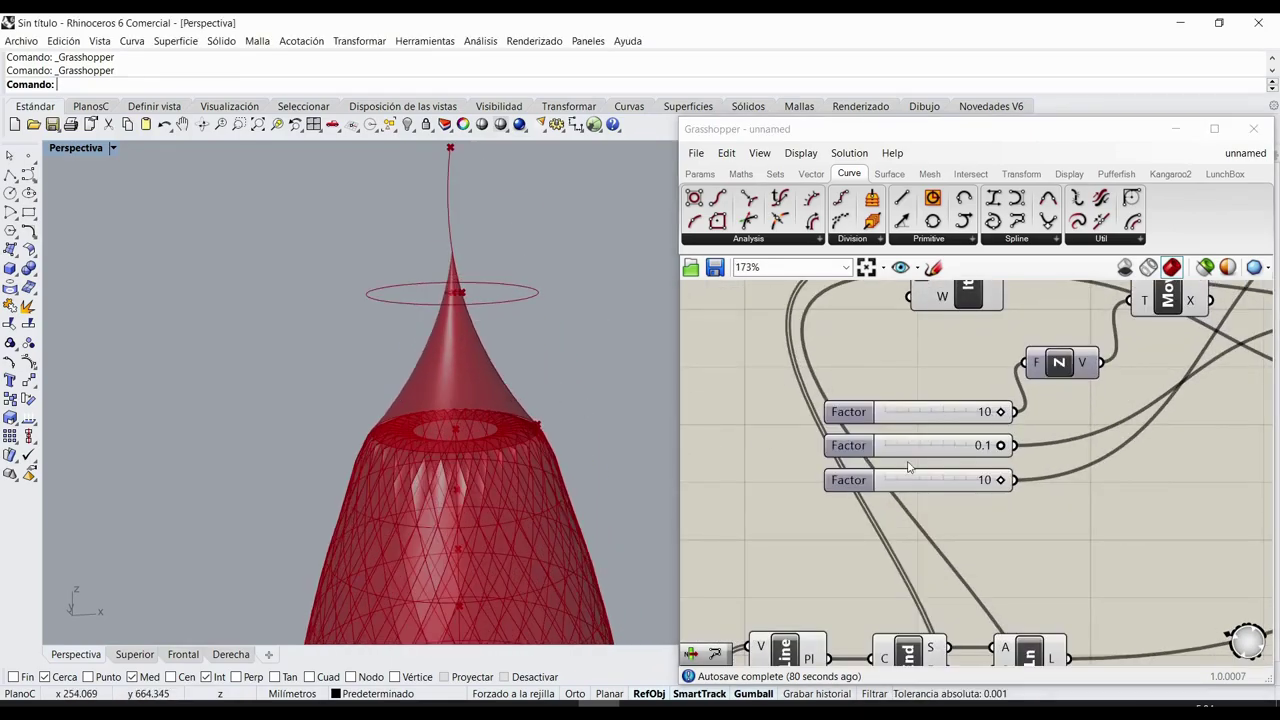
left_click_drag(1003, 412, 910, 413)
left_click_drag(1000, 480, 918, 482)
- Reduce the first Factor slider to 0 and the middle Factor slider to 0.0
scroll(912, 482, "up", 3)
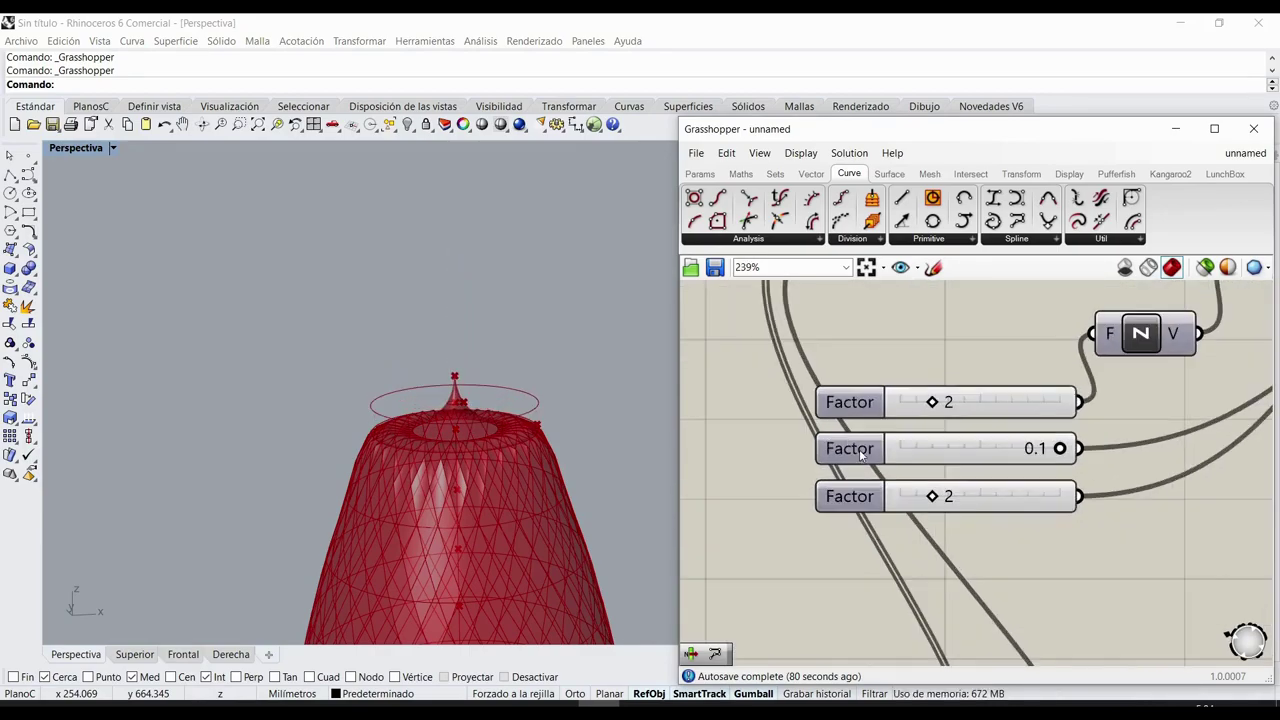
left_click_drag(933, 390, 902, 393)
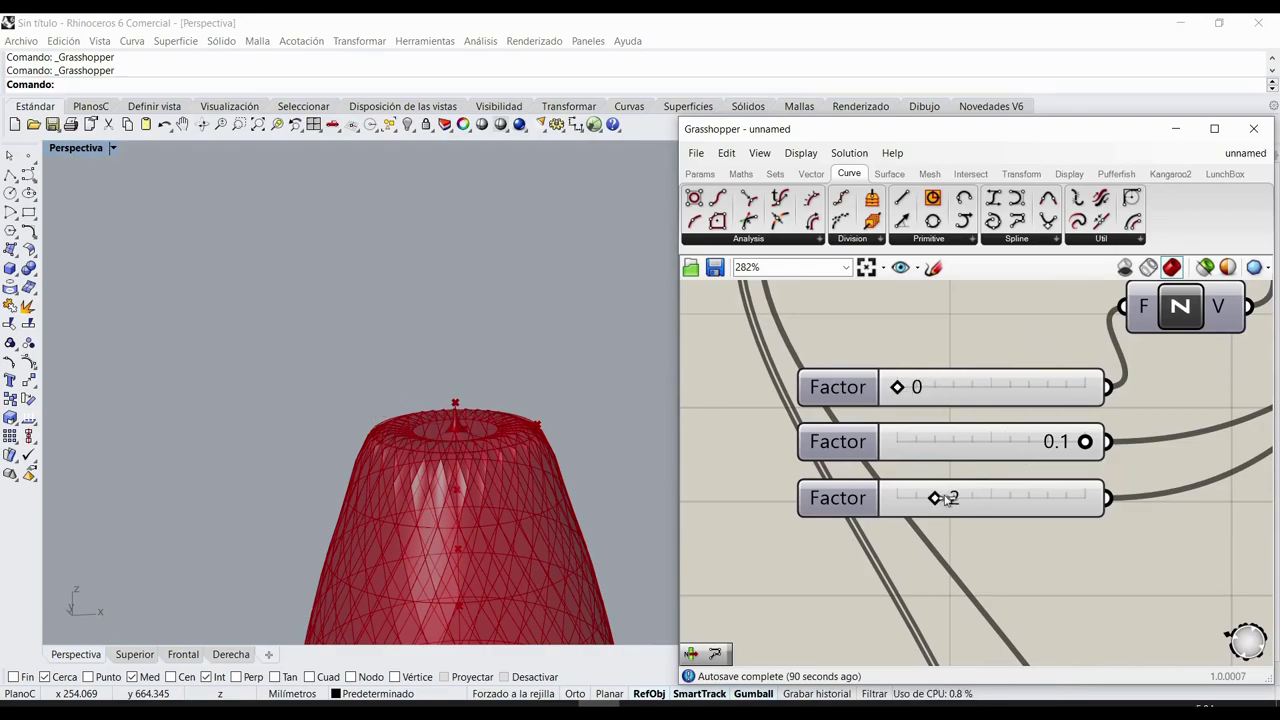
left_click_drag(1085, 443, 963, 451)
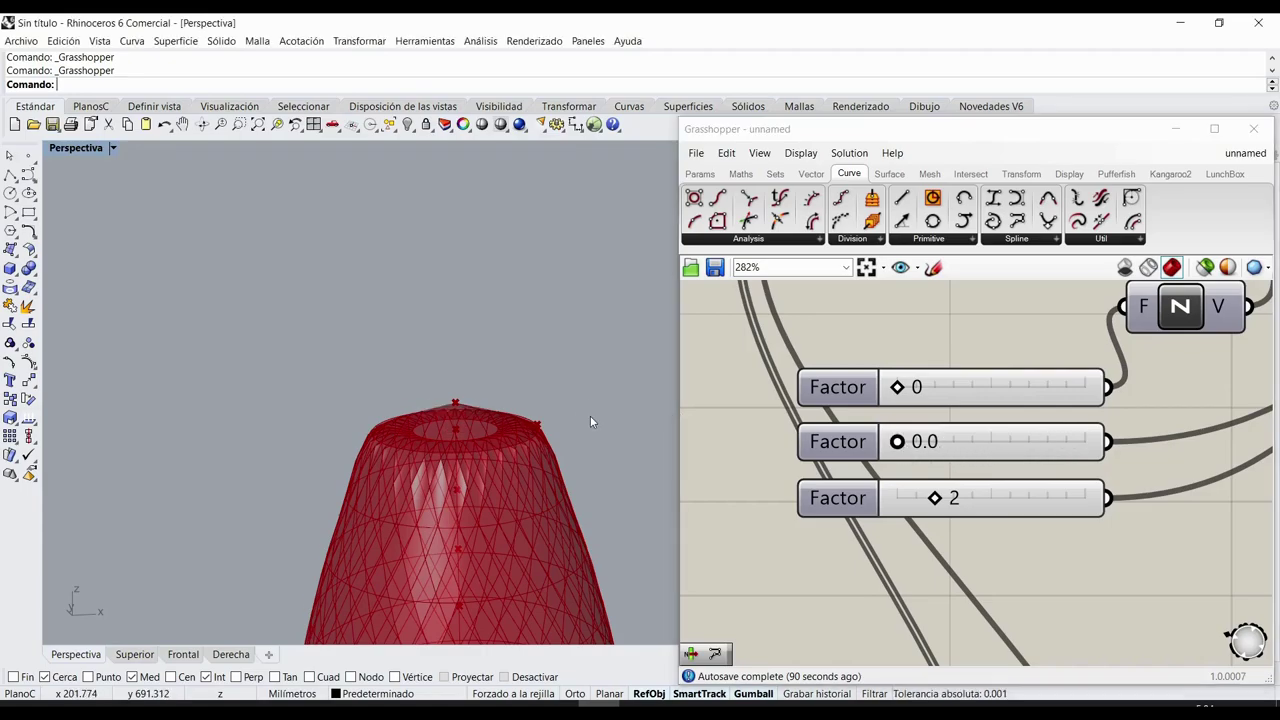
- Change the maximum of the middle Factor slider's numeric domain
scroll(485, 370, "up", 3)
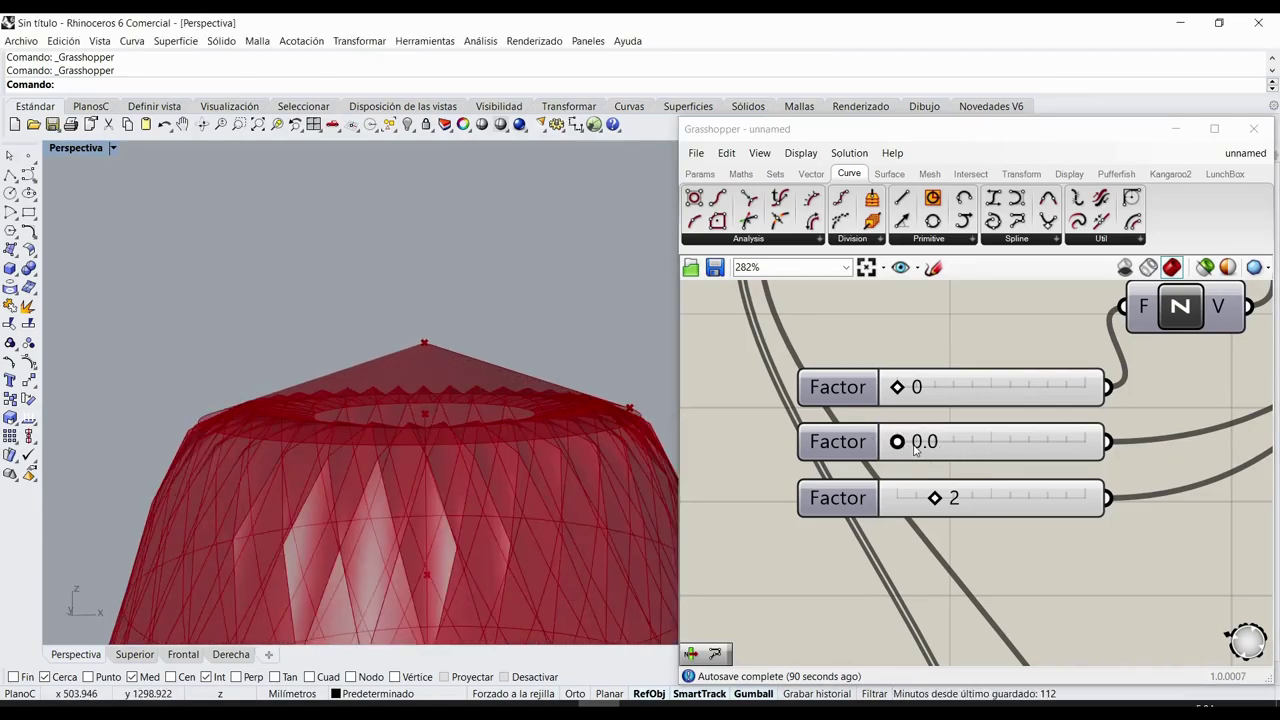
double_click(828, 445)
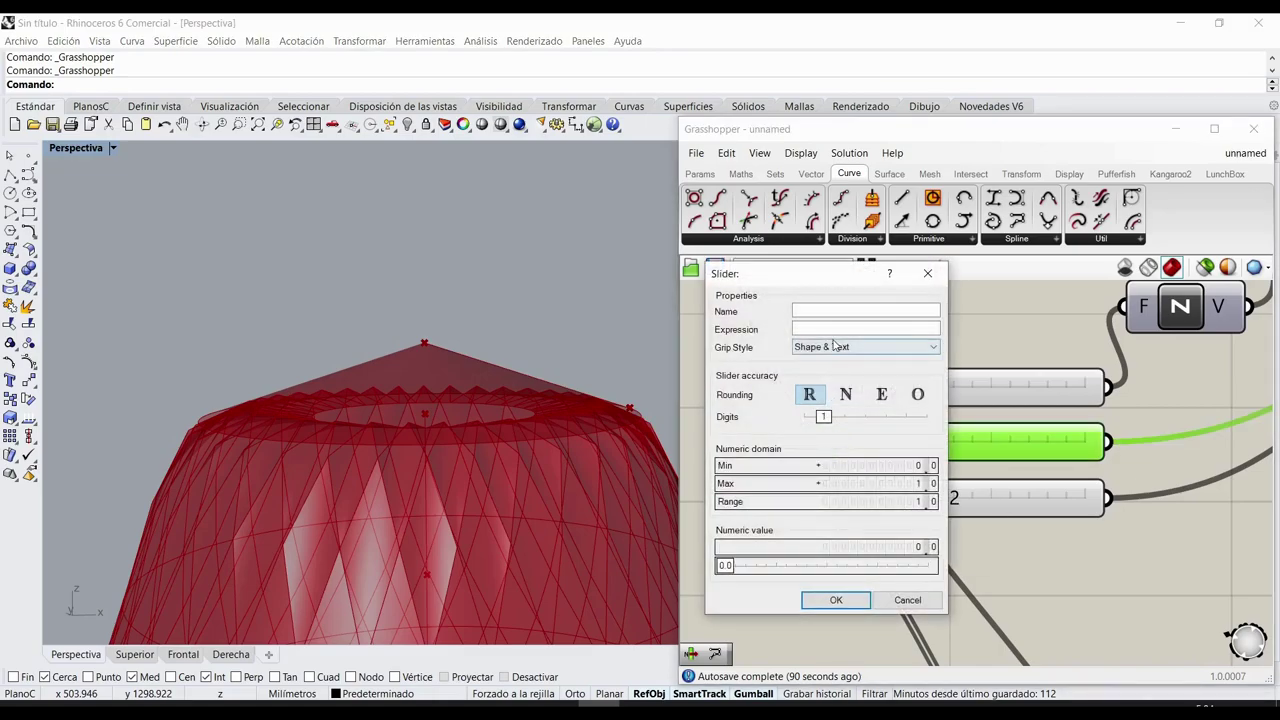
double_click(919, 466)
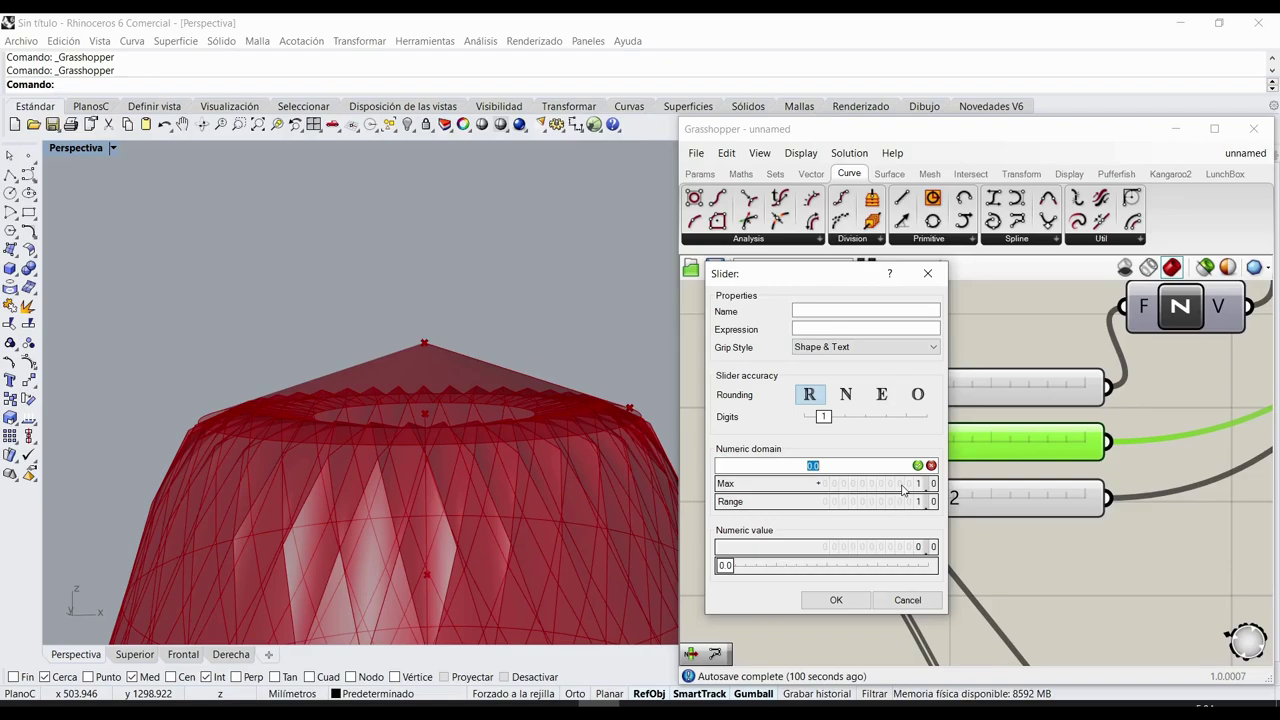
double_click(916, 484)
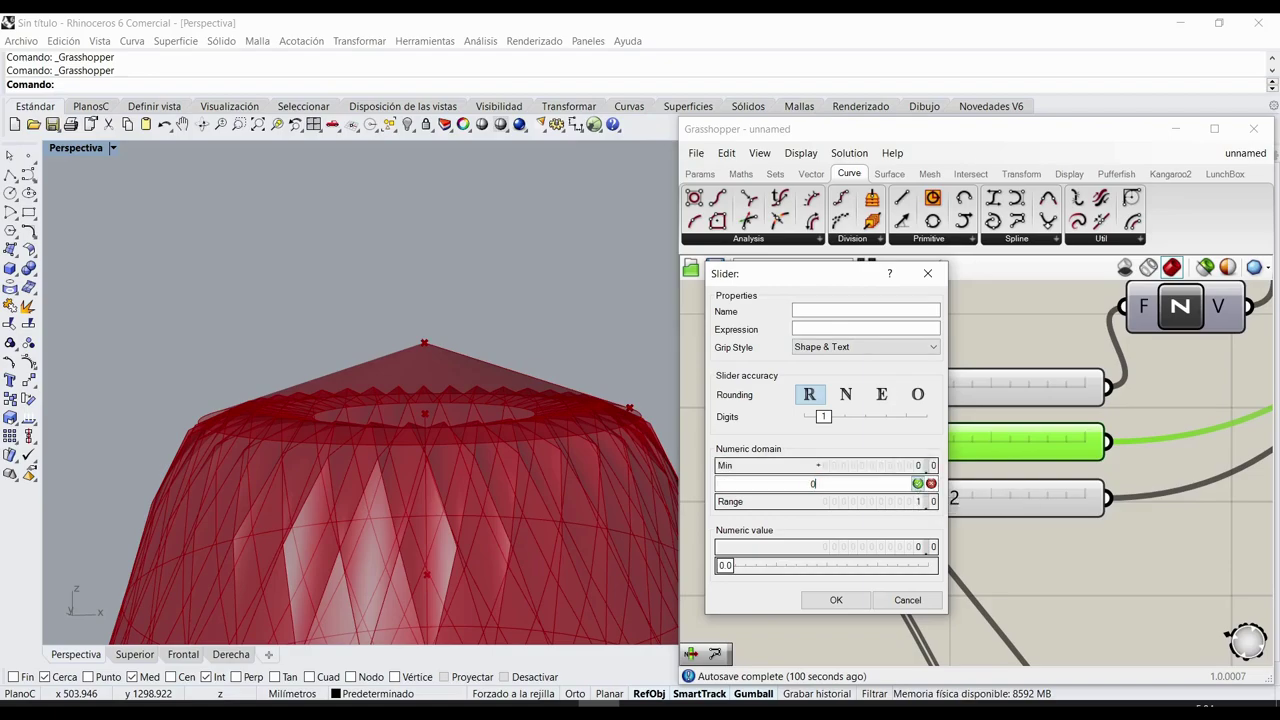
left_click(840, 604)
- Readjust the Factor sliders to refine the cap, with 0 on the first slider and 2 on the third
mouse_move(1066, 443)
left_mouse_down()
mouse_move(1088, 446)
mouse_move(916, 468)
mouse_move(1065, 458)
left_mouse_up()
right_click_drag(537, 470, 516, 467)
left_click_drag(945, 499, 973, 500)
right_click_drag(491, 388, 409, 407, "shift")
left_click_drag(979, 507, 940, 512)
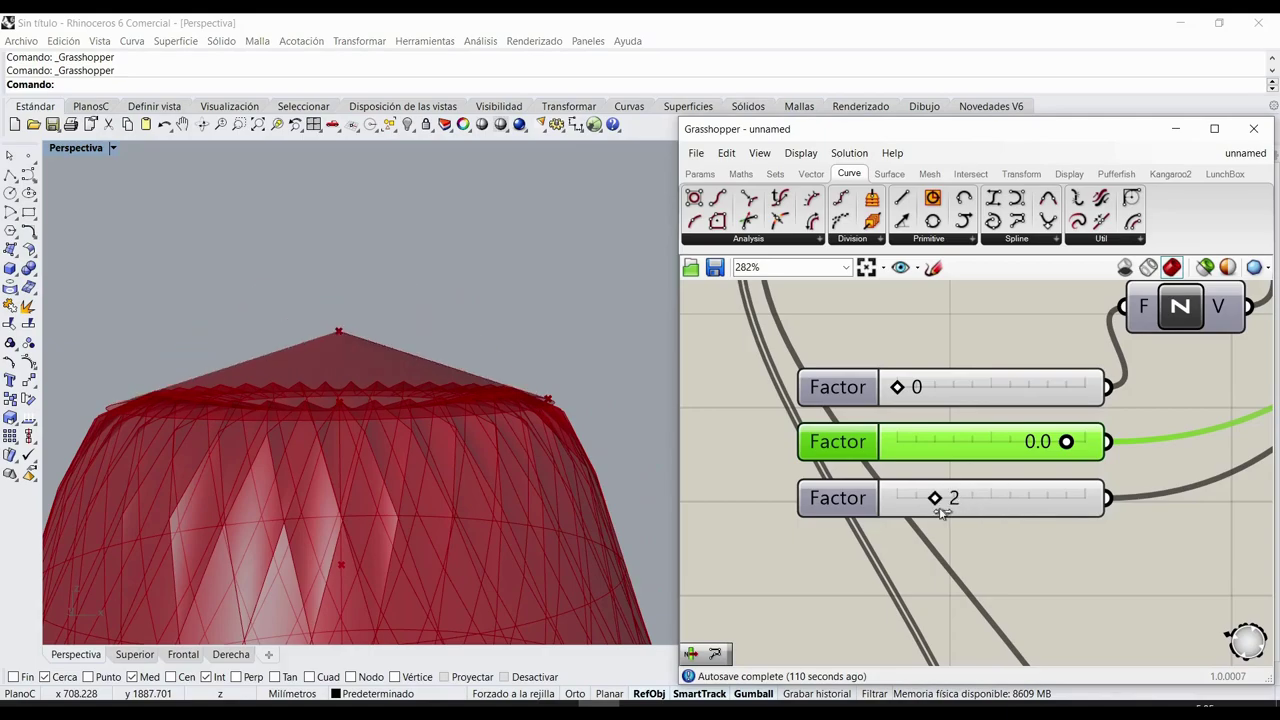
mouse_move(905, 397)
left_mouse_down()
mouse_move(985, 402)
mouse_move(907, 407)
left_mouse_up()
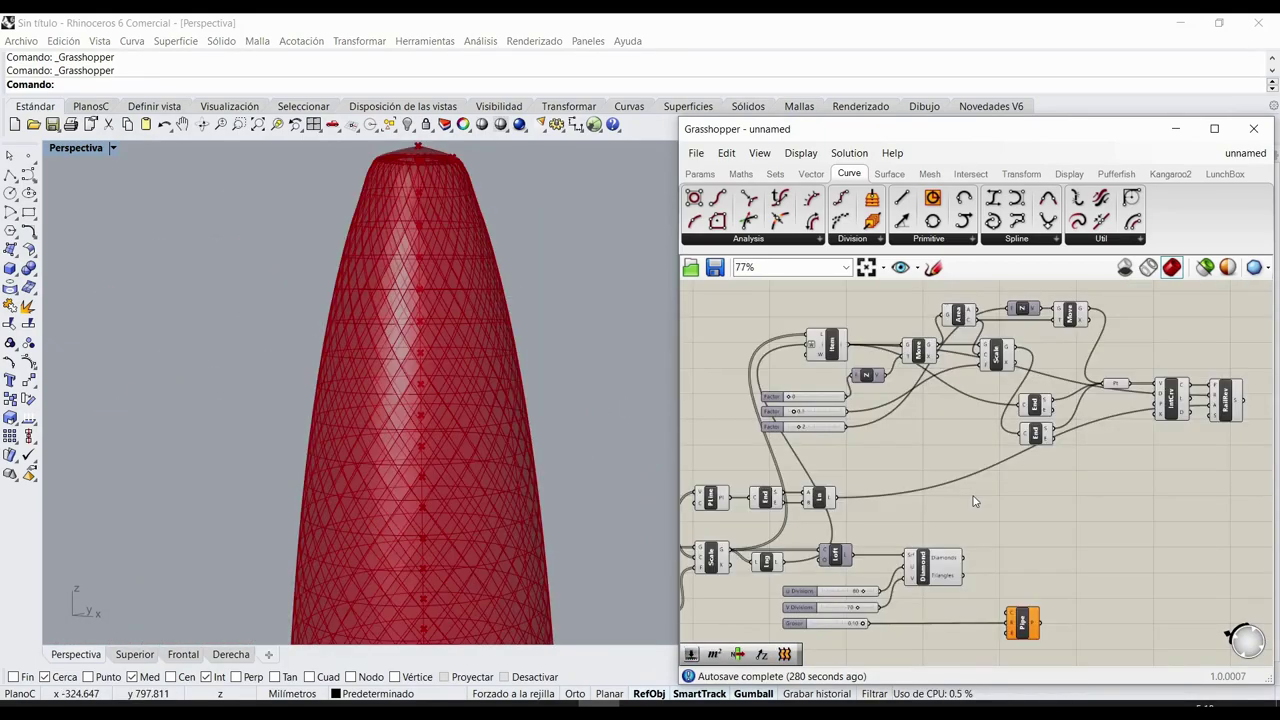
- Wire the Diamond Panels' Diamonds output to the Pipe's C input
scroll(978, 512, "up", 4)
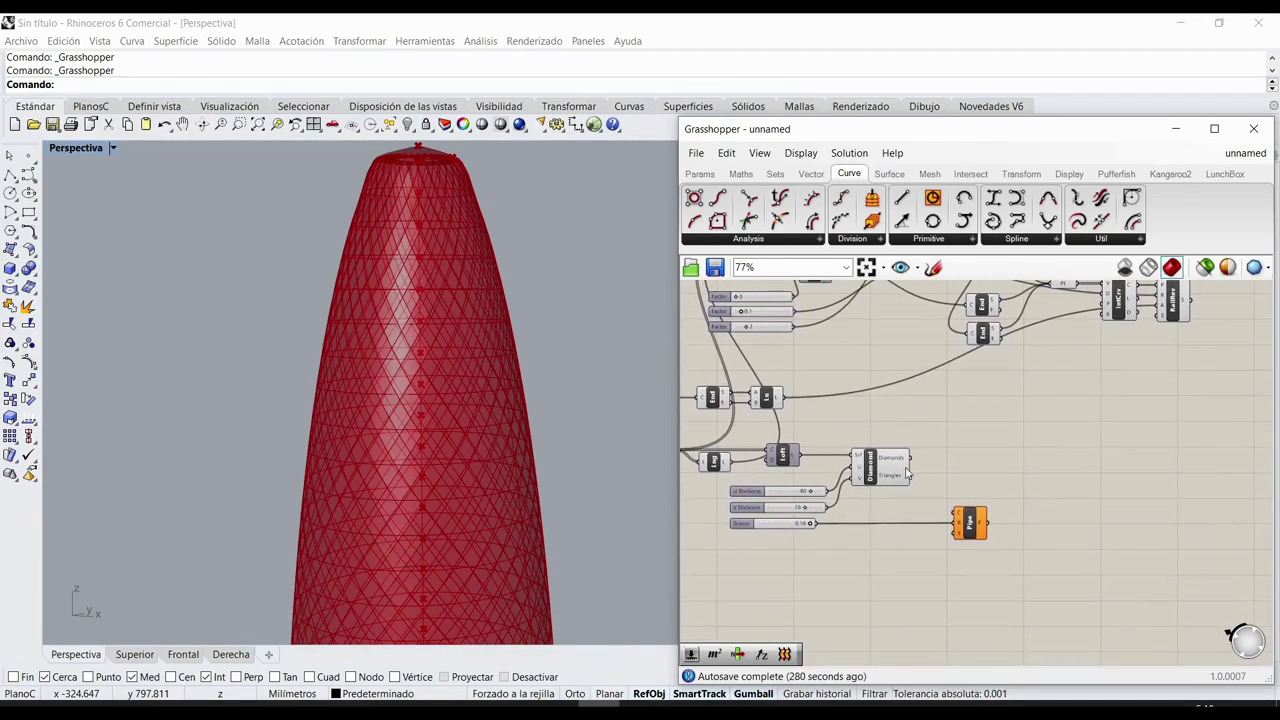
scroll(926, 514, "up", 3)
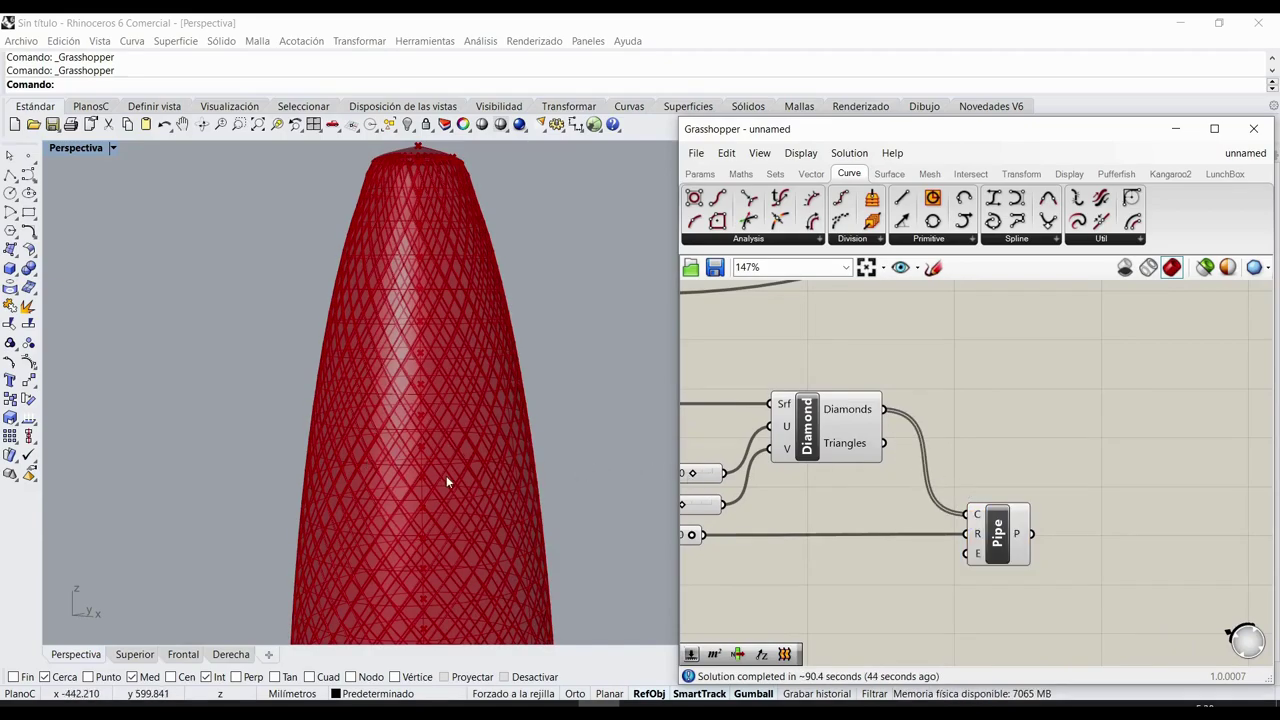
- Examine the piped diamond lattice on the tower up close and across its full height up to the cap
scroll(445, 475, "up", 10)
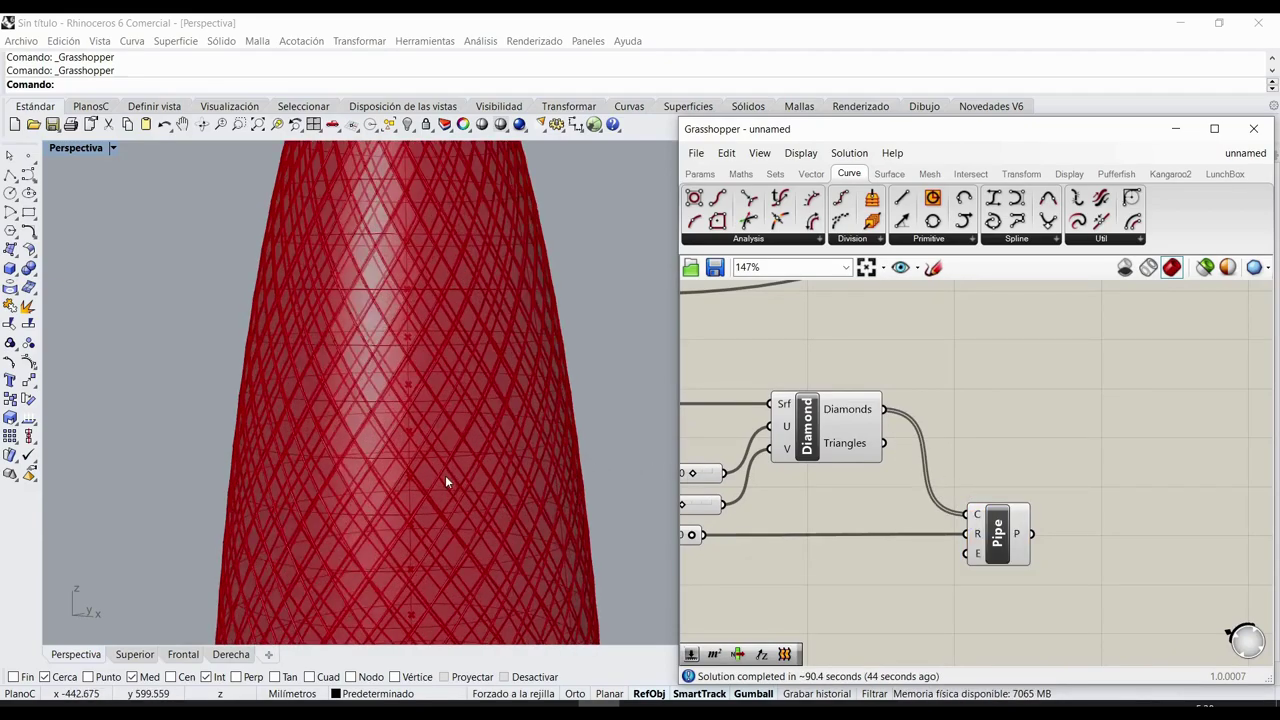
right_click_drag(421, 460, 376, 463)
right_click_drag(591, 603, 456, 540)
scroll(456, 540, "down", 6)
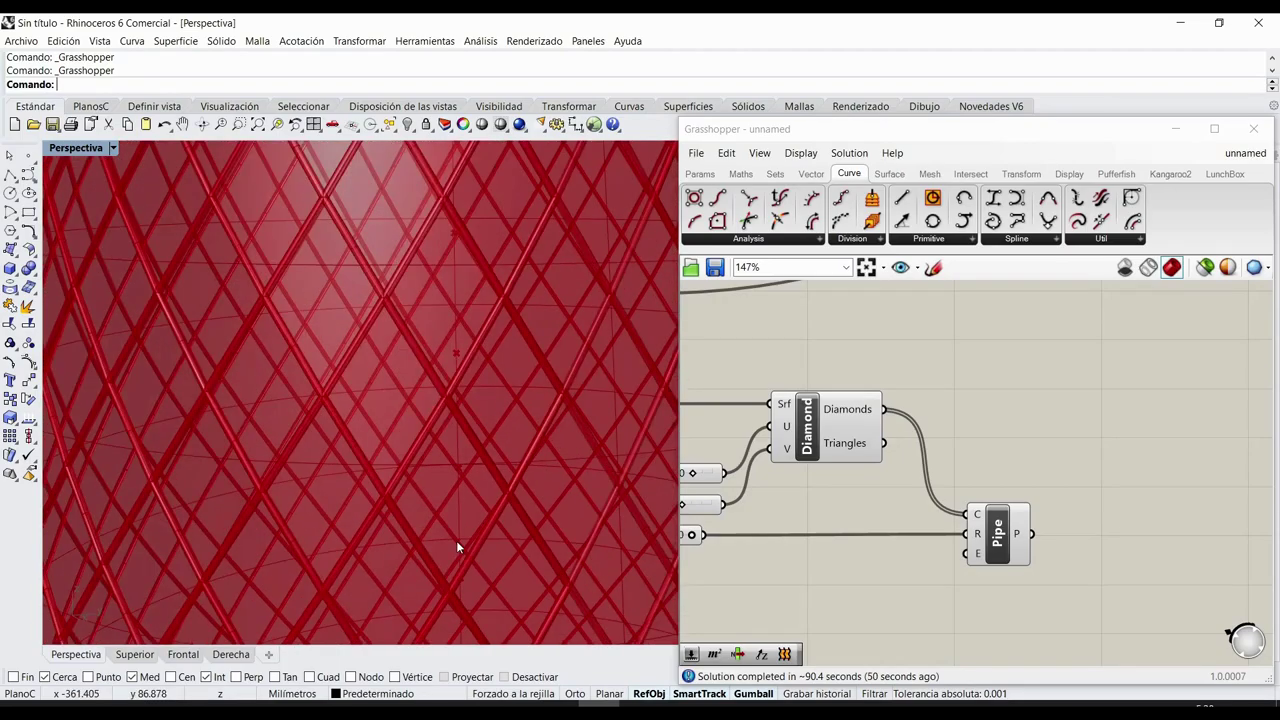
right_click_drag(370, 500, 399, 511)
scroll(424, 514, "down", 8)
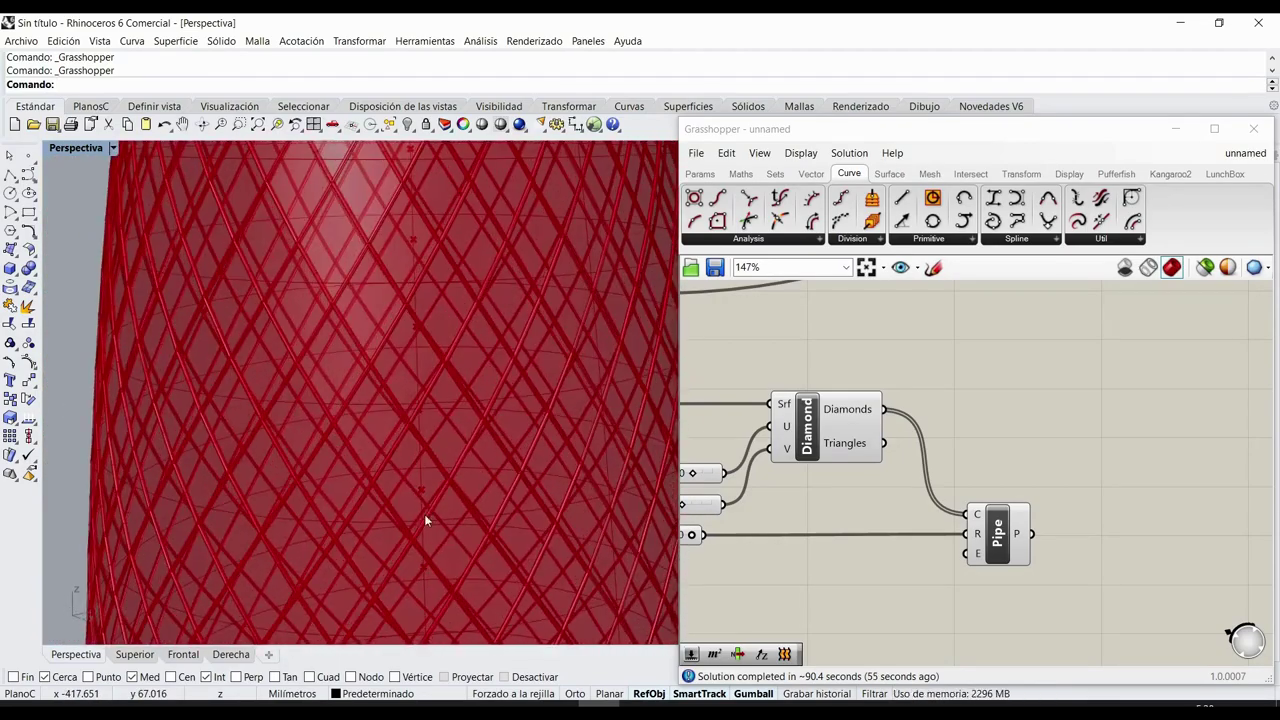
scroll(416, 400, "down", 2)
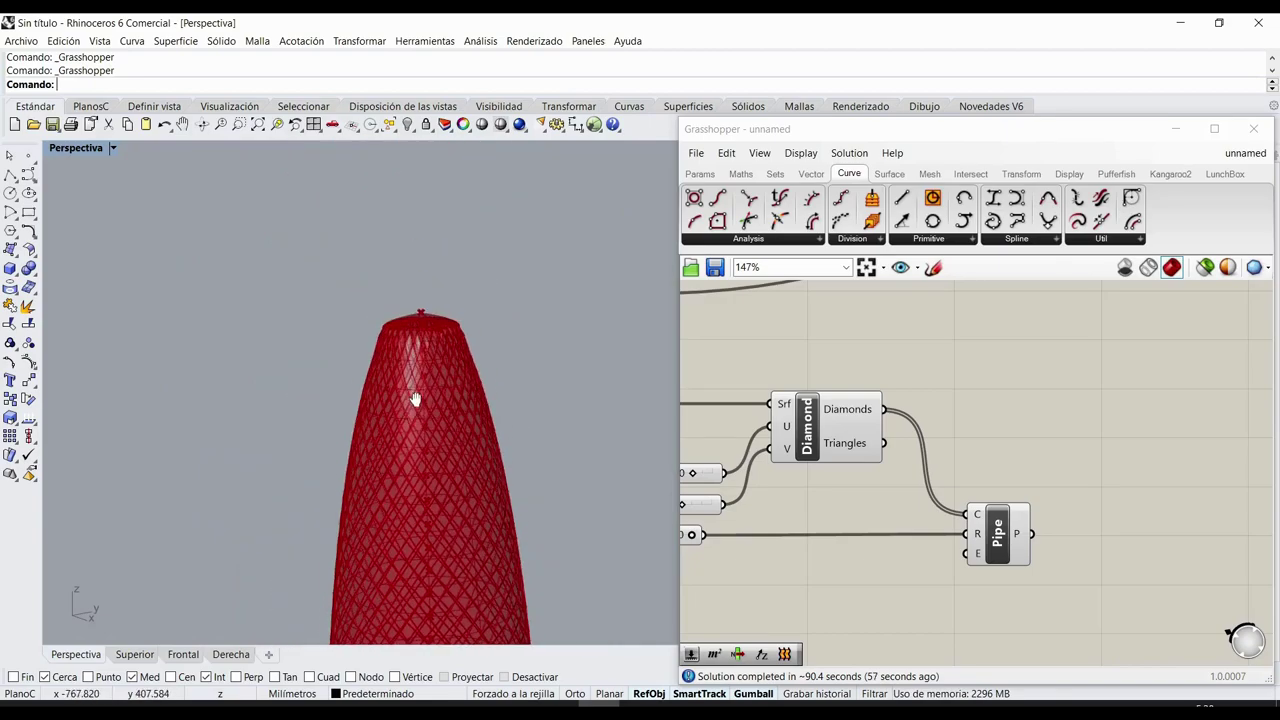
scroll(414, 330, "up", 7)
scroll(422, 400, "down", 6)
scroll(415, 380, "up", 3)
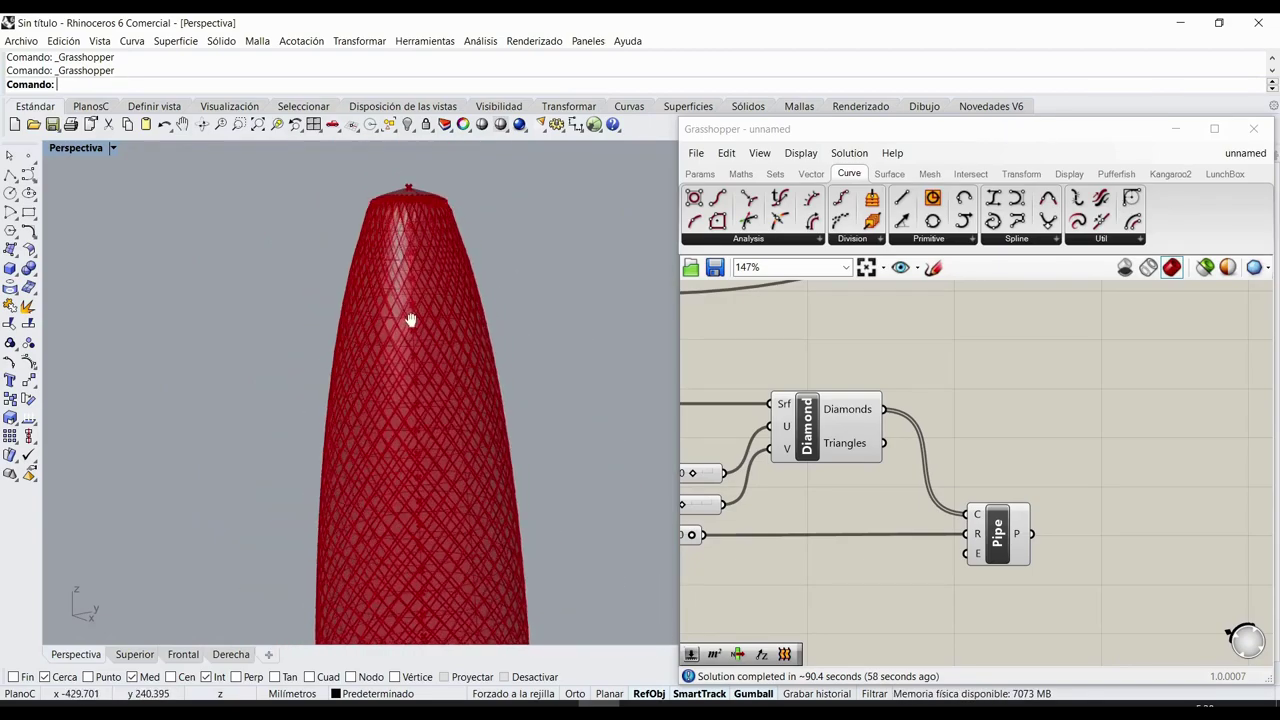
scroll(894, 486, "down", 5)
scroll(940, 498, "up", 5)
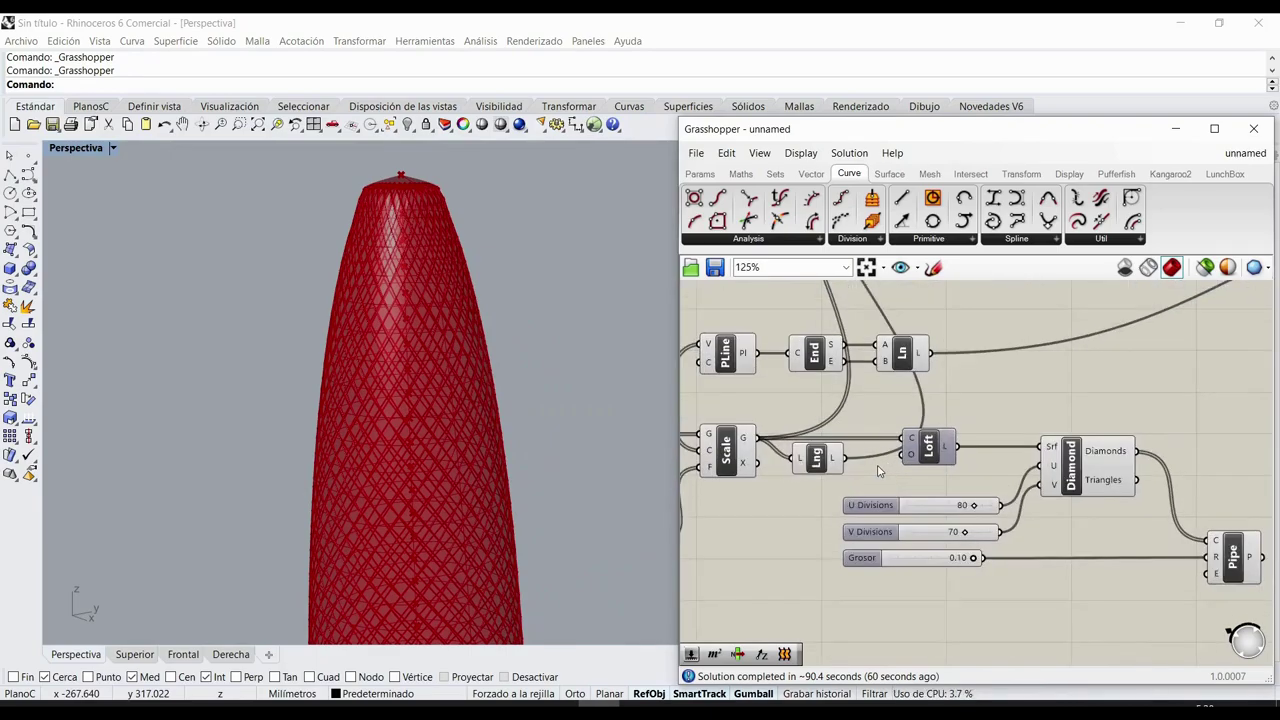
- Bake the floor curves from the lower Scale component onto the Predeterminado layer
left_click(792, 474)
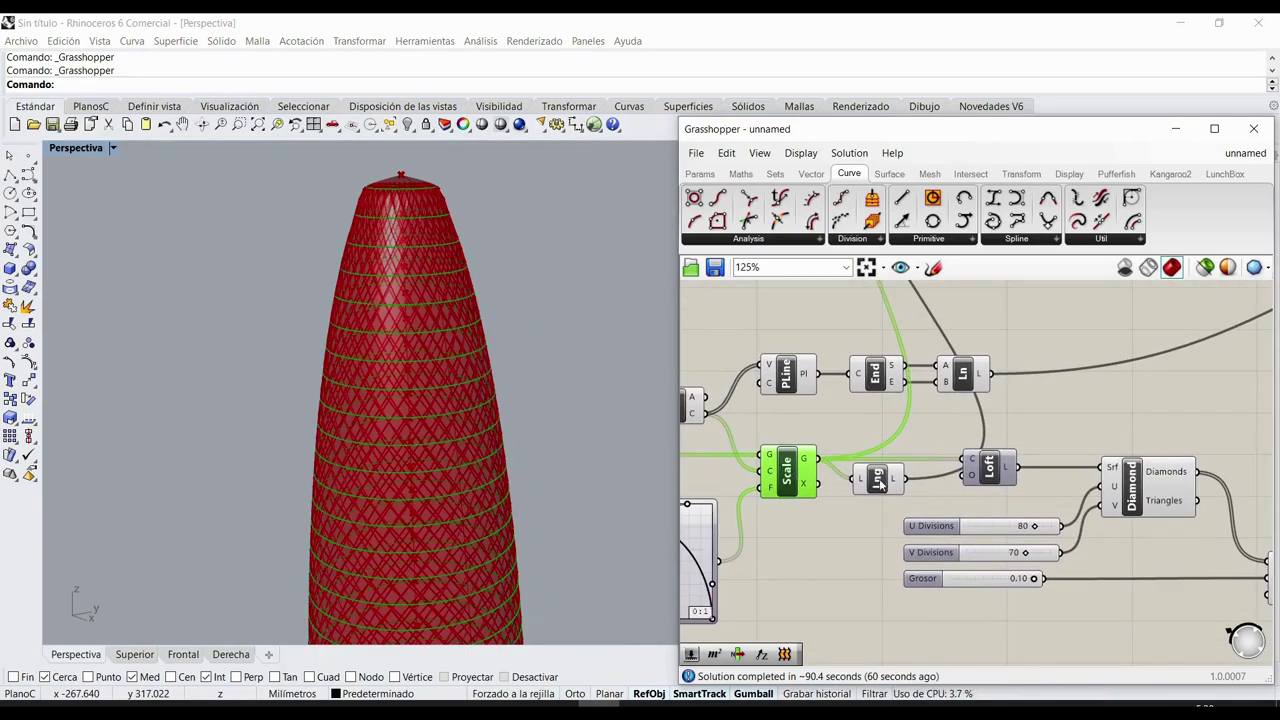
right_click_drag(773, 430, 798, 432)
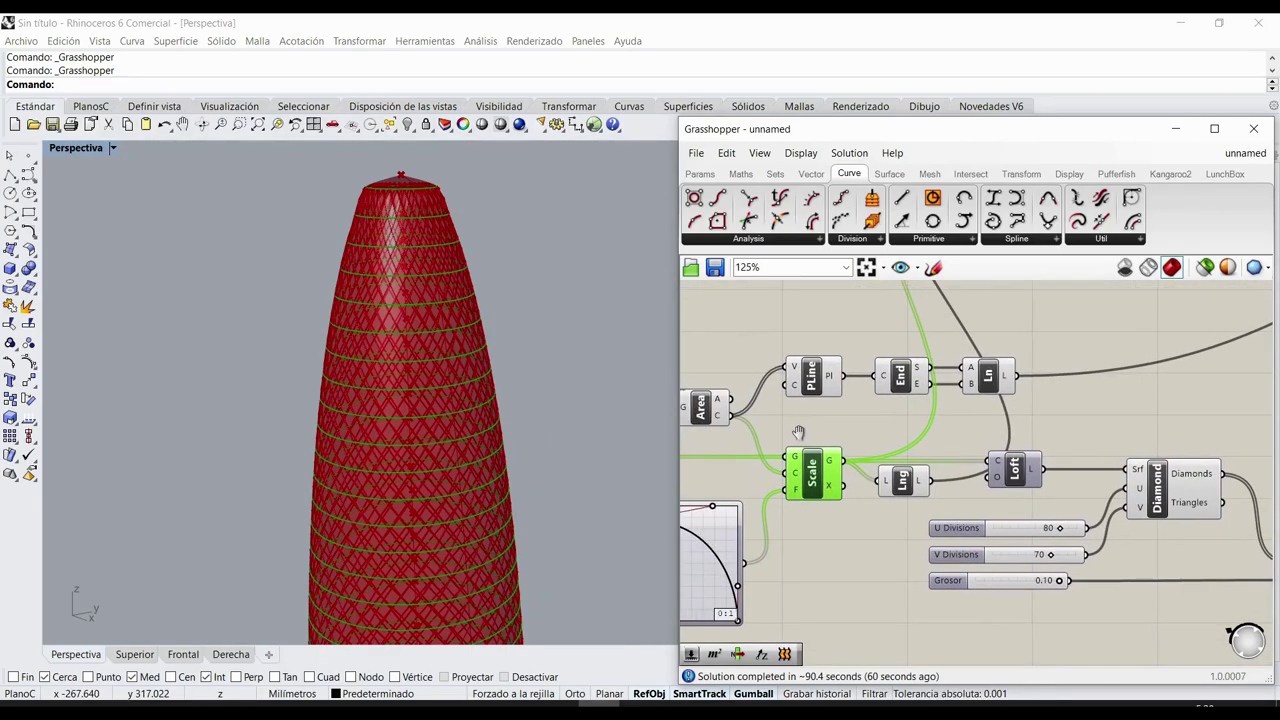
right_click(820, 482)
left_click(880, 543)
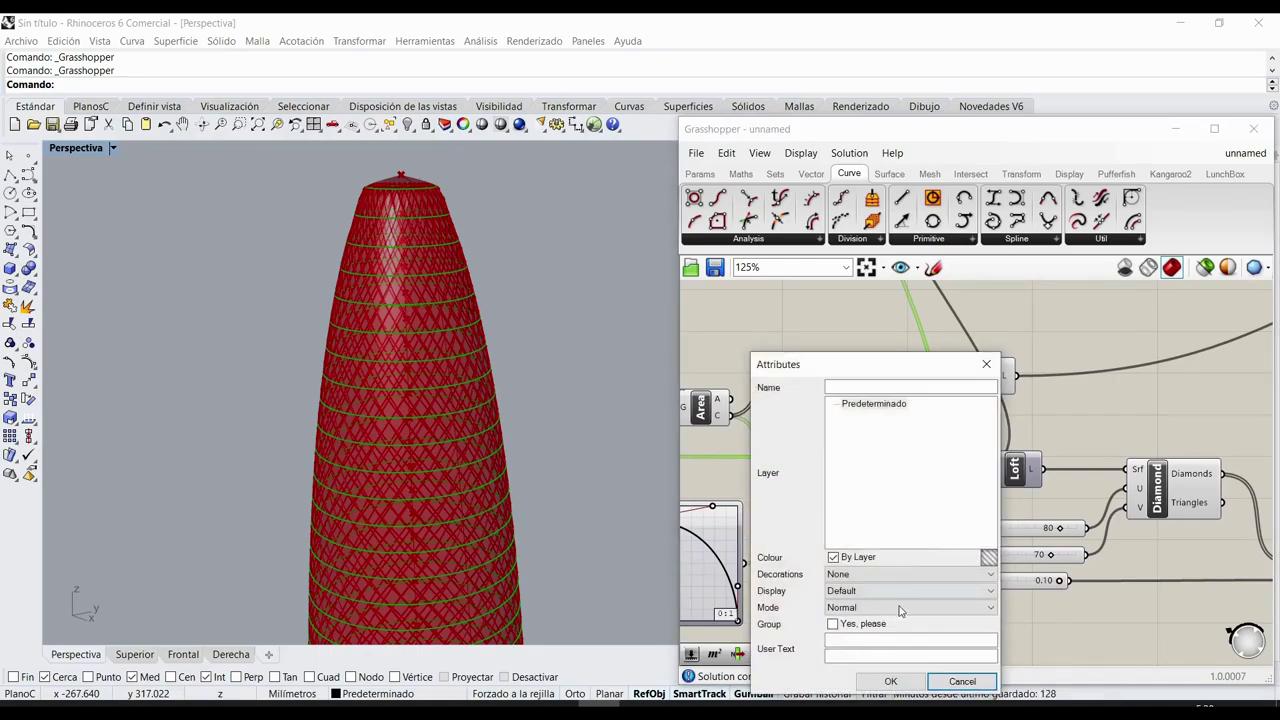
left_click(890, 681)
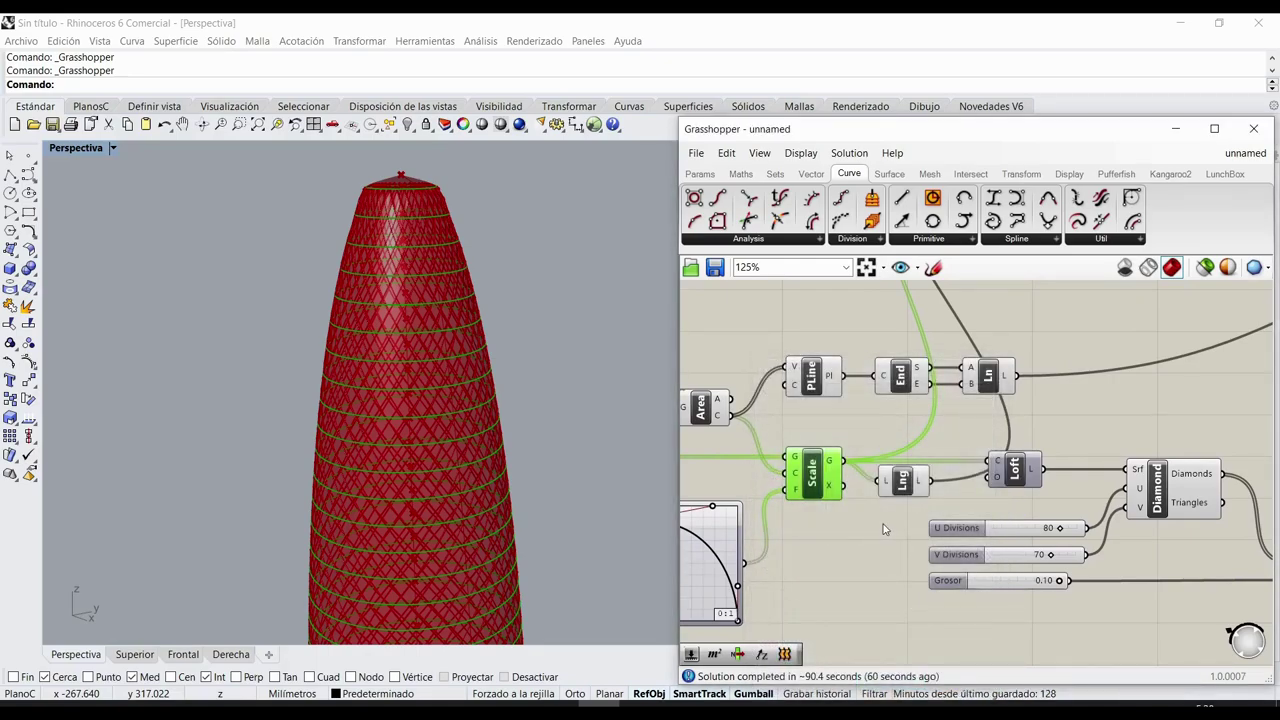
- Bake the Loft surface onto the Predeterminado layer with grouping enabled
right_click_drag(883, 529, 766, 517)
right_click(902, 460)
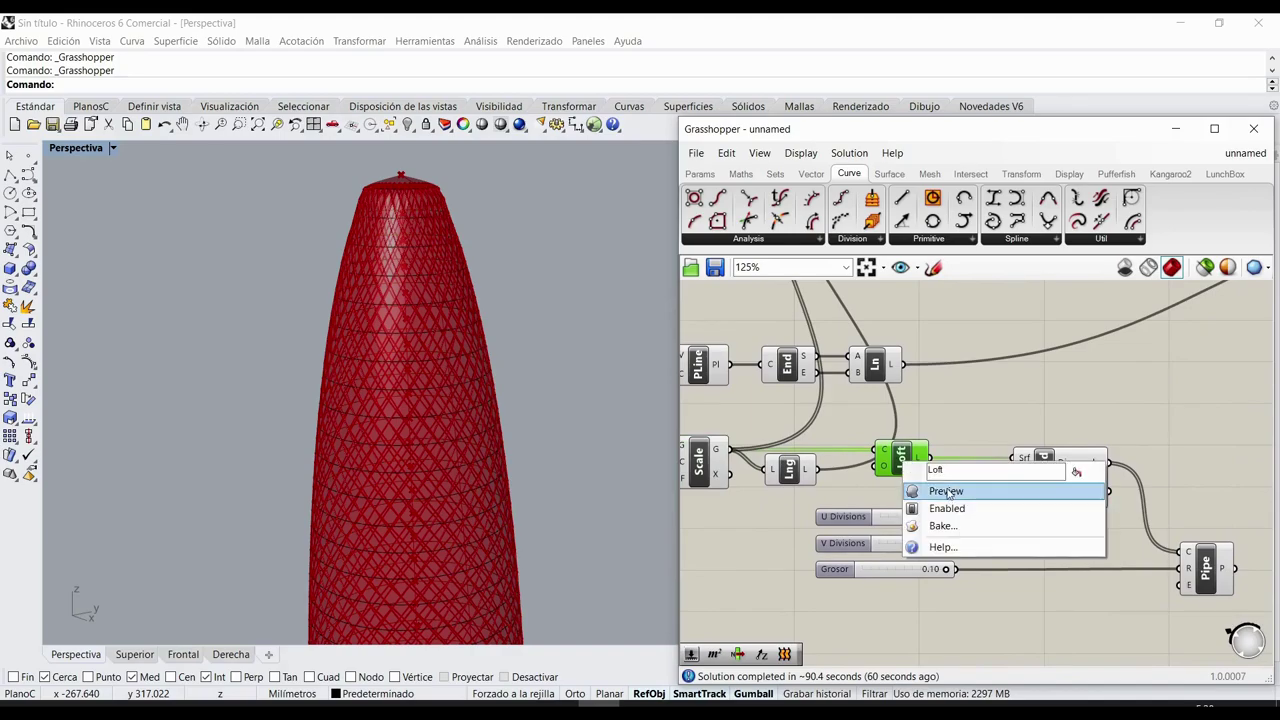
left_click(943, 525)
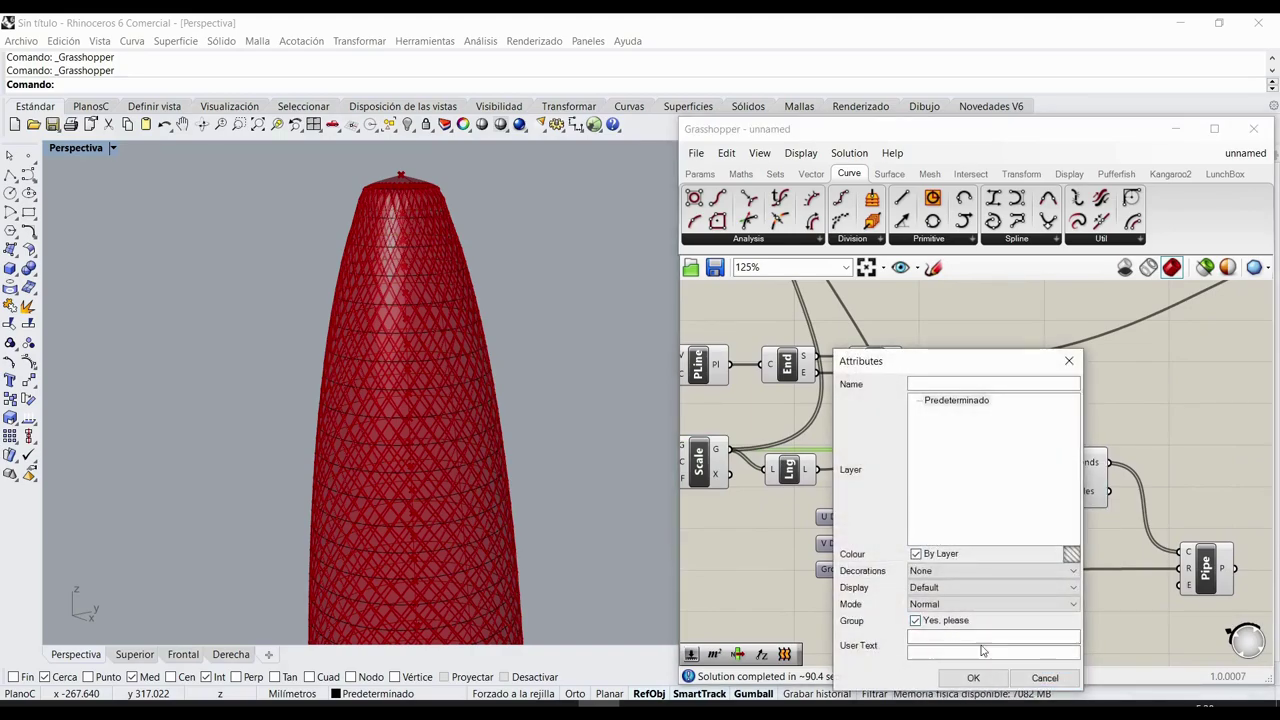
left_click(975, 673)
- Bake the Pipe lattice onto the Predeterminado layer
right_click_drag(1045, 485, 880, 440)
left_click(880, 437)
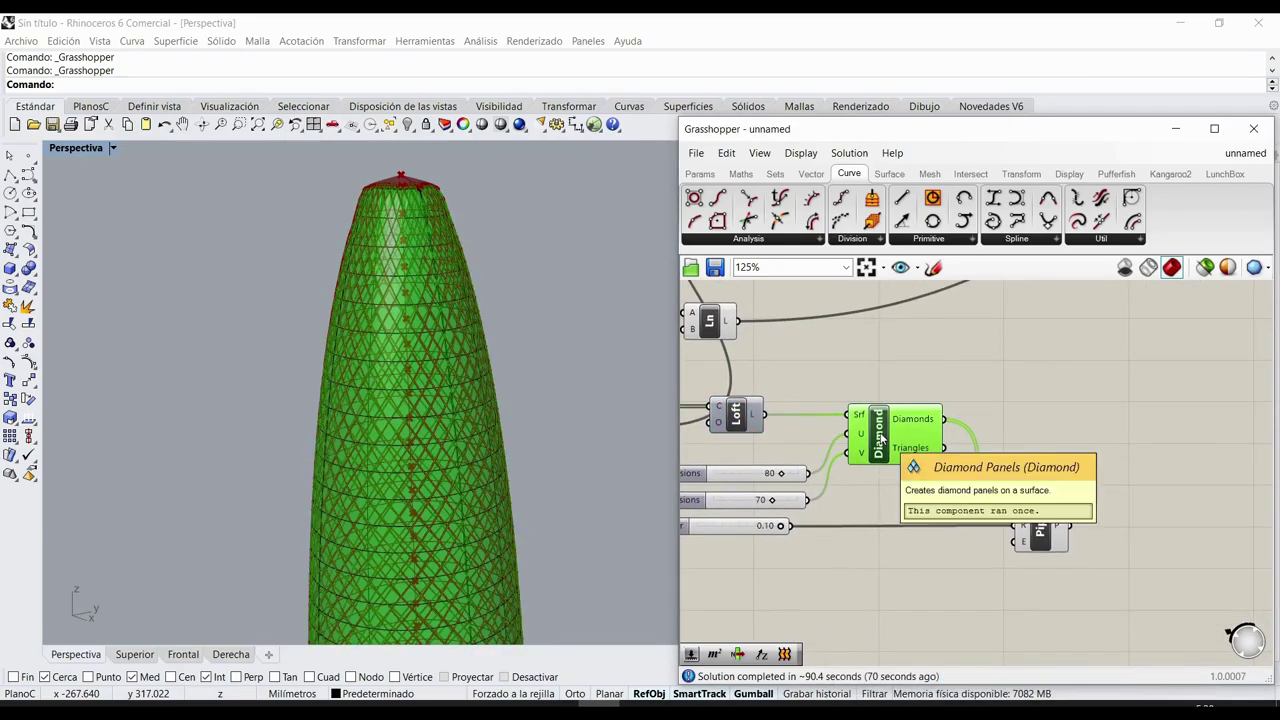
left_click(1040, 535)
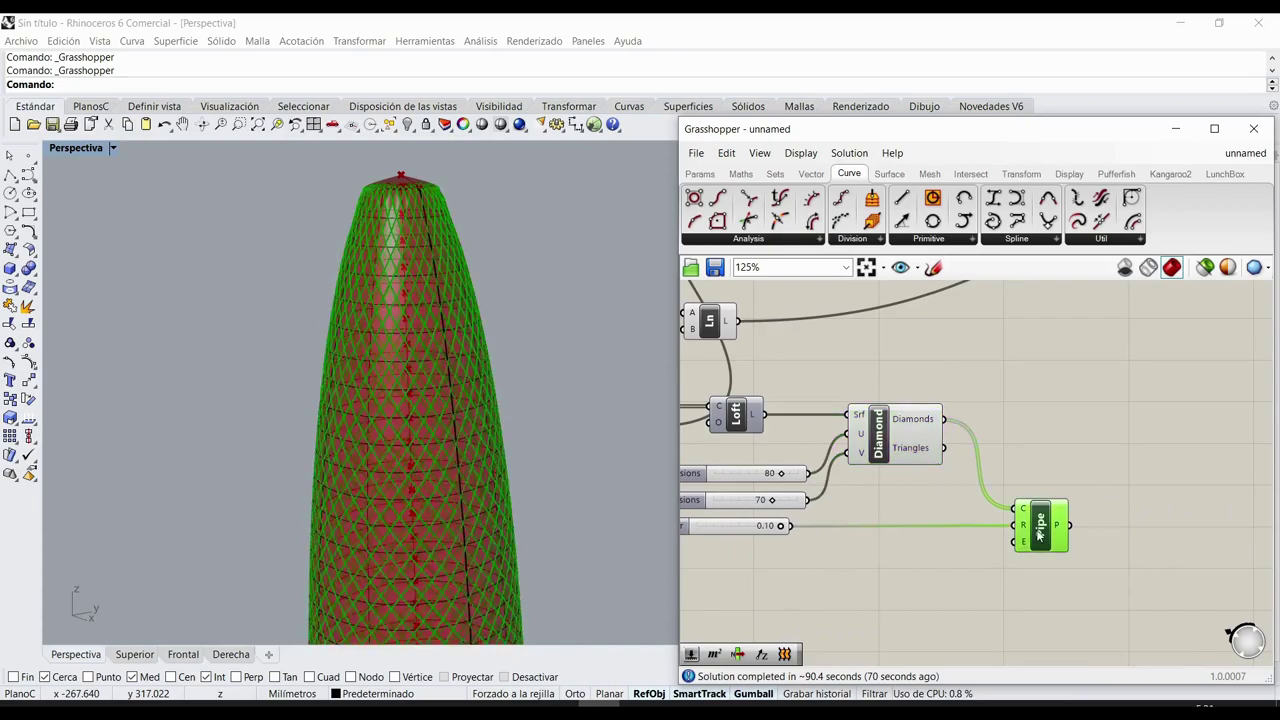
right_click(1040, 525)
left_click(1078, 589)
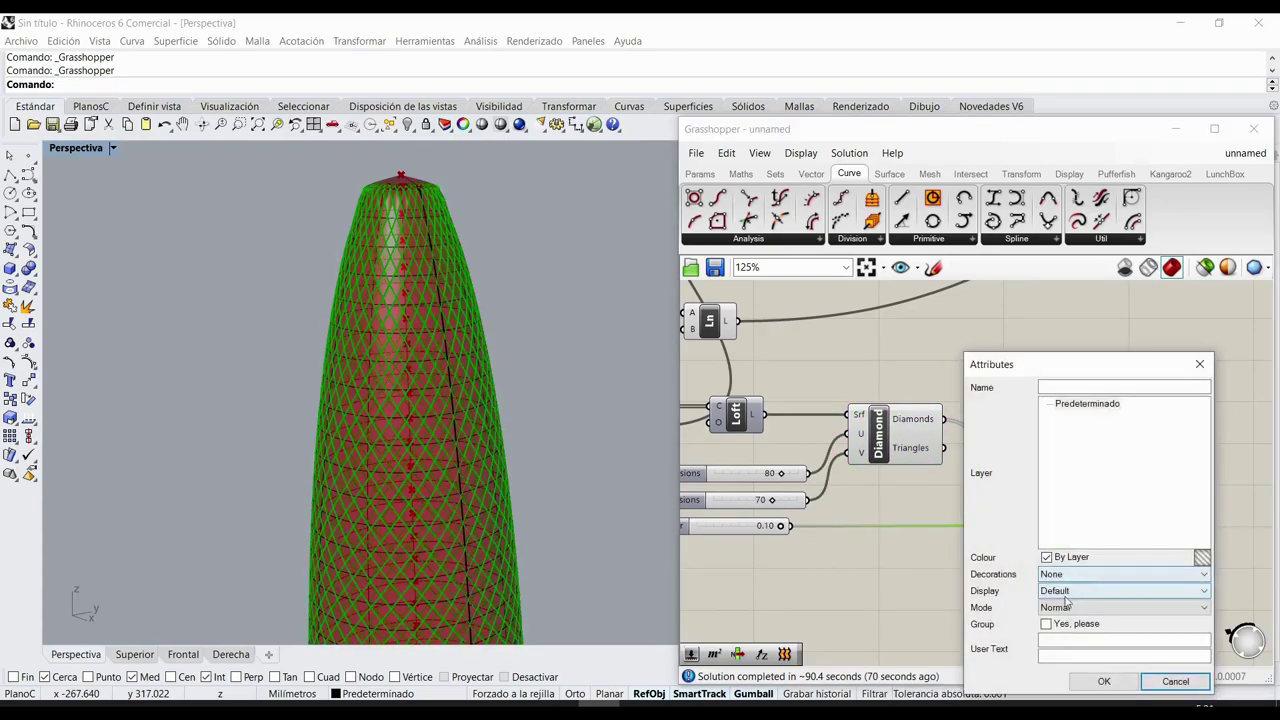
left_click(1101, 681)
- Bake the RailRev cap surface onto the Predeterminado layer with grouping enabled
right_click_drag(955, 368, 951, 565)
right_click_drag(912, 398, 1095, 570)
left_click(912, 459)
right_click_drag(999, 496, 878, 451)
right_click_drag(1200, 500, 880, 449)
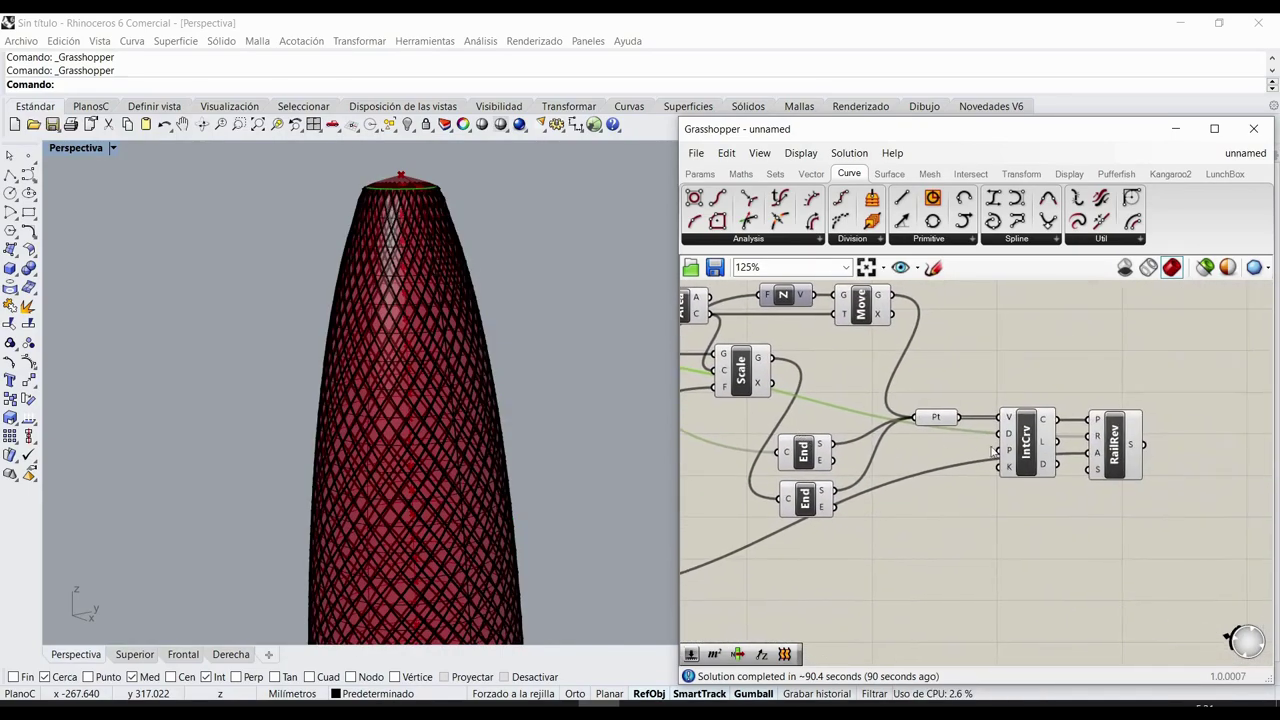
left_click(1117, 458)
right_click(1117, 458)
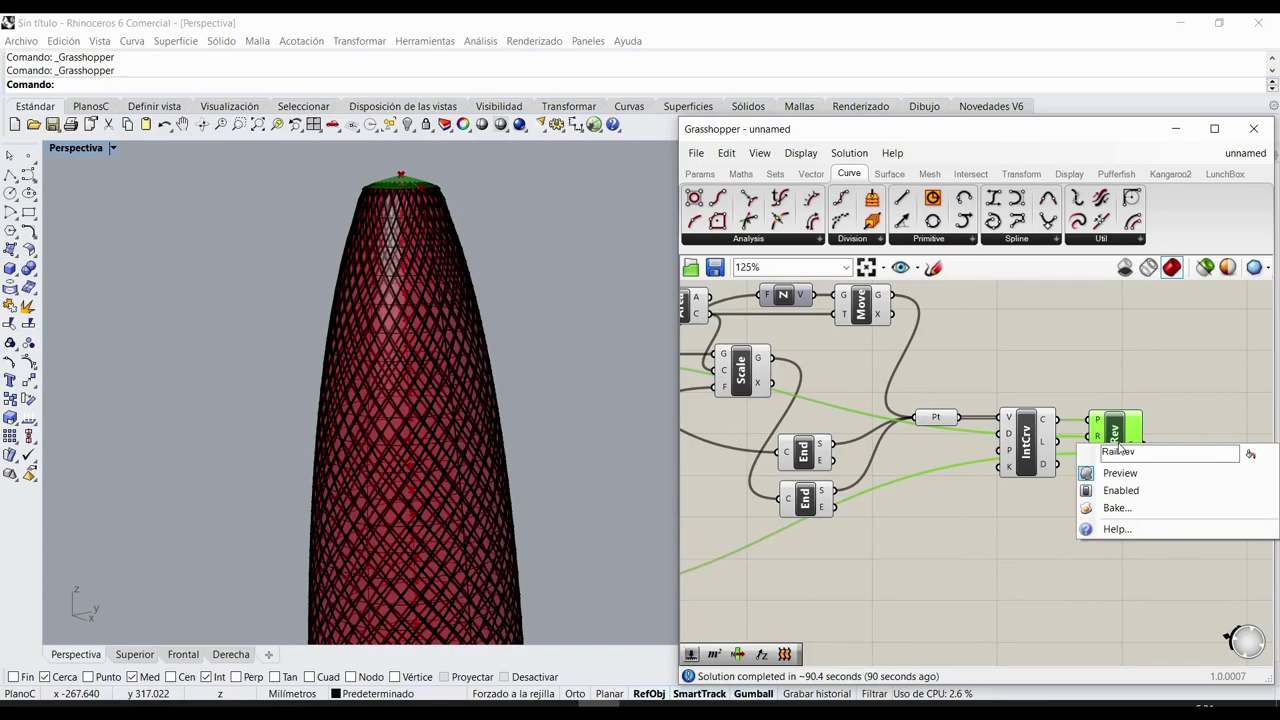
left_click(1141, 509)
left_click(1141, 607)
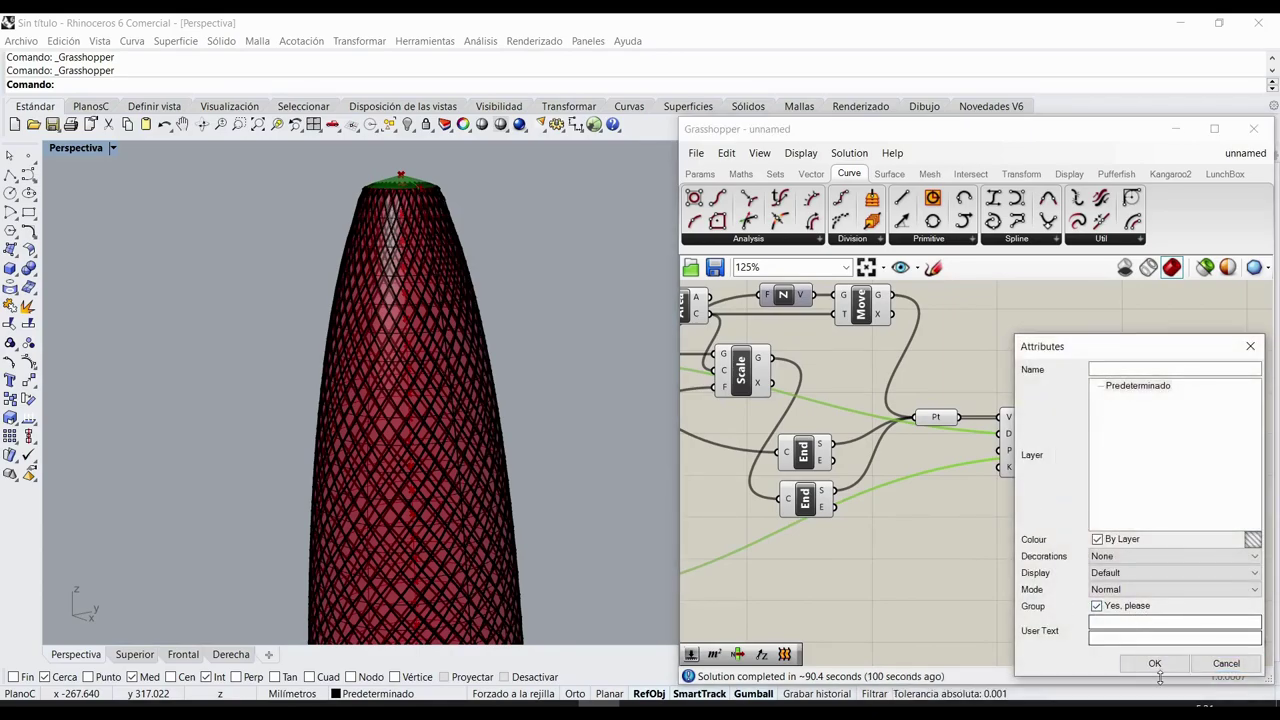
left_click(1155, 665)
- Turn off the Grasshopper geometry preview and set the Perspectiva viewport to the Renderizado display mode
scroll(978, 505, "down", 3)
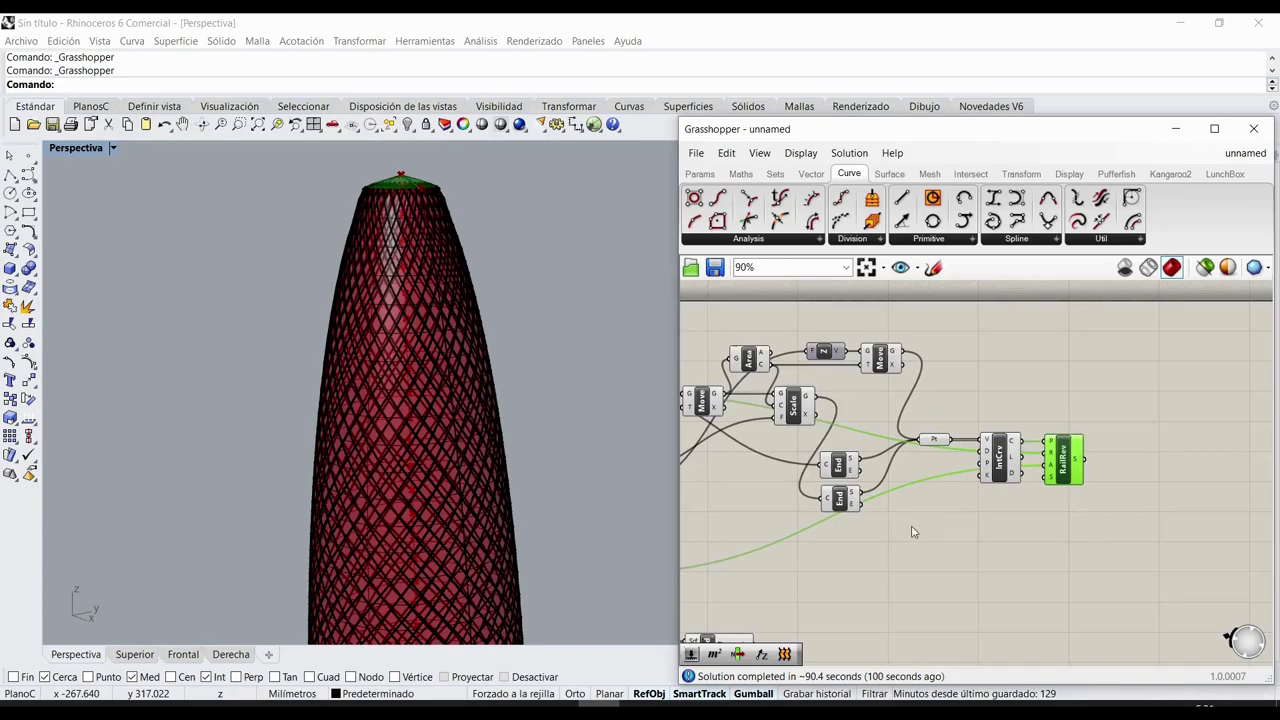
left_click(1124, 267)
mouse_move(557, 443)
right_mouse_down()
mouse_move(531, 465)
mouse_move(511, 357)
mouse_move(480, 406)
mouse_move(472, 399)
right_mouse_up()
scroll(517, 483, "down", 4)
scroll(511, 357, "down", 4)
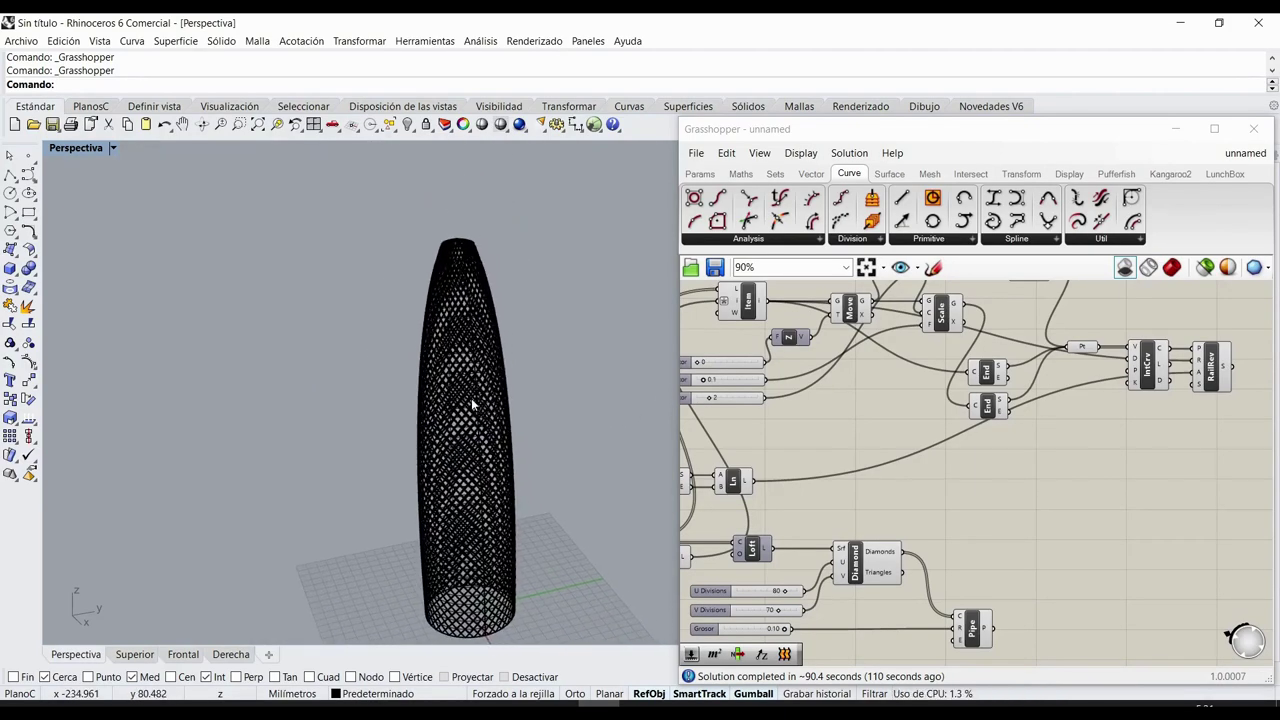
scroll(472, 404, "up", 3)
left_click(96, 146)
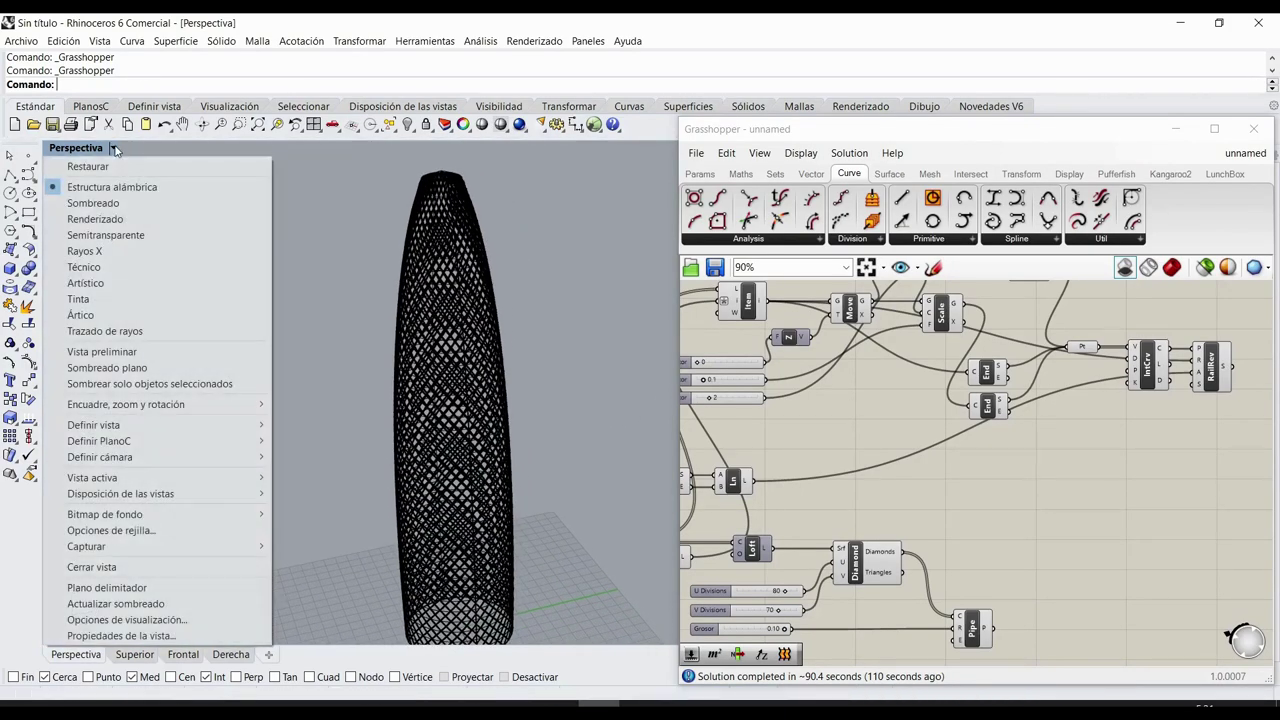
left_click(96, 219)
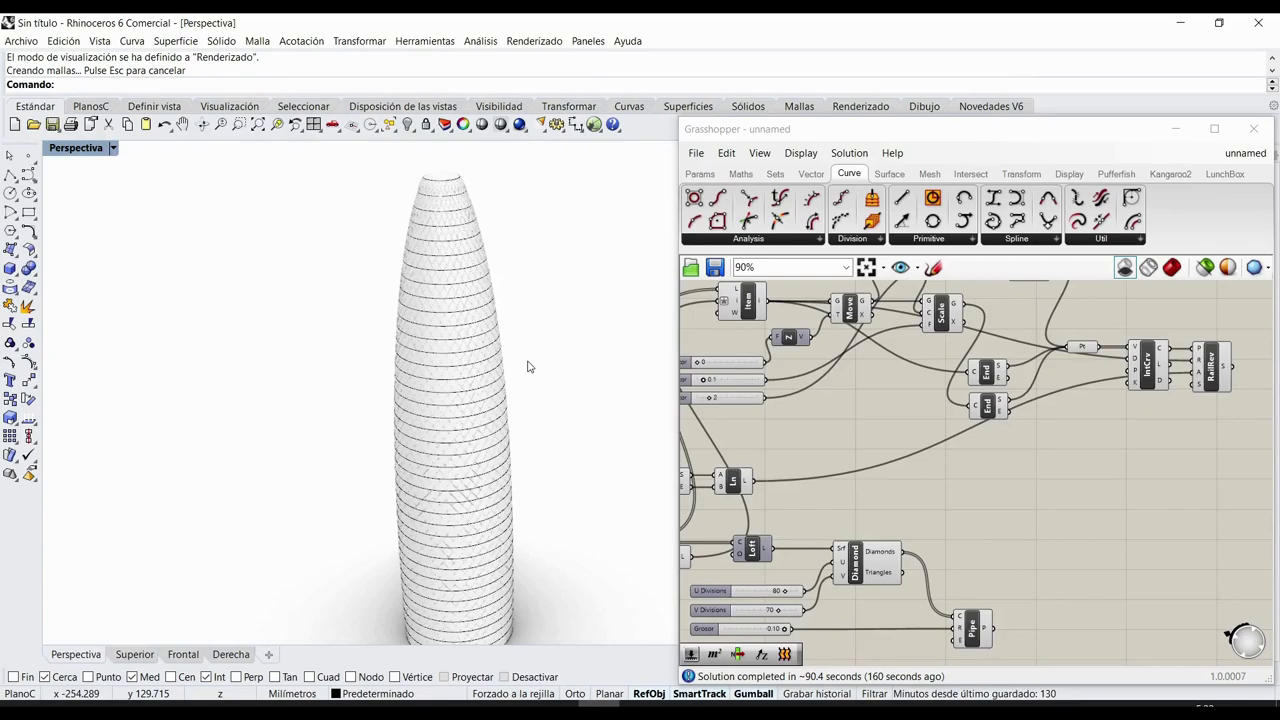
- Minimize the Grasshopper window and examine the rendered tower's lattice, floor curves and cap up close and as a whole
left_click(1172, 130)
scroll(398, 415, "up", 3)
scroll(398, 415, "up", 8)
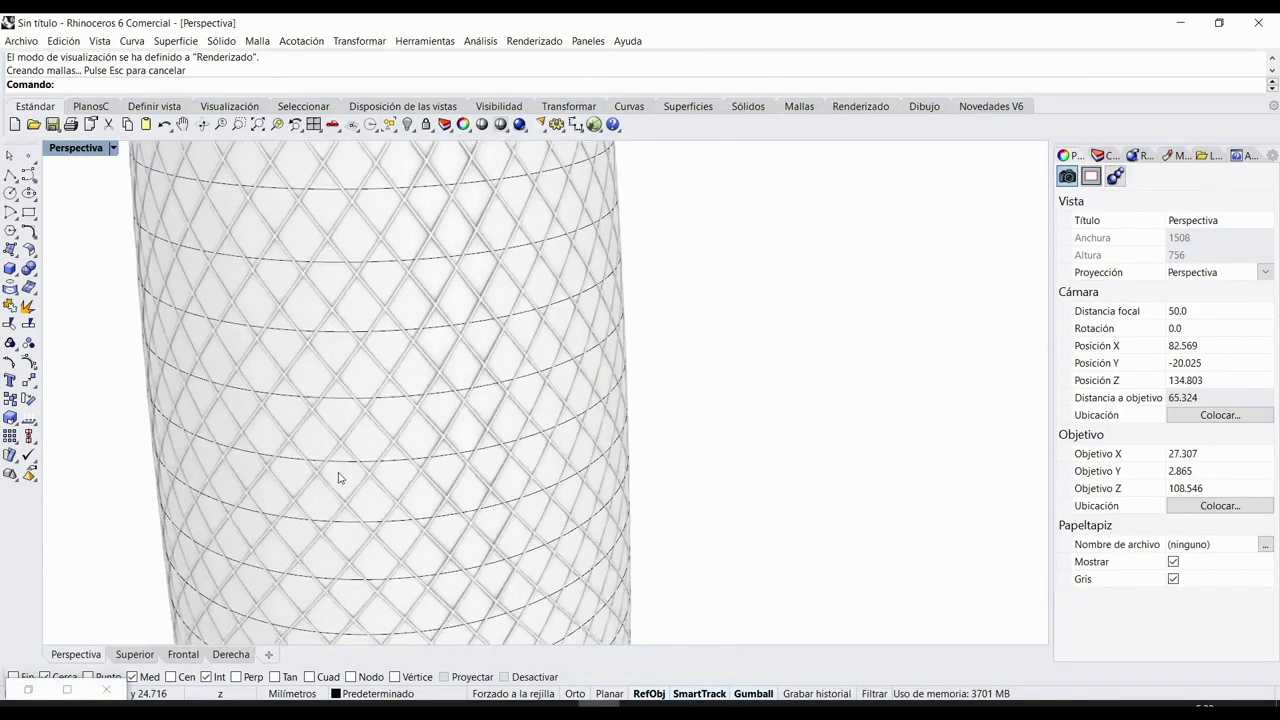
right_click_drag(372, 425, 358, 472)
scroll(363, 412, "down", 12)
scroll(426, 440, "down", 6)
scroll(471, 360, "up", 8)
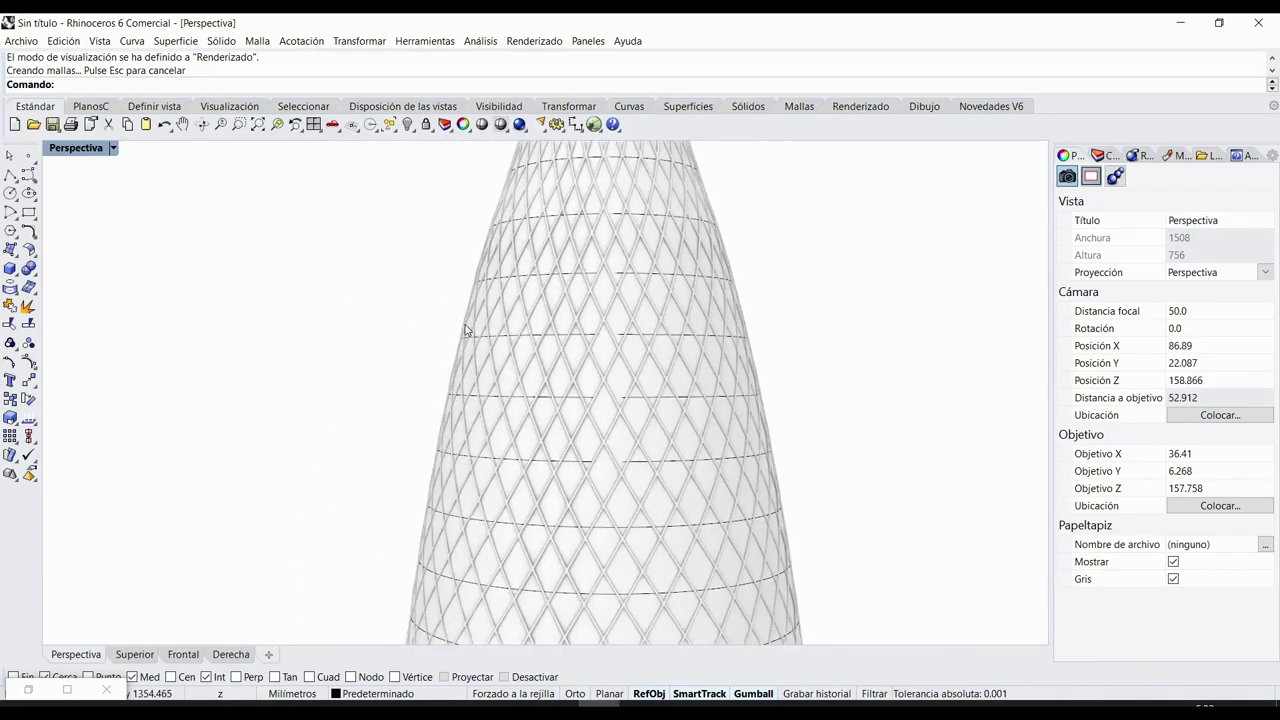
right_click_drag(398, 430, 474, 469, "shift")
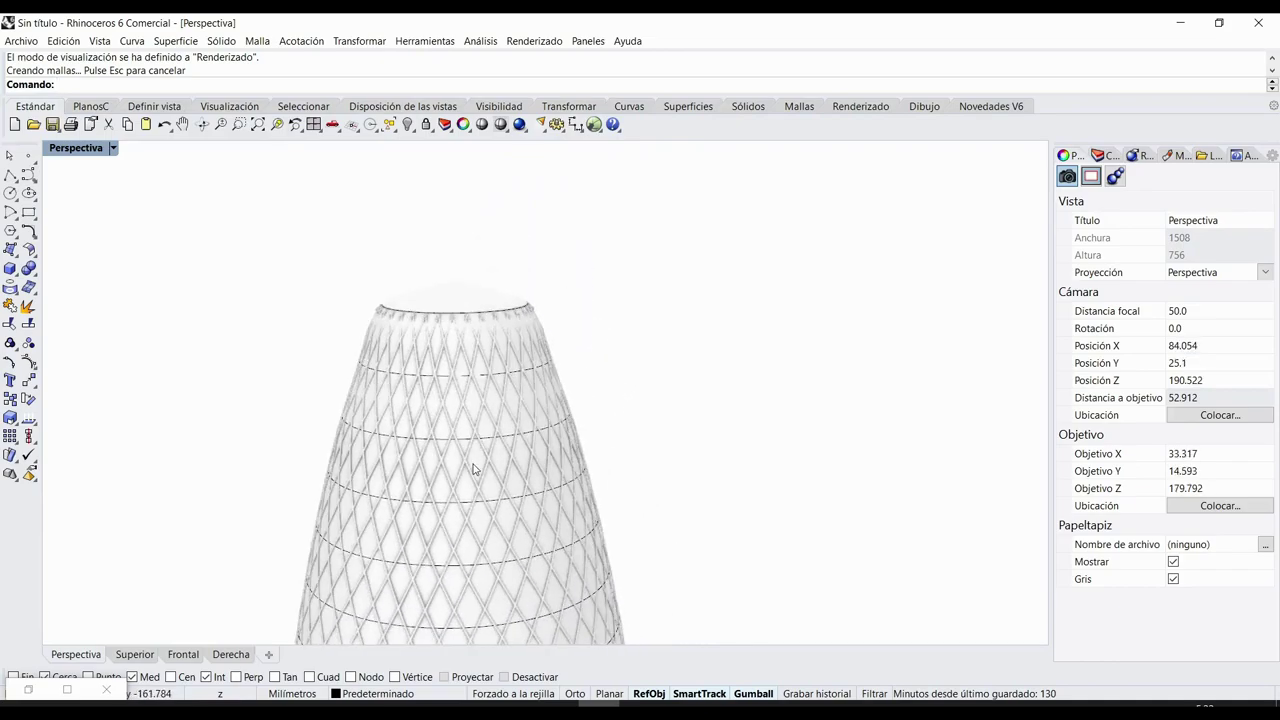
scroll(473, 469, "down", 8)
scroll(469, 449, "up", 7)
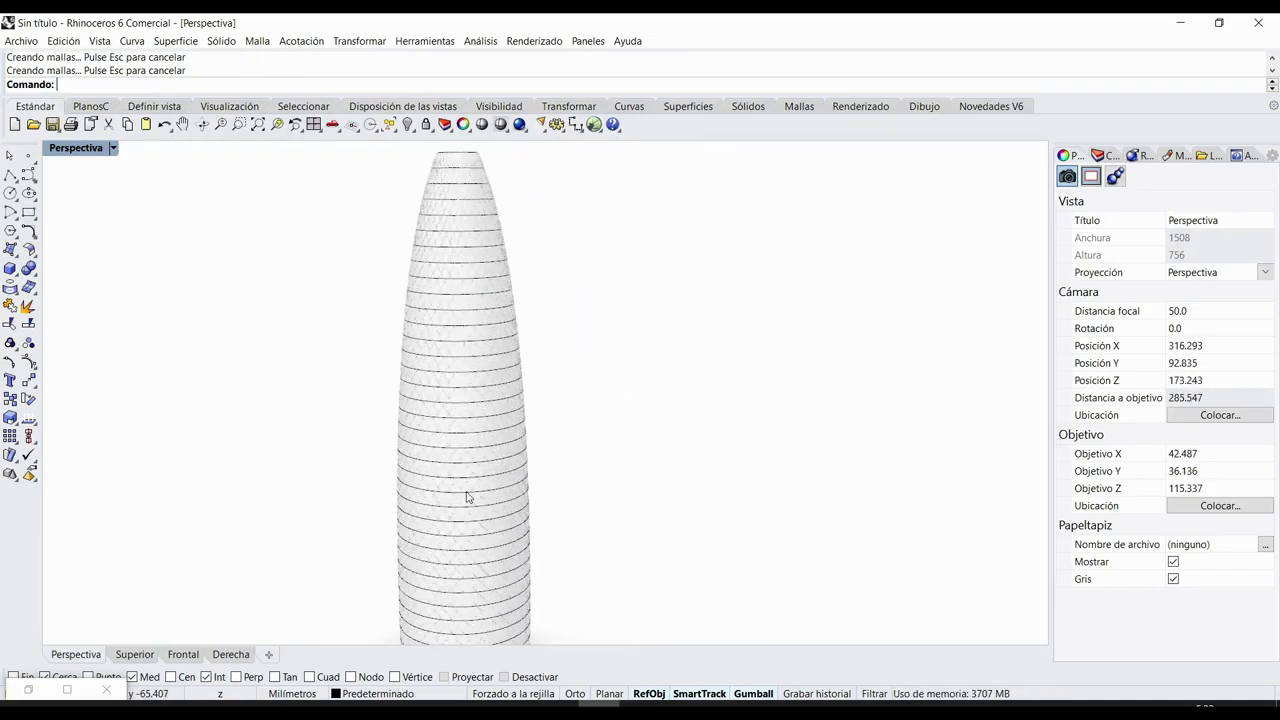
scroll(498, 420, "down", 3)
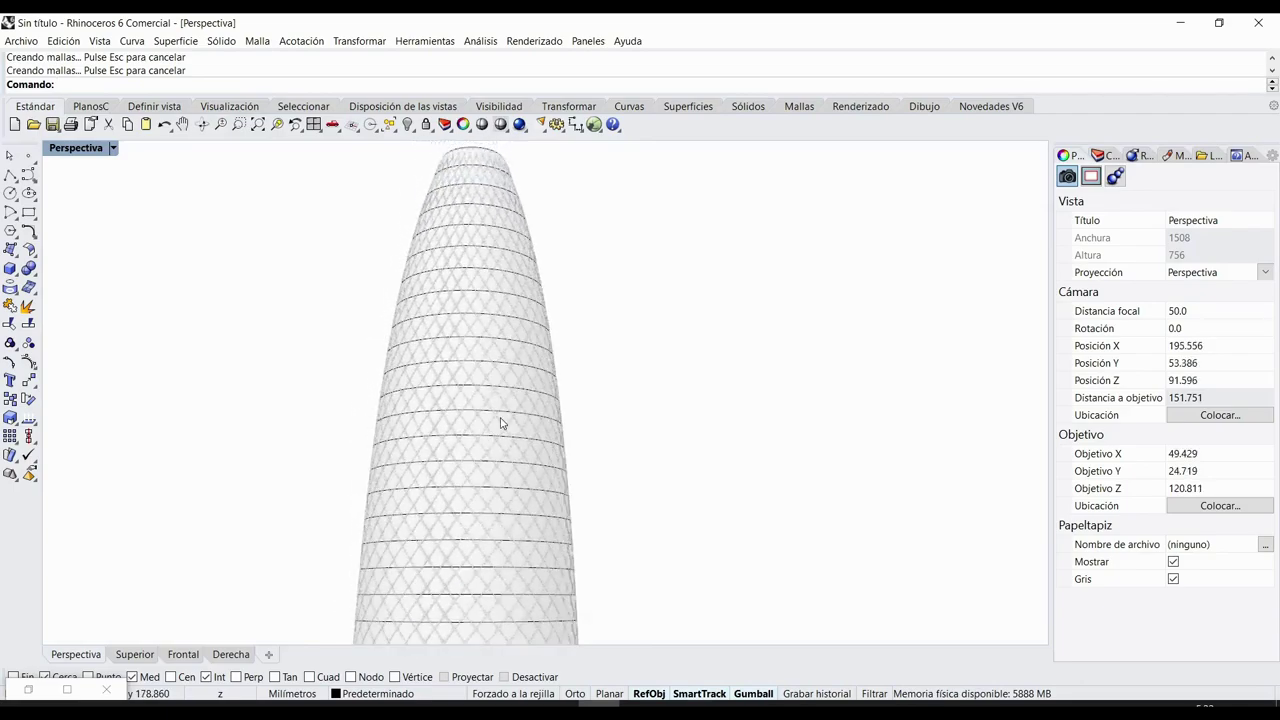
right_click_drag(553, 393, 536, 420, "shift")
scroll(536, 414, "up", 4)
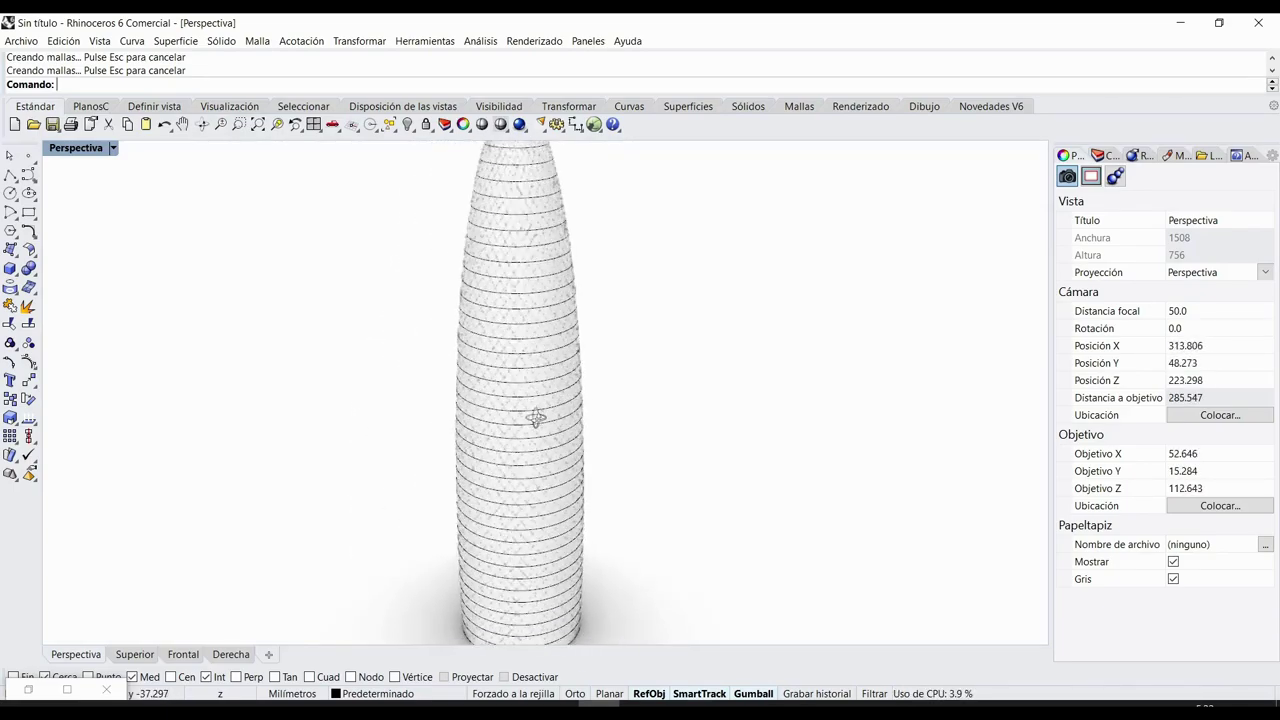
scroll(531, 391, "down", 4)
scroll(527, 408, "up", 2)
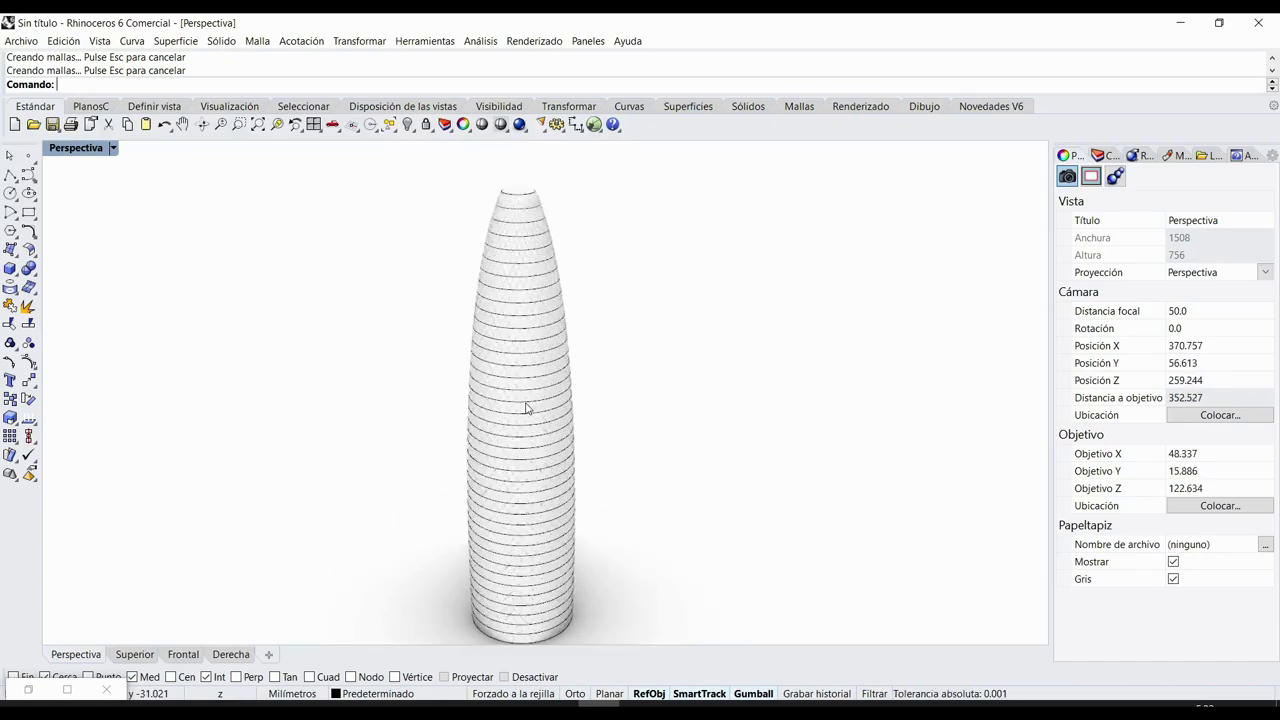